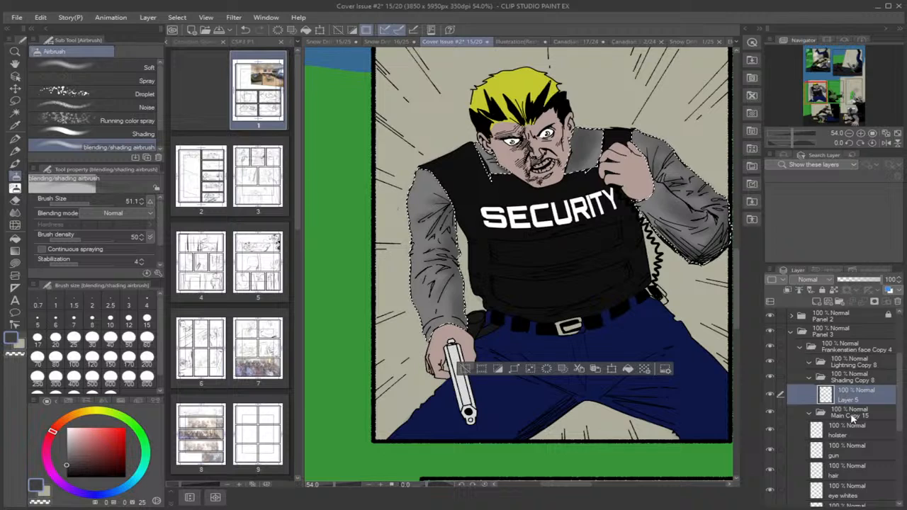
# Make a selection from the contents of the pants layer in the guard figure's layer group.
pyautogui.moveTo(901, 423); pyautogui.dragTo(902, 465)
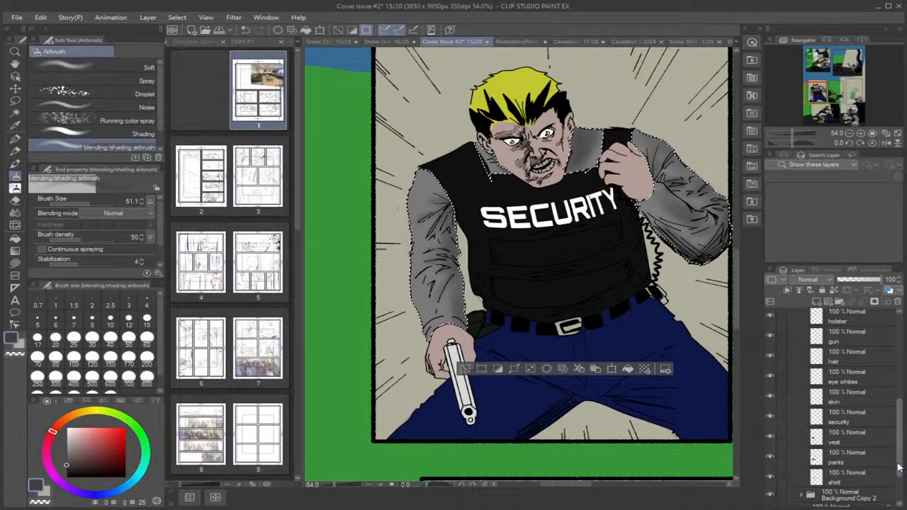
pyautogui.click(848, 459)
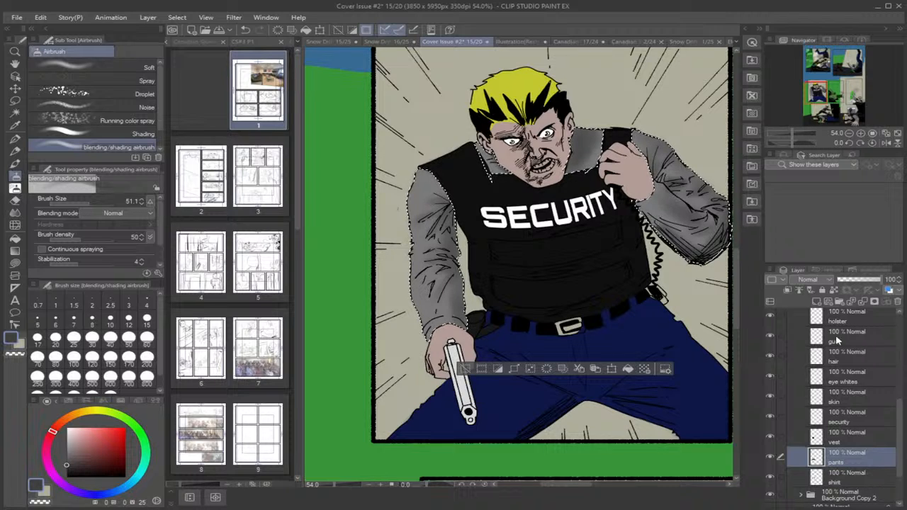
pyautogui.keyDown('ctrl'); pyautogui.click(817, 458); pyautogui.keyUp('ctrl')
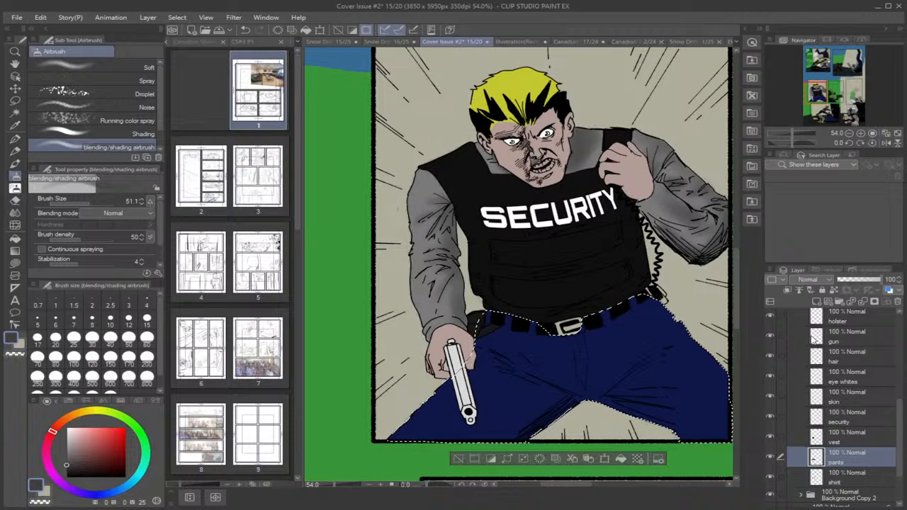
# Sample the navy colour from the guard's pants and darken it to HSV 231, 89, 17.
pyautogui.click(15, 125)
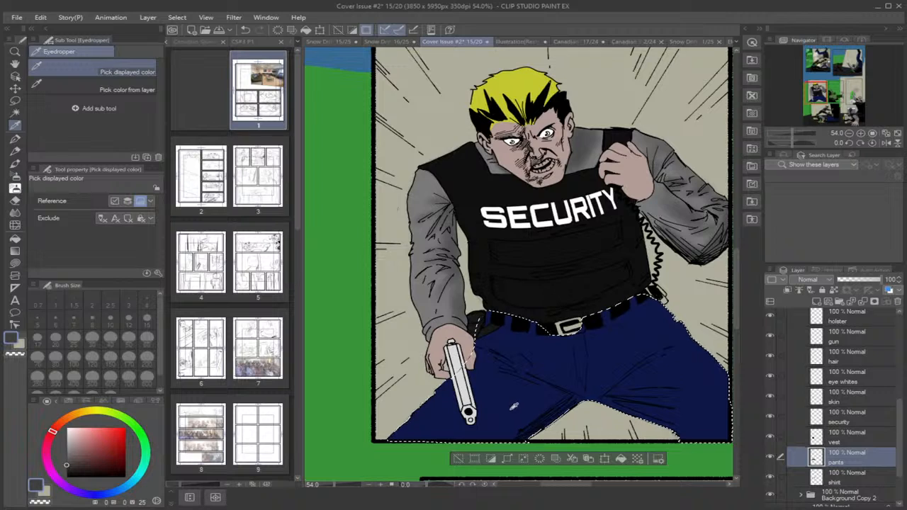
pyautogui.click(515, 407)
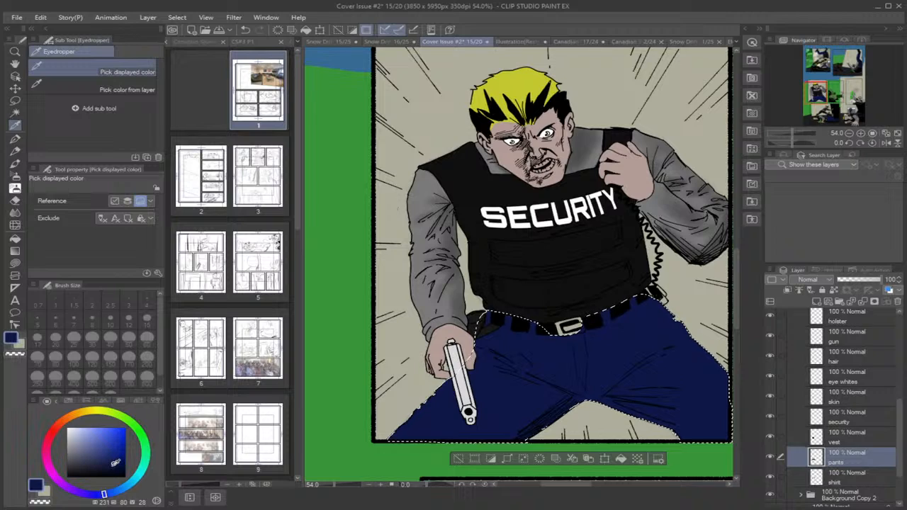
pyautogui.moveTo(116, 462); pyautogui.dragTo(121, 468)
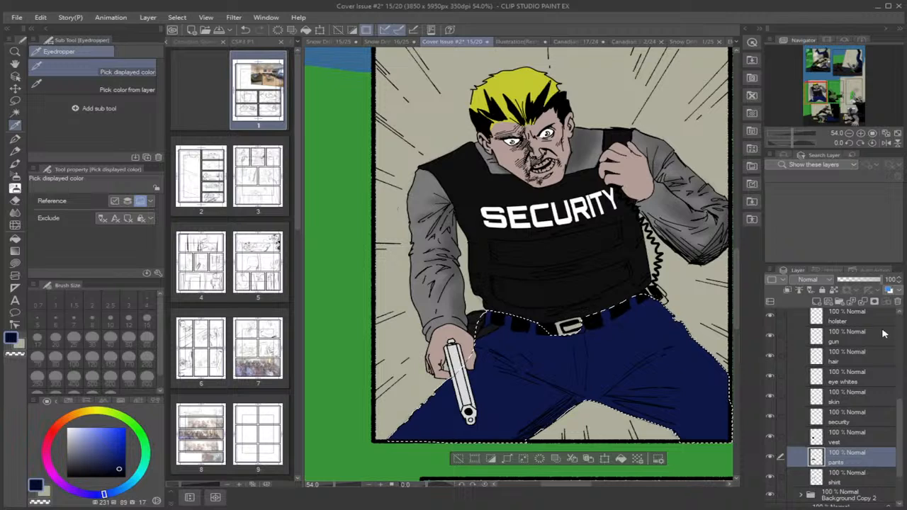
# Move all the layers from holster down to shirt into the Main Copy 15 folder.
pyautogui.moveTo(902, 402); pyautogui.dragTo(901, 376)
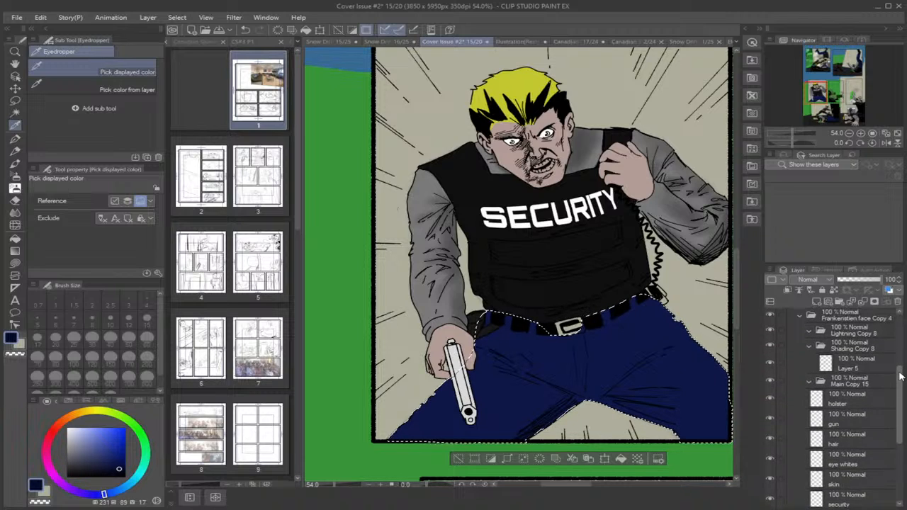
pyautogui.click(856, 359)
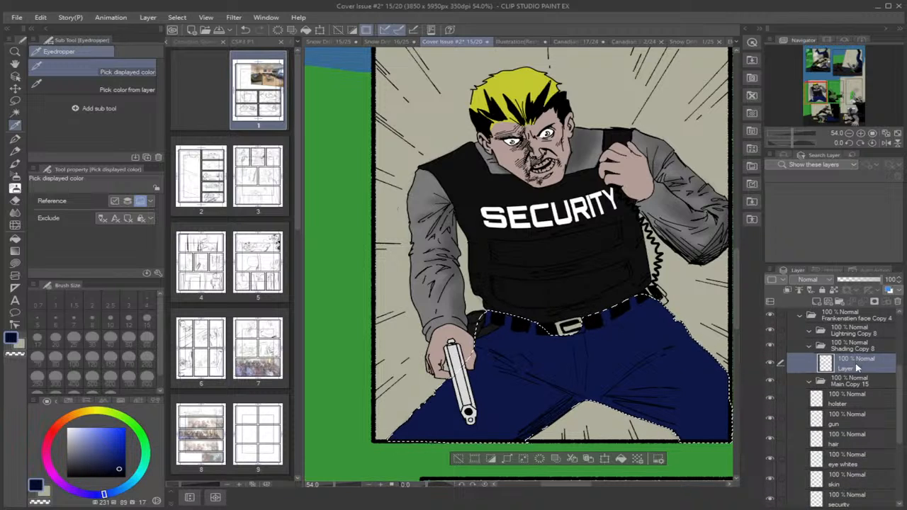
pyautogui.moveTo(900, 433); pyautogui.dragTo(898, 463)
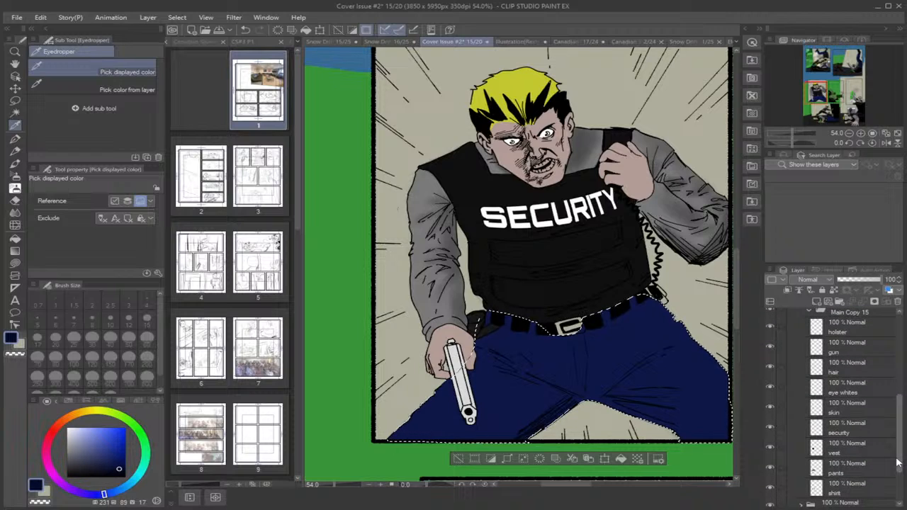
pyautogui.click(852, 486)
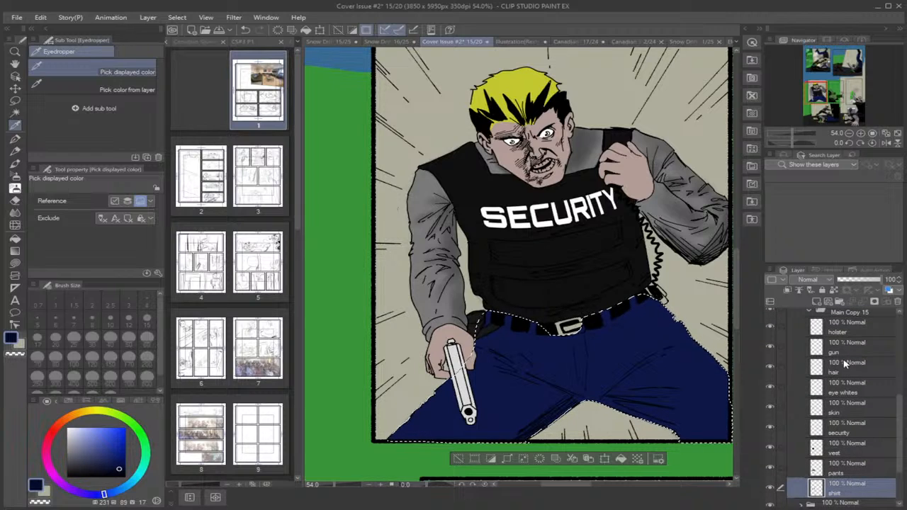
pyautogui.keyDown('shift'); pyautogui.click(841, 337); pyautogui.keyUp('shift')
pyautogui.moveTo(841, 338); pyautogui.dragTo(859, 340)
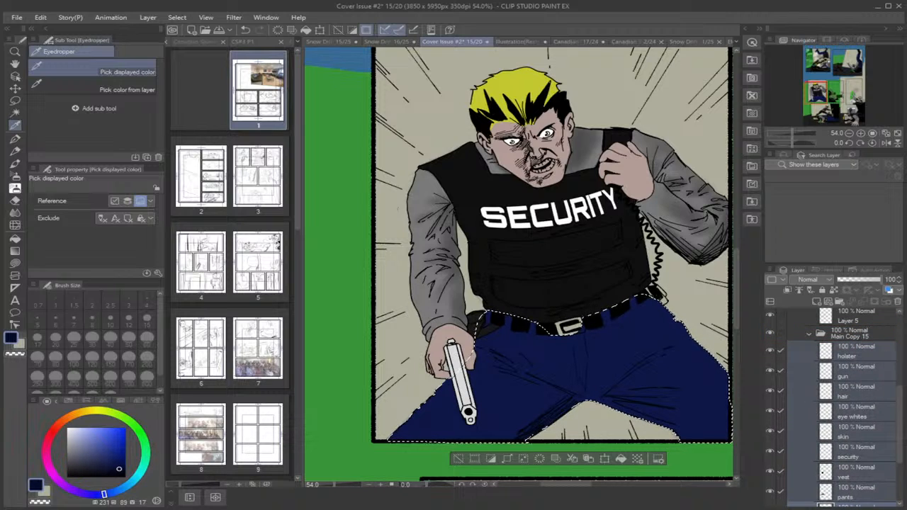
pyautogui.scroll(2, 866, 399)
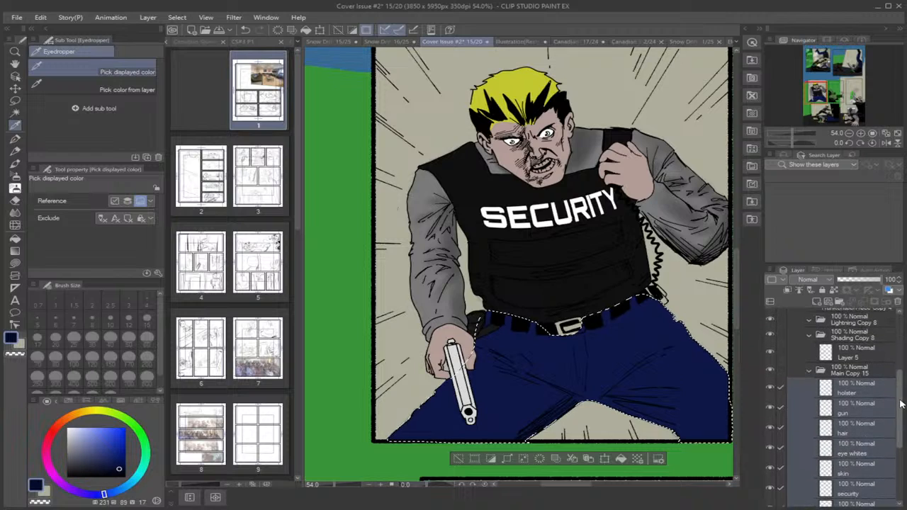
pyautogui.click(865, 399)
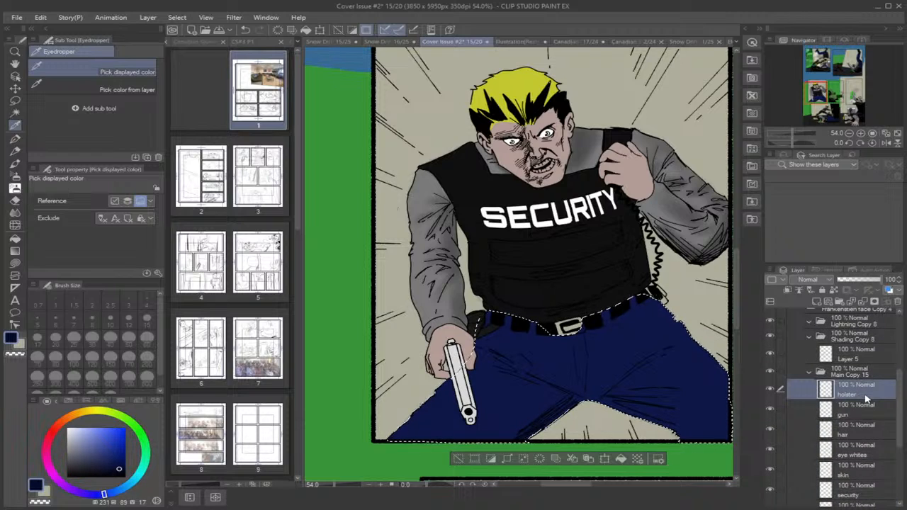
# Add a layer above Layer 5 and shade the pants dark navy with the blending/shading airbrush at sizes 221.4 and 88.5.
pyautogui.click(856, 353)
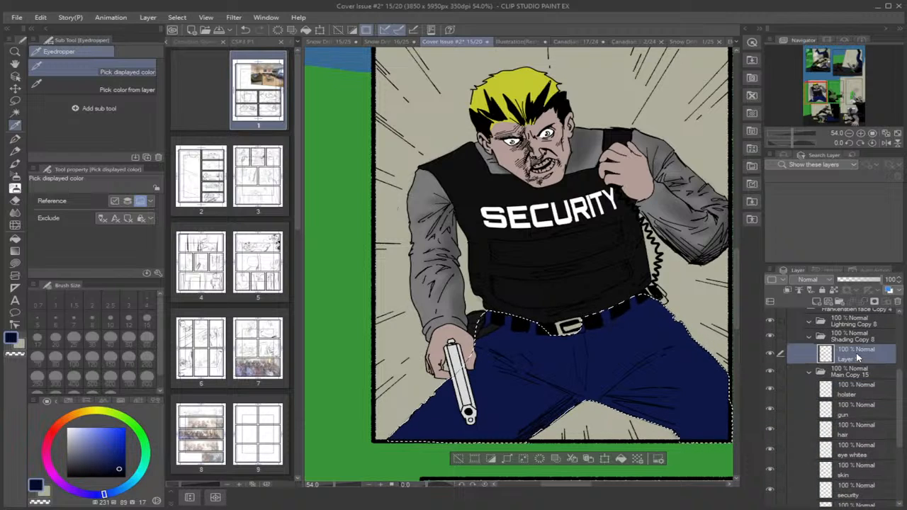
pyautogui.click(817, 303)
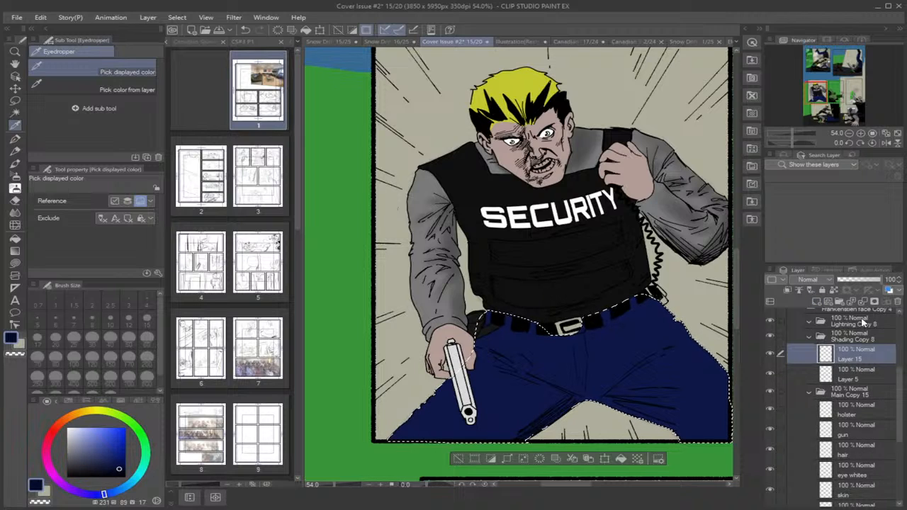
pyautogui.click(14, 176)
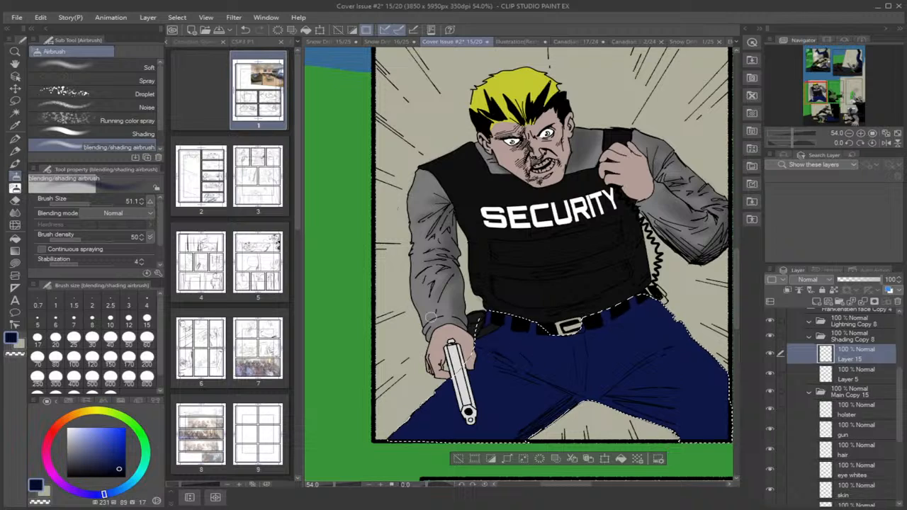
pyautogui.click(92, 202)
pyautogui.moveTo(92, 205); pyautogui.dragTo(99, 206)
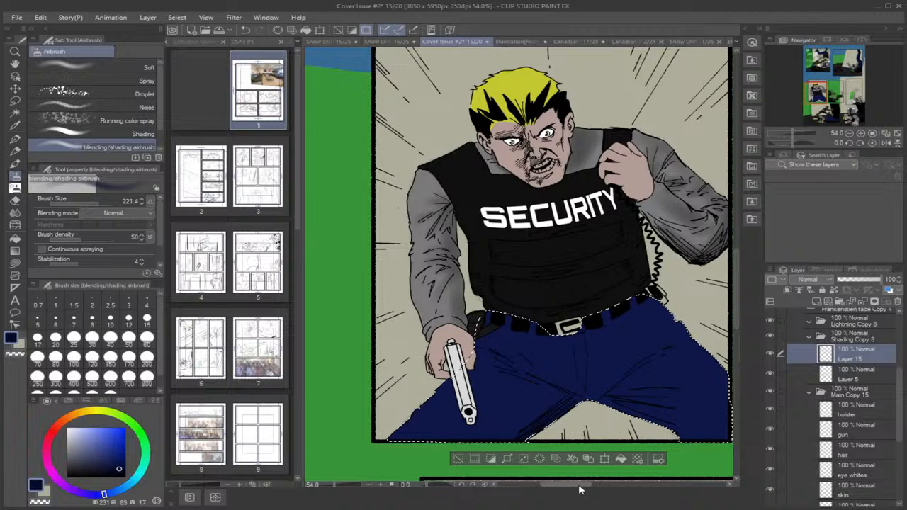
pyautogui.moveTo(580, 486); pyautogui.dragTo(598, 488)
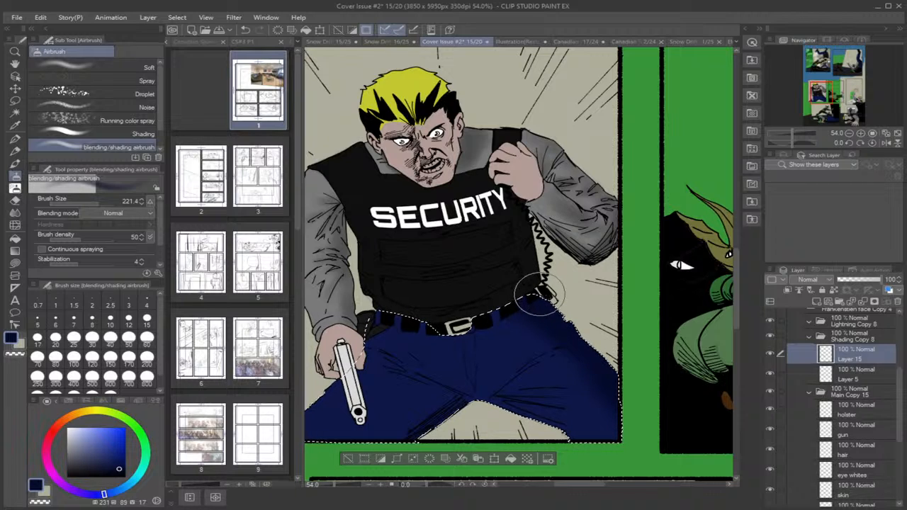
pyautogui.click(100, 204)
pyautogui.moveTo(100, 204); pyautogui.dragTo(91, 204)
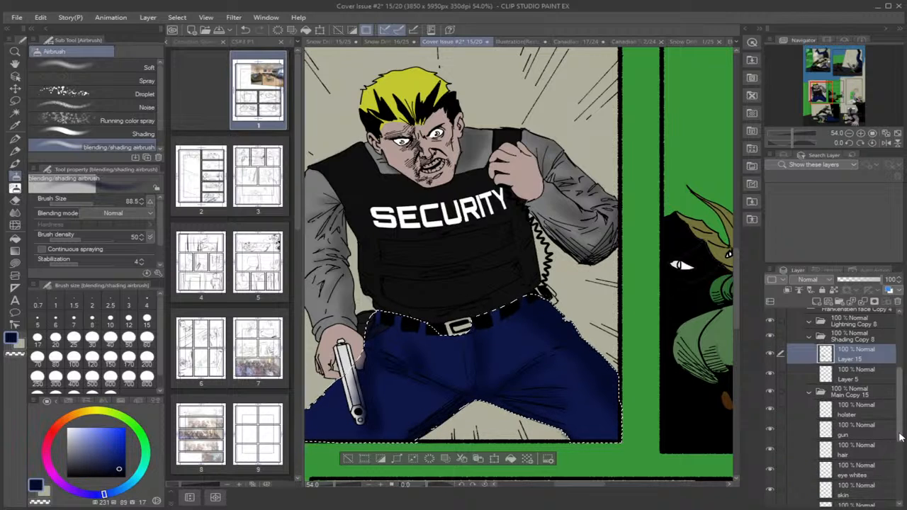
# Replace the pants selection with one made from the SECURITY lettering on the security layer.
pyautogui.scroll(-2, 898, 439)
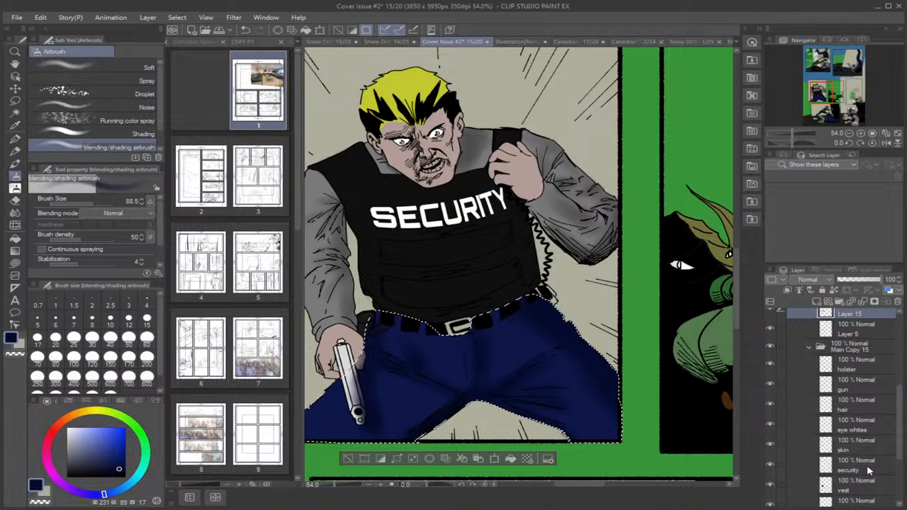
pyautogui.click(856, 469)
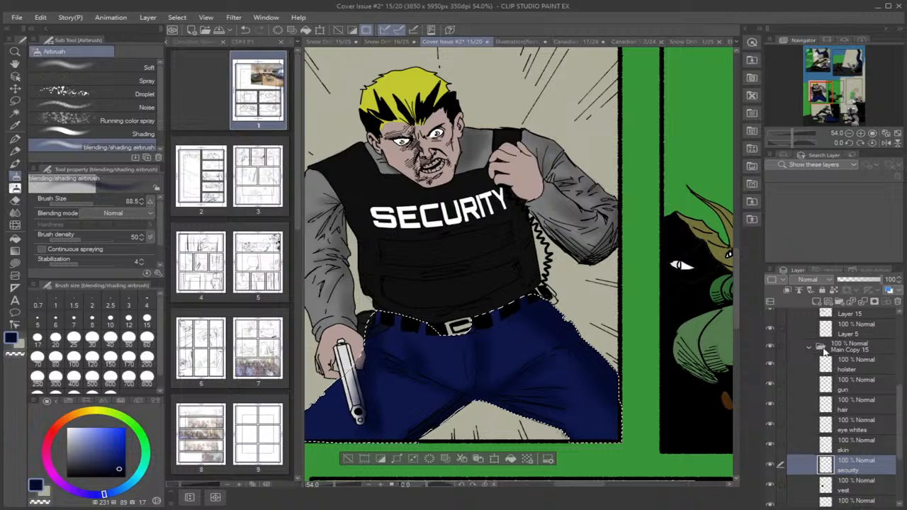
pyautogui.hotkey('ctrl', 'd')
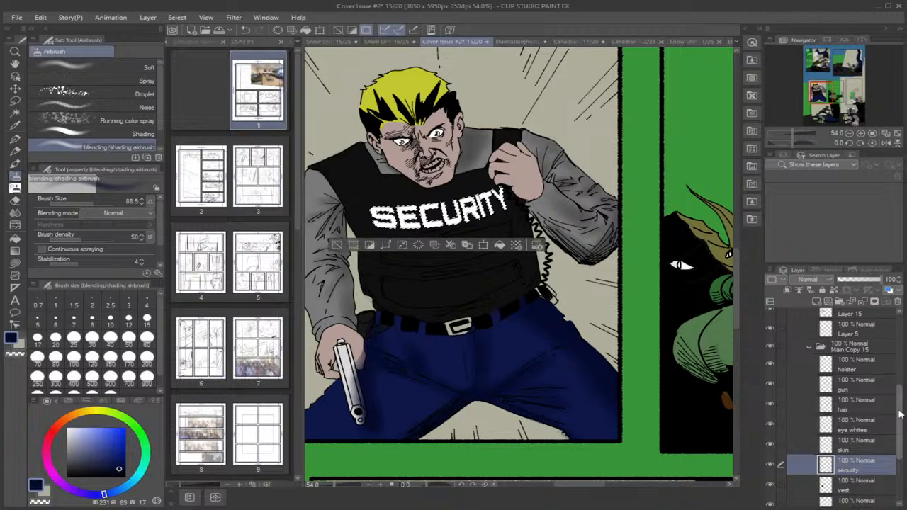
# Add a layer above Layer 15 in the Shading Copy 8 folder and set the airbrush to light grey, size 127.7.
pyautogui.scroll(5, 867, 385)
pyautogui.click(867, 385)
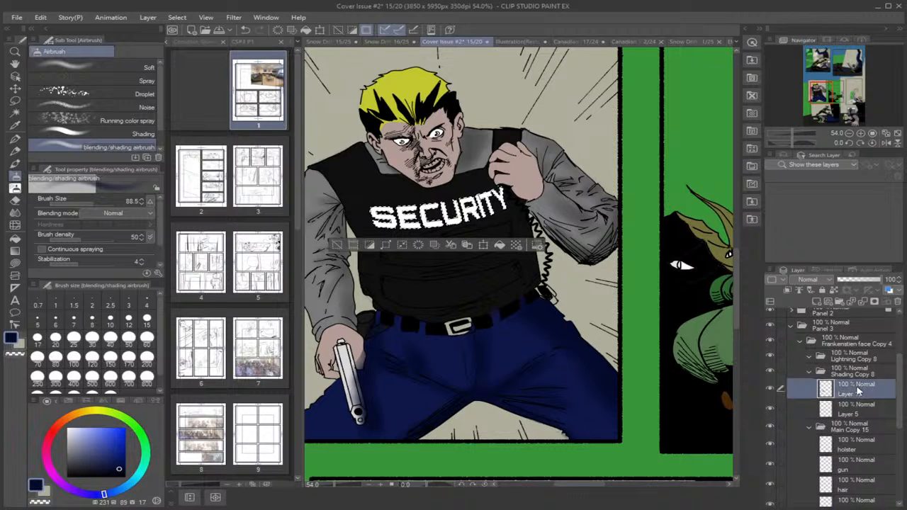
pyautogui.click(818, 303)
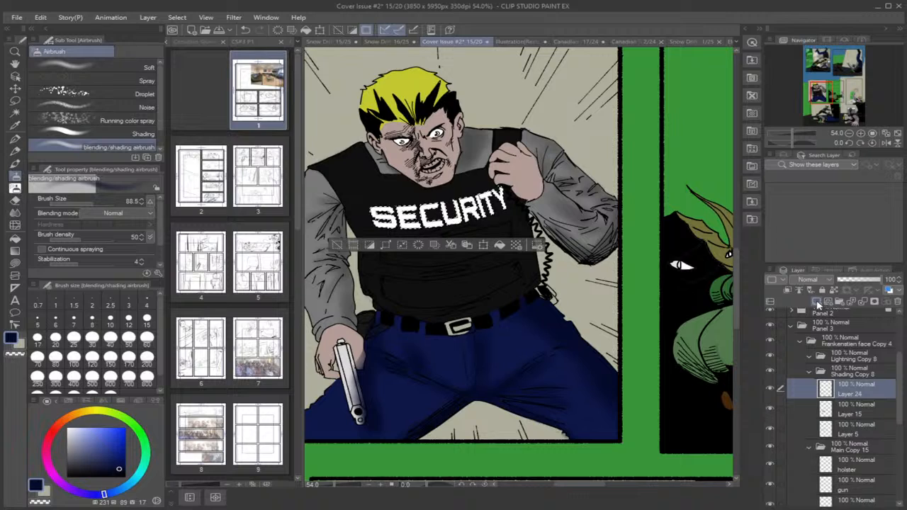
pyautogui.moveTo(122, 468); pyautogui.dragTo(59, 445)
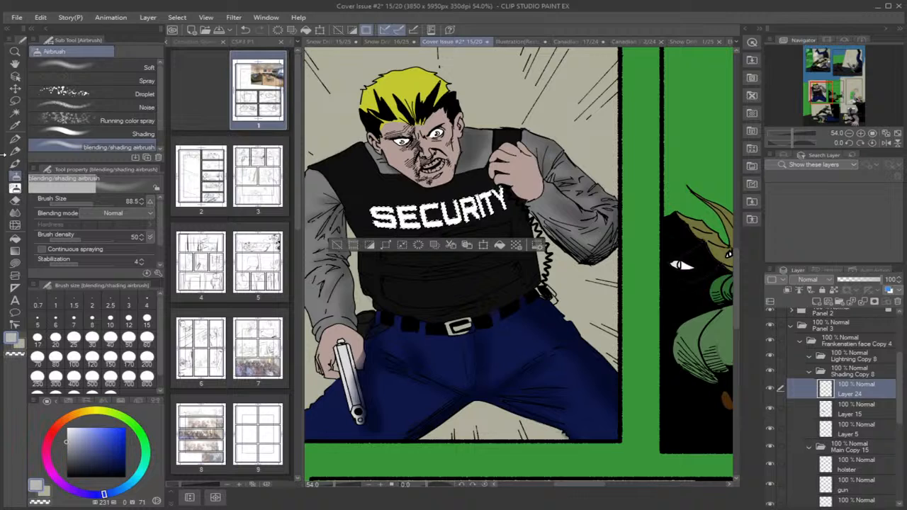
pyautogui.moveTo(90, 206); pyautogui.dragTo(96, 206)
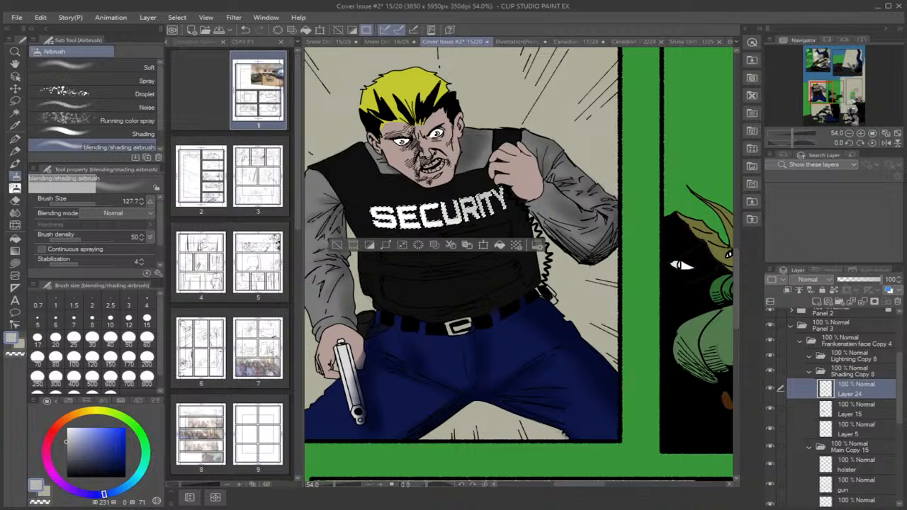
# Make a selection from the skin layer and add a new layer above Layer 24 in the Shading Copy 8 folder.
pyautogui.moveTo(900, 416); pyautogui.dragTo(898, 456)
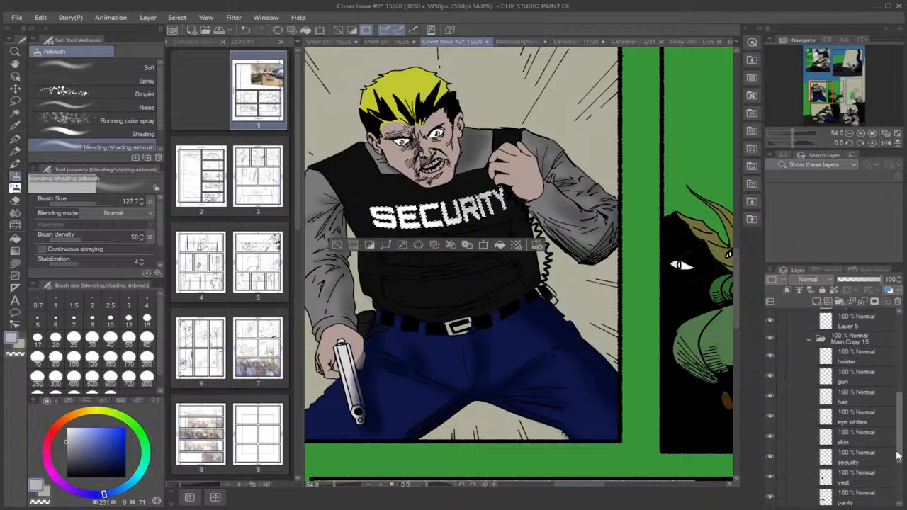
pyautogui.click(856, 439)
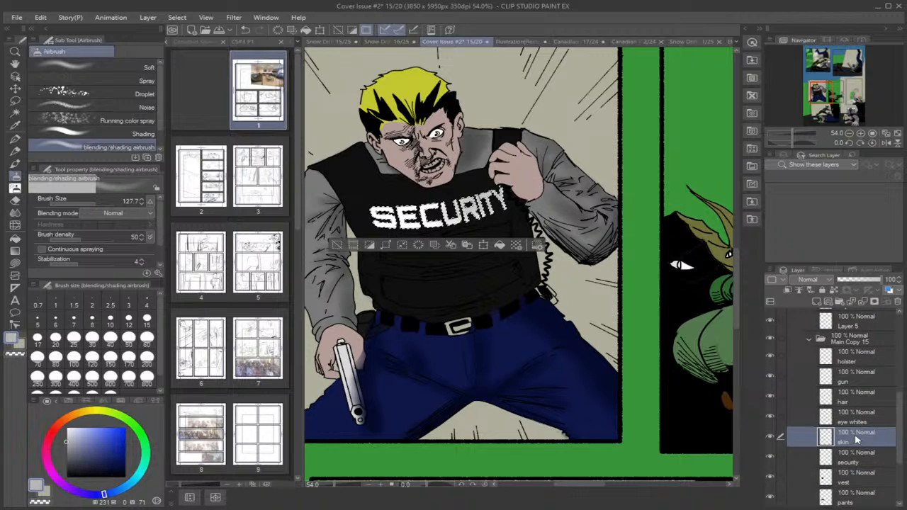
pyautogui.click(787, 321)
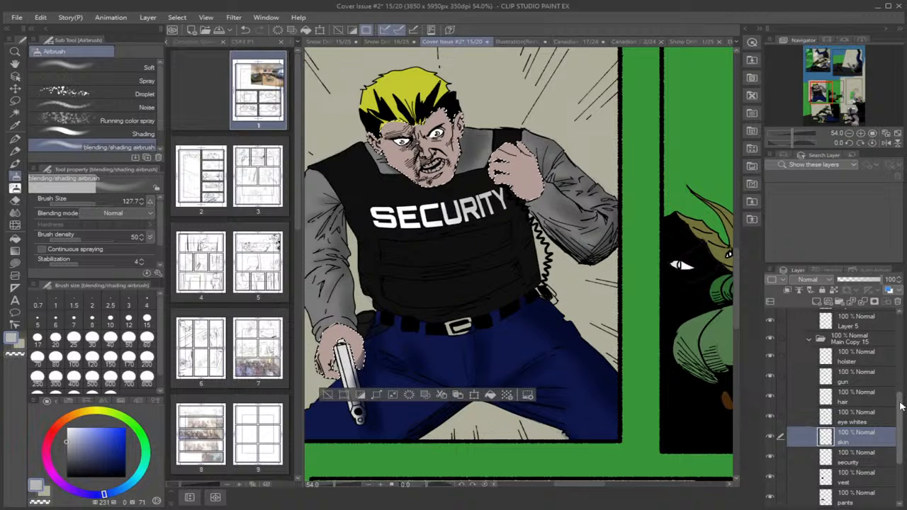
pyautogui.scroll(4, 902, 407)
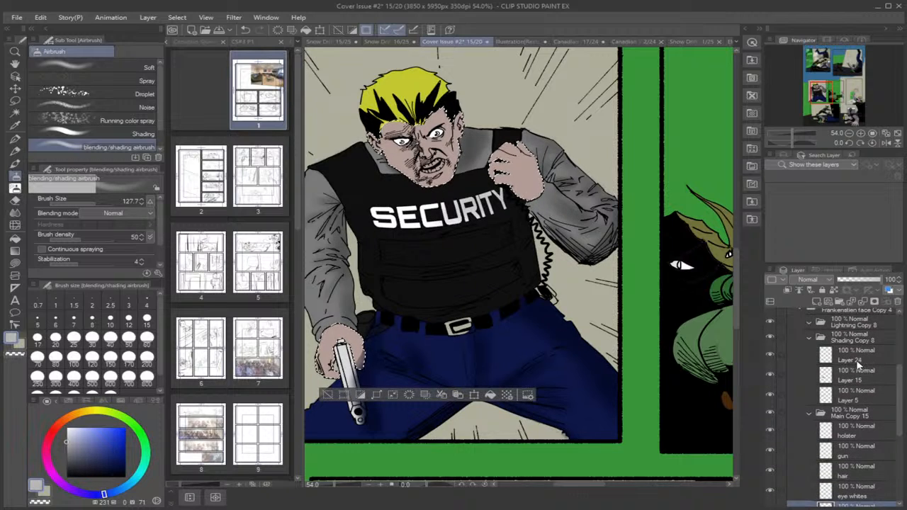
pyautogui.click(859, 361)
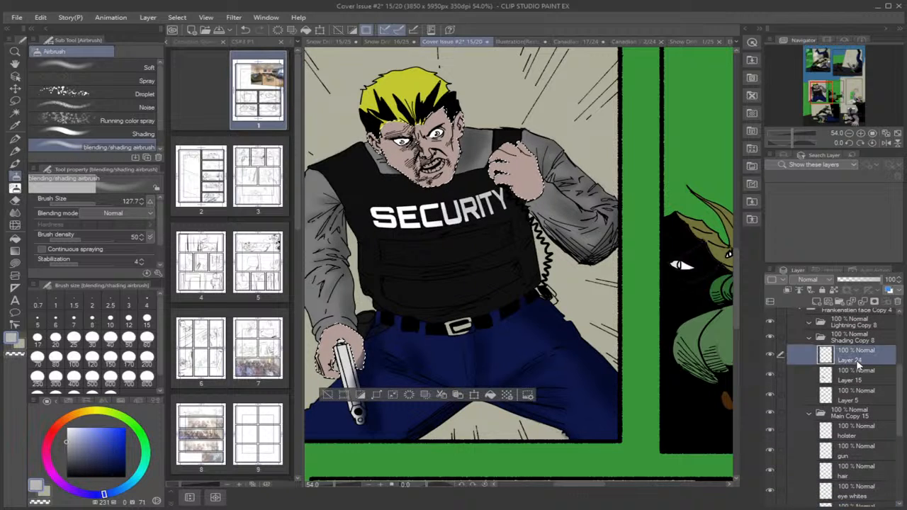
pyautogui.click(816, 304)
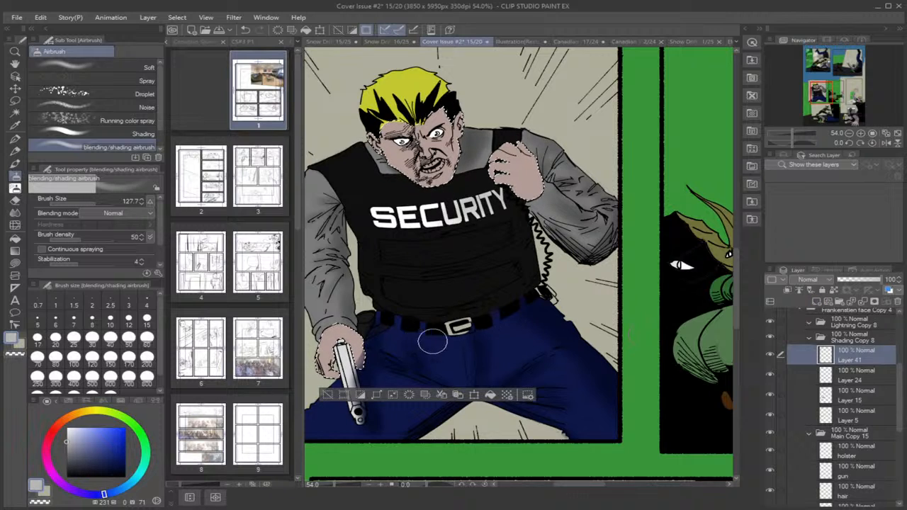
# On Layer 41, sample the guard's skin colour and darken it to a muted brown (hue 14, saturation 21, value 44).
pyautogui.click(850, 341)
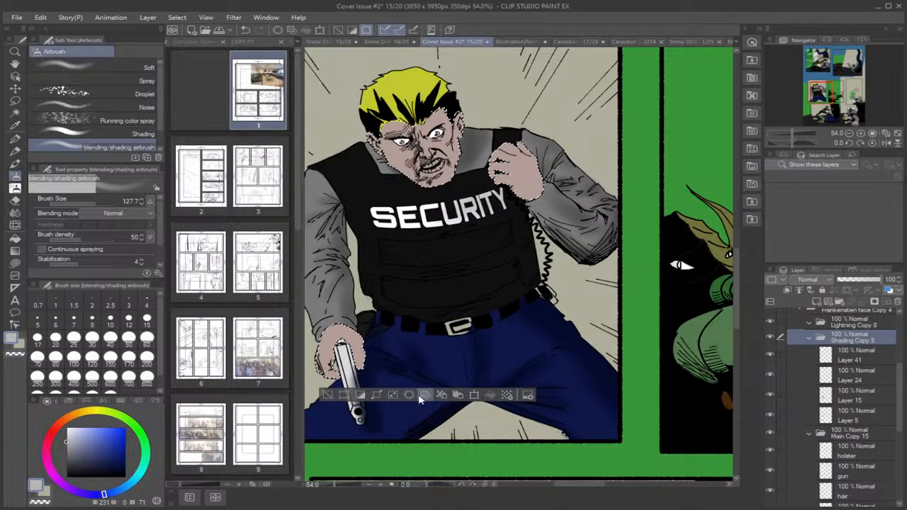
pyautogui.click(854, 362)
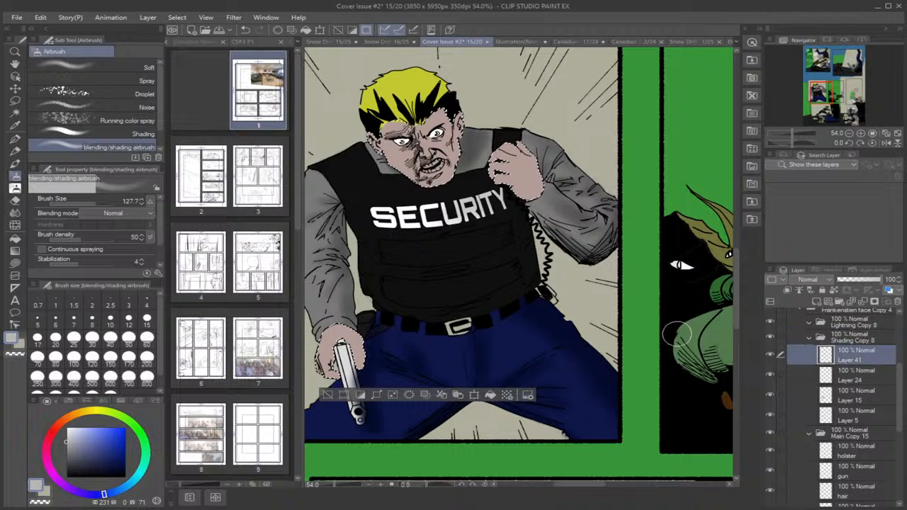
pyautogui.click(15, 125)
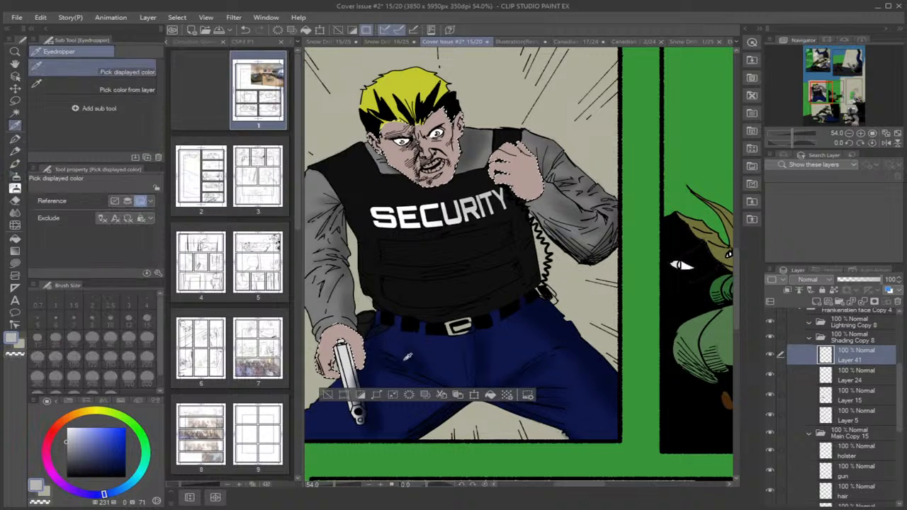
pyautogui.click(358, 343)
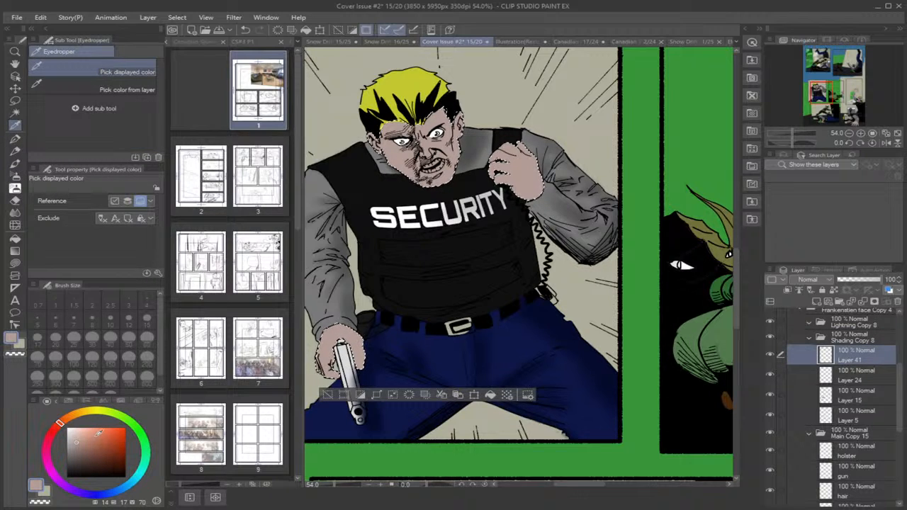
pyautogui.click(77, 447)
pyautogui.moveTo(80, 442); pyautogui.dragTo(78, 455)
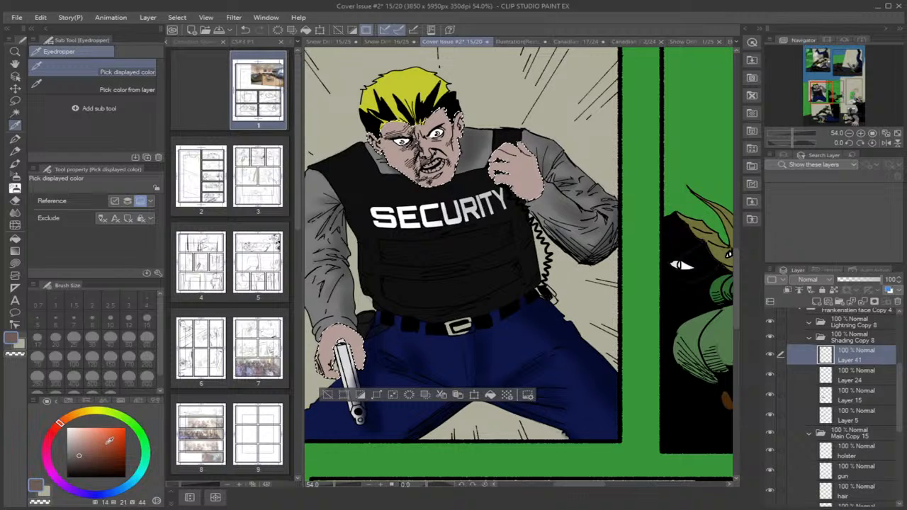
# Shade the guard's raised hand and face inside the skin selection with the blending/shading airbrush at sizes 106.3 and 56.0.
pyautogui.click(20, 178)
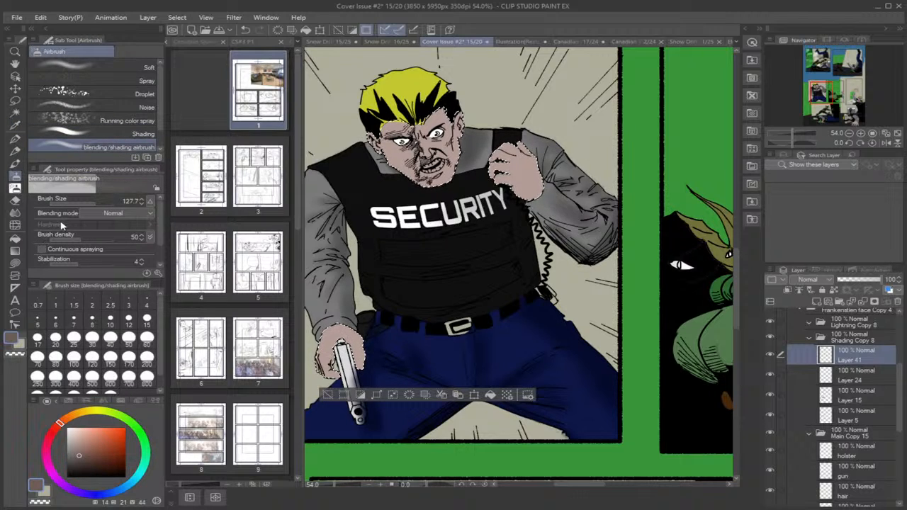
pyautogui.moveTo(94, 199); pyautogui.dragTo(100, 201)
pyautogui.moveTo(544, 164); pyautogui.dragTo(533, 183)
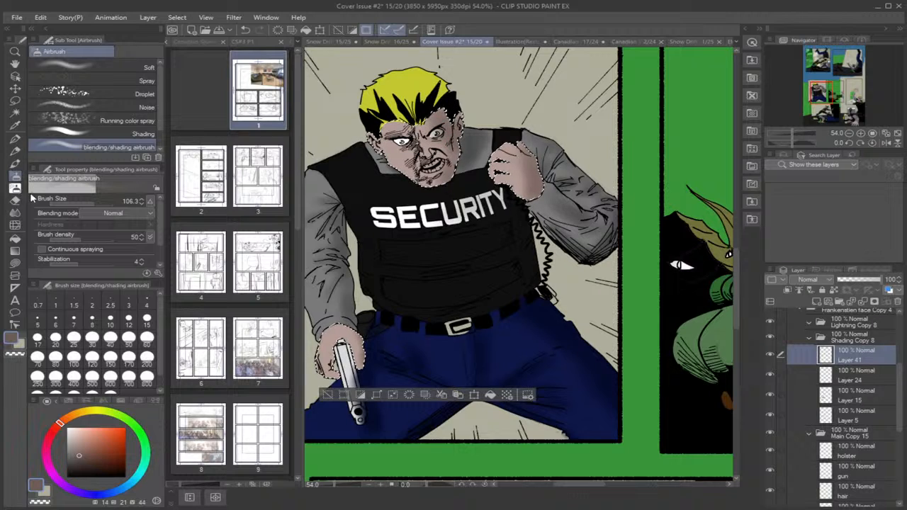
pyautogui.click(91, 200)
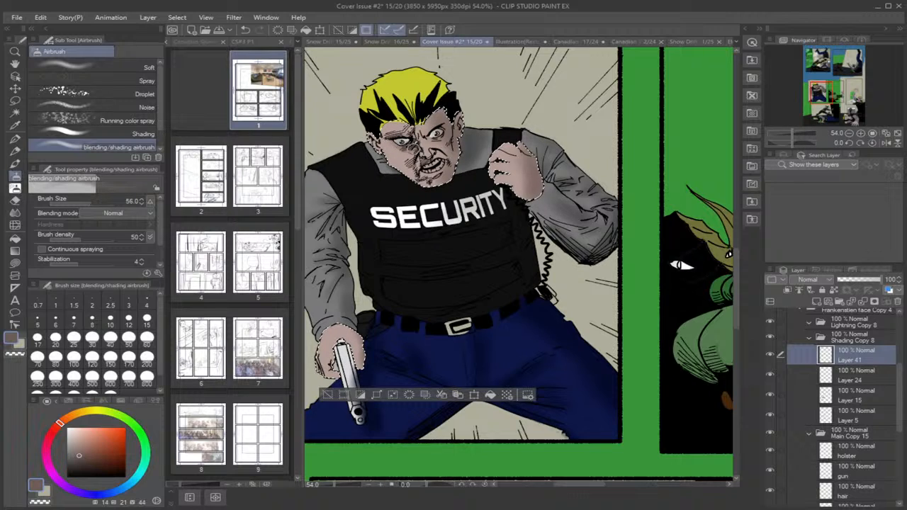
pyautogui.moveTo(407, 143); pyautogui.dragTo(413, 149)
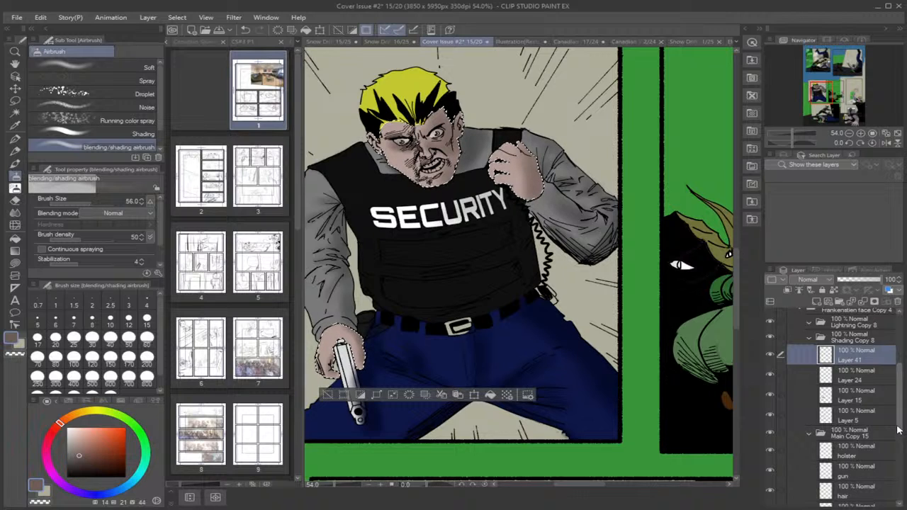
# Make a selection from the eye whites layer and go back to the Shading Copy 8 folder.
pyautogui.scroll(-3, 868, 459)
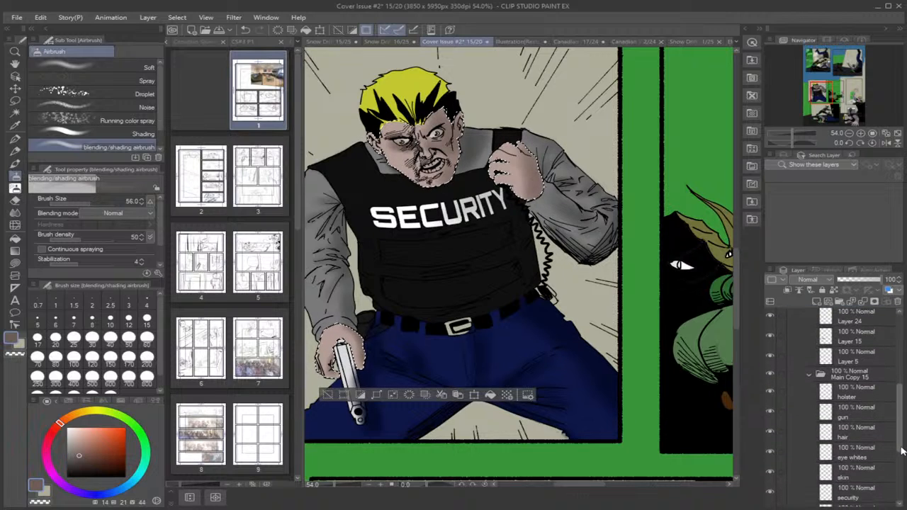
pyautogui.click(866, 457)
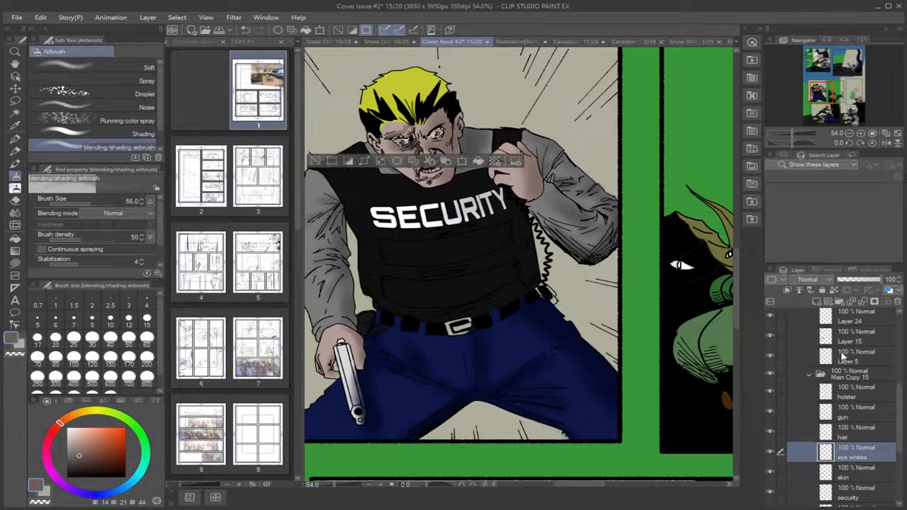
pyautogui.scroll(1, 900, 428)
pyautogui.scroll(3, 900, 428)
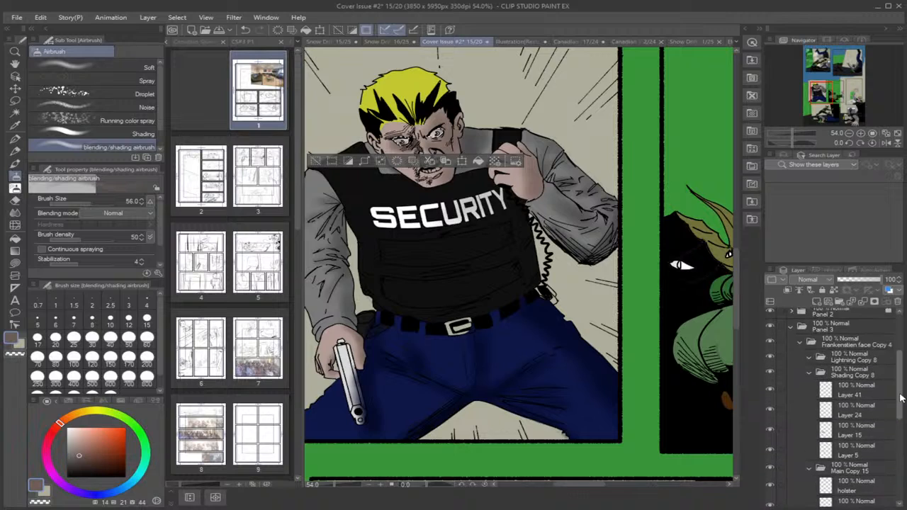
pyautogui.click(850, 372)
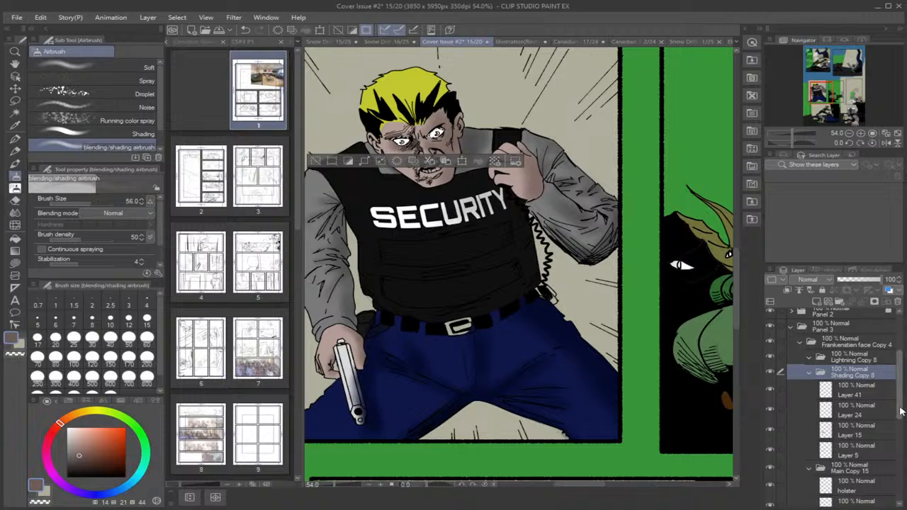
# Replace the current selection with one made from the hair layer in the Main Copy 15 folder.
pyautogui.moveTo(900, 411); pyautogui.dragTo(898, 447)
pyautogui.click(859, 435)
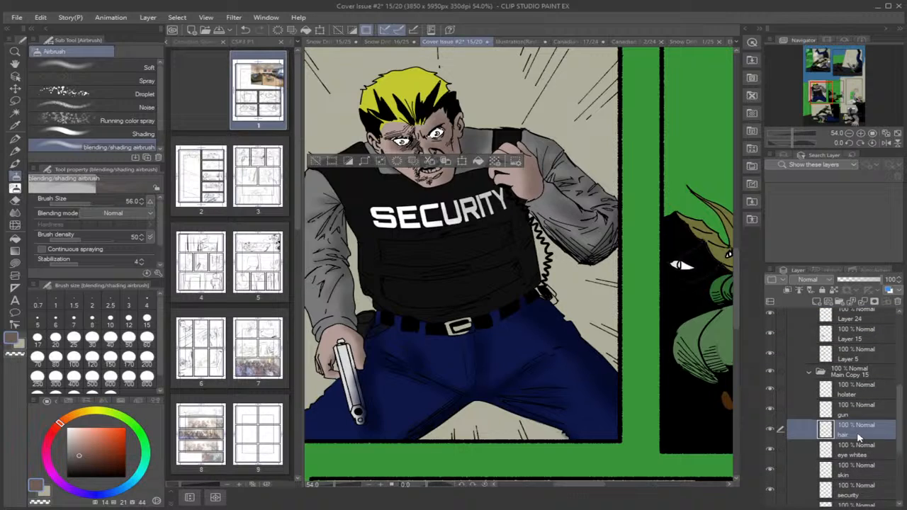
pyautogui.keyDown('ctrl'); pyautogui.click(822, 319); pyautogui.keyUp('ctrl')
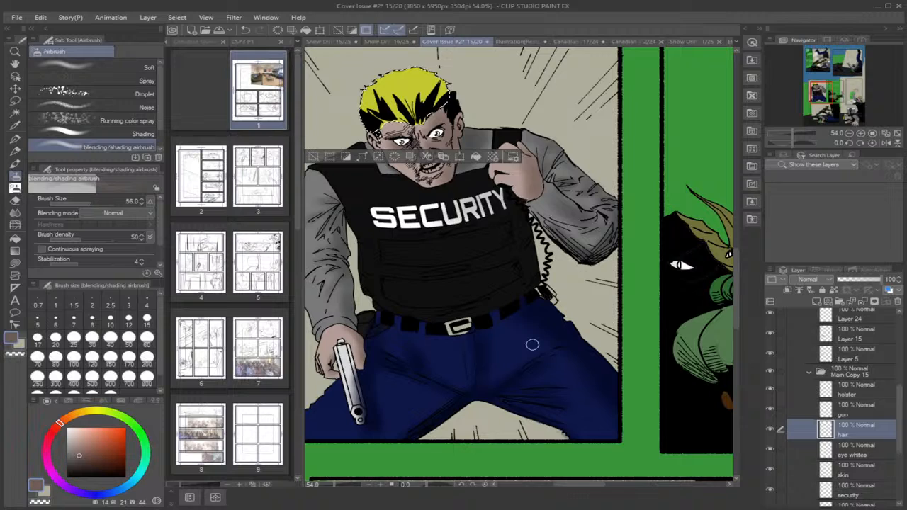
# Add a layer above Layer 41 and darken the yellow sampled from the hair to olive (hue 62, saturation 95, value 54).
pyautogui.click(15, 127)
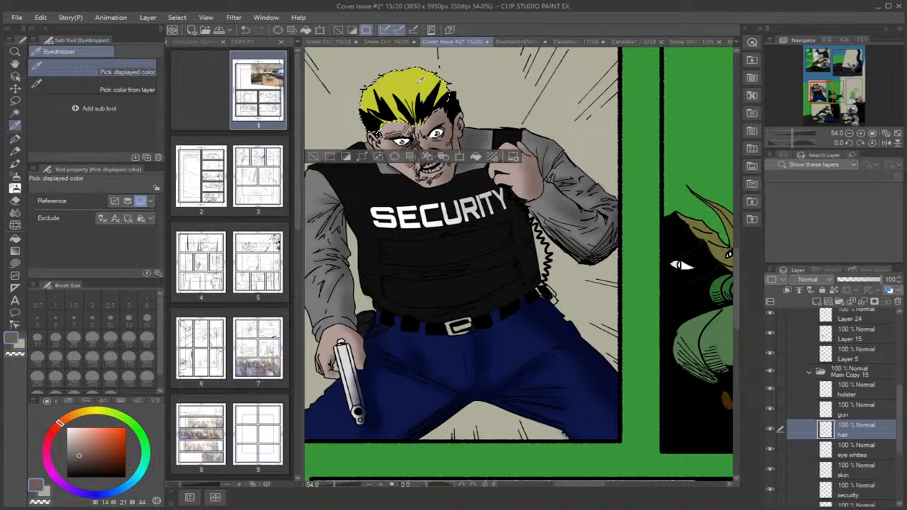
pyautogui.click(420, 80)
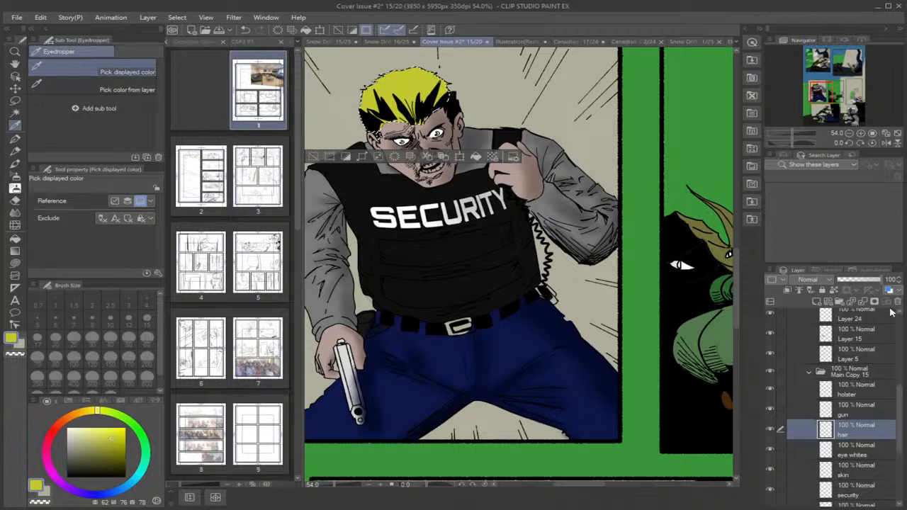
pyautogui.moveTo(898, 402); pyautogui.dragTo(898, 379)
pyautogui.click(885, 375)
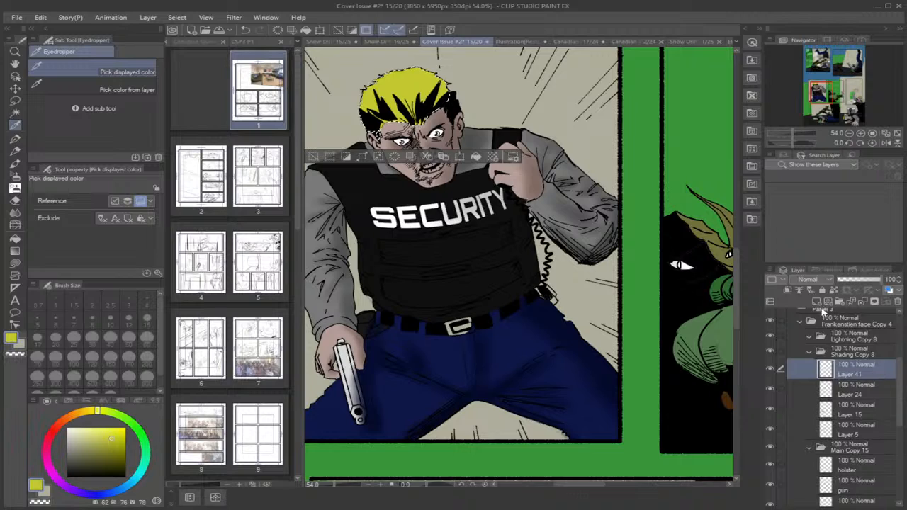
pyautogui.click(817, 301)
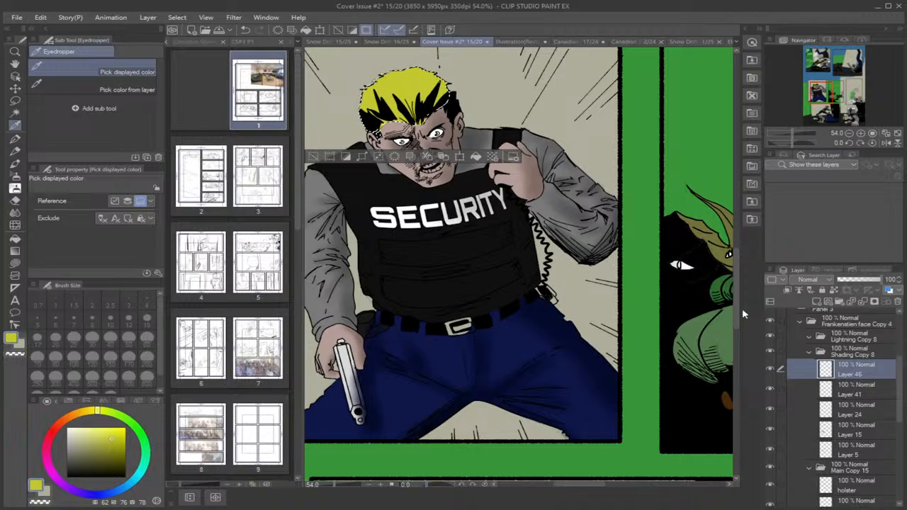
pyautogui.click(122, 449)
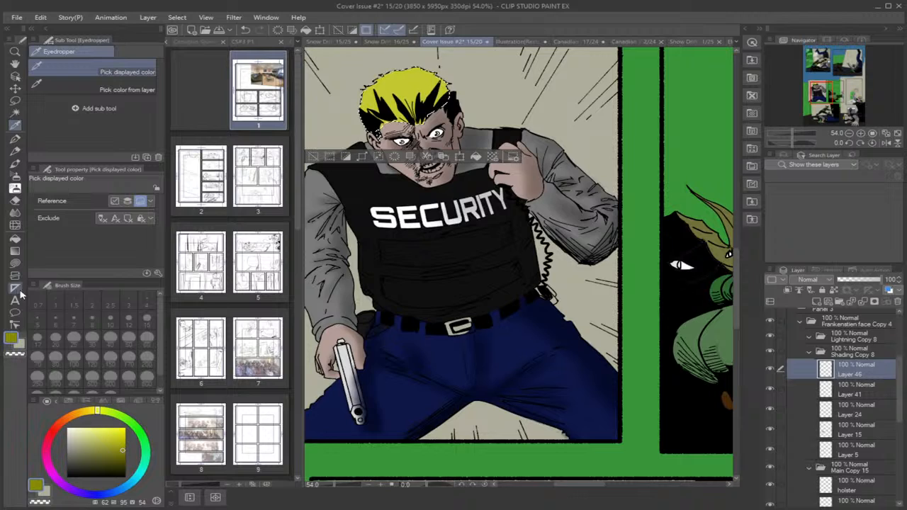
# Shade the selected hair olive with the blending/shading airbrush at size 140.0.
pyautogui.click(17, 178)
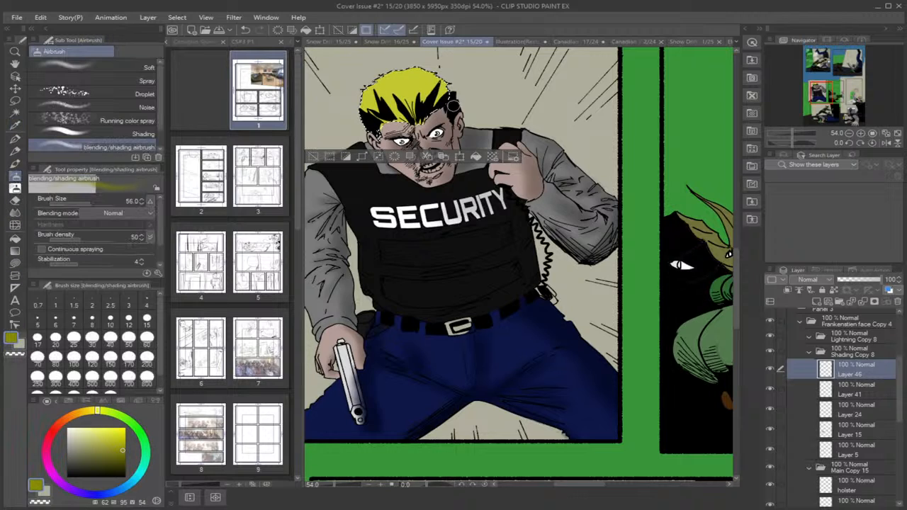
pyautogui.moveTo(105, 206); pyautogui.dragTo(97, 203)
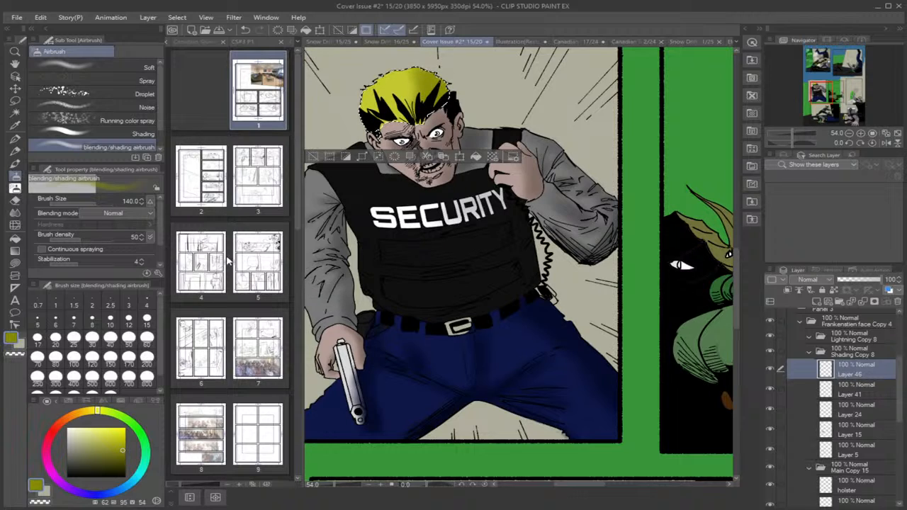
pyautogui.click(15, 264)
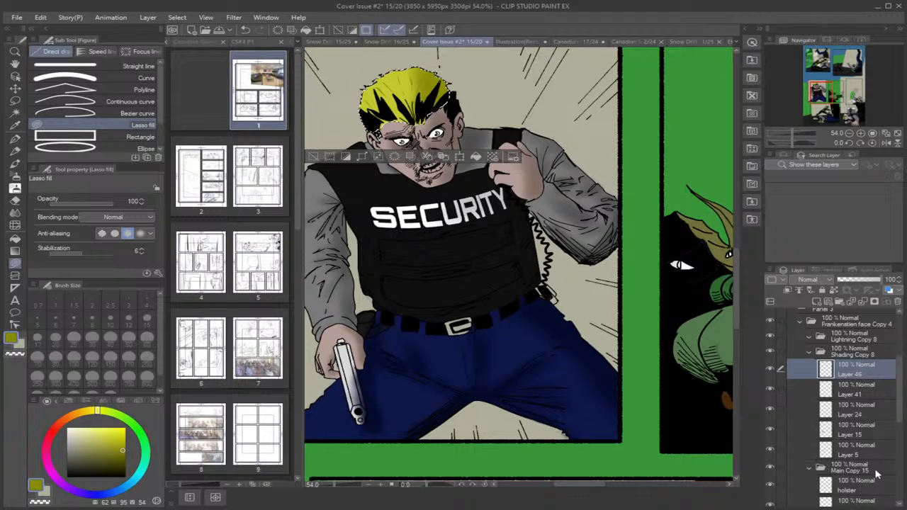
# Replace the hair selection with one made from the gun layer in the Main Copy 15 folder.
pyautogui.moveTo(899, 418); pyautogui.dragTo(902, 424)
pyautogui.scroll(-1, 901, 424)
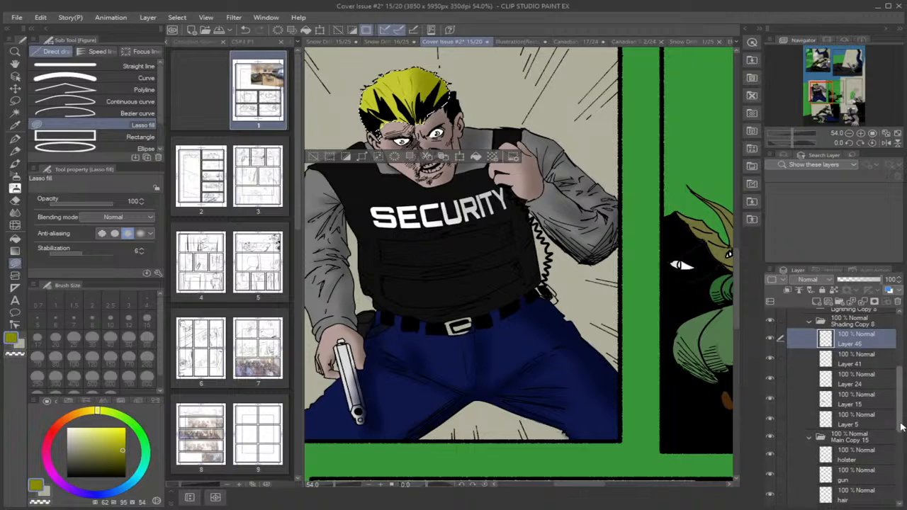
pyautogui.scroll(-1, 902, 426)
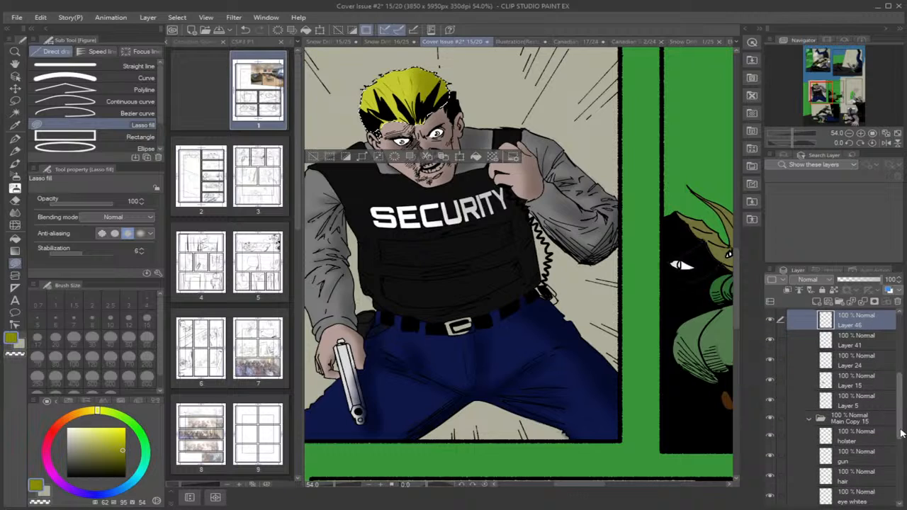
pyautogui.click(862, 461)
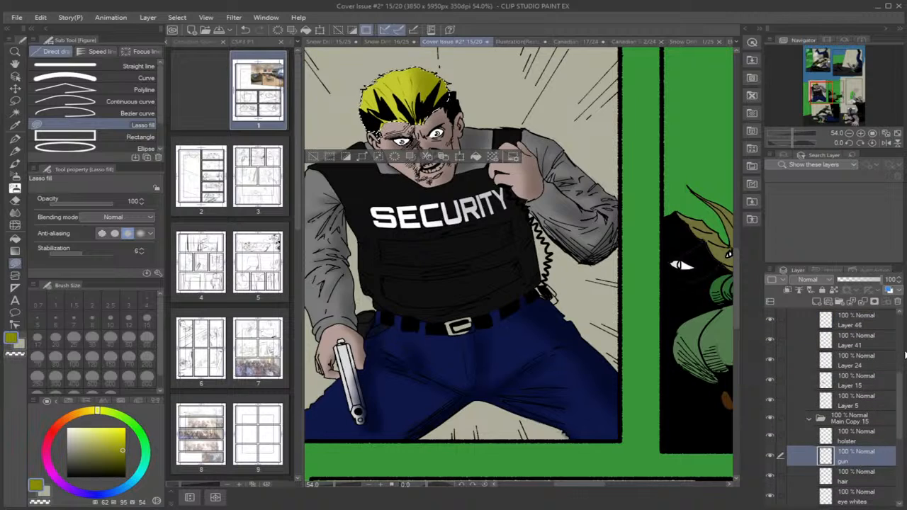
pyautogui.keyDown('ctrl'); pyautogui.click(824, 345); pyautogui.keyUp('ctrl')
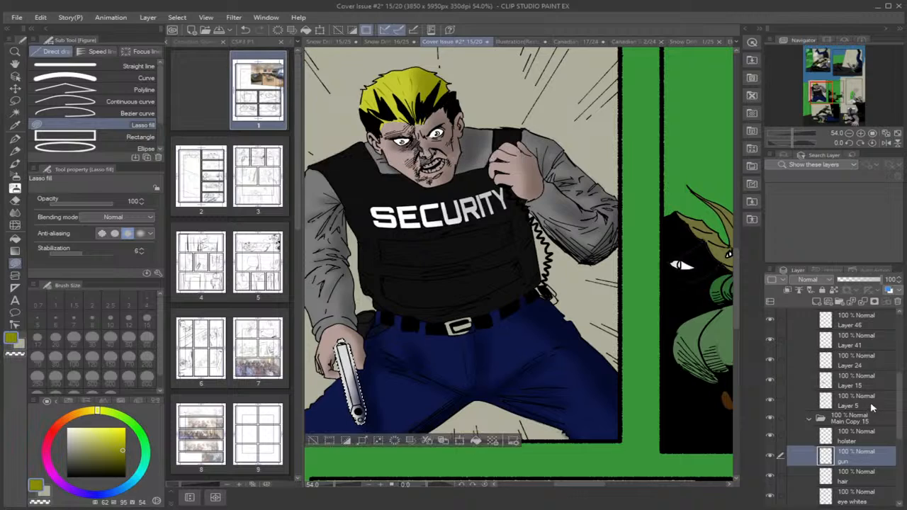
# Add a layer above Layer 46 and set the blending/shading airbrush to a grey darkened from the gun's colour (value 60).
pyautogui.scroll(3, 865, 397)
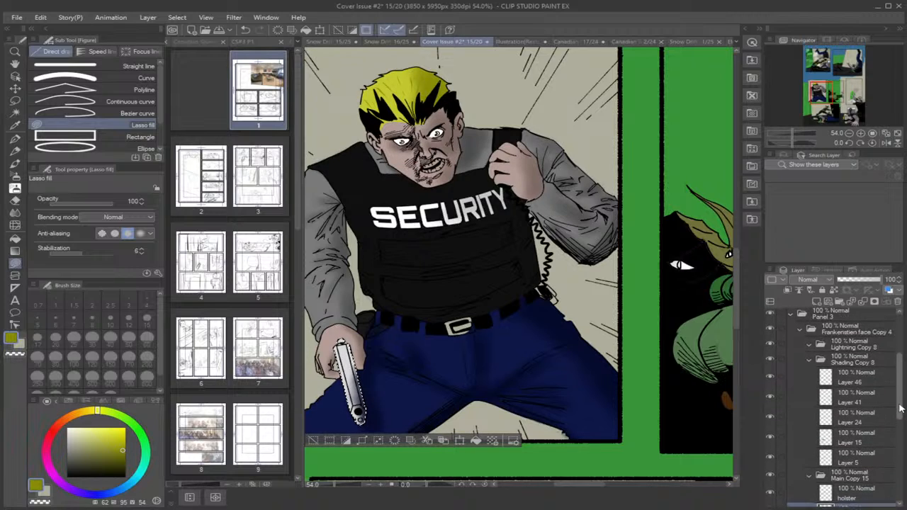
pyautogui.click(856, 363)
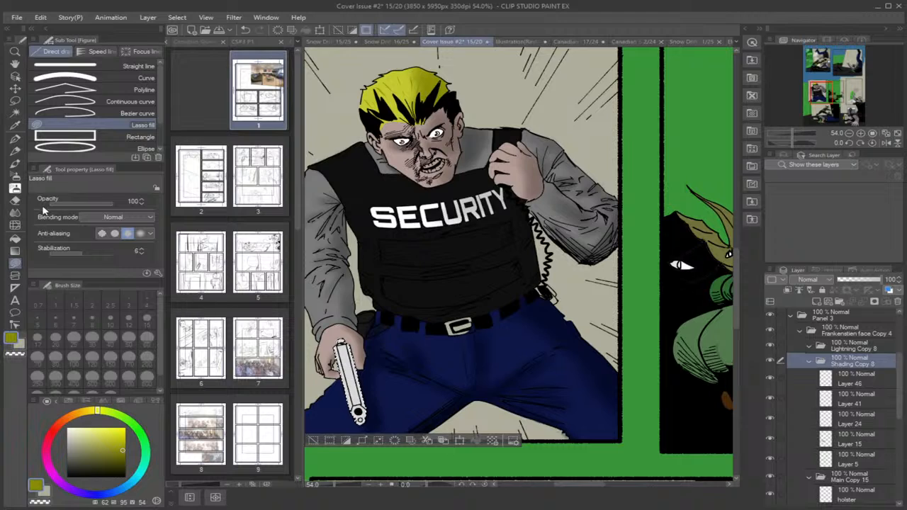
pyautogui.click(14, 125)
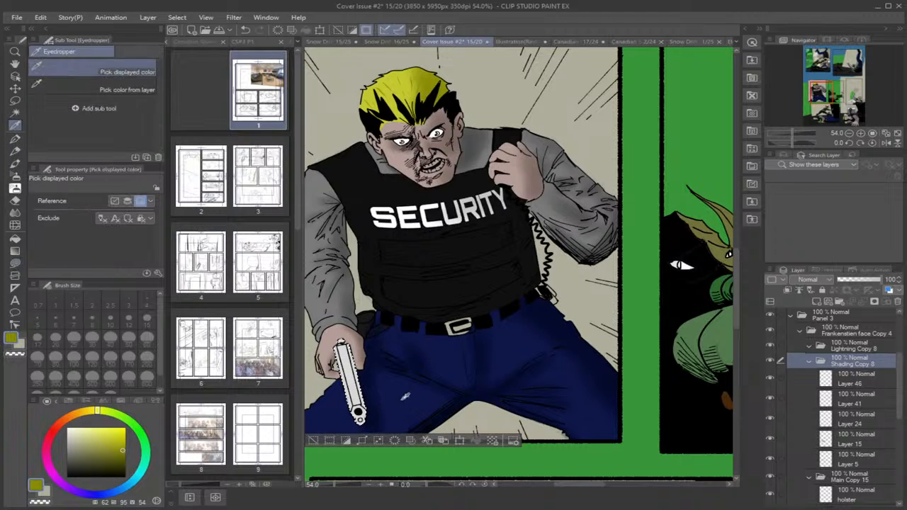
pyautogui.click(350, 398)
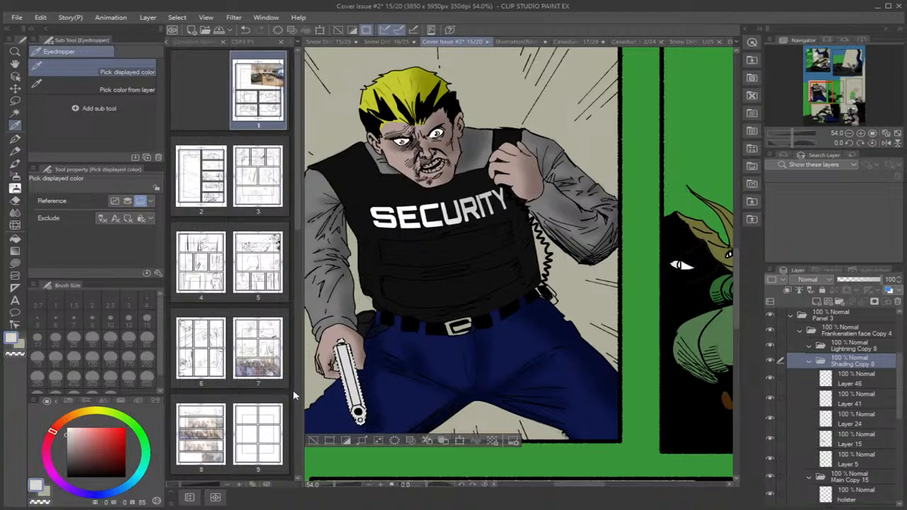
pyautogui.click(68, 438)
pyautogui.moveTo(69, 436); pyautogui.dragTo(66, 447)
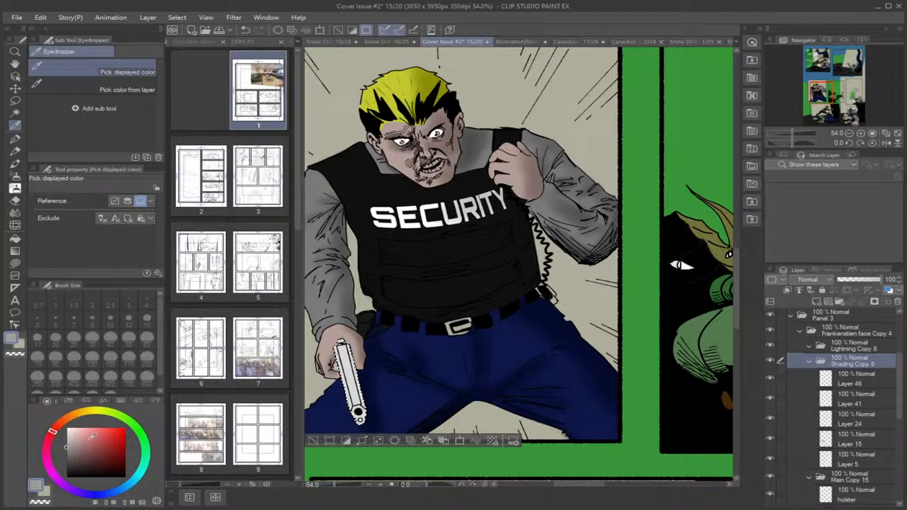
pyautogui.click(853, 380)
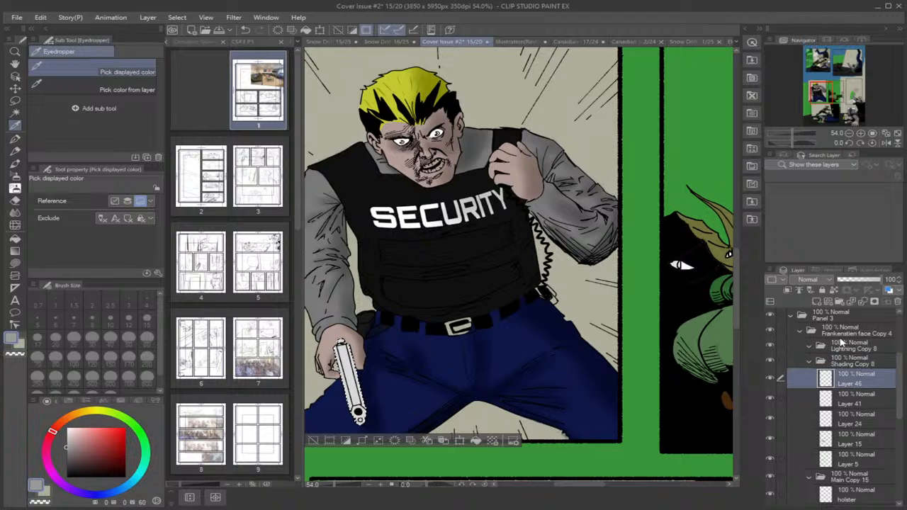
pyautogui.click(817, 303)
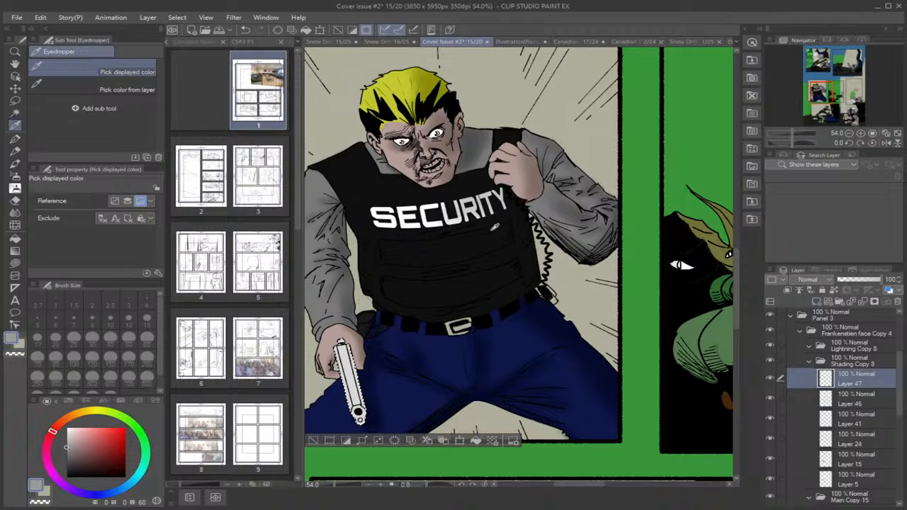
pyautogui.click(16, 176)
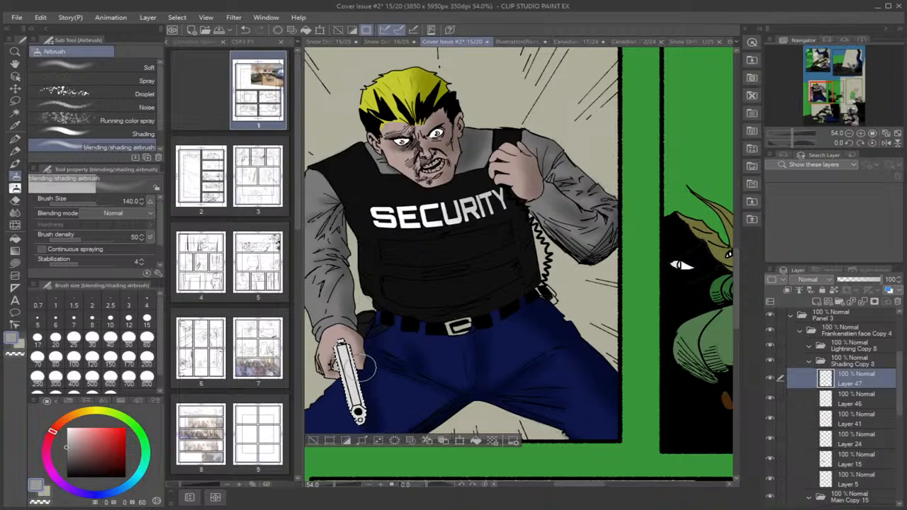
# Shade the selected gun with the blending/shading airbrush at size 56.0 and darken the grey to value 49.
pyautogui.moveTo(97, 206); pyautogui.dragTo(95, 202)
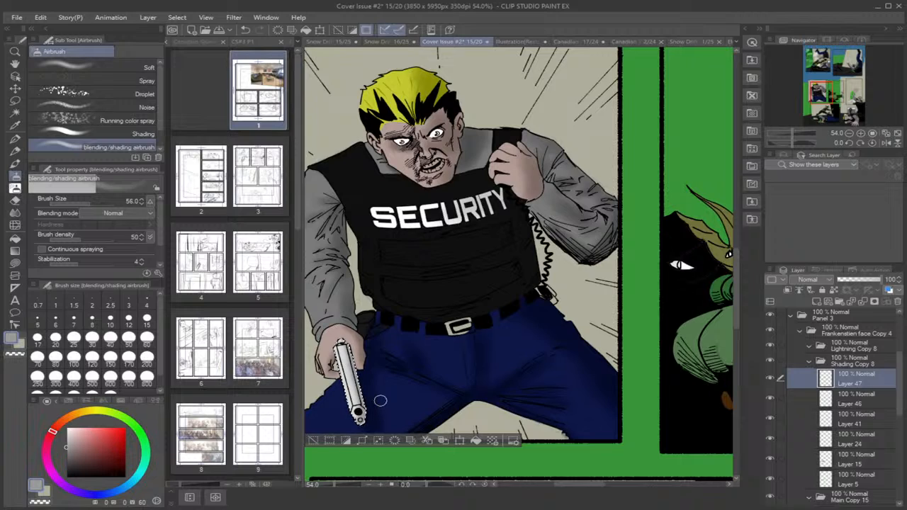
pyautogui.click(69, 449)
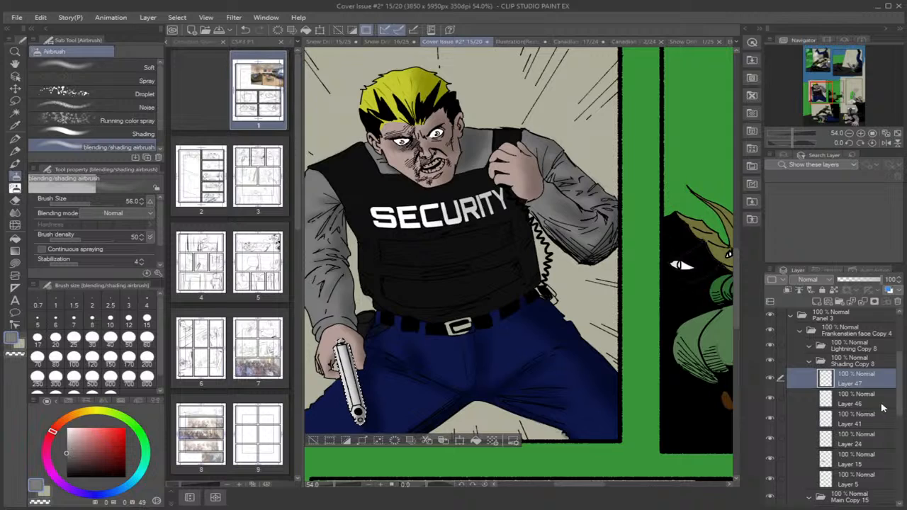
# Add a layer named teeth above the holster layer in the Main Copy 15 folder.
pyautogui.click(809, 362)
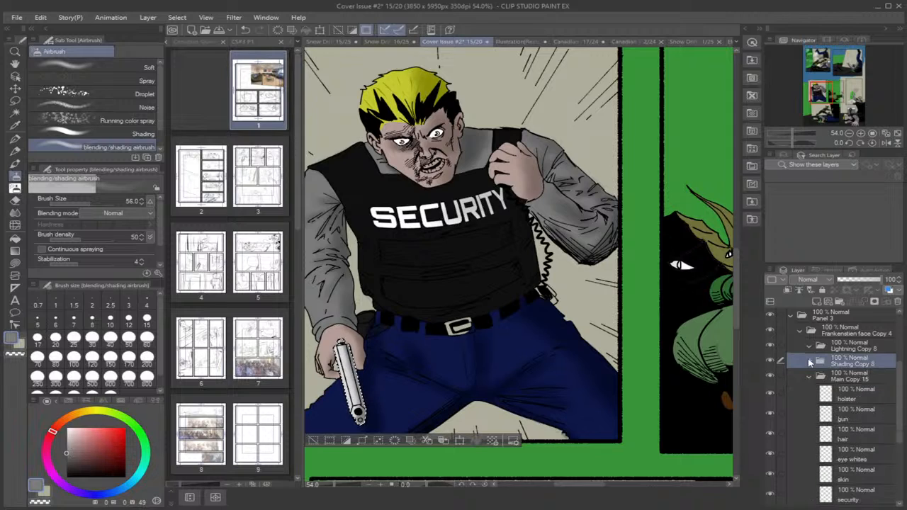
pyautogui.scroll(-2, 900, 427)
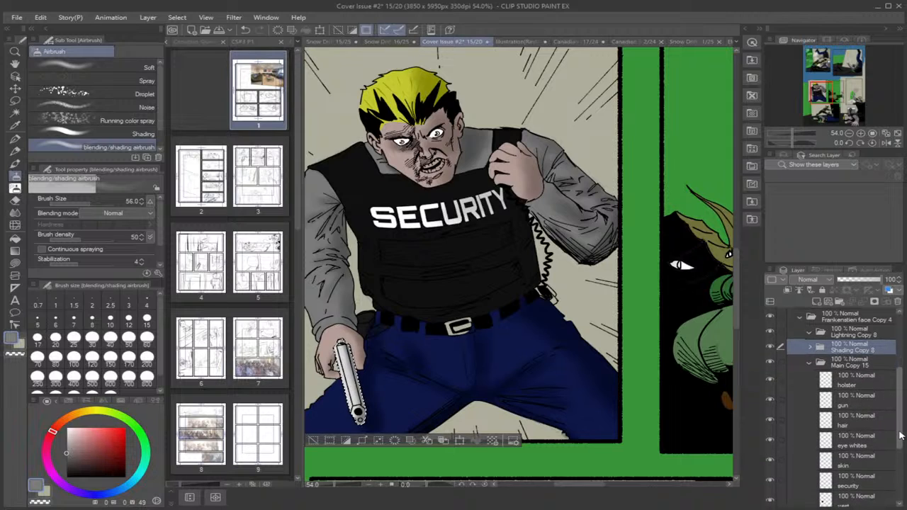
pyautogui.click(848, 360)
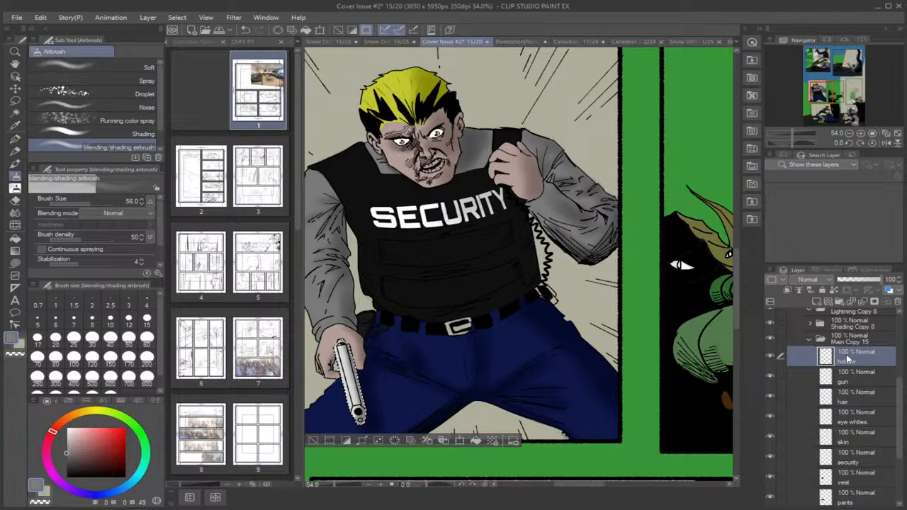
pyautogui.click(818, 302)
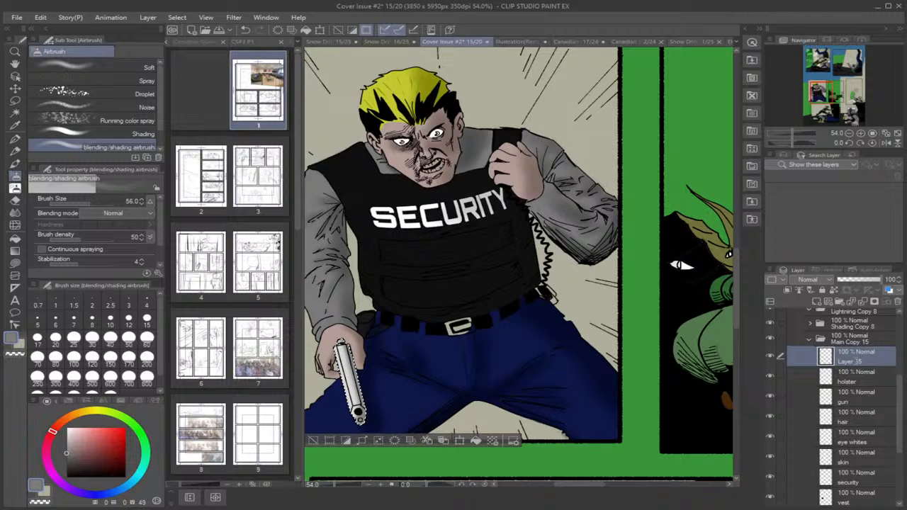
pyautogui.write('teeth')
pyautogui.press('Return')
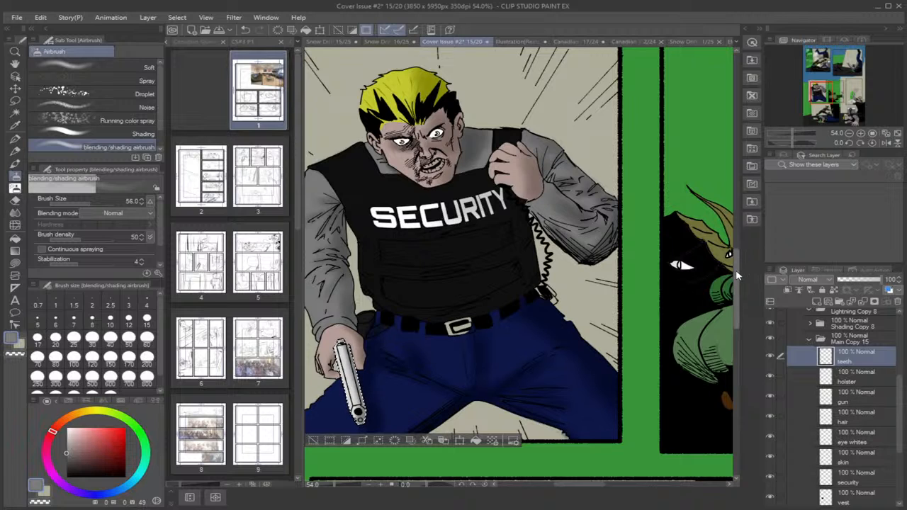
# Set the colour to white (value 100) and try to fill the guard's teeth with Lasso fill.
pyautogui.scroll(3, 737, 275)
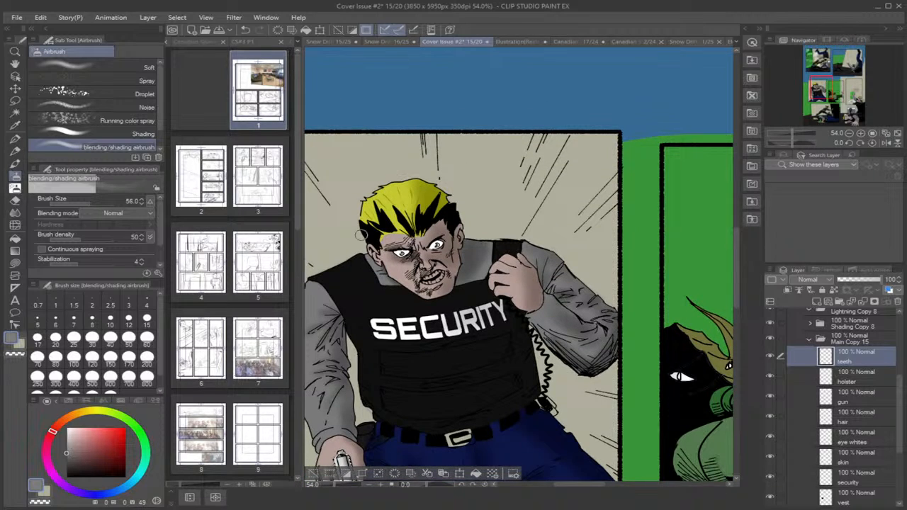
pyautogui.scroll(2, 361, 234)
pyautogui.scroll(2, 397, 269)
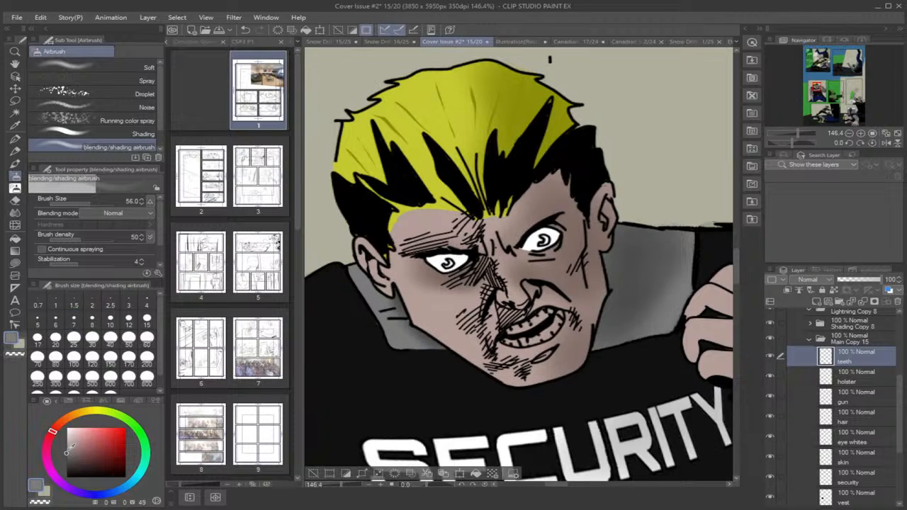
pyautogui.moveTo(68, 451); pyautogui.dragTo(68, 428)
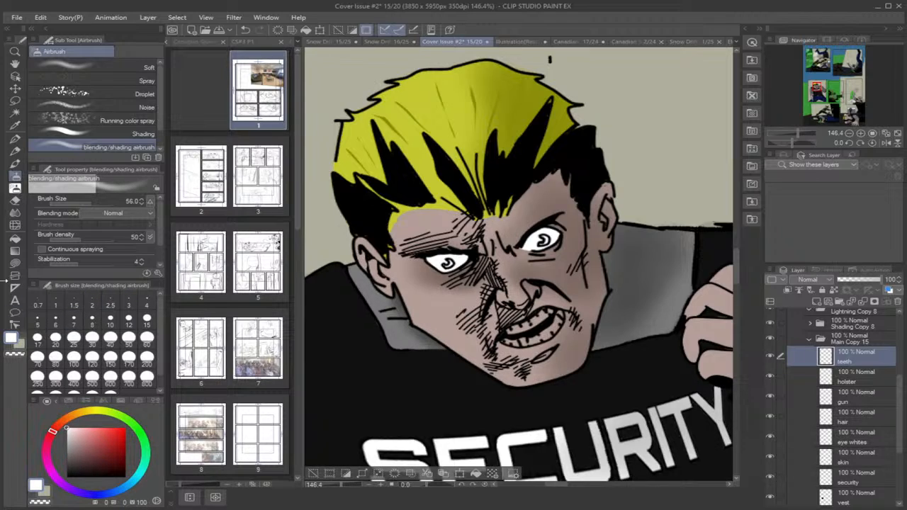
pyautogui.click(15, 264)
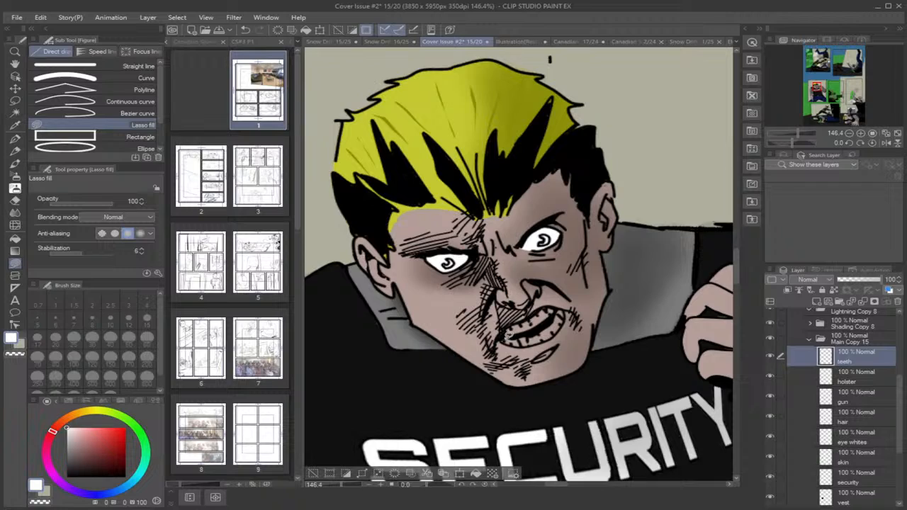
pyautogui.moveTo(531, 332)
pyautogui.mouseDown()
pyautogui.moveTo(540, 343)
pyautogui.moveTo(504, 342)
pyautogui.moveTo(531, 331)
pyautogui.mouseUp()
# With the Shading Copy 8 folder temporarily hidden, clear the gun selection and fill the guard's teeth white using Lasso fill.
pyautogui.click(771, 323)
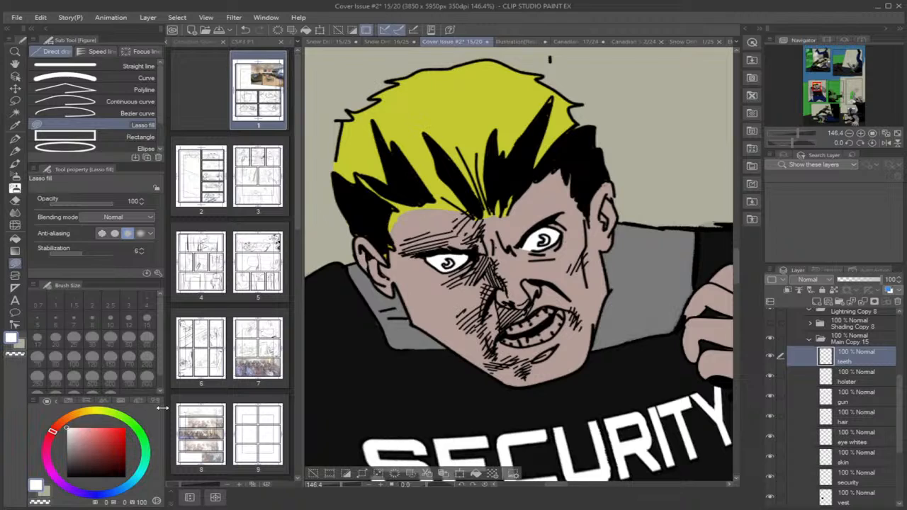
pyautogui.click(14, 101)
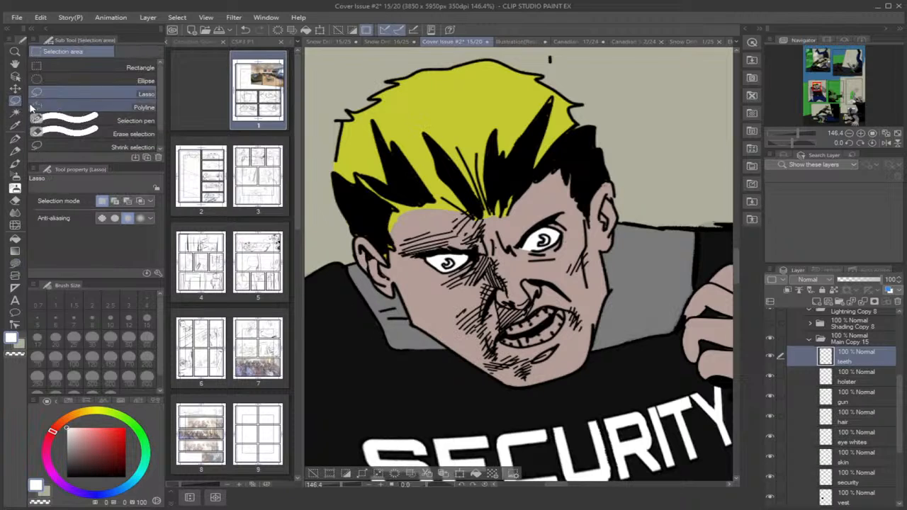
pyautogui.click(430, 155)
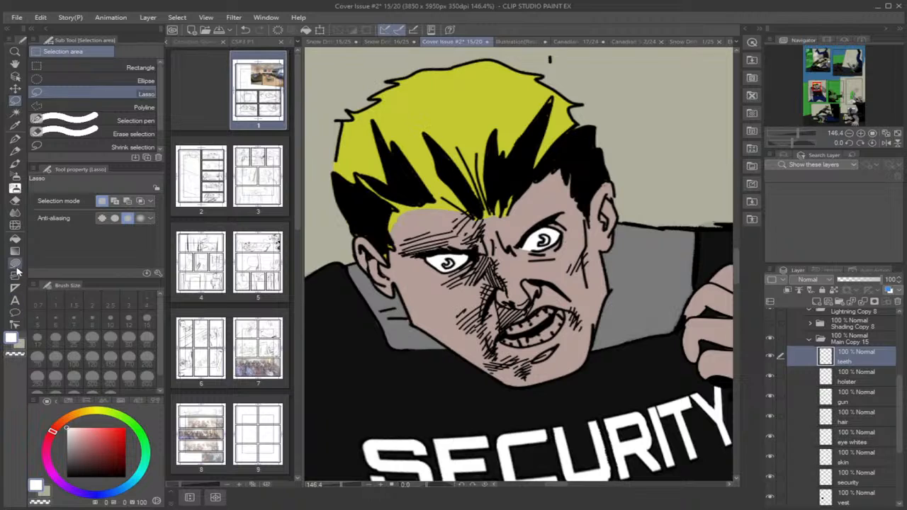
pyautogui.click(15, 263)
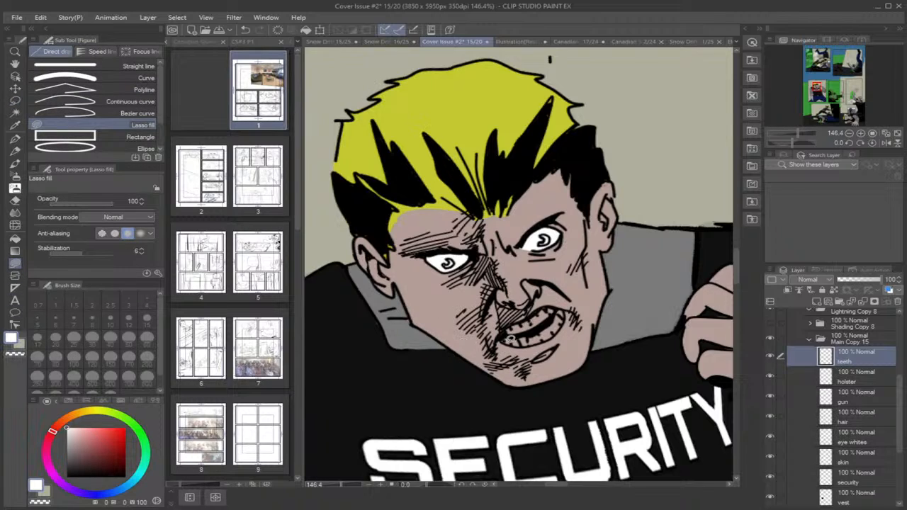
pyautogui.moveTo(502, 337)
pyautogui.mouseDown()
pyautogui.moveTo(531, 329)
pyautogui.moveTo(534, 343)
pyautogui.moveTo(509, 341)
pyautogui.moveTo(563, 329)
pyautogui.moveTo(536, 333)
pyautogui.moveTo(569, 310)
pyautogui.moveTo(559, 331)
pyautogui.moveTo(536, 342)
pyautogui.moveTo(540, 322)
pyautogui.moveTo(511, 330)
pyautogui.moveTo(555, 309)
pyautogui.moveTo(547, 304)
pyautogui.moveTo(506, 330)
pyautogui.mouseUp()
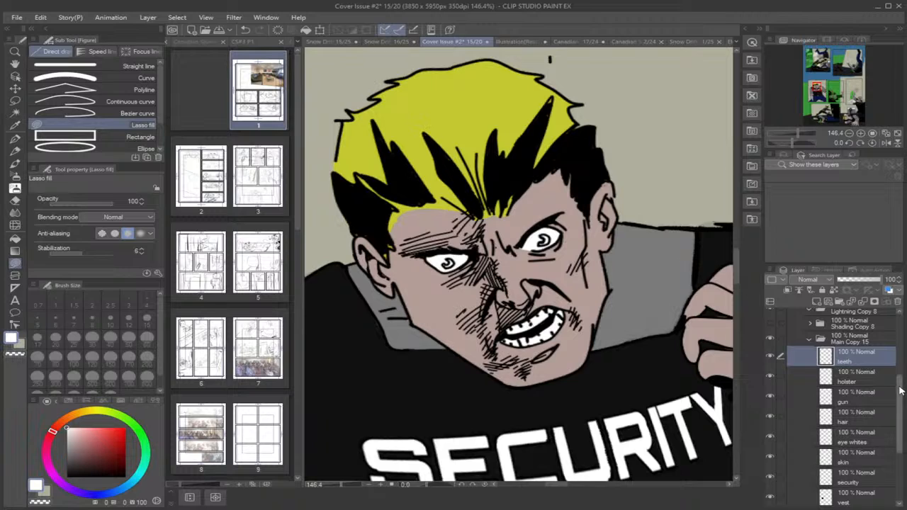
pyautogui.click(771, 326)
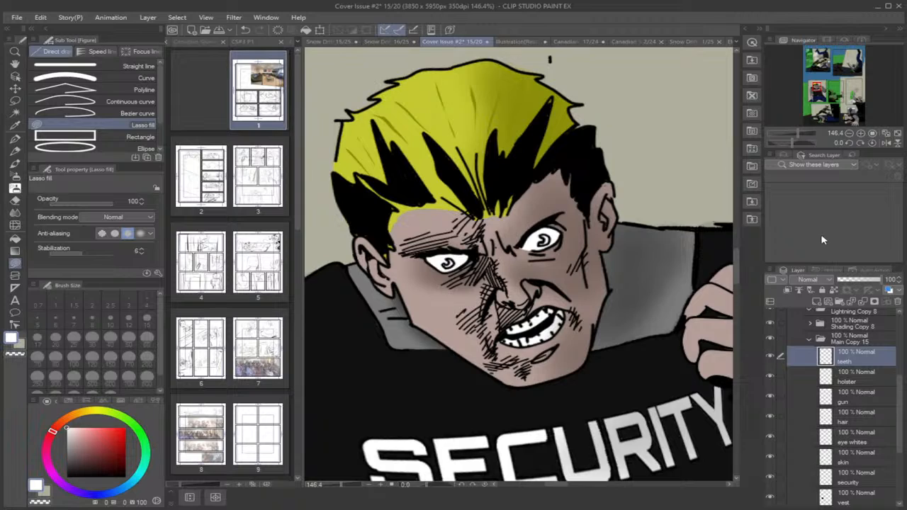
# Make a selection from the skin layer in the Main Copy 15 folder.
pyautogui.hotkey('ctrl', 'shift', 'd')
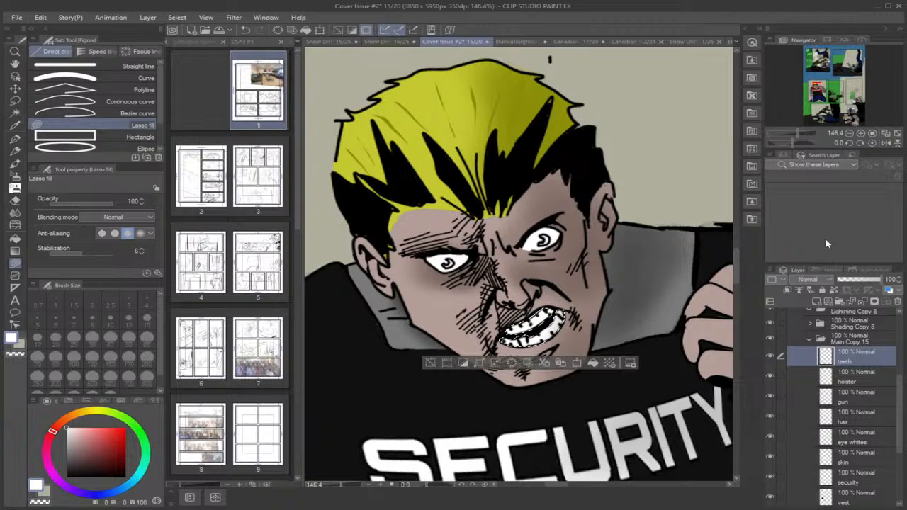
pyautogui.click(858, 327)
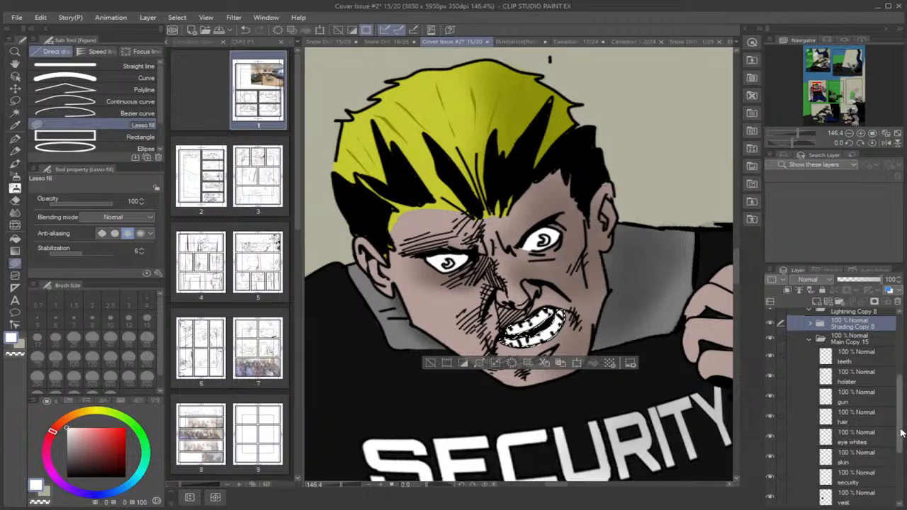
pyautogui.scroll(-2, 901, 432)
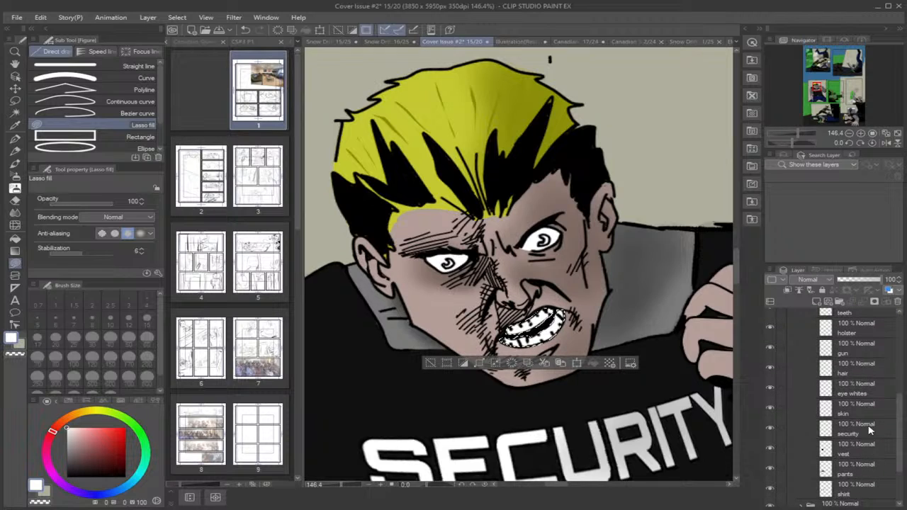
pyautogui.click(852, 415)
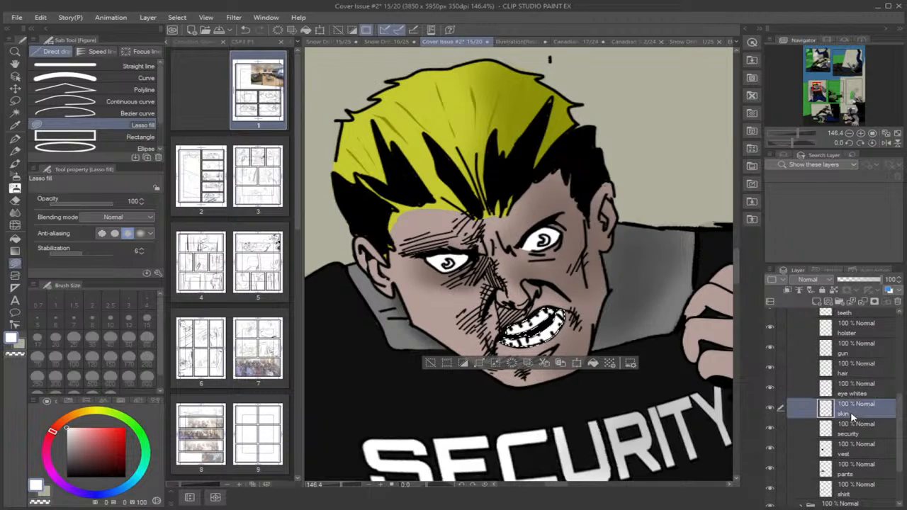
pyautogui.click(802, 297)
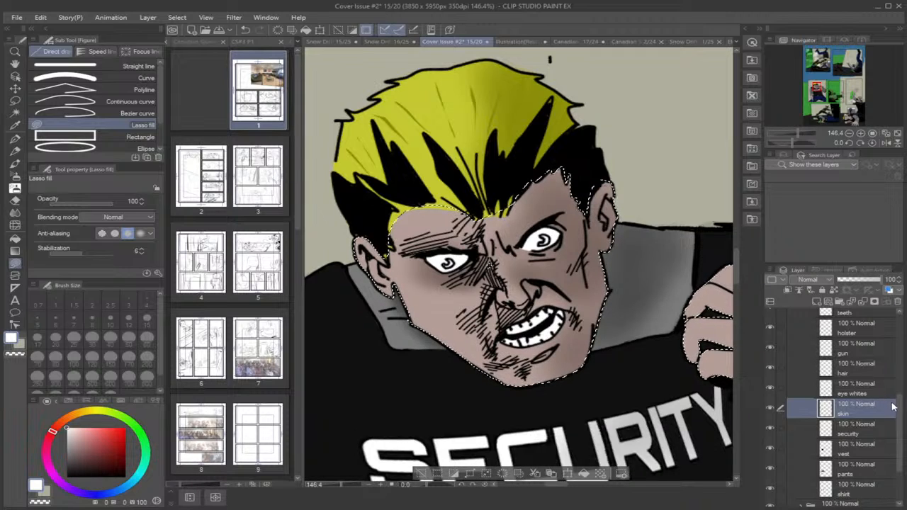
# Expand the Shading Copy 8 folder, check its layers by toggling Layer 24's visibility, and make Layer 41 active.
pyautogui.scroll(3, 900, 409)
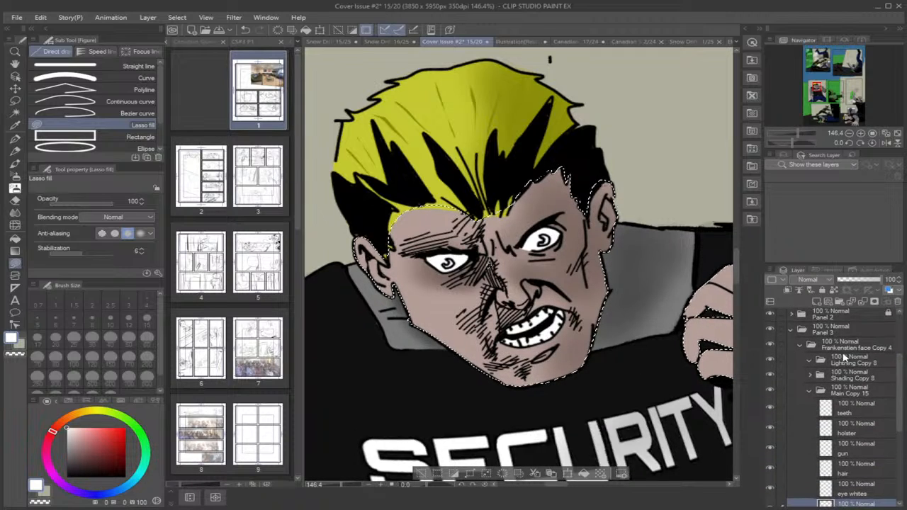
pyautogui.click(811, 375)
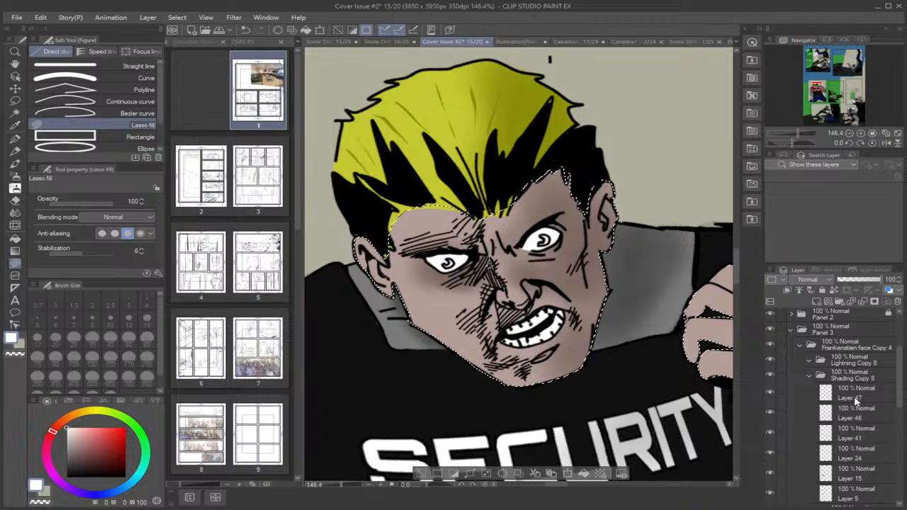
pyautogui.moveTo(899, 401); pyautogui.dragTo(899, 471)
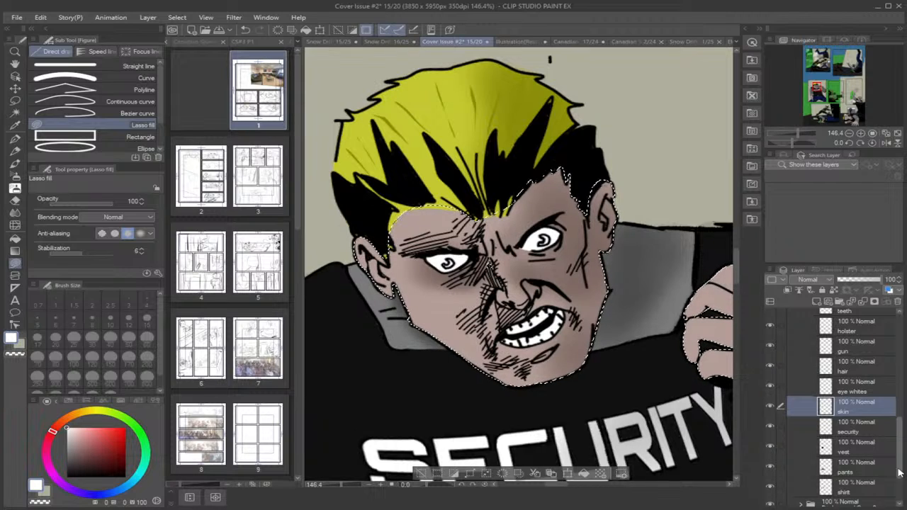
pyautogui.moveTo(898, 472); pyautogui.dragTo(903, 419)
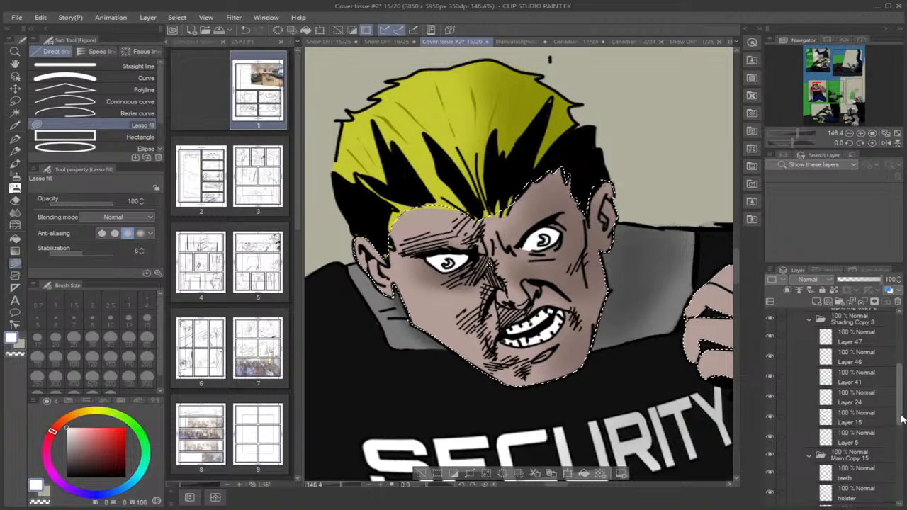
pyautogui.click(770, 397)
pyautogui.click(771, 397)
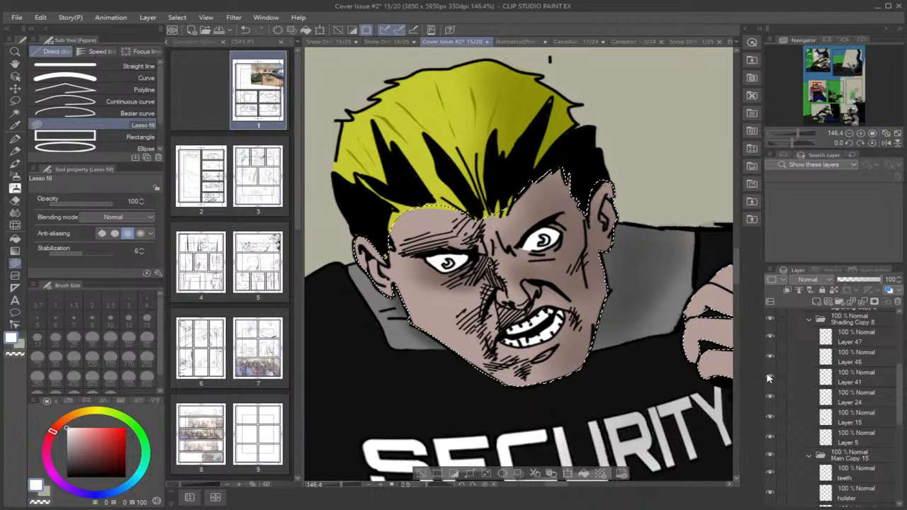
pyautogui.click(852, 383)
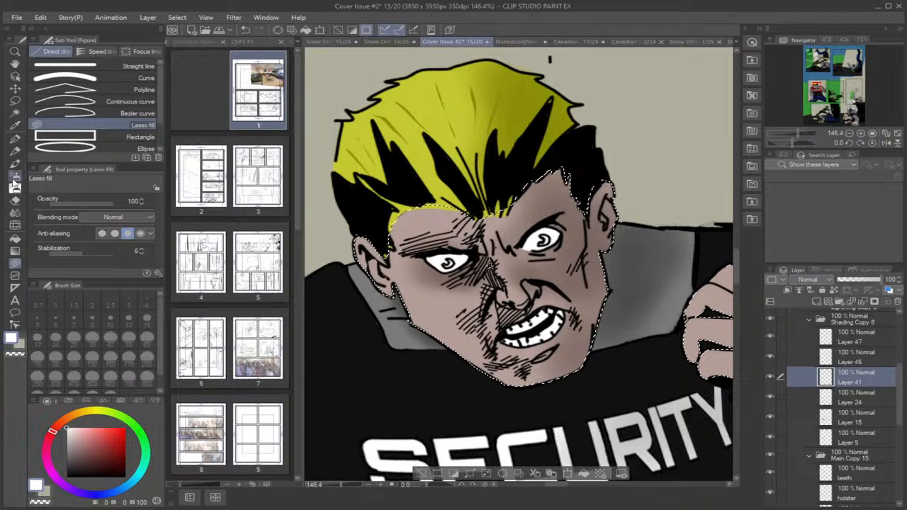
# Darken the skin colour sampled from the face to brown (hue 14, saturation 23, value 30) and switch to the blending/shading airbrush.
pyautogui.click(15, 125)
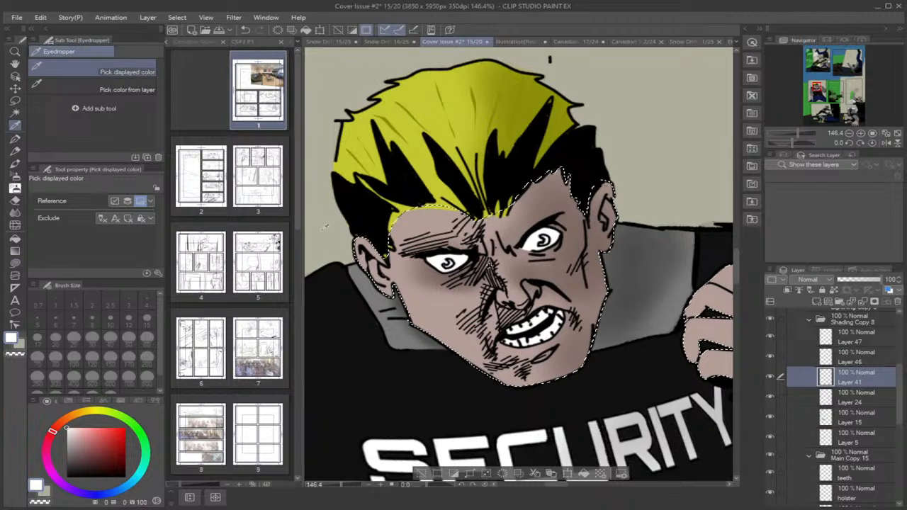
pyautogui.click(435, 305)
pyautogui.moveTo(81, 441); pyautogui.dragTo(78, 454)
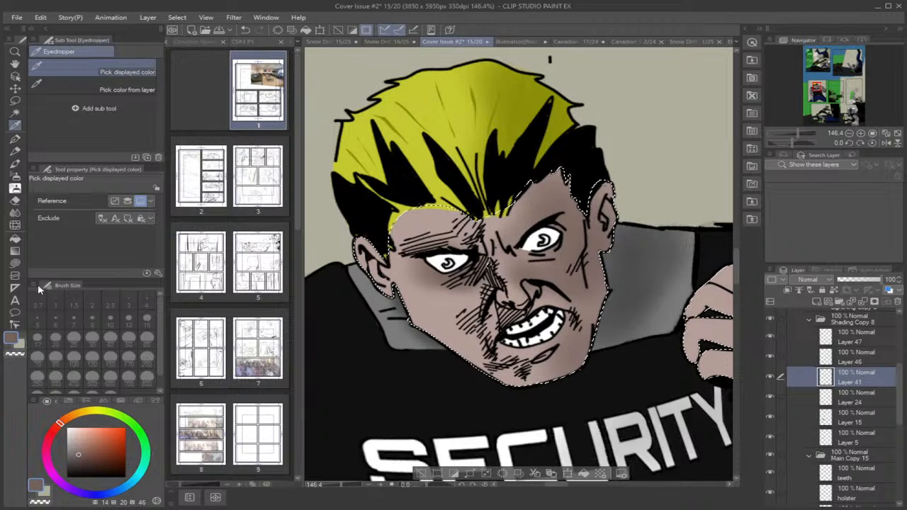
pyautogui.click(14, 263)
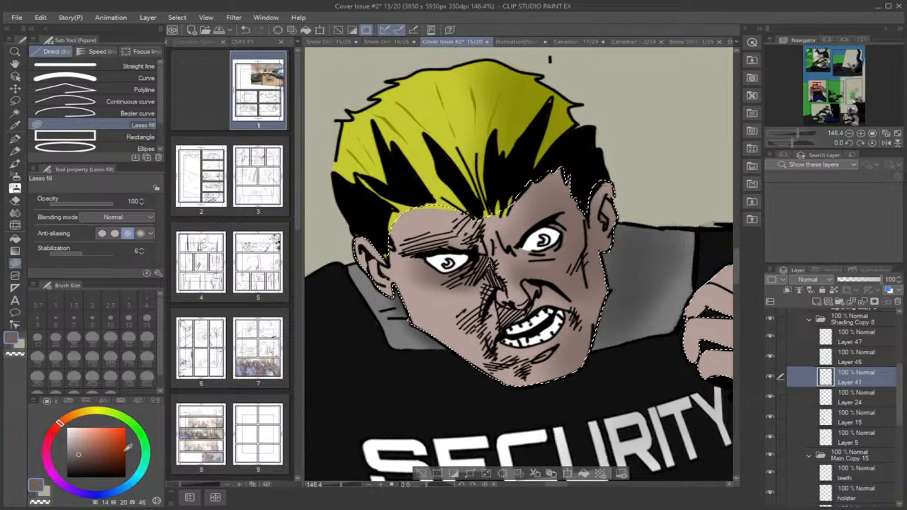
pyautogui.click(81, 461)
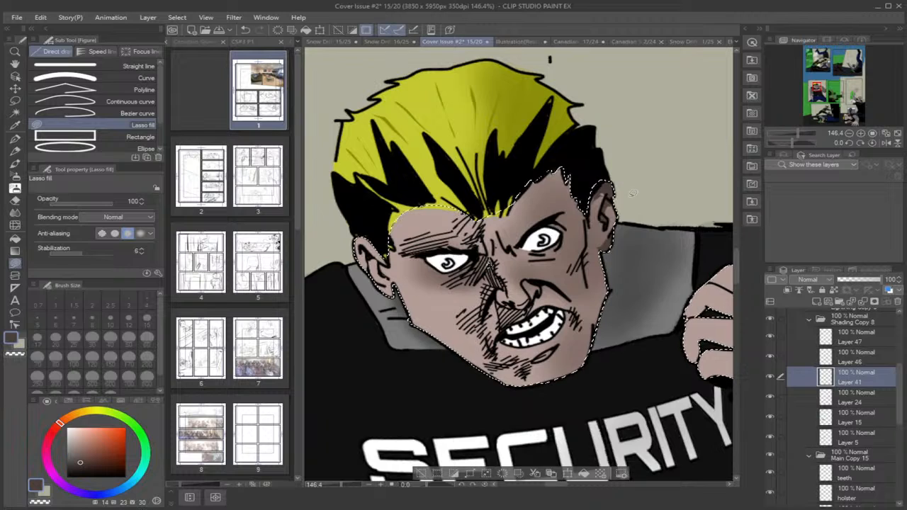
pyautogui.scroll(-5, 537, 218)
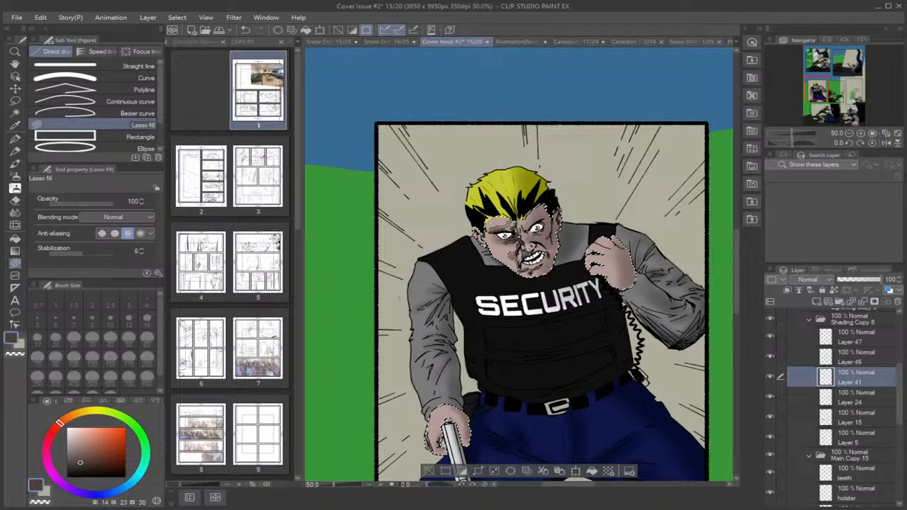
pyautogui.scroll(4, 525, 252)
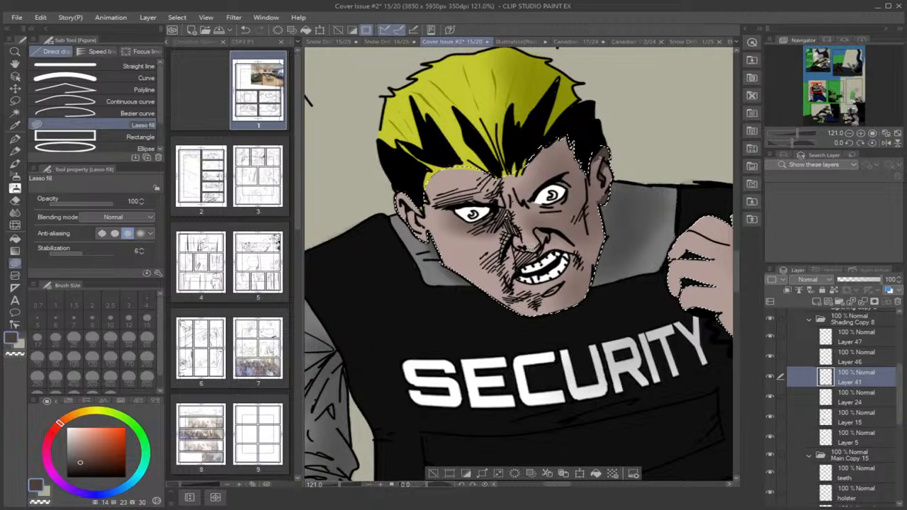
pyautogui.click(15, 188)
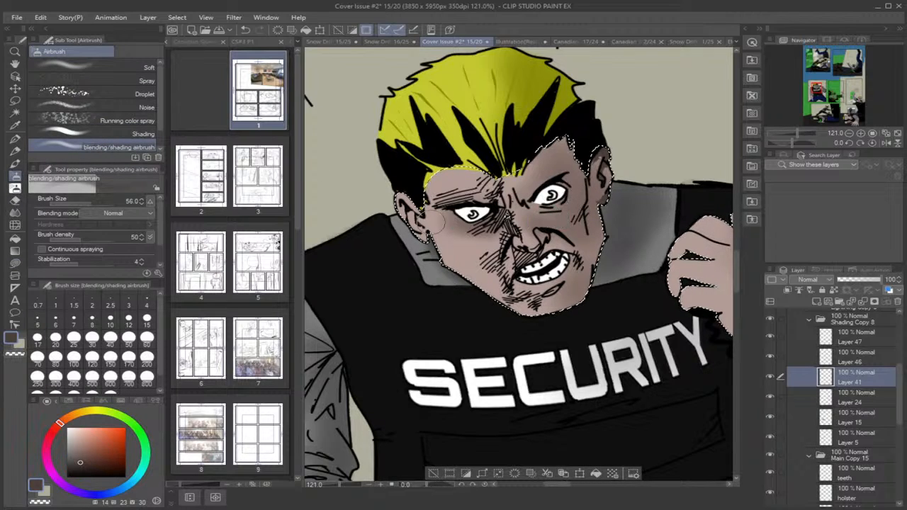
# Reduce the blending/shading airbrush to size 32.3 and deepen the shadows on the guard's face on Layer 41.
pyautogui.click(86, 203)
pyautogui.moveTo(86, 203); pyautogui.dragTo(88, 203)
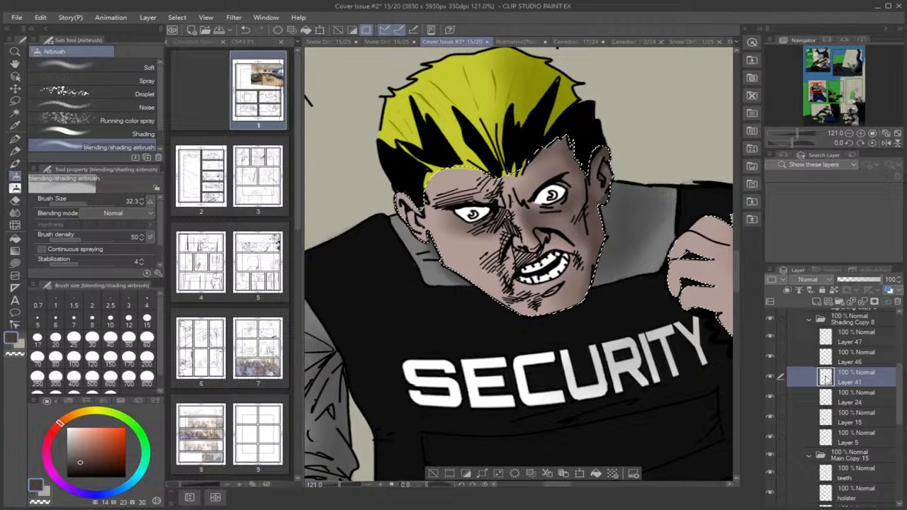
# Add a new layer named cb above the teeth layer in the Main Copy 15 folder.
pyautogui.click(861, 478)
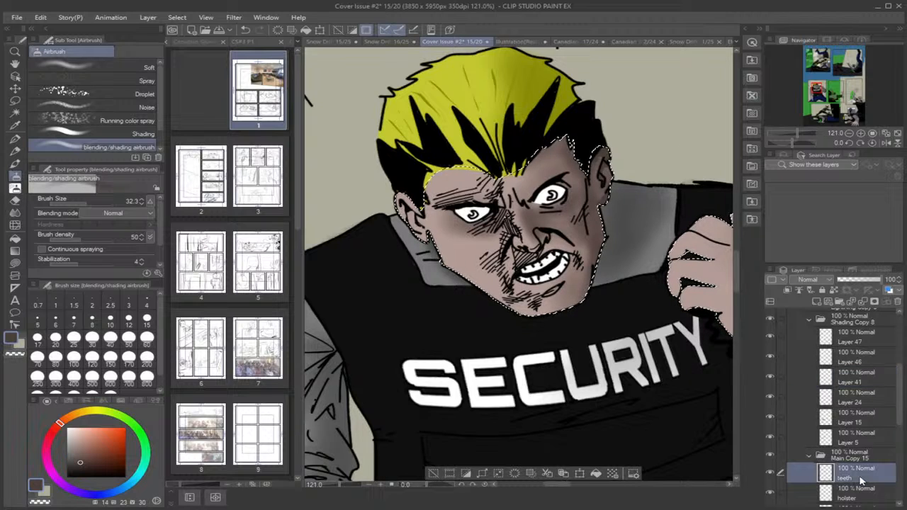
pyautogui.scroll(-3, 686, 394)
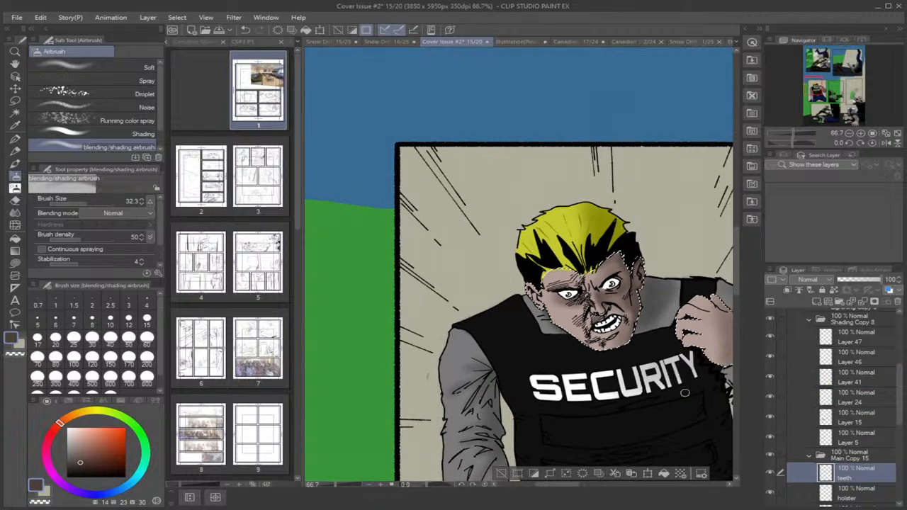
pyautogui.scroll(3, 668, 330)
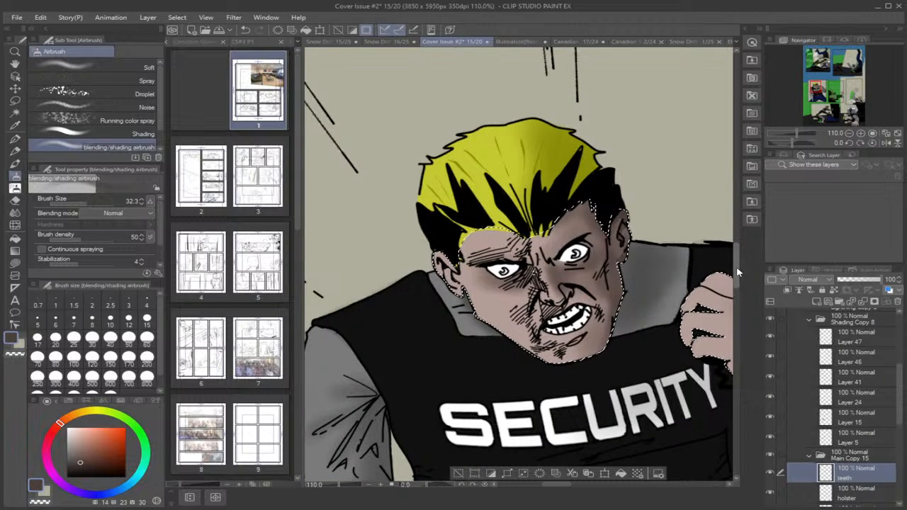
pyautogui.moveTo(737, 272); pyautogui.dragTo(739, 291)
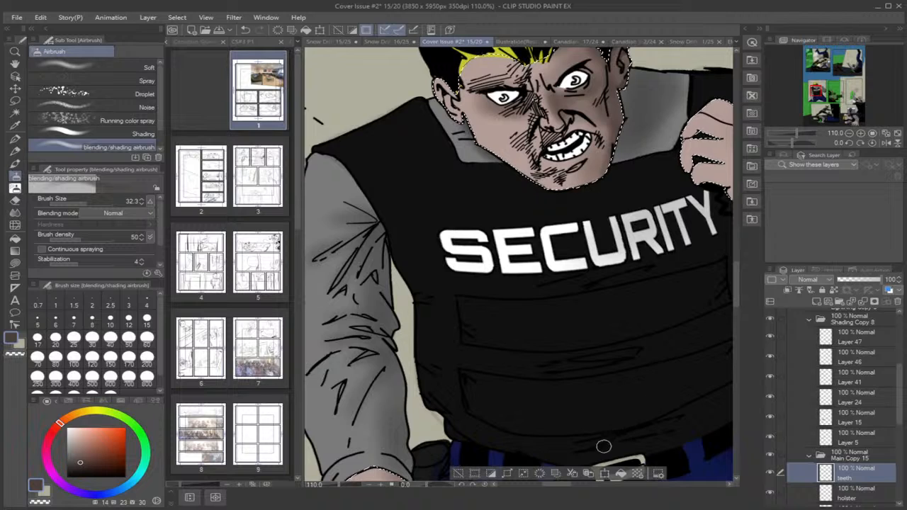
pyautogui.moveTo(562, 488); pyautogui.dragTo(575, 486)
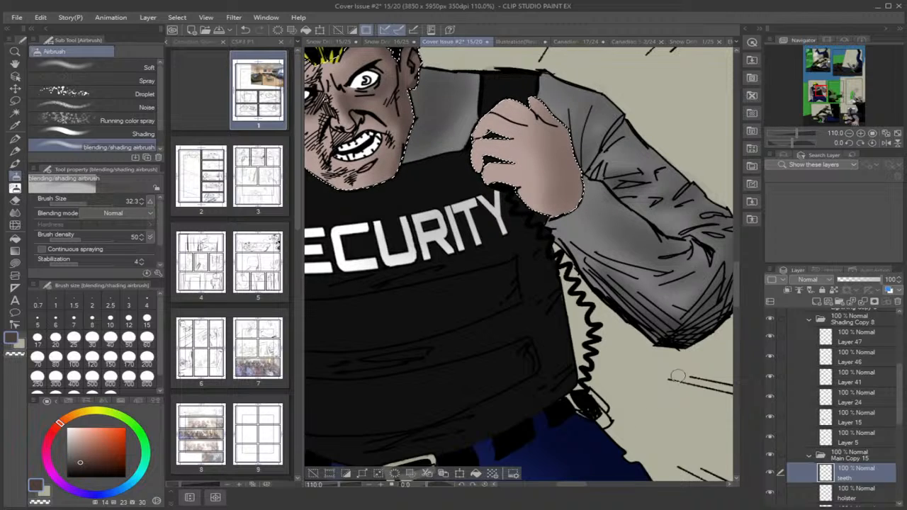
pyautogui.click(817, 302)
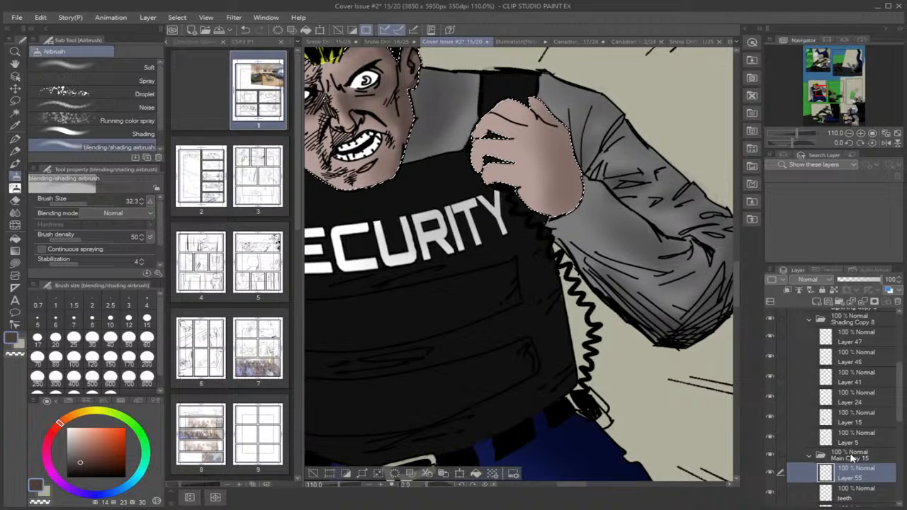
pyautogui.write('cb')
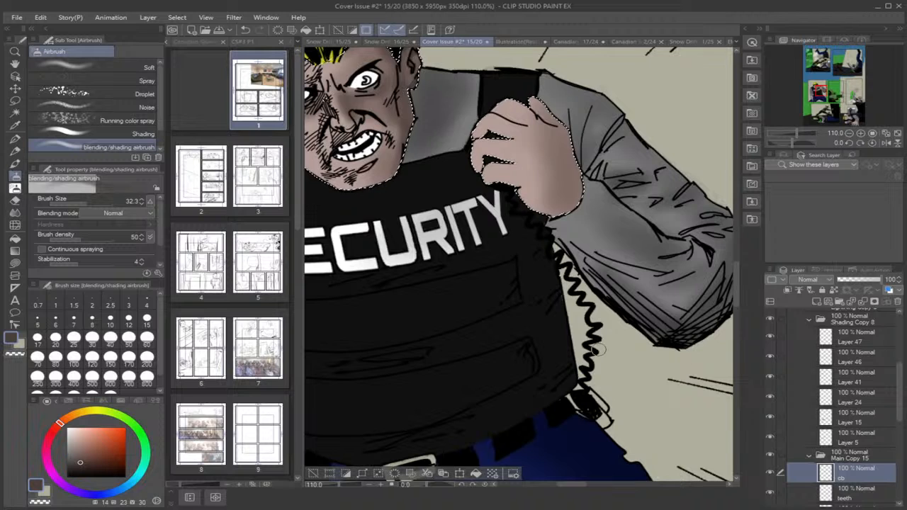
# Set the drawing colour to near-black (hue 14, saturation 0, value 9) and clear the skin selection.
pyautogui.scroll(-4, 623, 349)
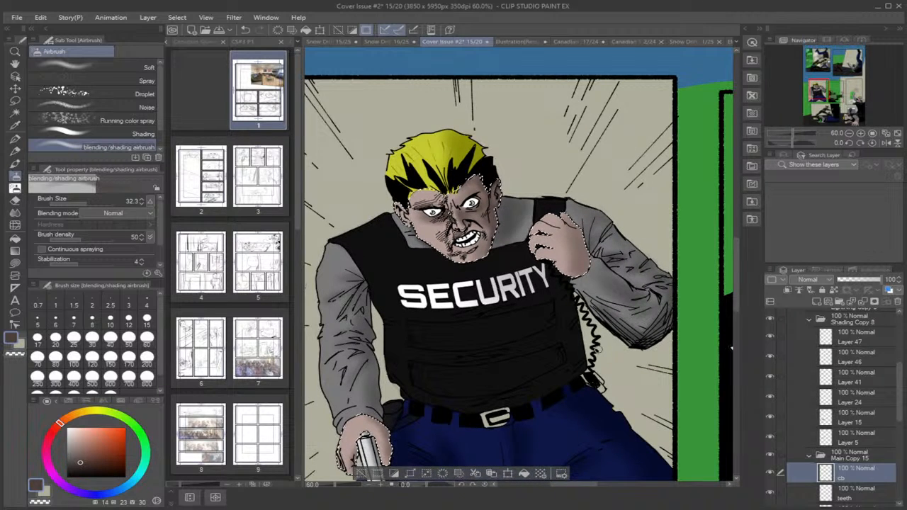
pyautogui.scroll(6, 617, 333)
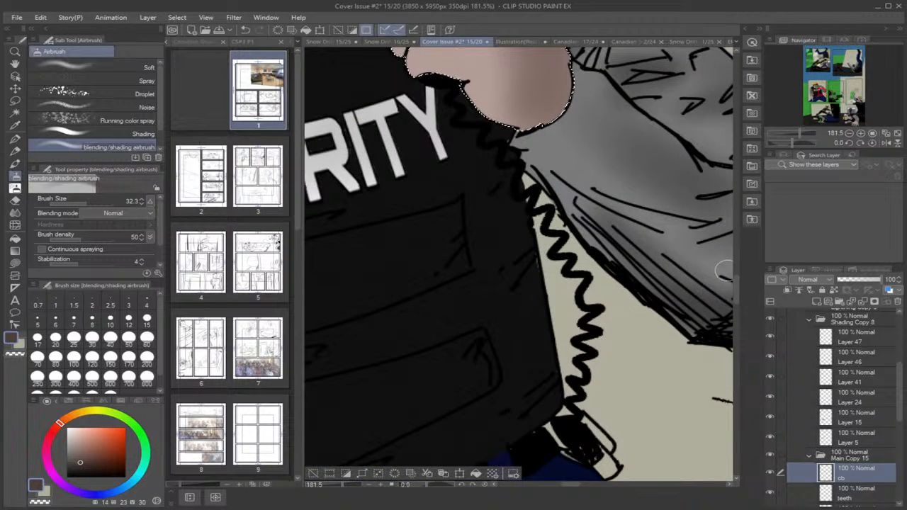
pyautogui.moveTo(735, 293)
pyautogui.mouseDown()
pyautogui.moveTo(737, 306)
pyautogui.moveTo(723, 301)
pyautogui.mouseUp()
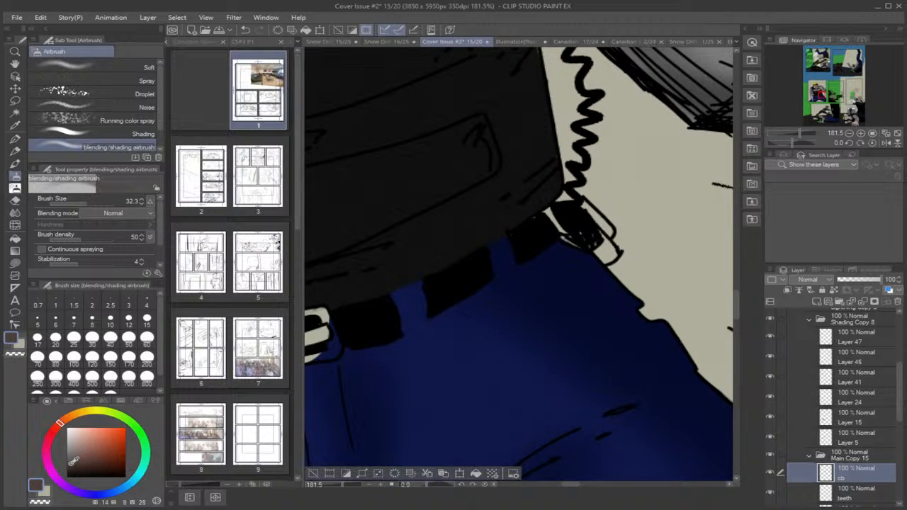
pyautogui.moveTo(64, 464); pyautogui.dragTo(64, 469)
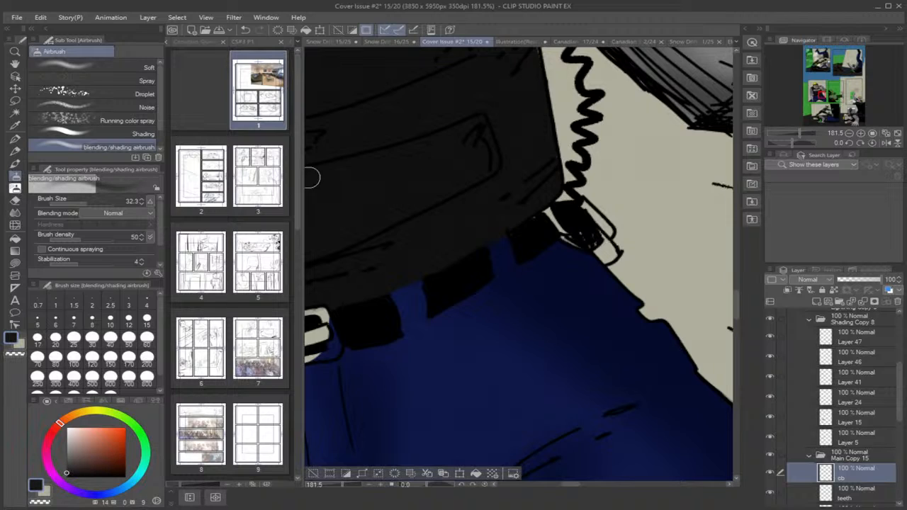
pyautogui.click(17, 262)
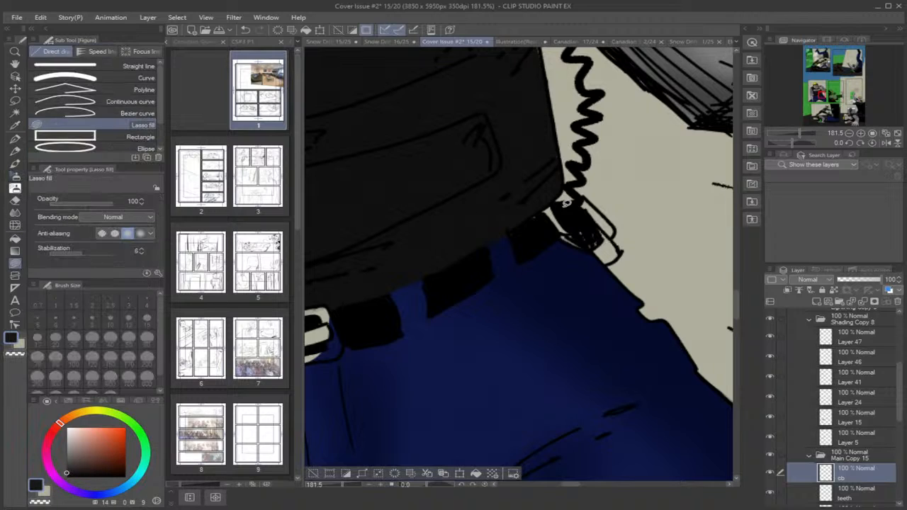
pyautogui.moveTo(551, 219)
pyautogui.mouseDown()
pyautogui.moveTo(605, 262)
pyautogui.moveTo(624, 250)
pyautogui.moveTo(617, 221)
pyautogui.moveTo(586, 192)
pyautogui.moveTo(567, 186)
pyautogui.moveTo(544, 214)
pyautogui.mouseUp()
pyautogui.click(15, 101)
pyautogui.click(370, 165)
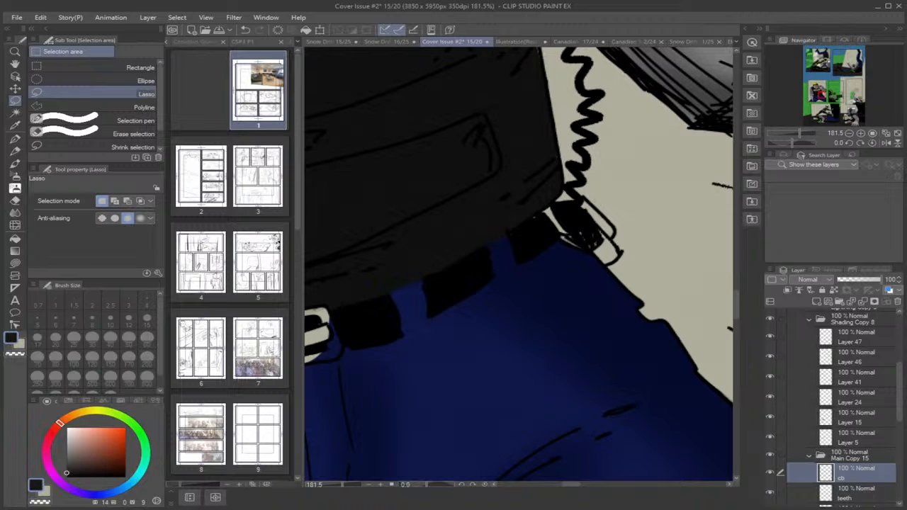
# Fill the radio at the end of the coiled cord on the guard's belt with near-black using Lasso fill.
pyautogui.click(20, 262)
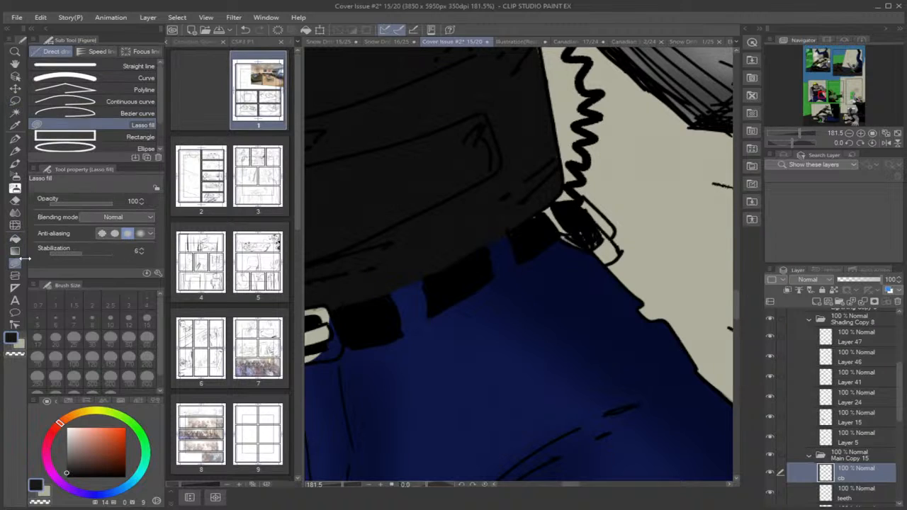
pyautogui.moveTo(544, 212)
pyautogui.mouseDown()
pyautogui.moveTo(607, 261)
pyautogui.moveTo(622, 251)
pyautogui.moveTo(610, 214)
pyautogui.moveTo(572, 185)
pyautogui.moveTo(546, 205)
pyautogui.mouseUp()
pyautogui.moveTo(565, 234)
pyautogui.mouseDown()
pyautogui.moveTo(587, 242)
pyautogui.moveTo(577, 227)
pyautogui.moveTo(581, 238)
pyautogui.moveTo(572, 239)
pyautogui.moveTo(571, 221)
pyautogui.moveTo(583, 236)
pyautogui.mouseUp()
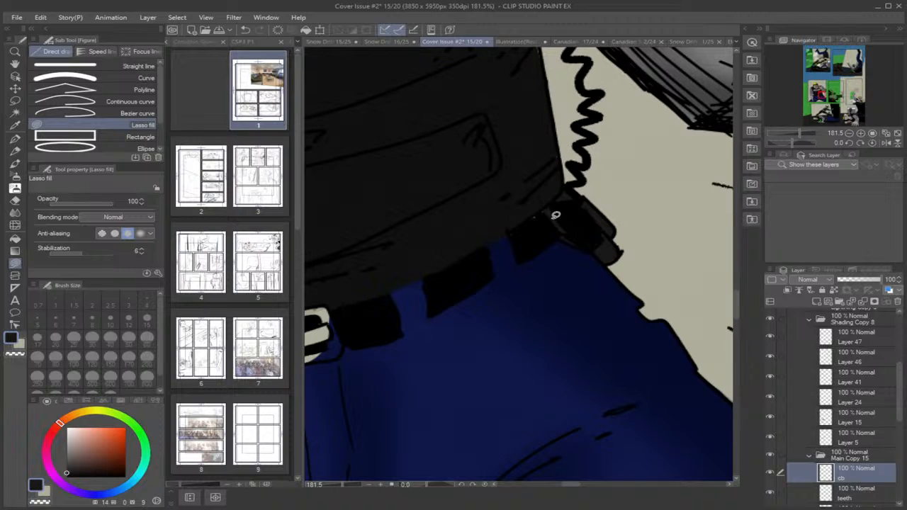
pyautogui.moveTo(534, 215); pyautogui.dragTo(555, 204)
pyautogui.moveTo(511, 233); pyautogui.dragTo(523, 225)
pyautogui.scroll(-3, 591, 229)
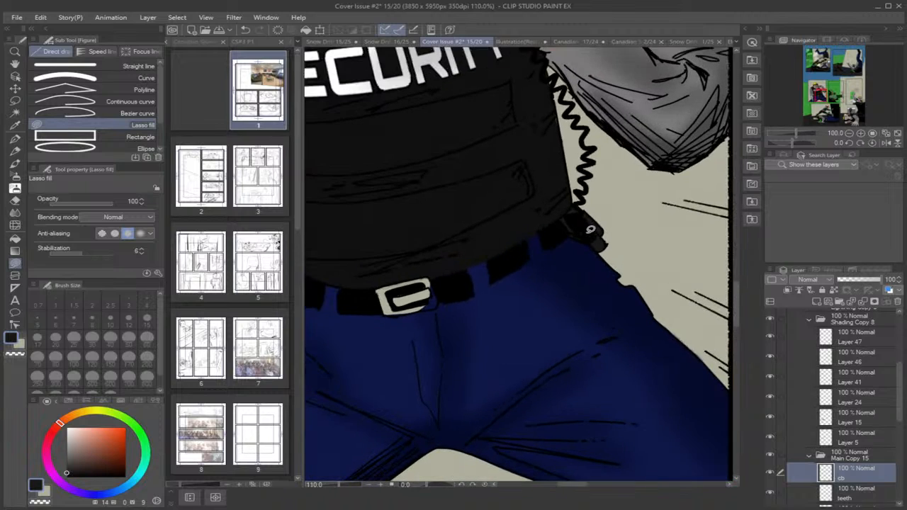
pyautogui.scroll(-2, 589, 228)
pyautogui.scroll(-2, 590, 229)
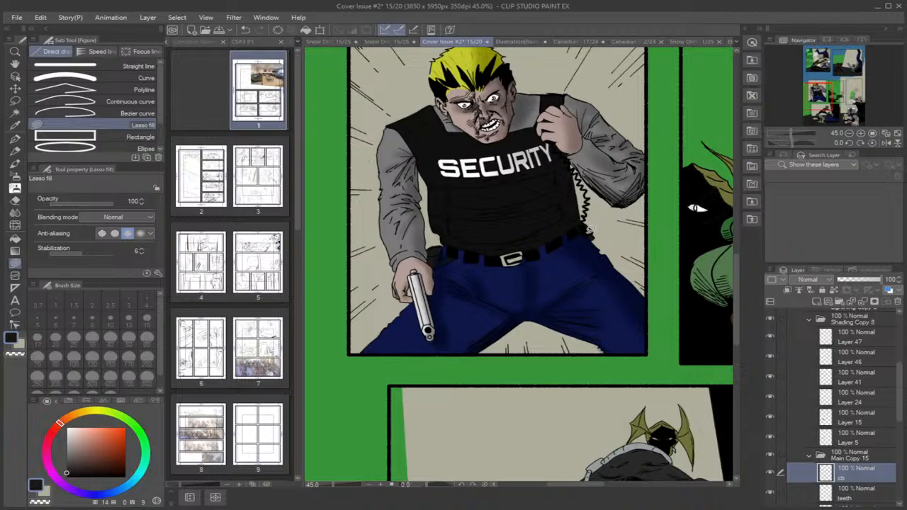
# Collapse the Shading Copy 8 folder and make a selection from the shirt layer in Main Copy 15.
pyautogui.click(811, 458)
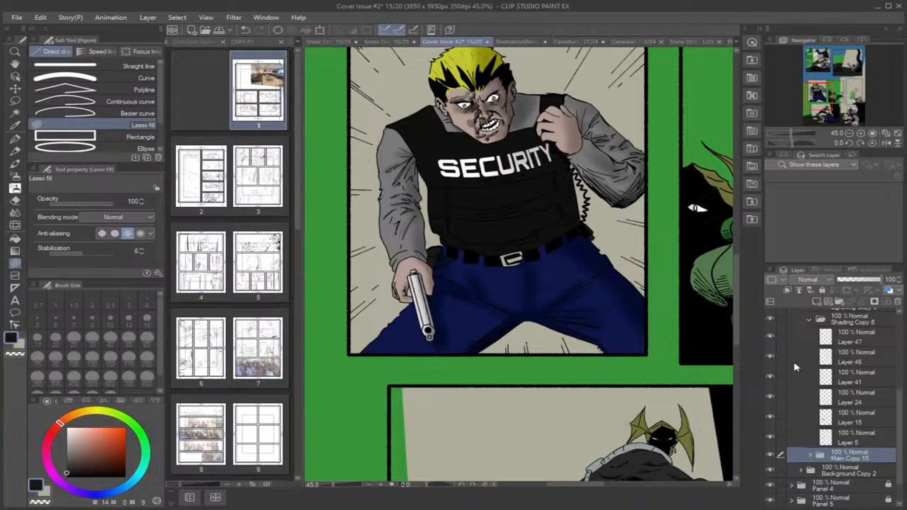
pyautogui.click(811, 320)
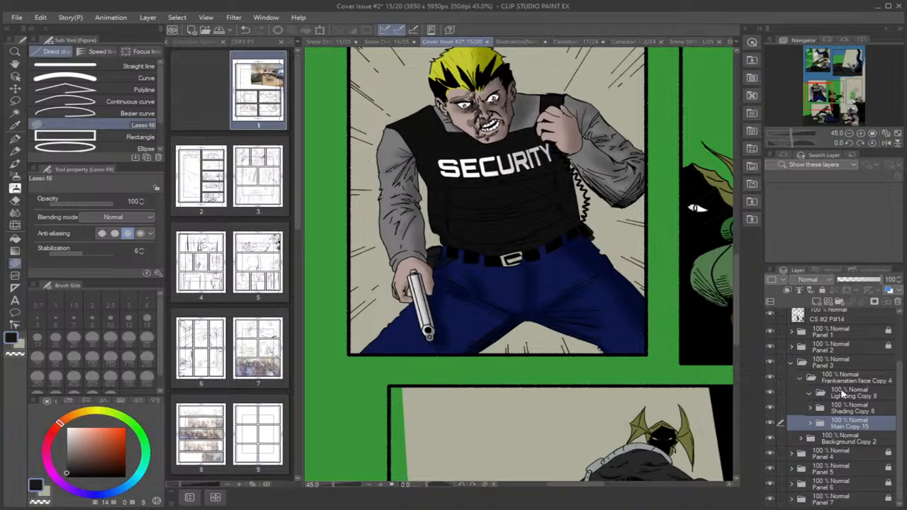
pyautogui.click(810, 424)
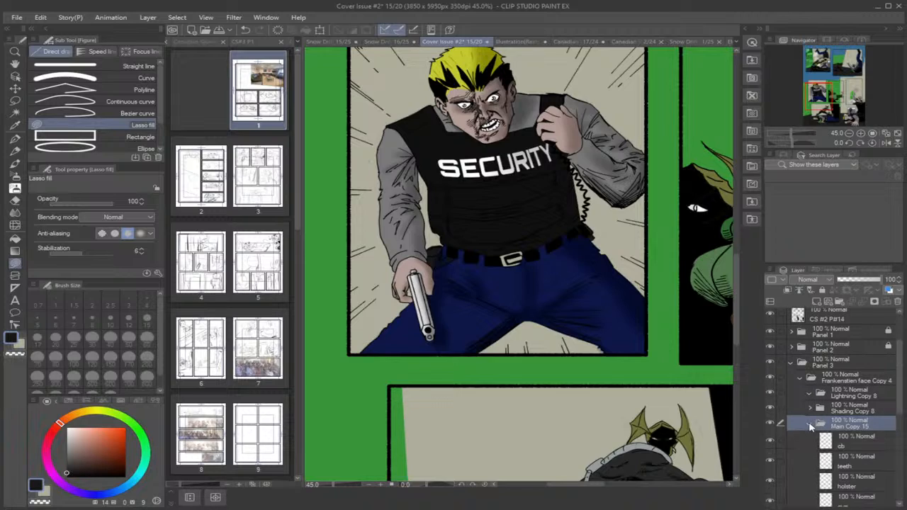
pyautogui.moveTo(900, 409); pyautogui.dragTo(898, 469)
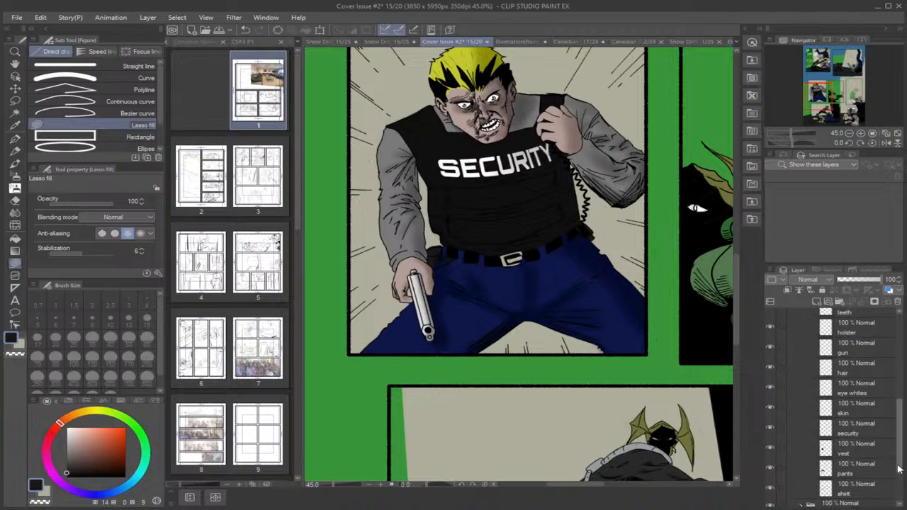
pyautogui.click(844, 489)
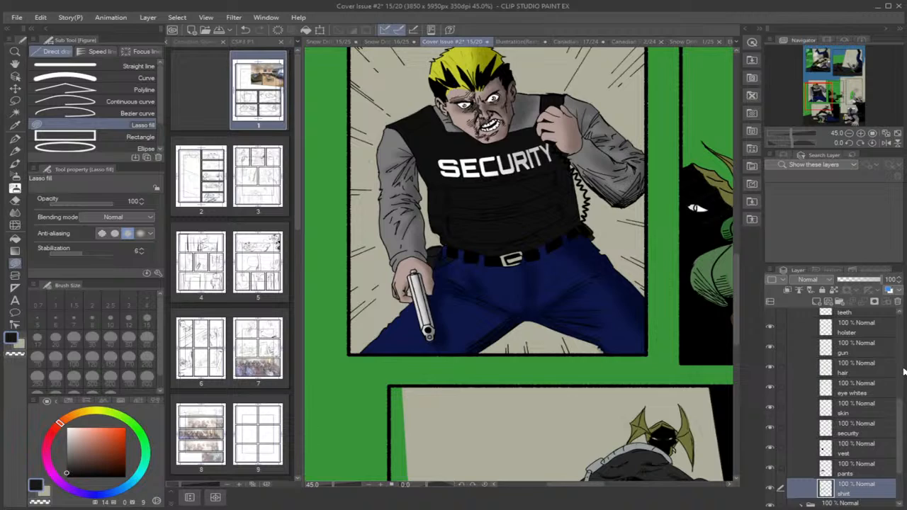
pyautogui.hotkey('ctrl', 'shift', 'd')
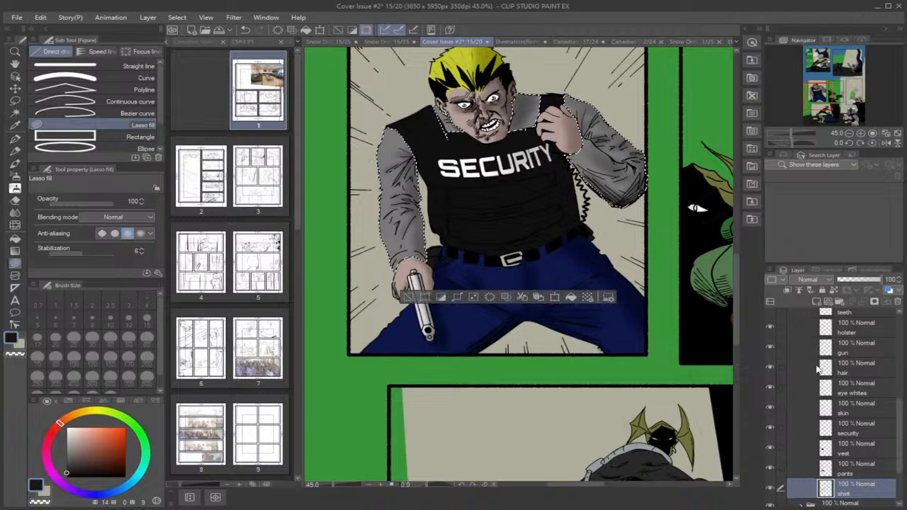
# Add a new layer inside the Lightning Copy 8 folder.
pyautogui.moveTo(899, 409); pyautogui.dragTo(898, 374)
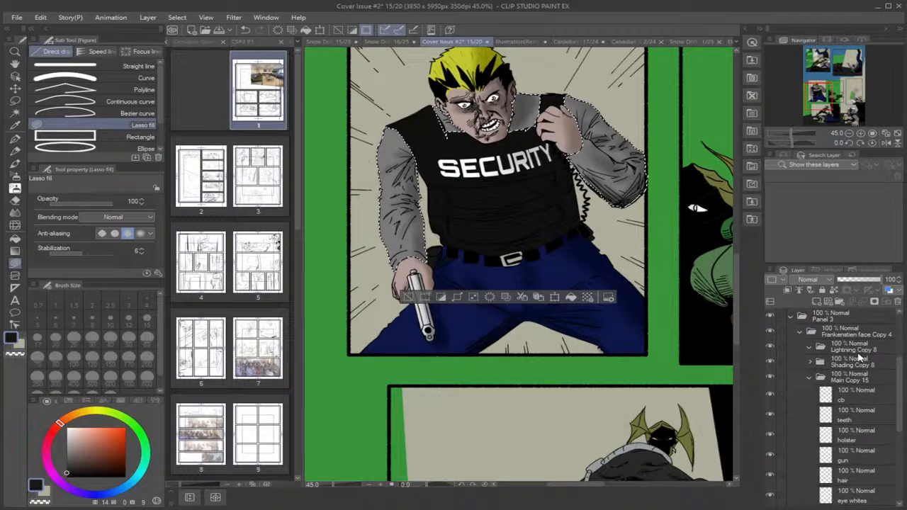
pyautogui.click(848, 344)
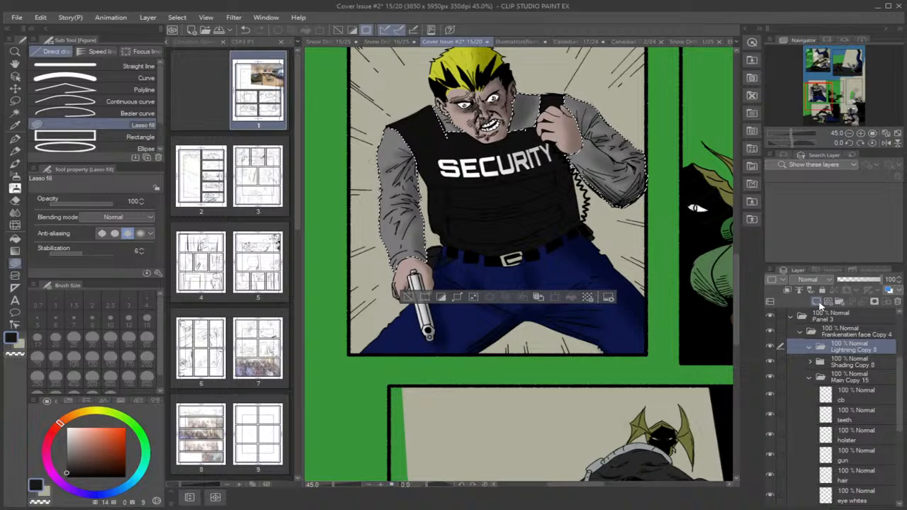
pyautogui.click(816, 304)
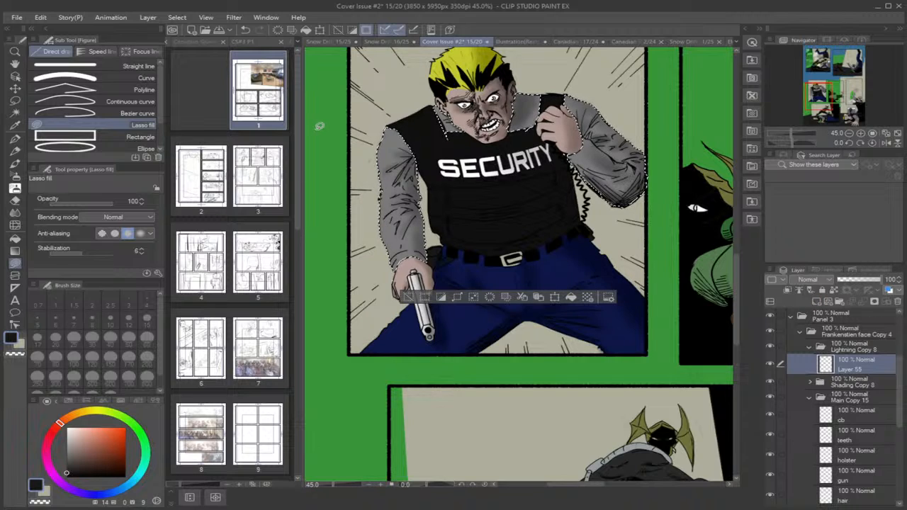
# Sample the grey of the guard's sleeve and lighten it to hue 0, saturation 0, value 83.
pyautogui.scroll(3, 389, 145)
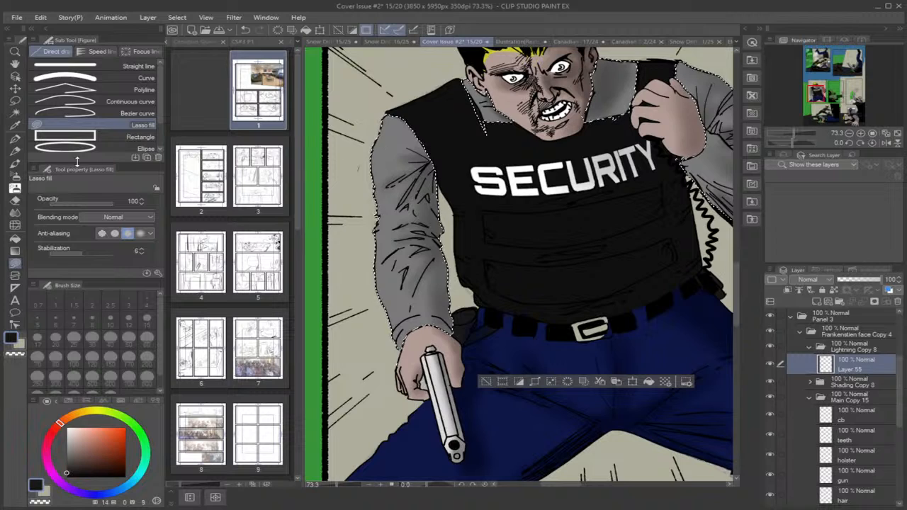
pyautogui.click(15, 128)
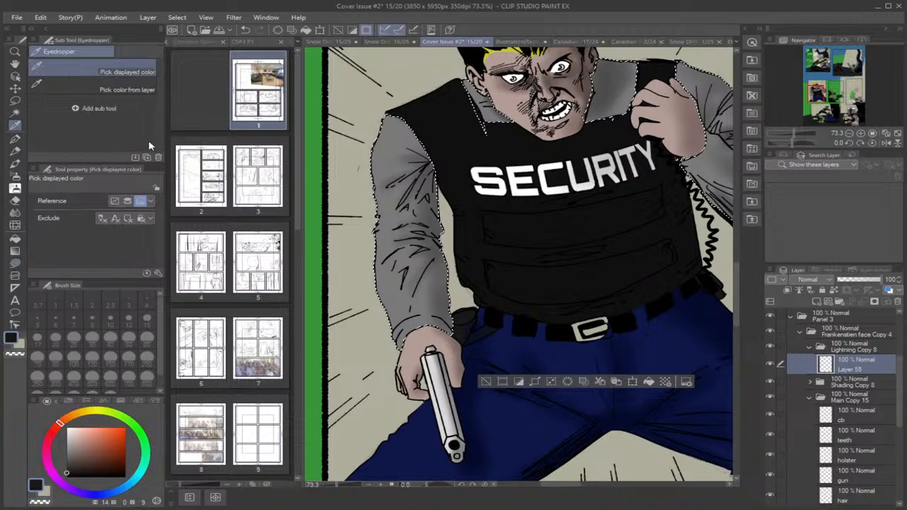
pyautogui.click(393, 135)
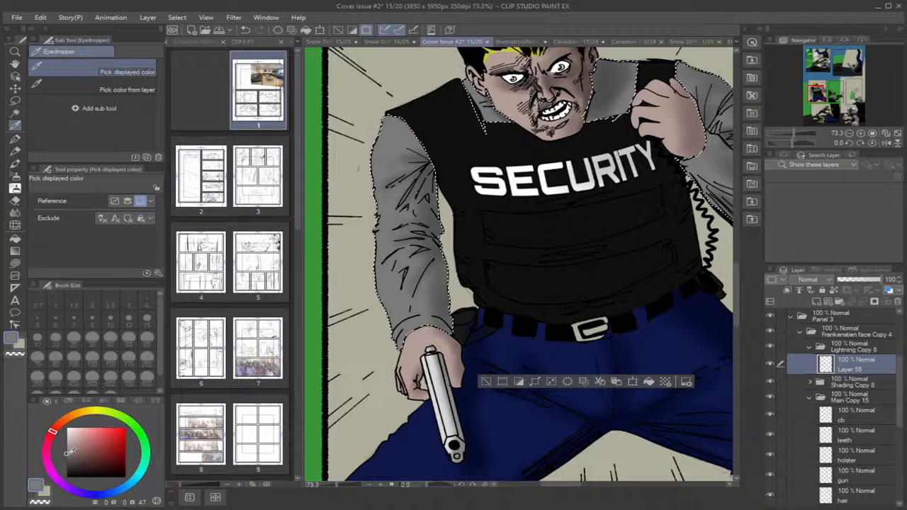
pyautogui.moveTo(69, 449); pyautogui.dragTo(68, 434)
# Paint light-grey highlights along both shirt sleeves using the Soft airbrush at brush size 51.1.
pyautogui.click(14, 176)
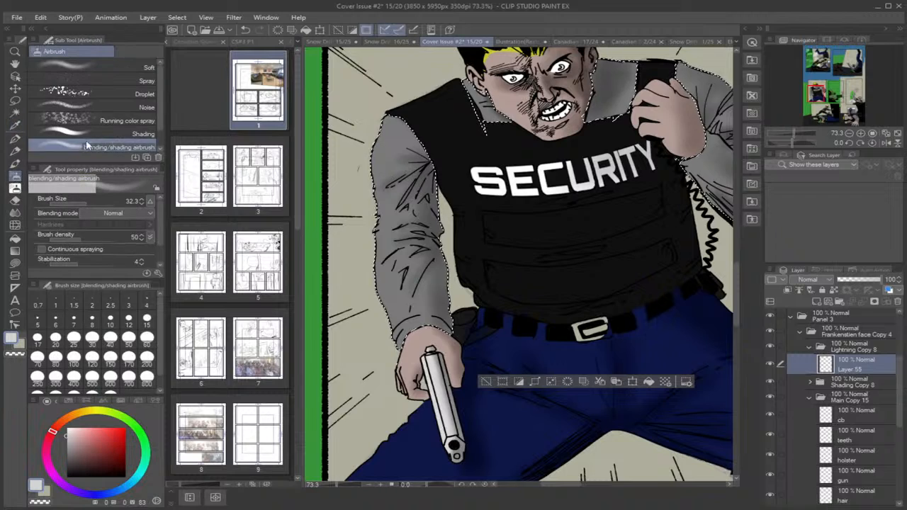
pyautogui.click(138, 67)
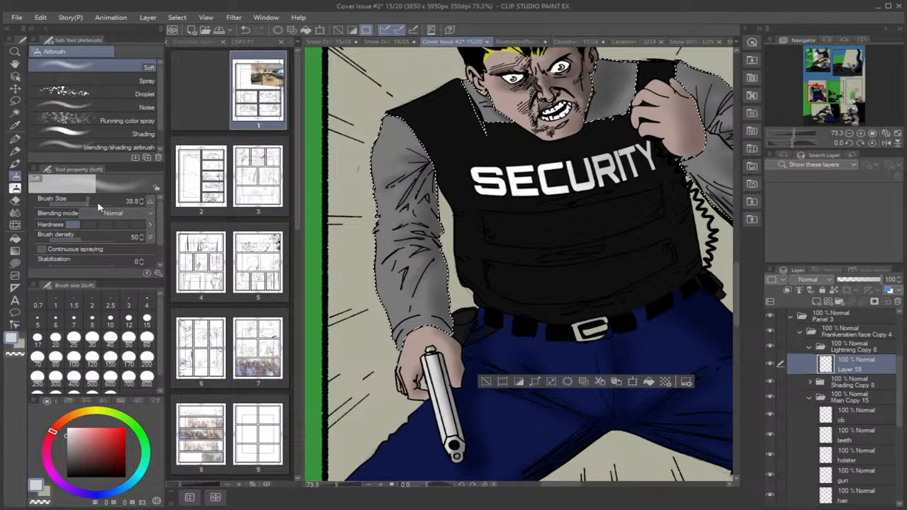
pyautogui.moveTo(84, 200); pyautogui.dragTo(94, 202)
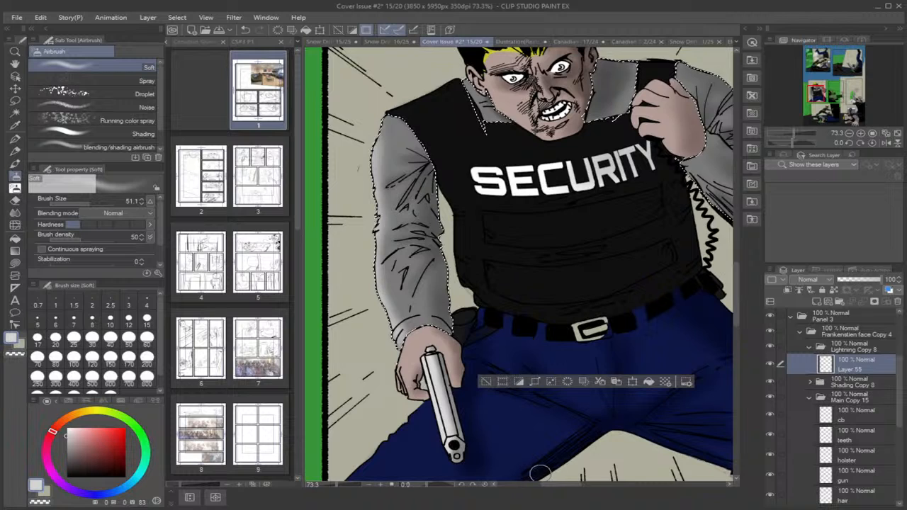
pyautogui.hscroll(5, 563, 468)
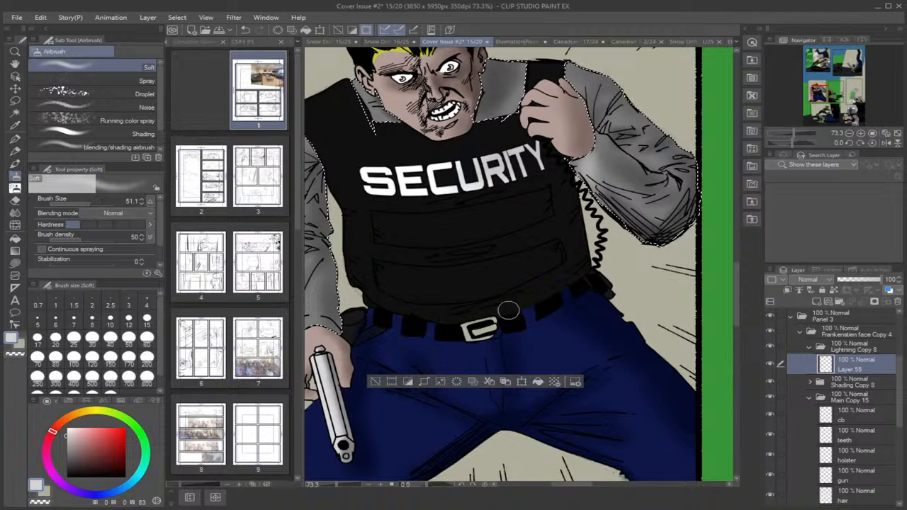
pyautogui.moveTo(579, 486); pyautogui.dragTo(569, 486)
pyautogui.moveTo(382, 309); pyautogui.dragTo(364, 253)
pyautogui.moveTo(375, 290); pyautogui.dragTo(373, 234)
pyautogui.moveTo(374, 194)
pyautogui.mouseDown()
pyautogui.moveTo(367, 227)
pyautogui.moveTo(372, 170)
pyautogui.moveTo(365, 176)
pyautogui.mouseUp()
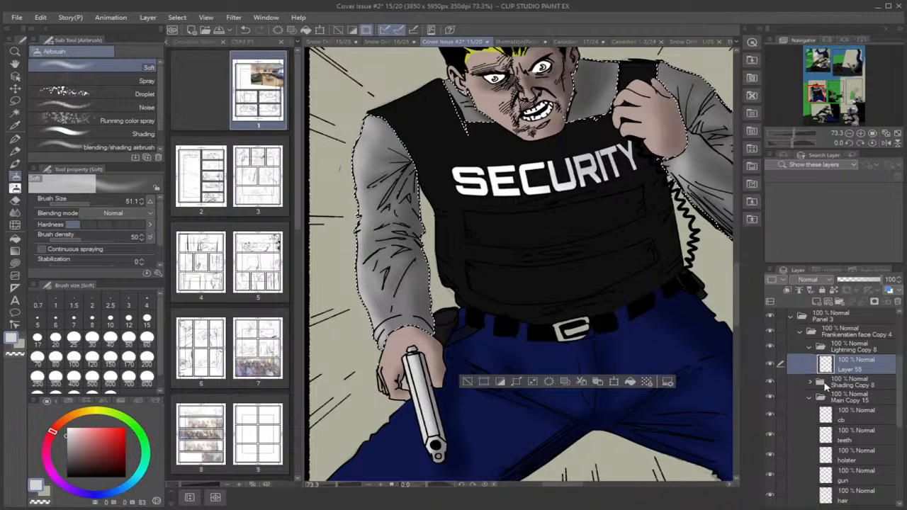
# Make a selection from the pants layer in Main Copy 15 and sample the dark blue of the guard's pants.
pyautogui.moveTo(901, 410); pyautogui.dragTo(898, 465)
pyautogui.click(859, 451)
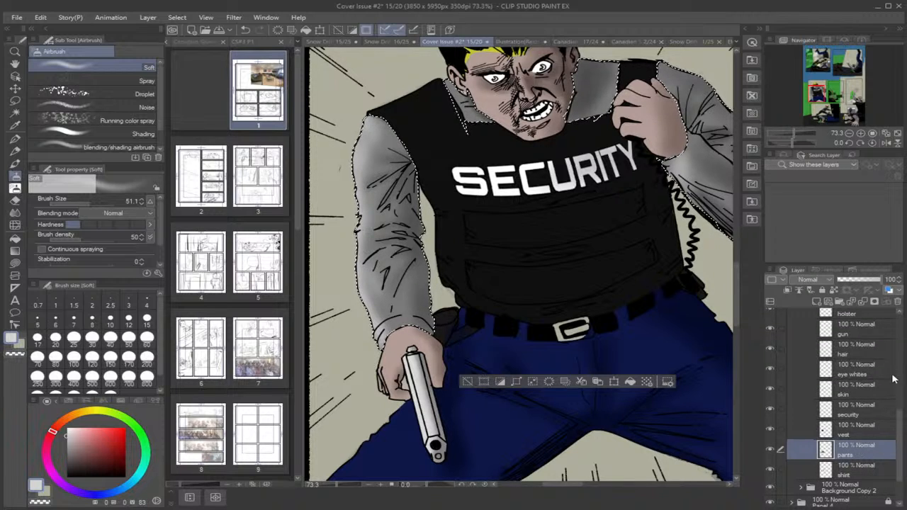
pyautogui.click(823, 335)
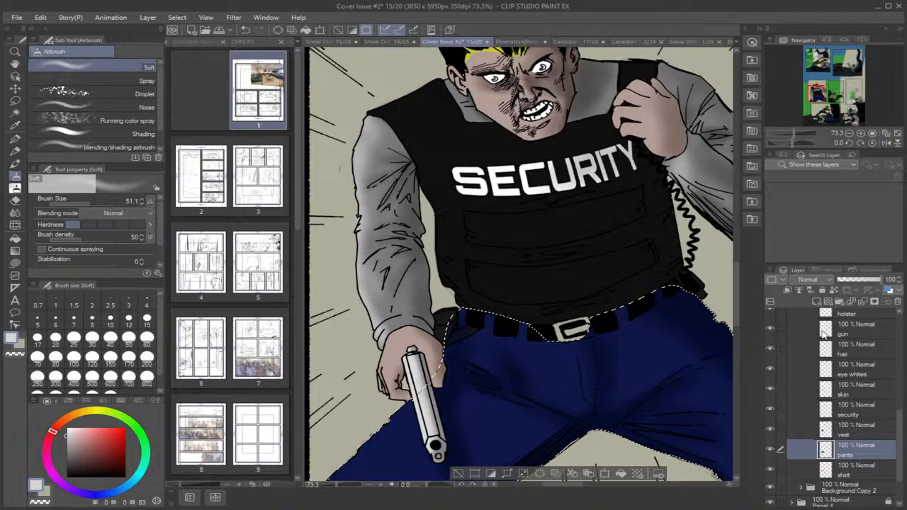
pyautogui.click(16, 130)
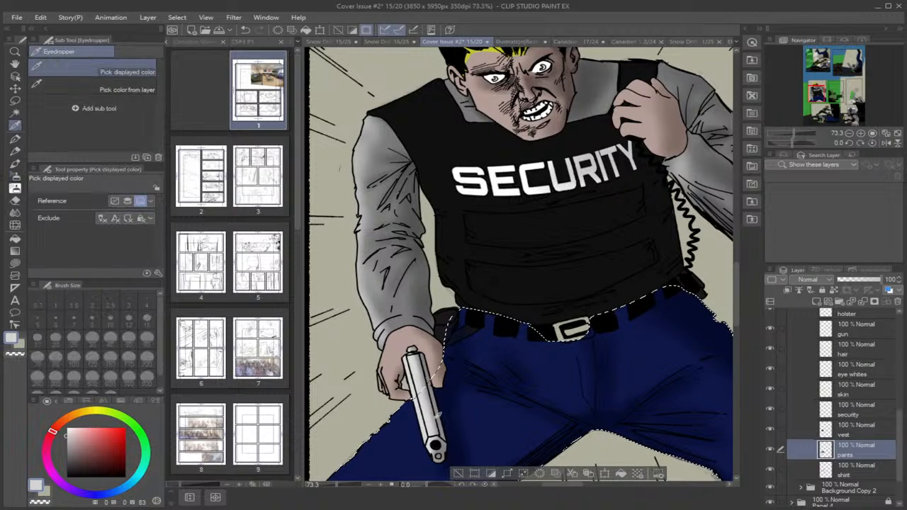
pyautogui.click(500, 428)
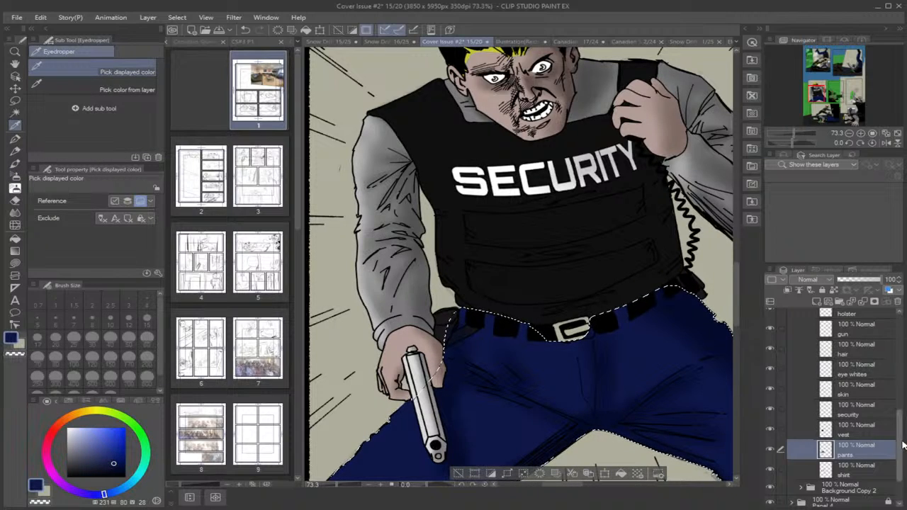
# Add a new layer above Layer 55 inside the Lightning Copy 8 folder.
pyautogui.moveTo(902, 445); pyautogui.dragTo(904, 412)
pyautogui.scroll(3, 847, 369)
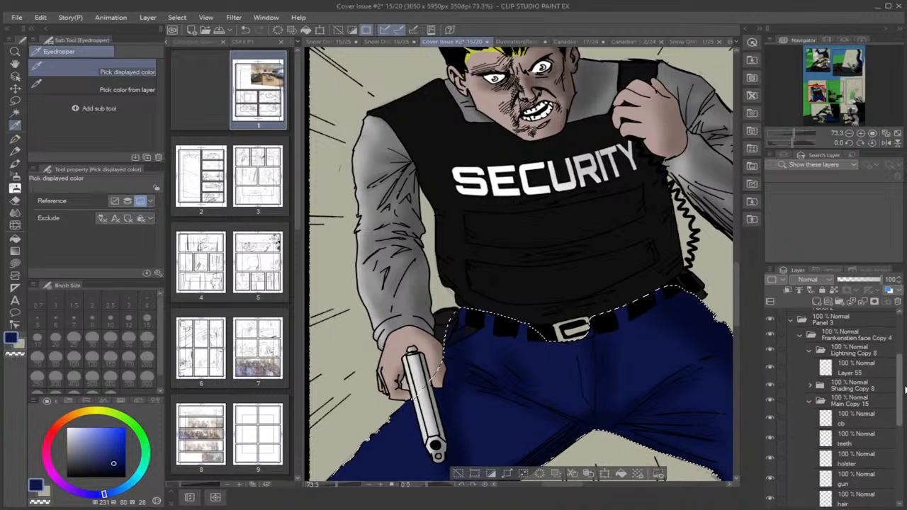
pyautogui.click(846, 370)
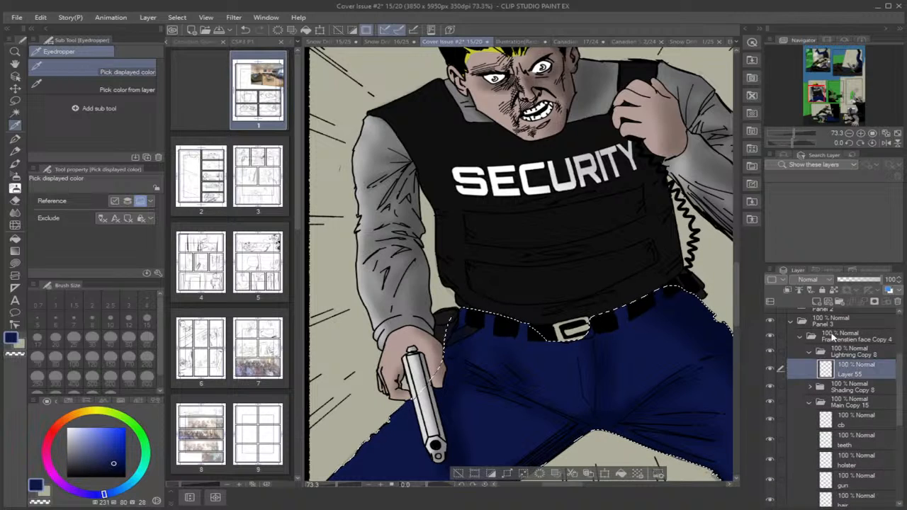
pyautogui.click(818, 302)
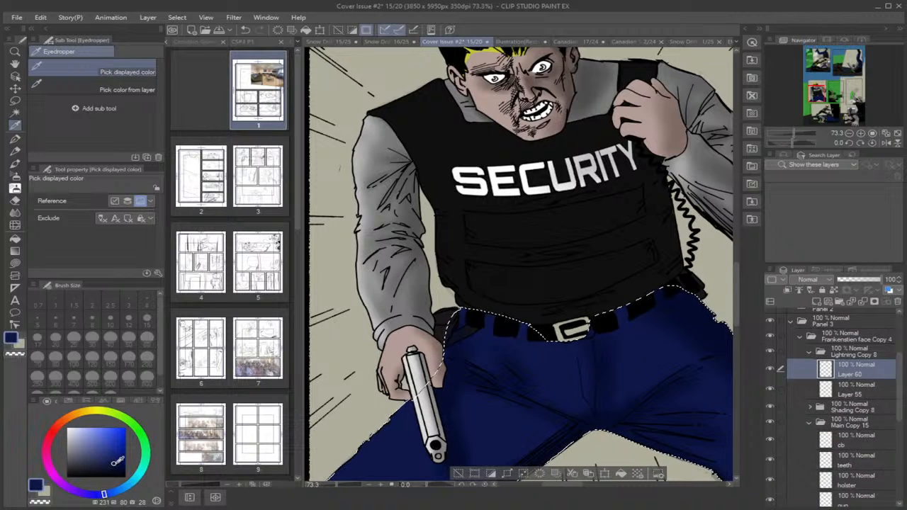
# Lighten the blue to hue 231, saturation 61, value 55 and paint highlights on the pants with the Soft airbrush at brush size 80.8.
pyautogui.moveTo(113, 463); pyautogui.dragTo(104, 448)
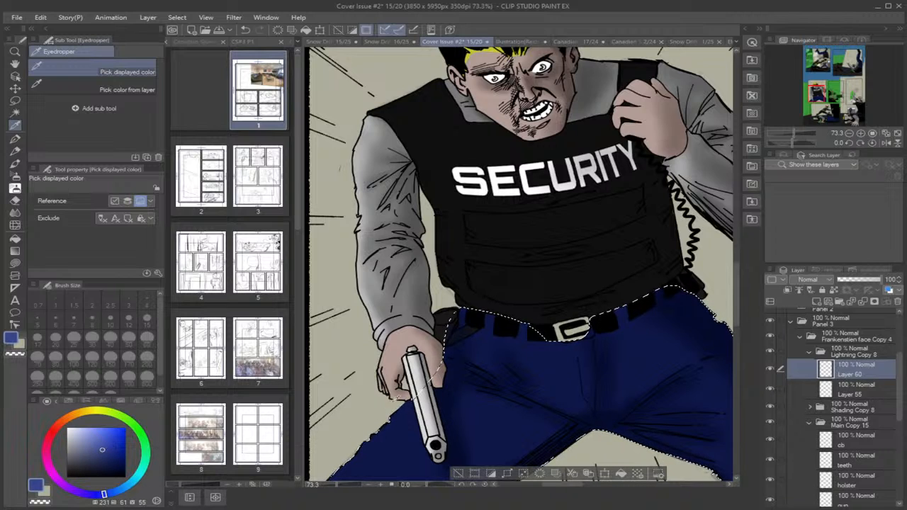
pyautogui.scroll(-1, 456, 360)
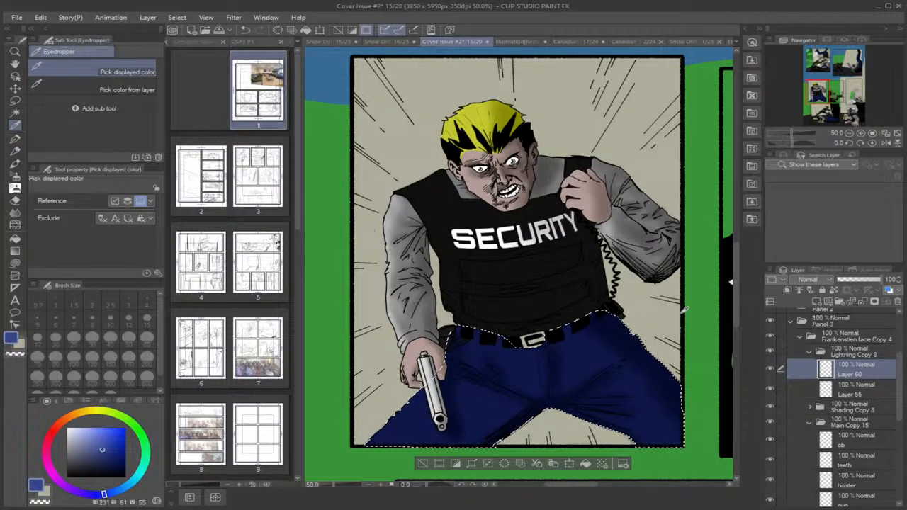
pyautogui.click(15, 179)
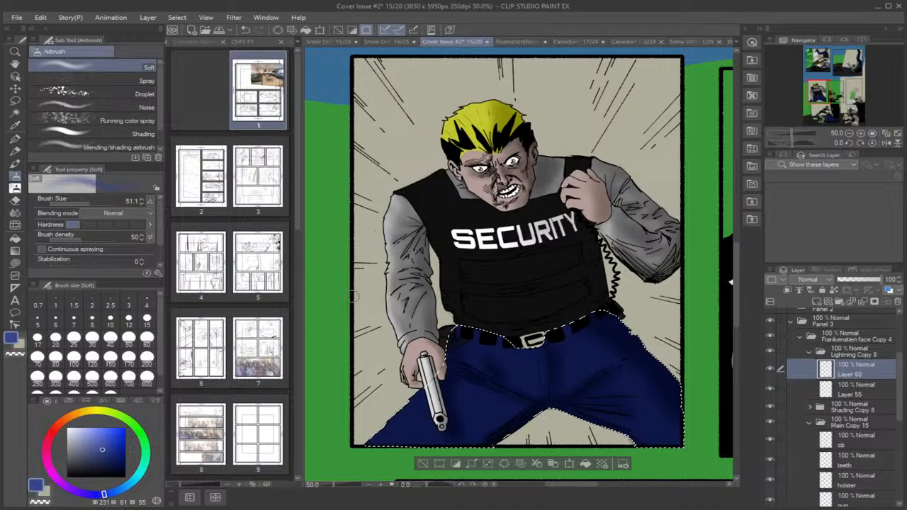
pyautogui.moveTo(88, 200); pyautogui.dragTo(93, 202)
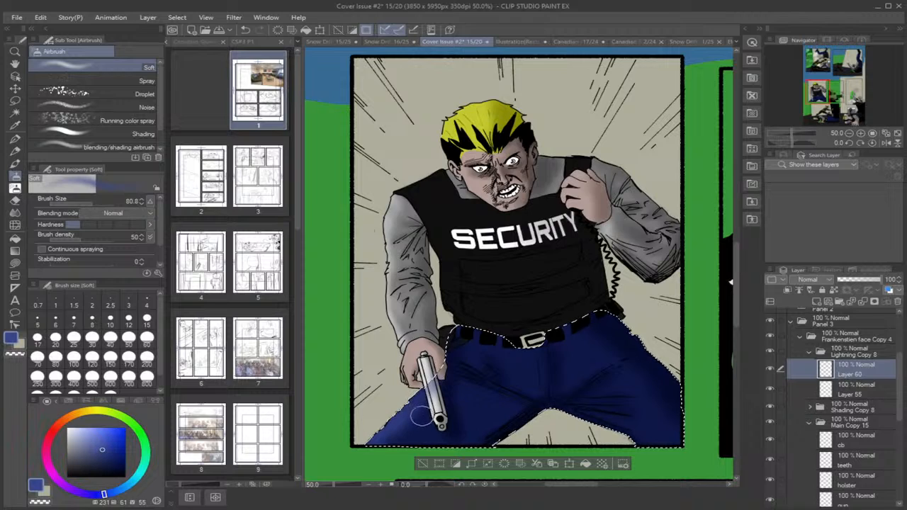
pyautogui.hotkey('ctrl', 'z')
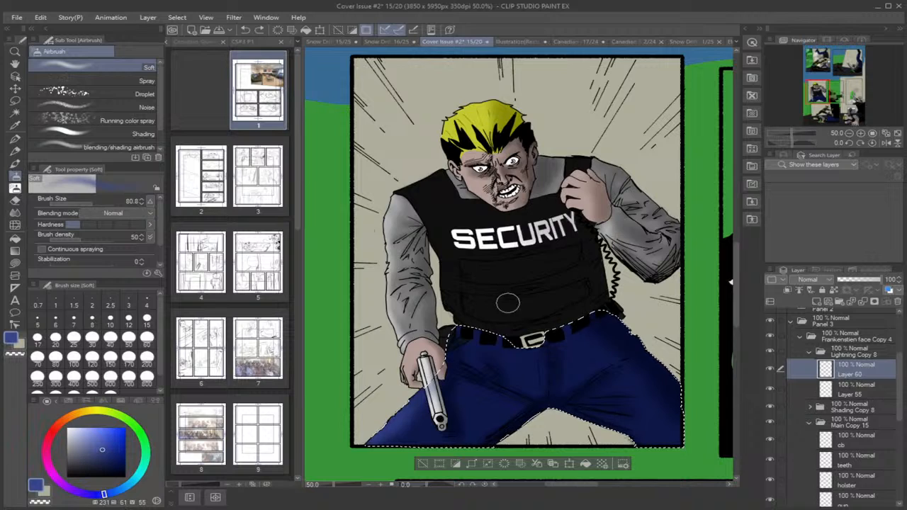
pyautogui.moveTo(389, 427); pyautogui.dragTo(421, 382)
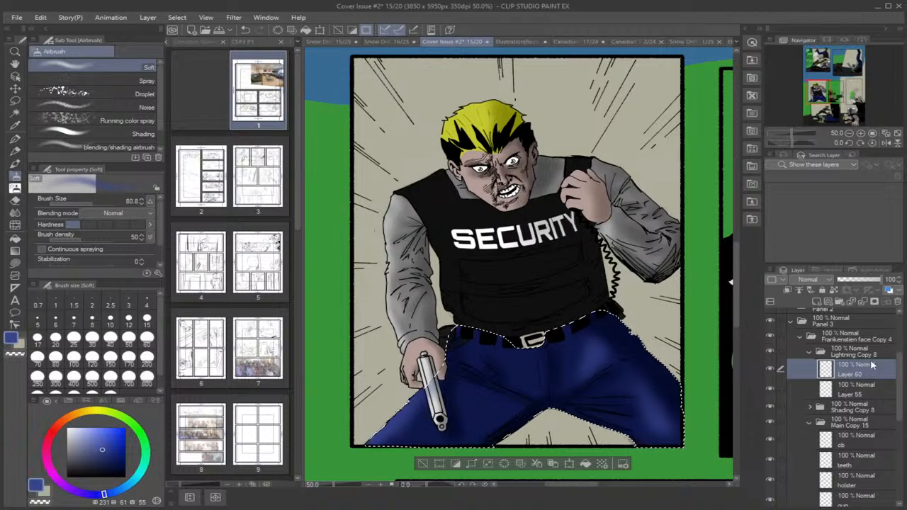
# Make a selection from the skin layer in Main Copy 15.
pyautogui.moveTo(900, 416); pyautogui.dragTo(898, 465)
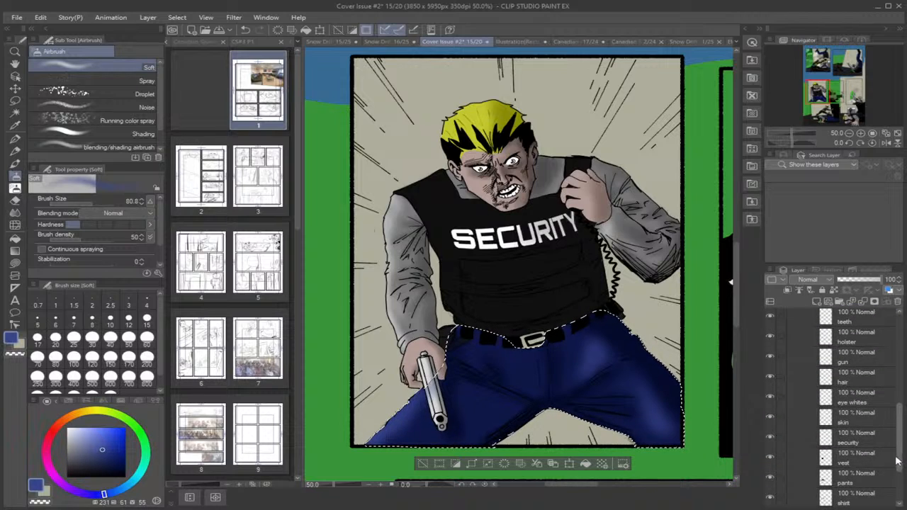
pyautogui.click(859, 421)
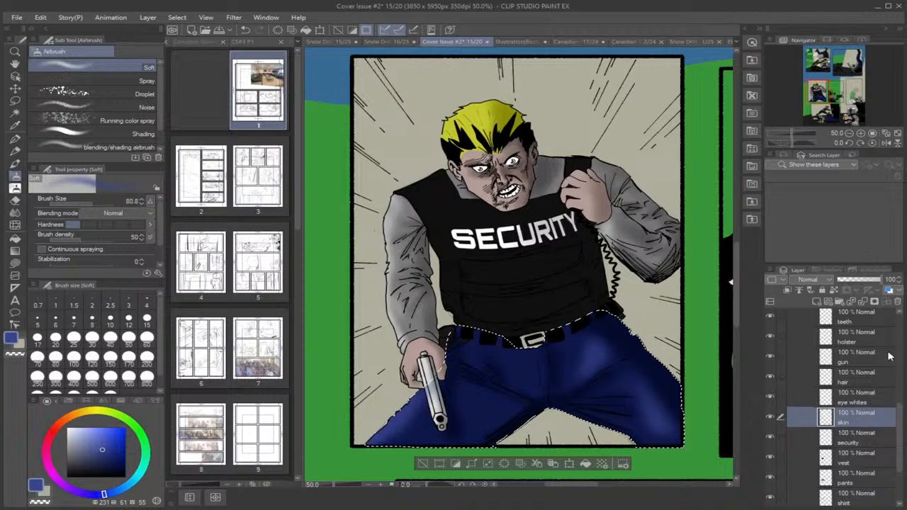
pyautogui.click(819, 303)
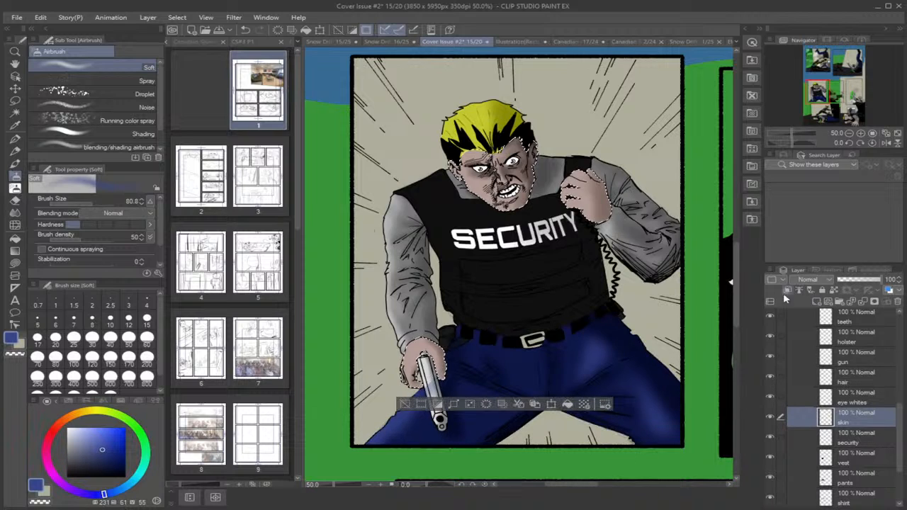
# Sample the skin tone from the guard's face and lighten it to hue 14, saturation 19, value 93.
pyautogui.click(15, 125)
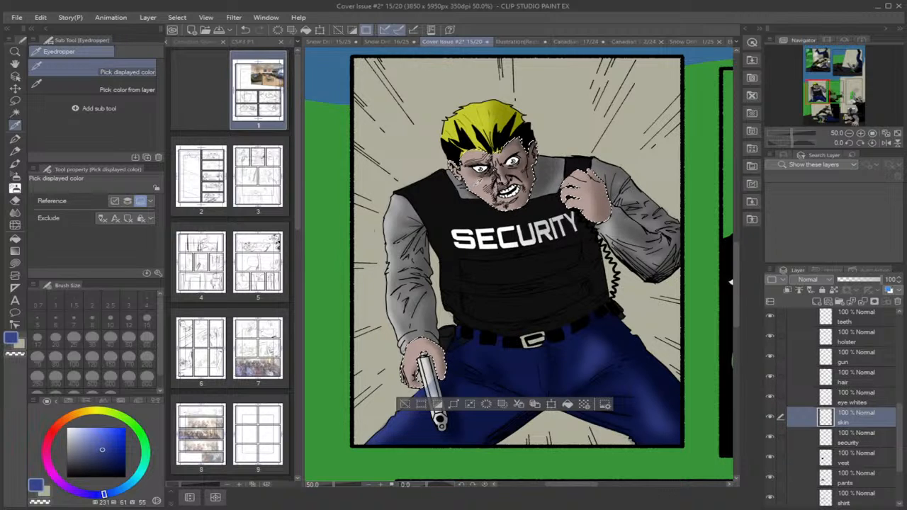
pyautogui.click(476, 185)
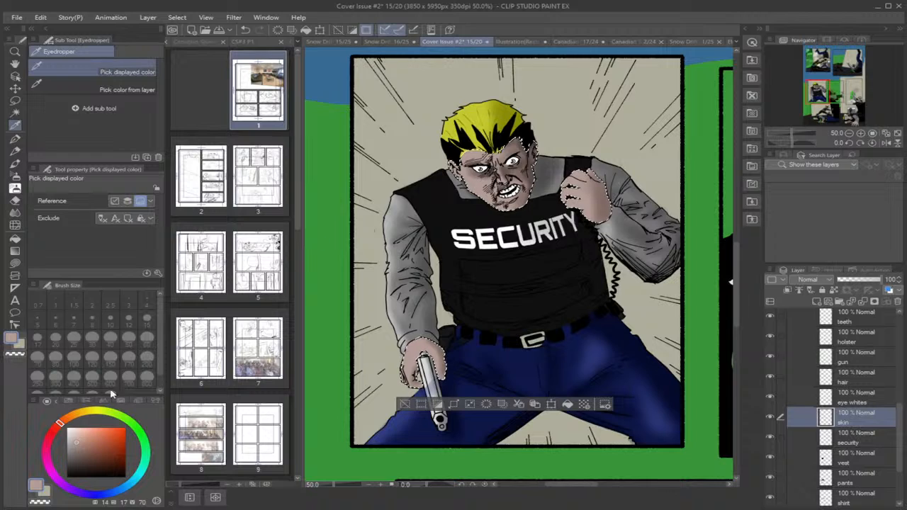
pyautogui.moveTo(80, 439); pyautogui.dragTo(83, 429)
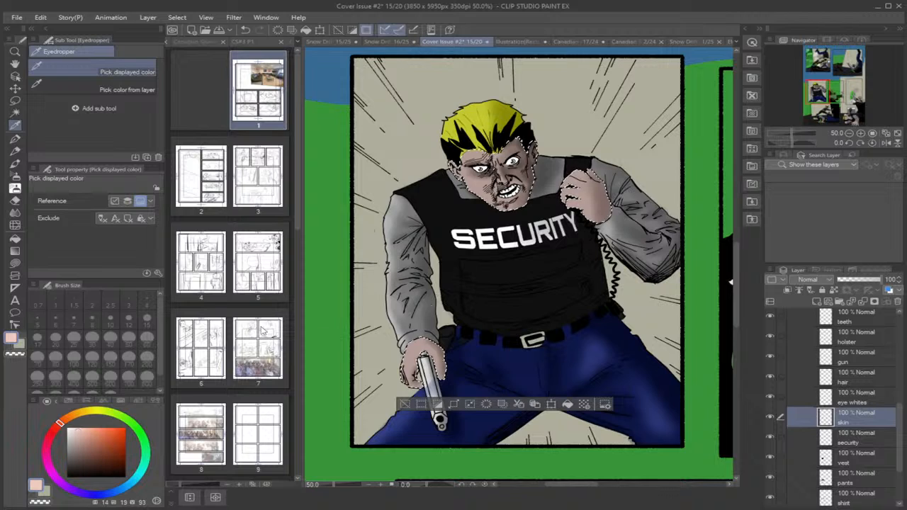
# Add a new layer above Layer 60 in Lightning Copy 8 and paint pale skin highlights with the Soft airbrush at brush size 80.8.
pyautogui.click(14, 178)
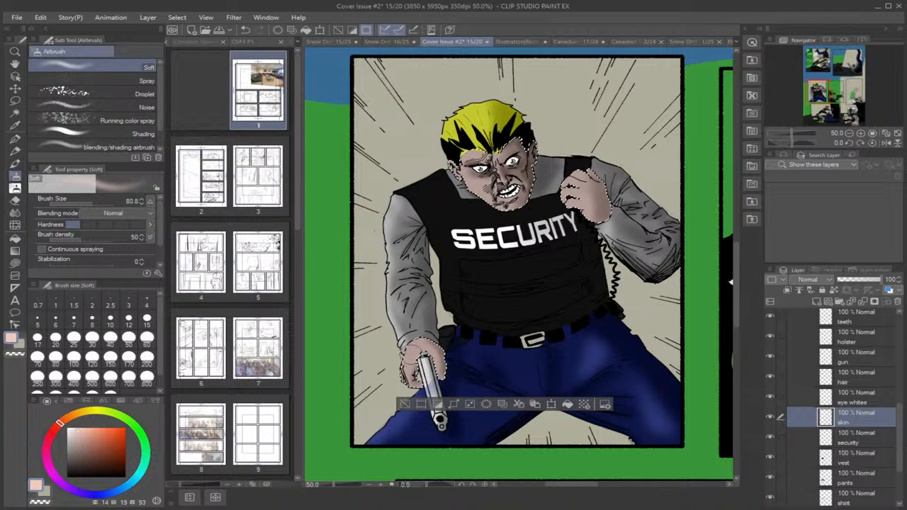
pyautogui.scroll(1, 410, 346)
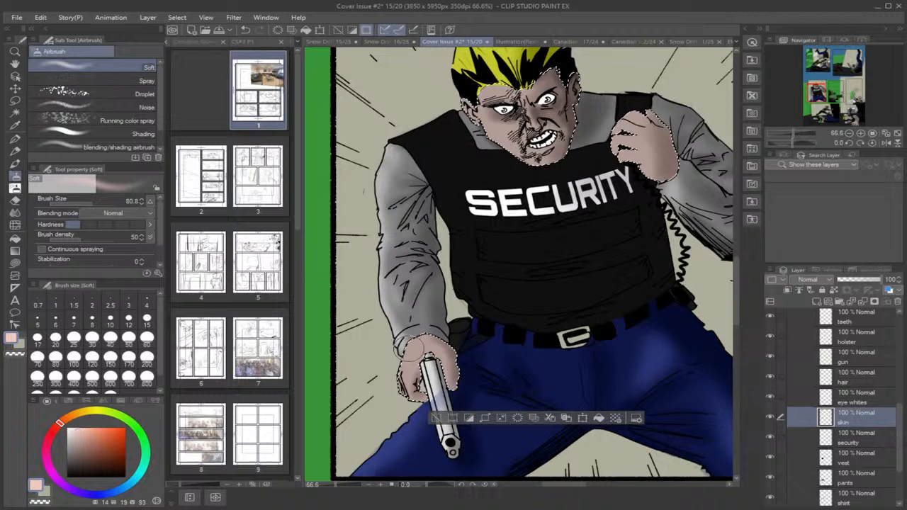
pyautogui.scroll(1, 899, 401)
pyautogui.scroll(5, 899, 401)
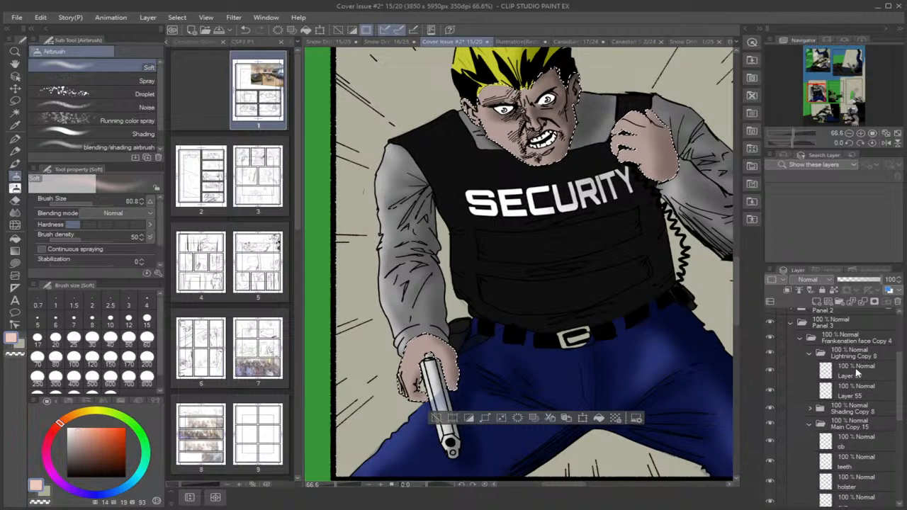
pyautogui.click(856, 372)
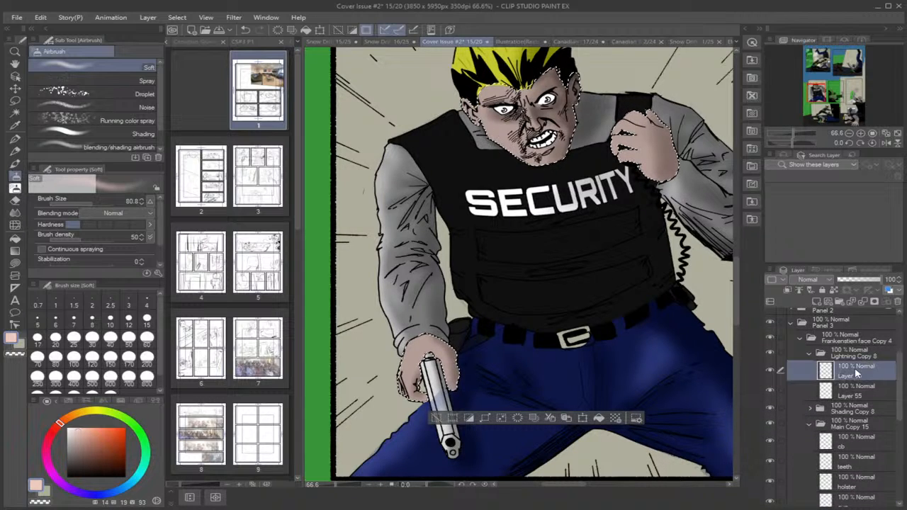
pyautogui.click(817, 303)
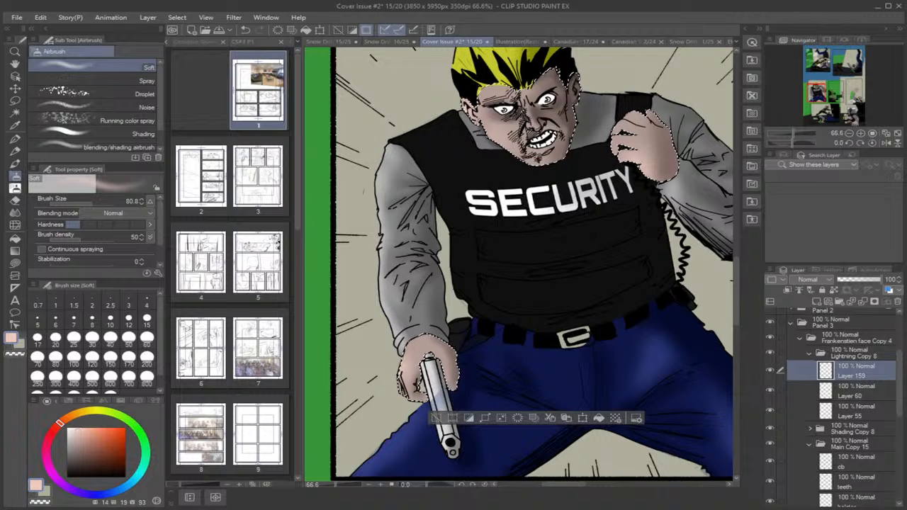
# Make a selection from the hair layer in Main Copy 15.
pyautogui.moveTo(901, 409); pyautogui.dragTo(901, 441)
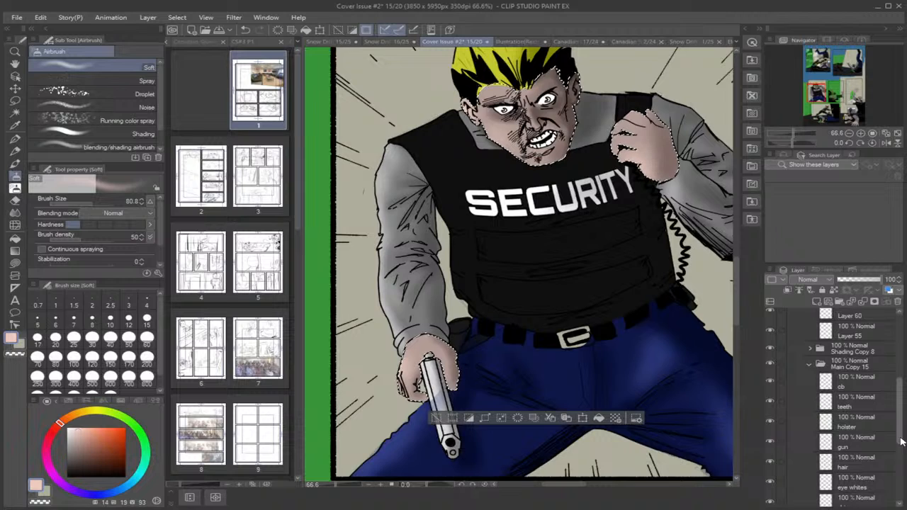
pyautogui.moveTo(901, 441); pyautogui.dragTo(904, 462)
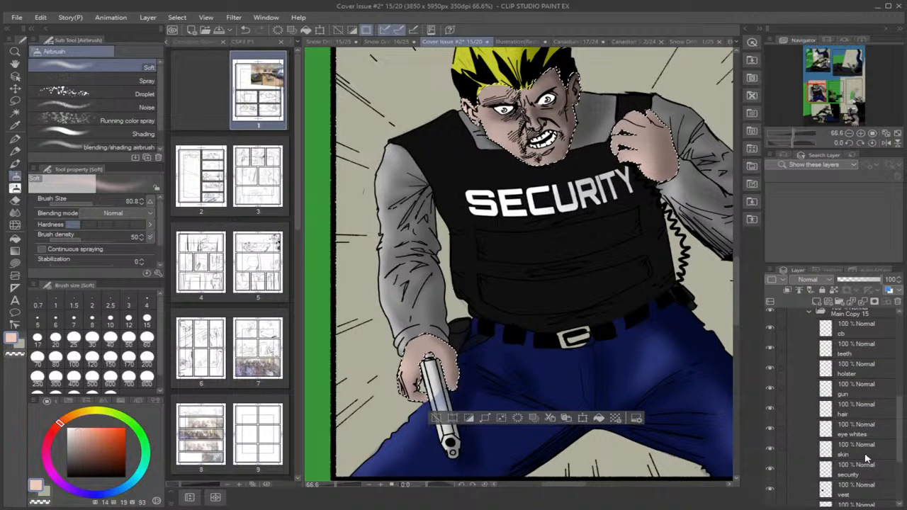
pyautogui.click(853, 417)
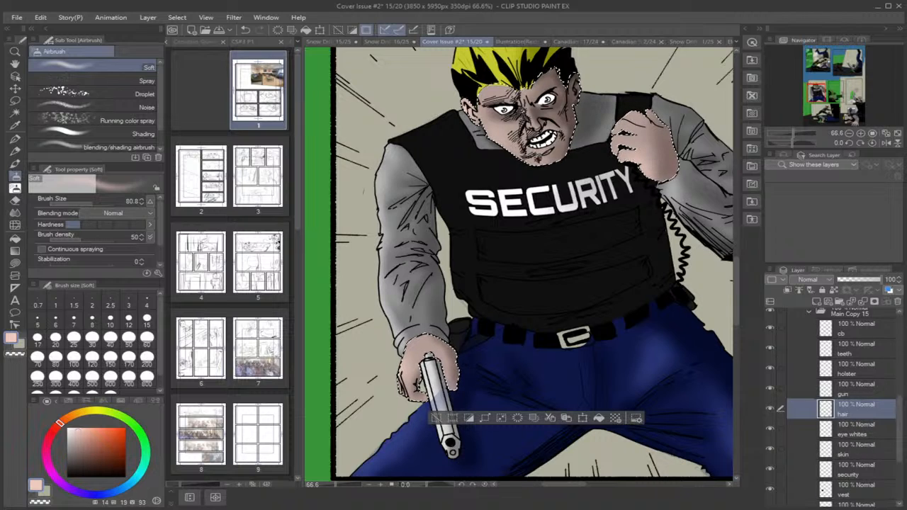
pyautogui.hotkey('ctrl', 'shift', 'l')
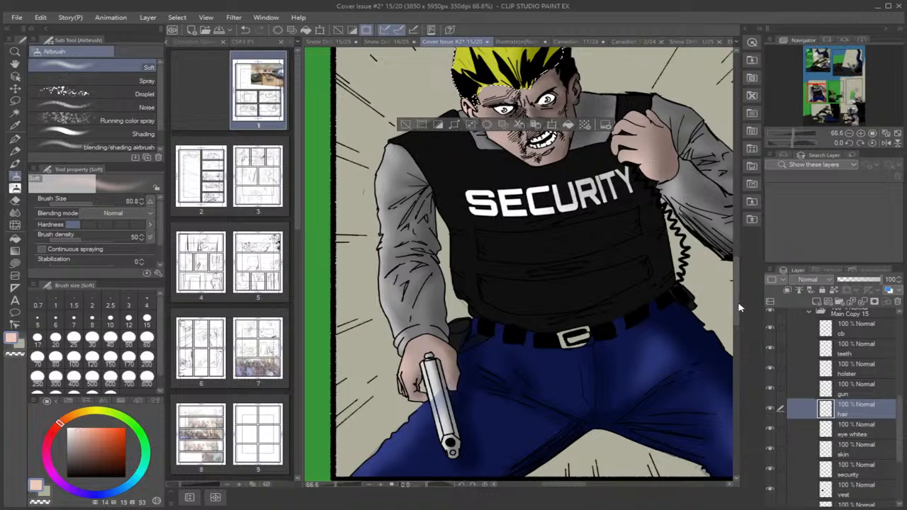
# Sample the yellow of the guard's hair and lighten it to hue 62, saturation 47, value 91.
pyautogui.moveTo(737, 309); pyautogui.dragTo(739, 283)
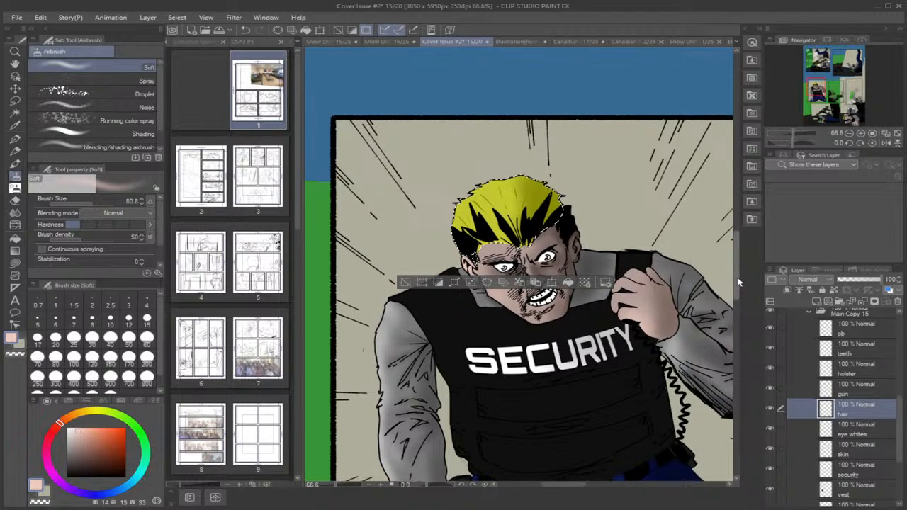
pyautogui.press('i')
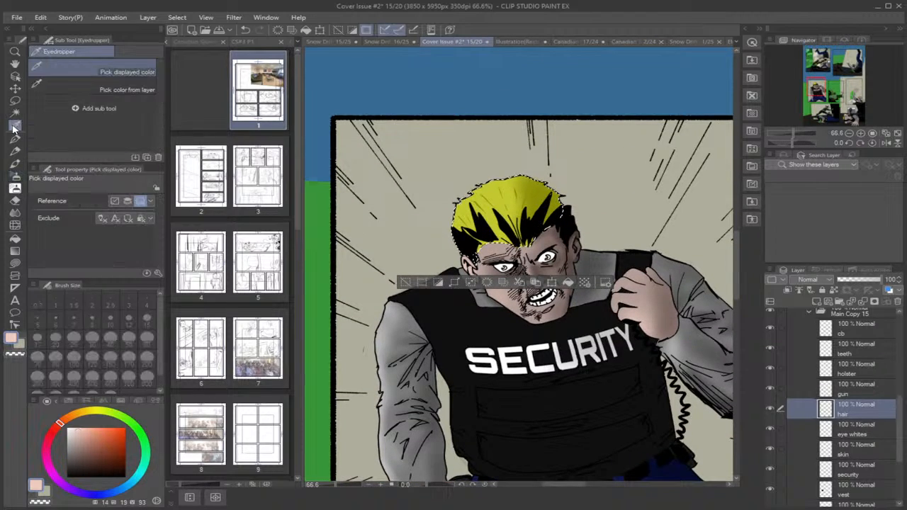
pyautogui.click(494, 189)
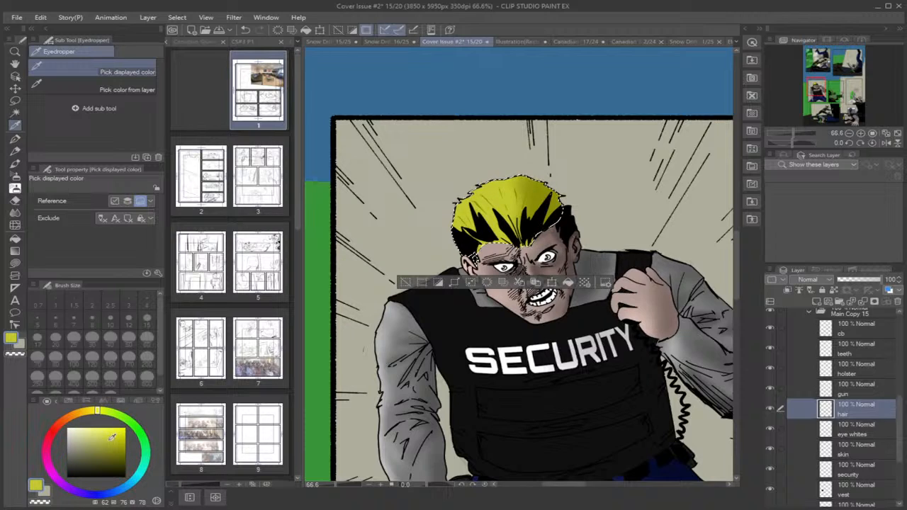
pyautogui.moveTo(113, 436); pyautogui.dragTo(95, 432)
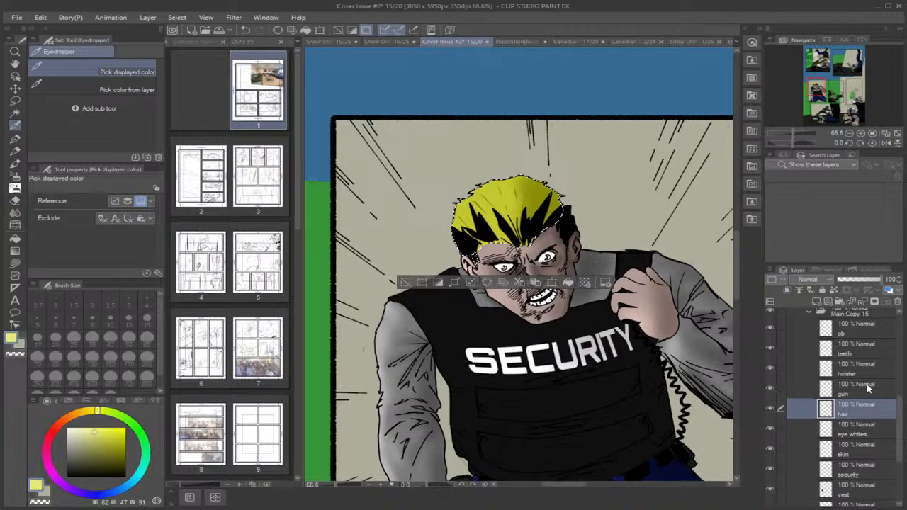
# Add a new layer above Layer 159 in Lightning Copy 8 and paint pale yellow hair highlights with the Soft airbrush at brush size 80.8.
pyautogui.moveTo(900, 409); pyautogui.dragTo(901, 347)
pyautogui.click(837, 361)
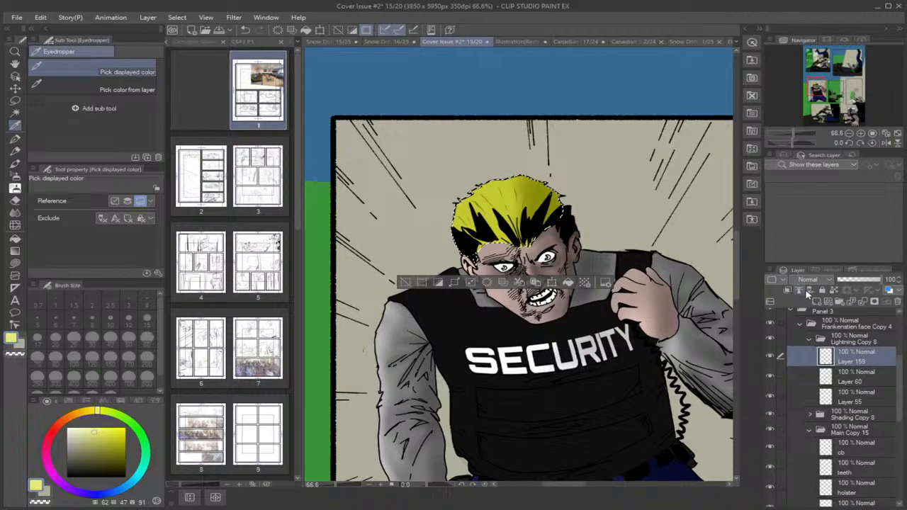
pyautogui.click(817, 303)
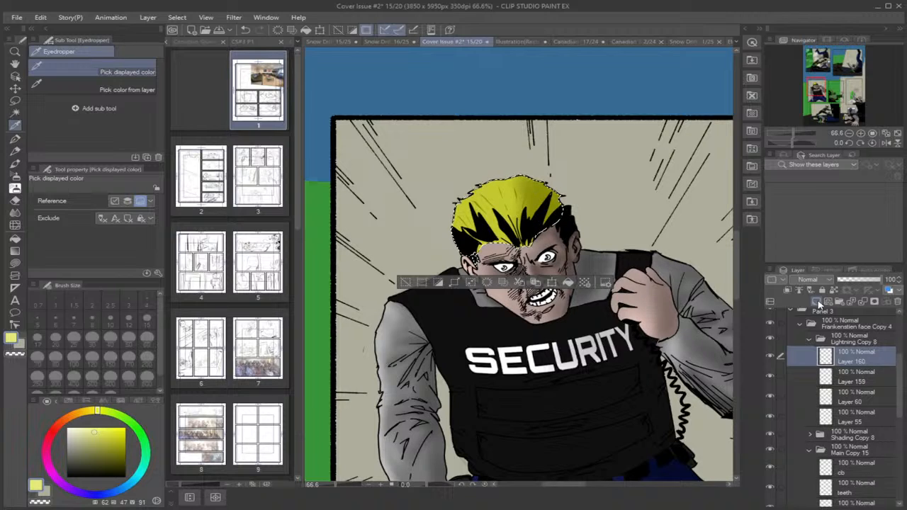
pyautogui.click(15, 187)
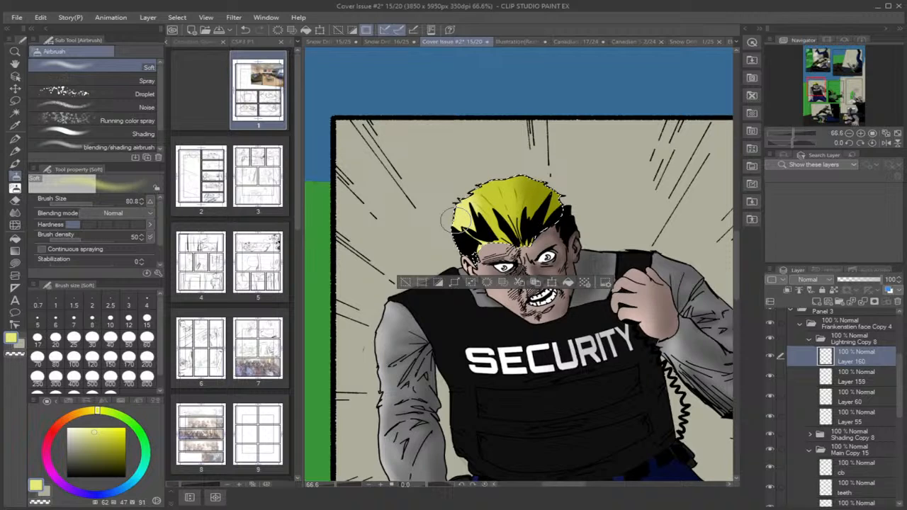
pyautogui.moveTo(449, 219); pyautogui.dragTo(465, 223)
# Clear the hair selection and add a new layer above Layer 160 in Lightning Copy 8.
pyautogui.moveTo(900, 392); pyautogui.dragTo(902, 425)
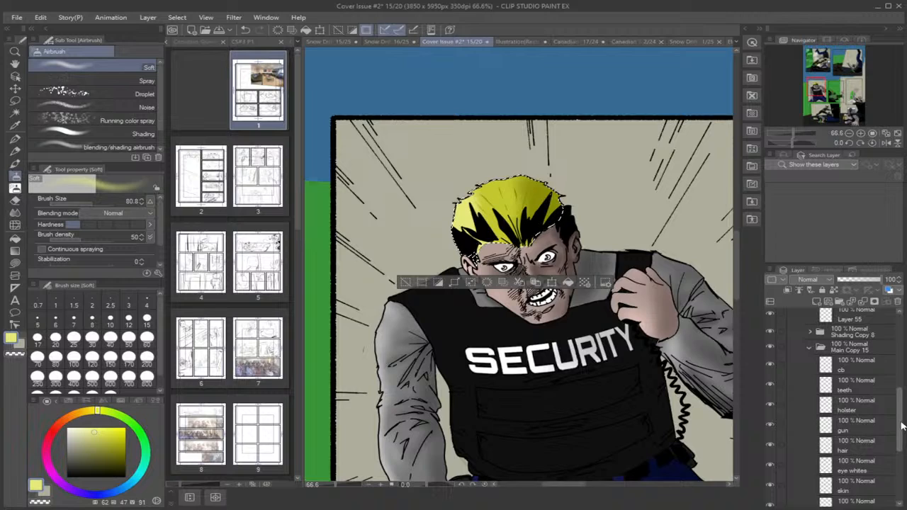
pyautogui.click(866, 429)
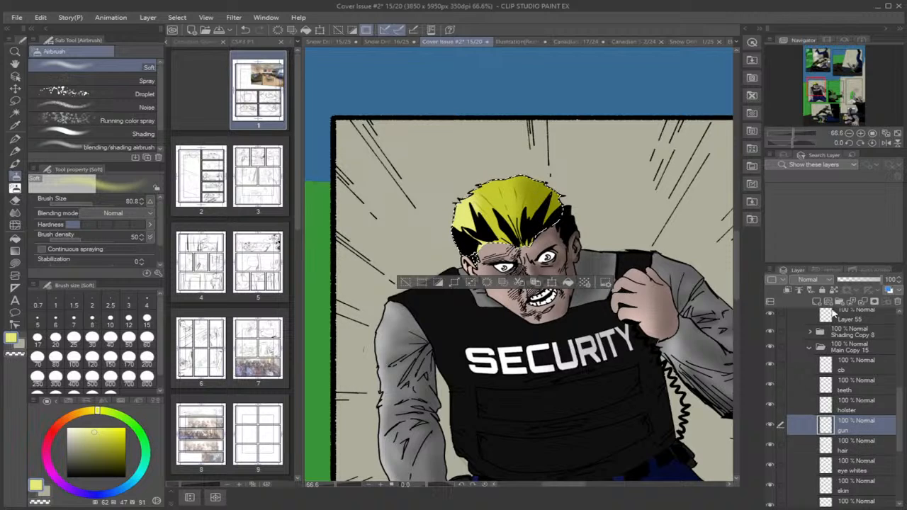
pyautogui.hotkey('ctrl', 'd')
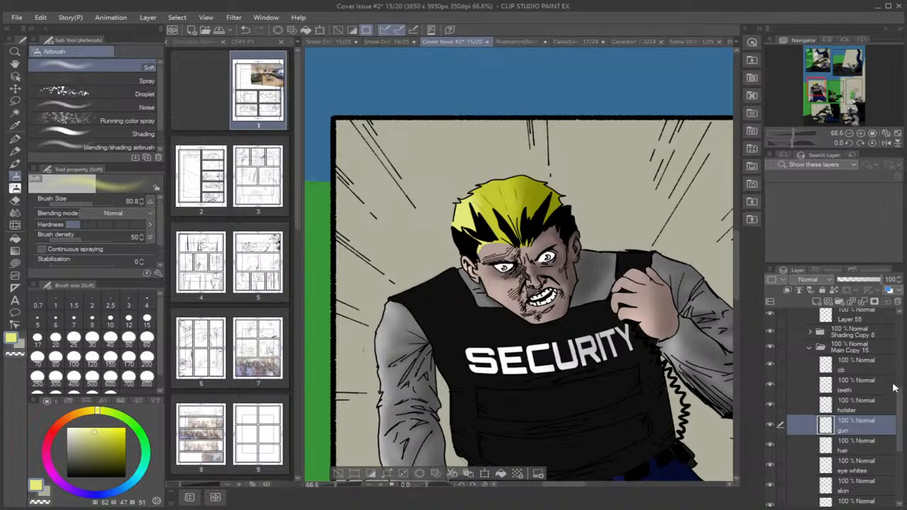
pyautogui.scroll(3, 898, 400)
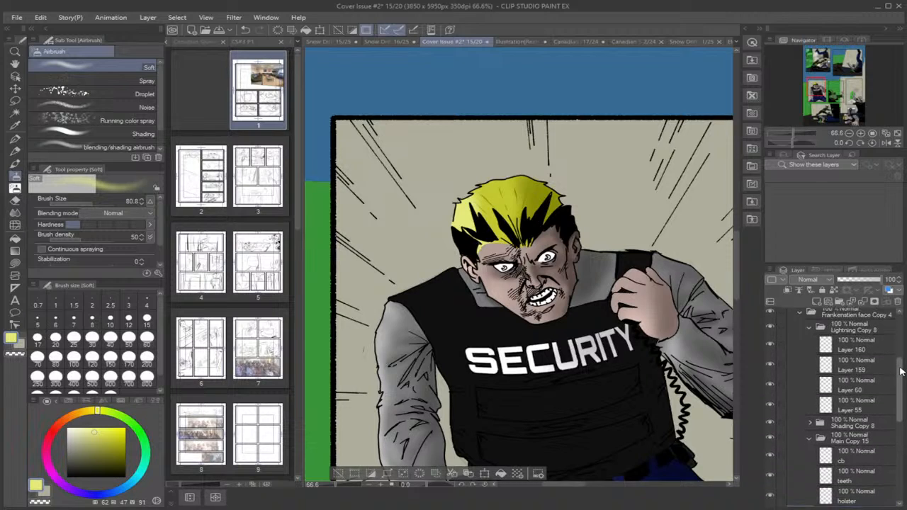
pyautogui.click(855, 346)
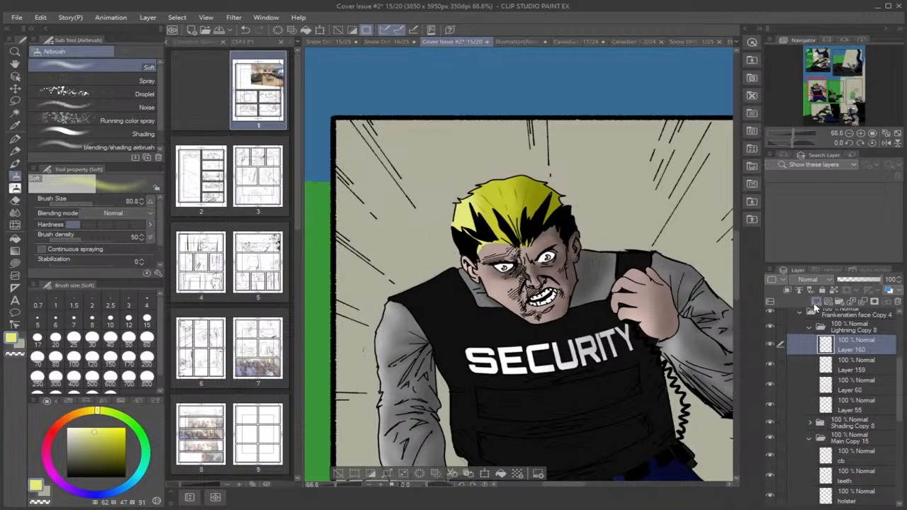
pyautogui.click(817, 303)
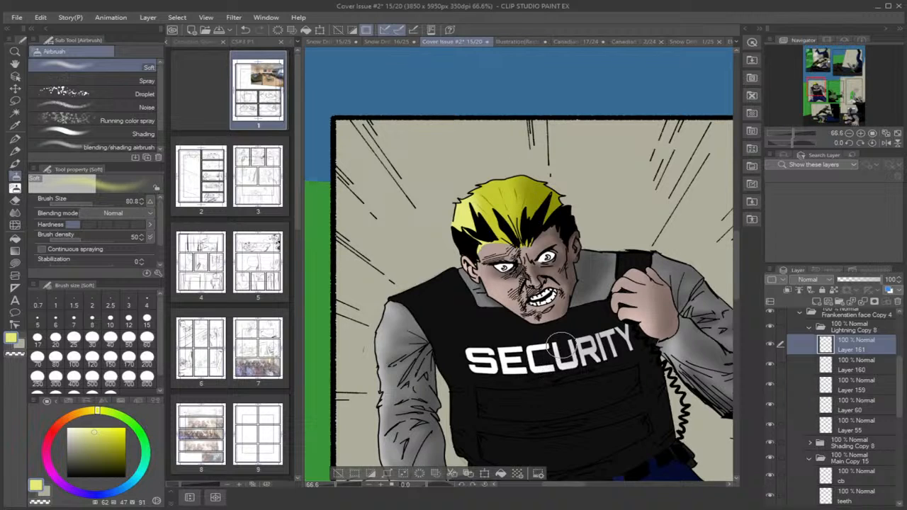
# Clear the current selection with the Lasso tool and make a fresh selection from the gun layer in Main Copy 15.
pyautogui.scroll(-4, 560, 347)
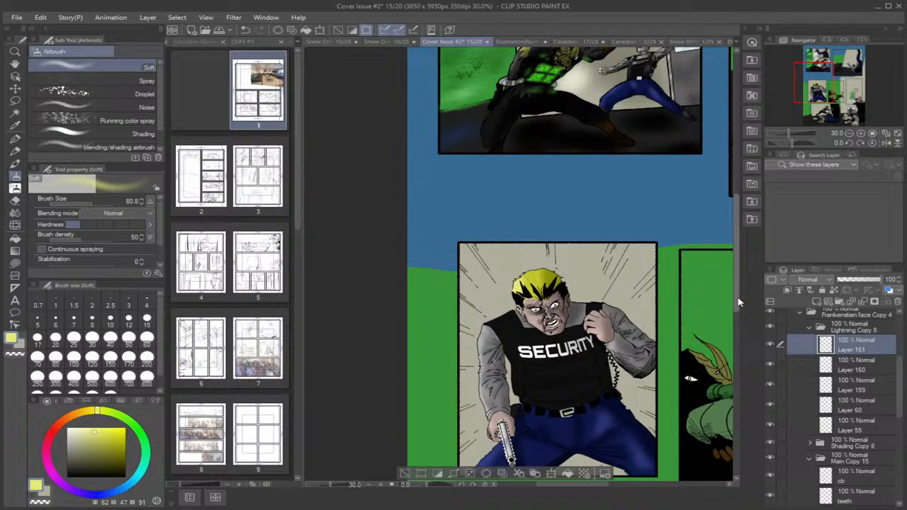
pyautogui.moveTo(737, 303); pyautogui.dragTo(738, 328)
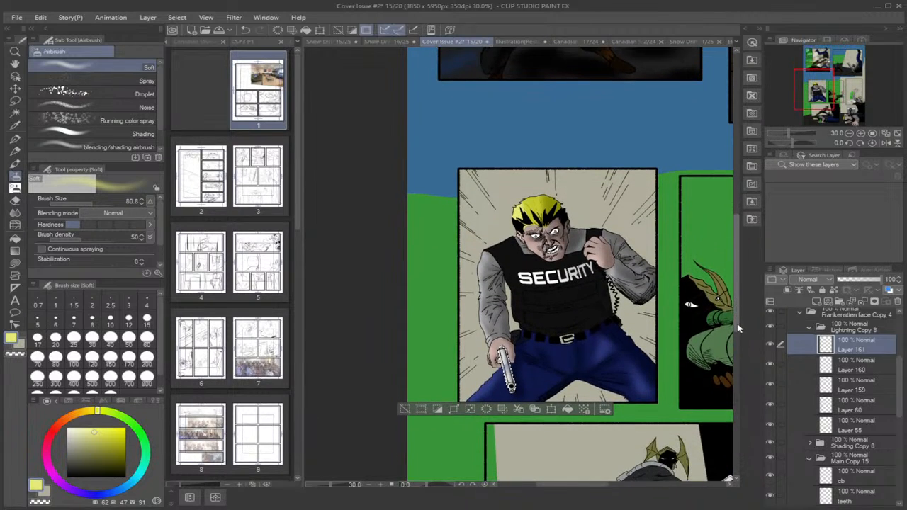
pyautogui.click(16, 101)
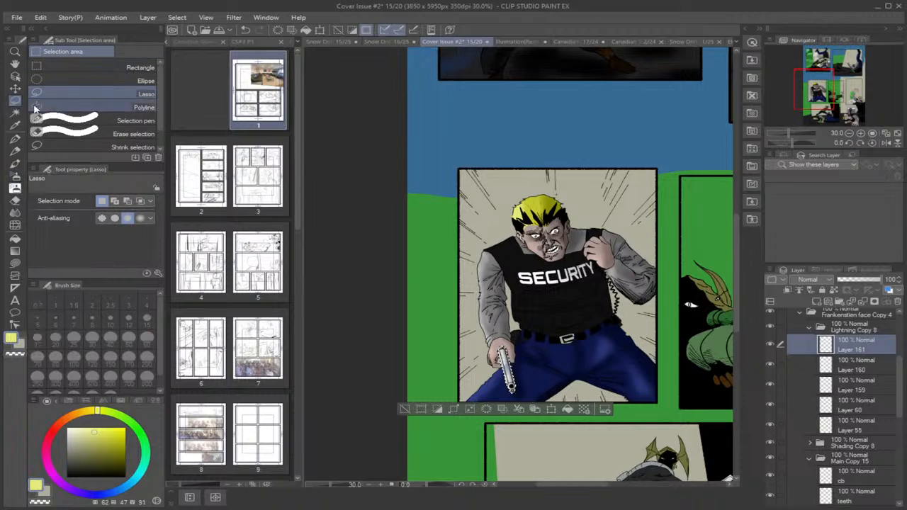
pyautogui.click(384, 203)
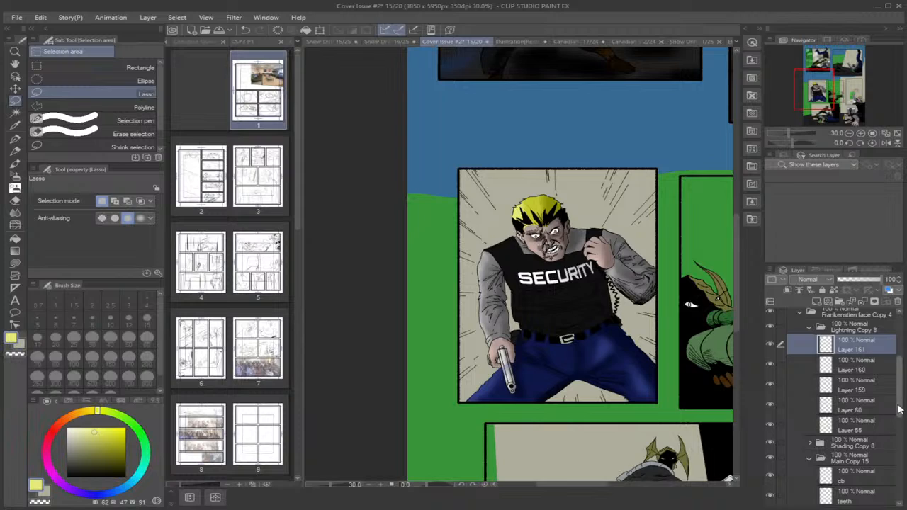
pyautogui.scroll(-3, 879, 468)
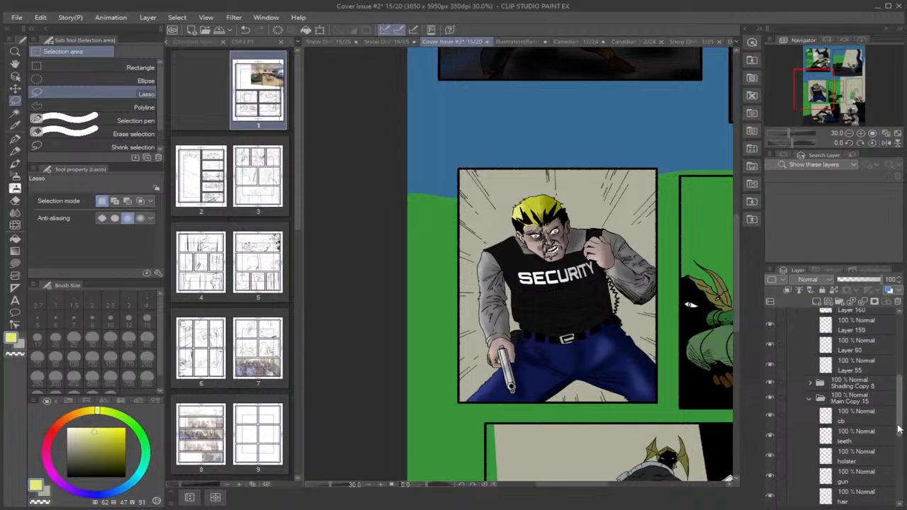
pyautogui.click(853, 481)
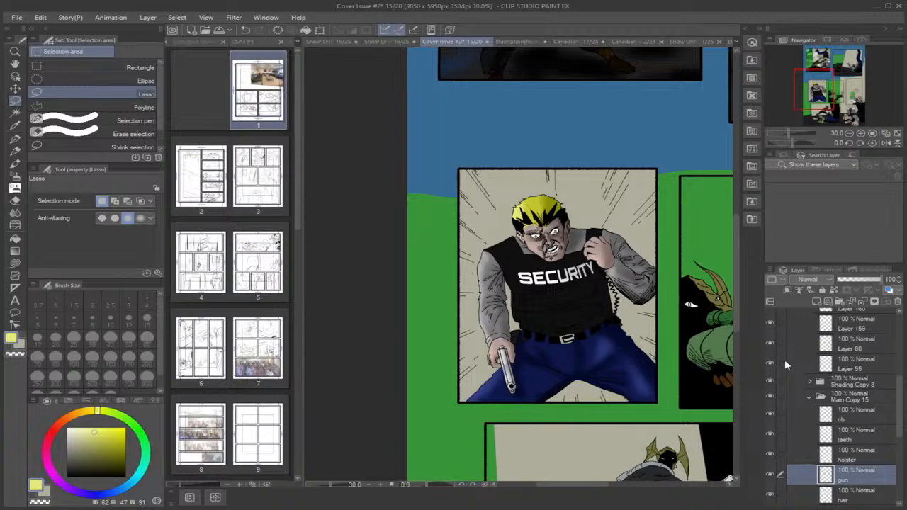
pyautogui.hotkey('ctrl', 'shift', 'd')
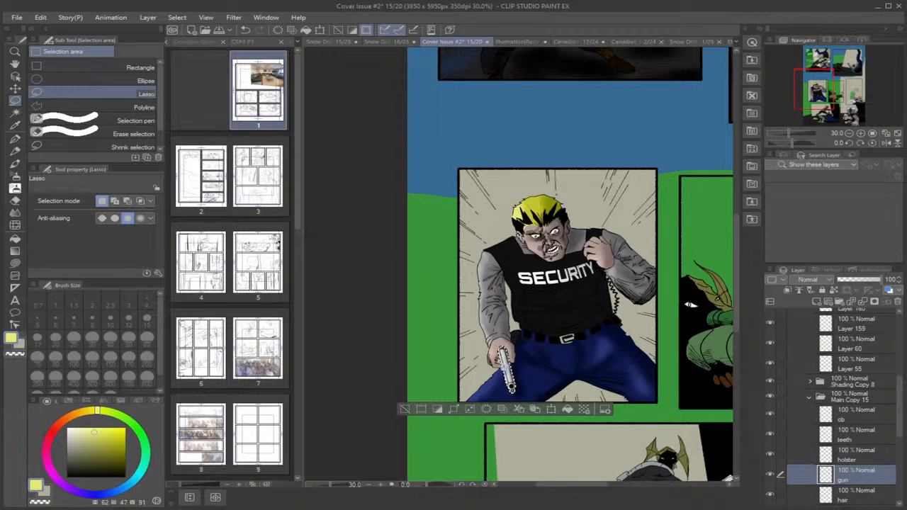
# Make Layer 161 in Lightning Copy 8 the active layer and toggle its visibility off and back on.
pyautogui.scroll(3, 506, 365)
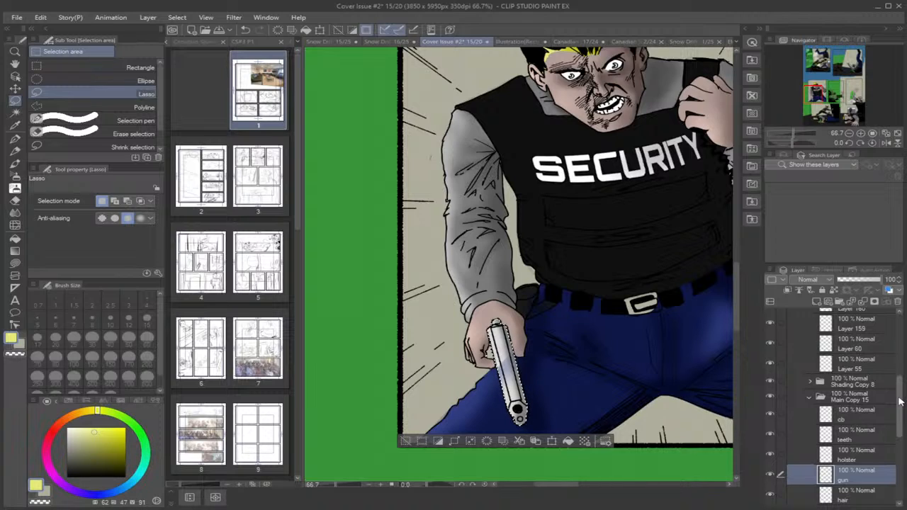
pyautogui.moveTo(899, 401); pyautogui.dragTo(897, 383)
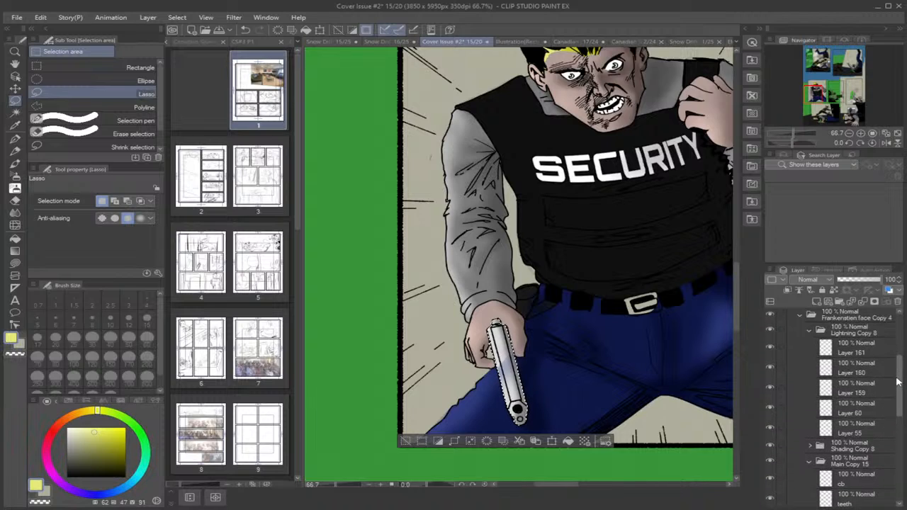
pyautogui.click(851, 333)
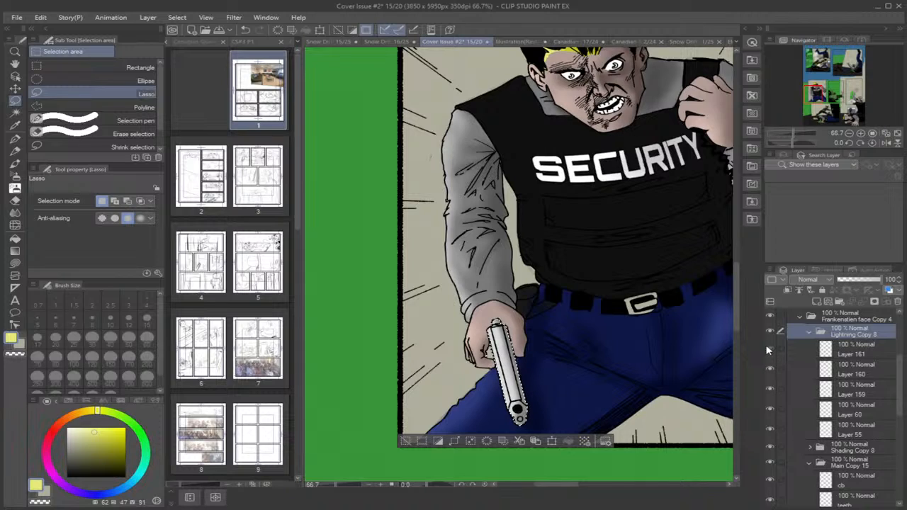
pyautogui.click(850, 352)
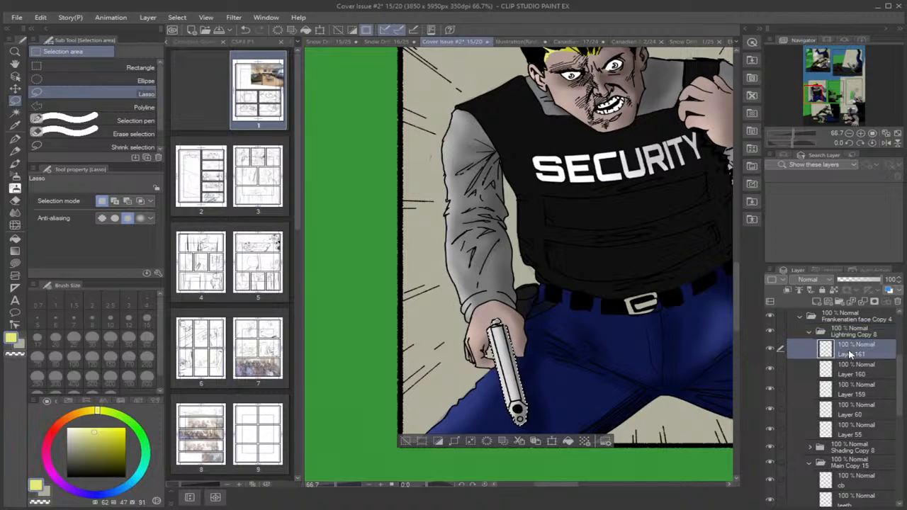
pyautogui.click(770, 351)
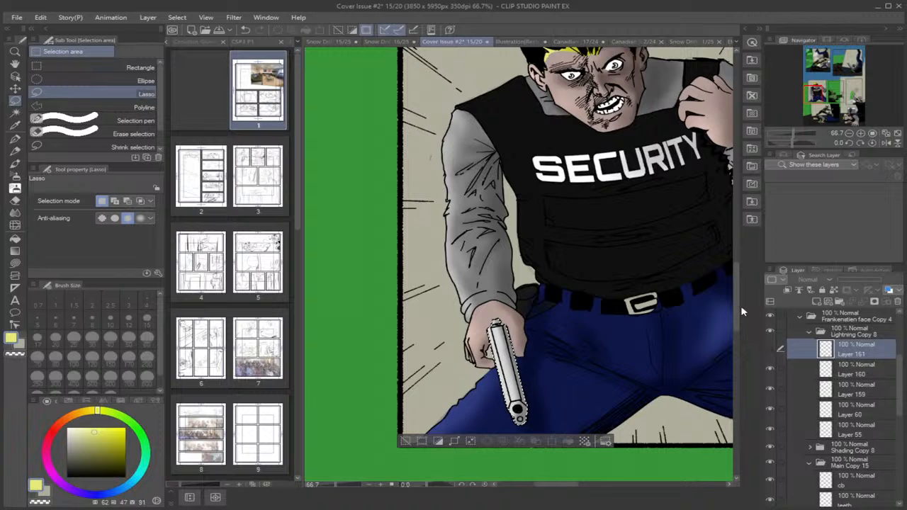
pyautogui.scroll(3, 743, 312)
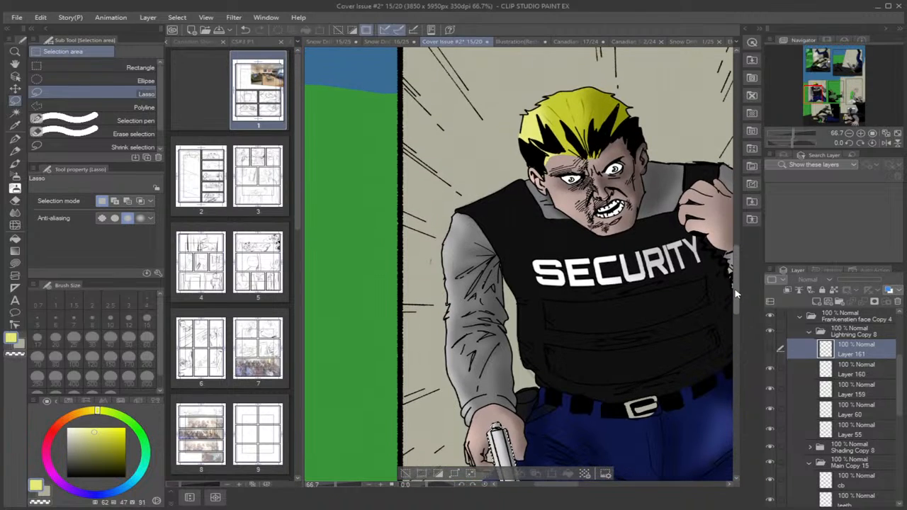
pyautogui.click(770, 349)
pyautogui.scroll(-5, 737, 303)
pyautogui.scroll(2, 737, 323)
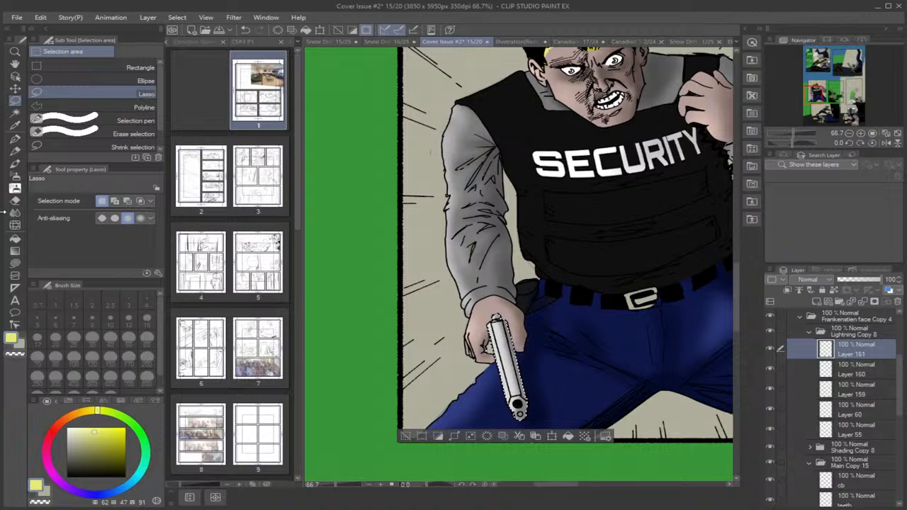
# Set the drawing colour to white and try the Soft airbrush on the gun at brush size 80.8, undoing the stroke.
pyautogui.click(15, 126)
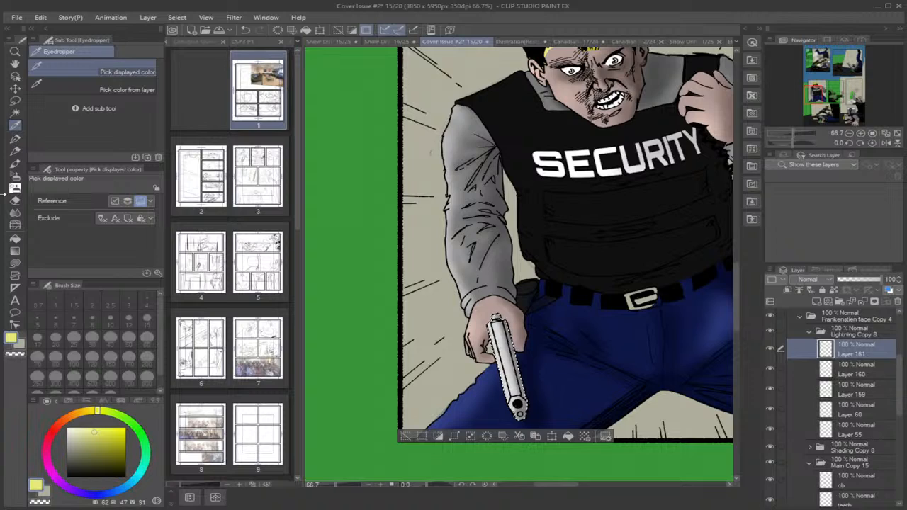
pyautogui.click(69, 428)
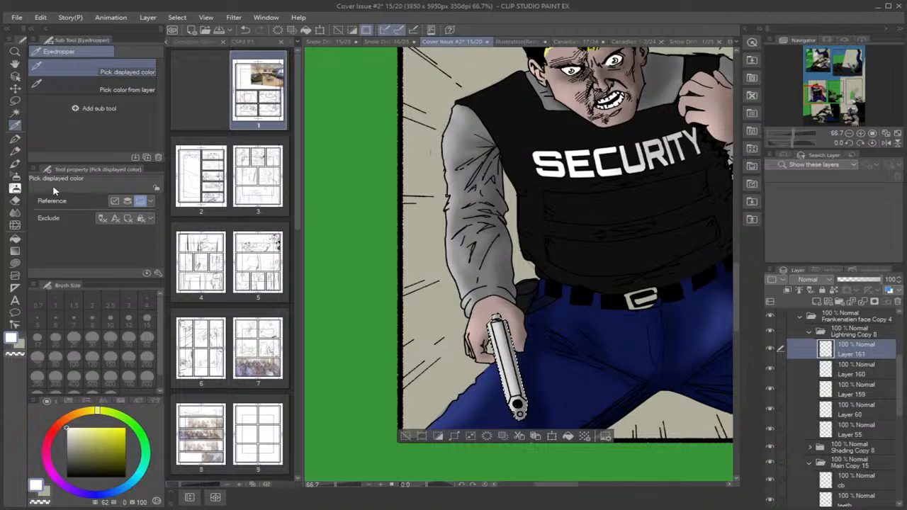
pyautogui.click(14, 185)
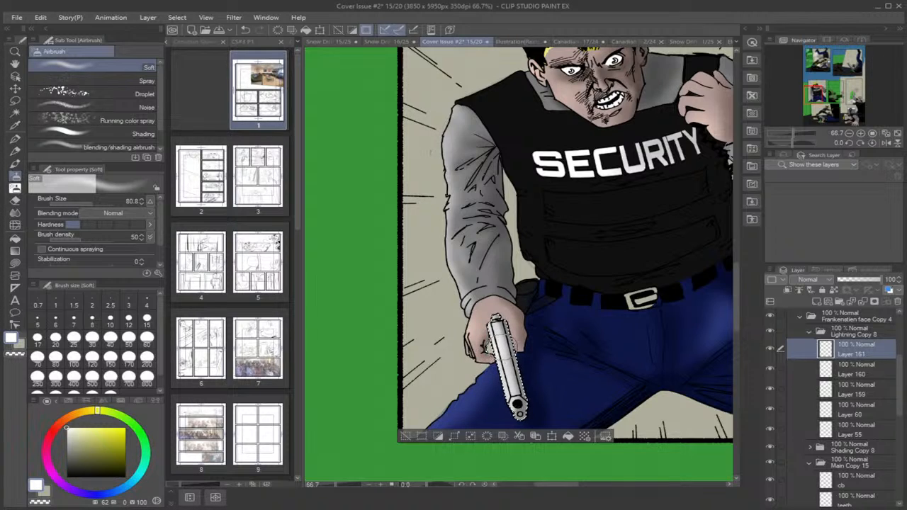
pyautogui.hotkey('ctrl', 'z')
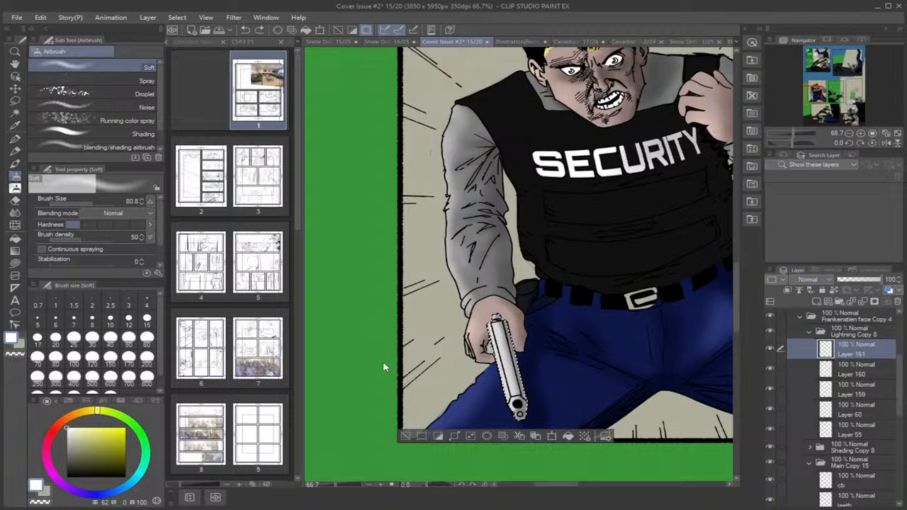
# Reduce the Soft airbrush to brush size 29.5 and paint white highlights along the gun on Layer 161.
pyautogui.click(88, 202)
pyautogui.moveTo(88, 202); pyautogui.dragTo(86, 202)
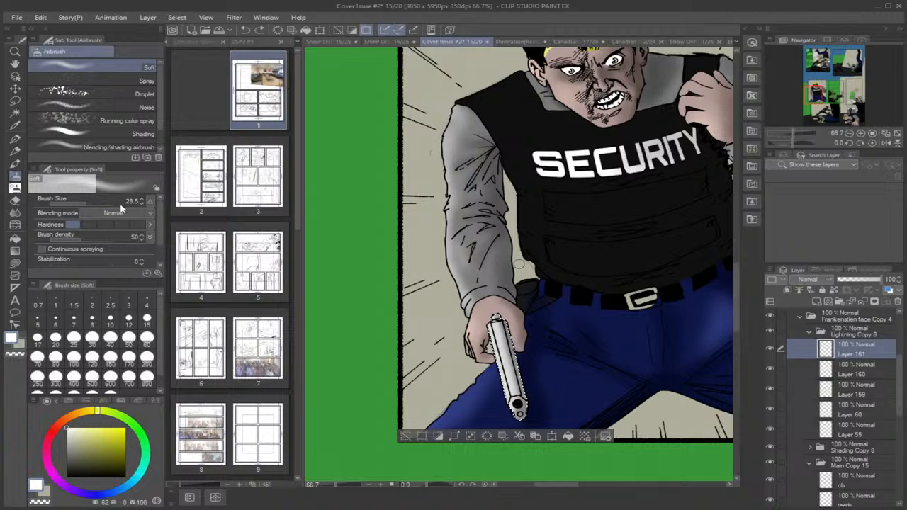
pyautogui.moveTo(496, 348); pyautogui.dragTo(515, 337)
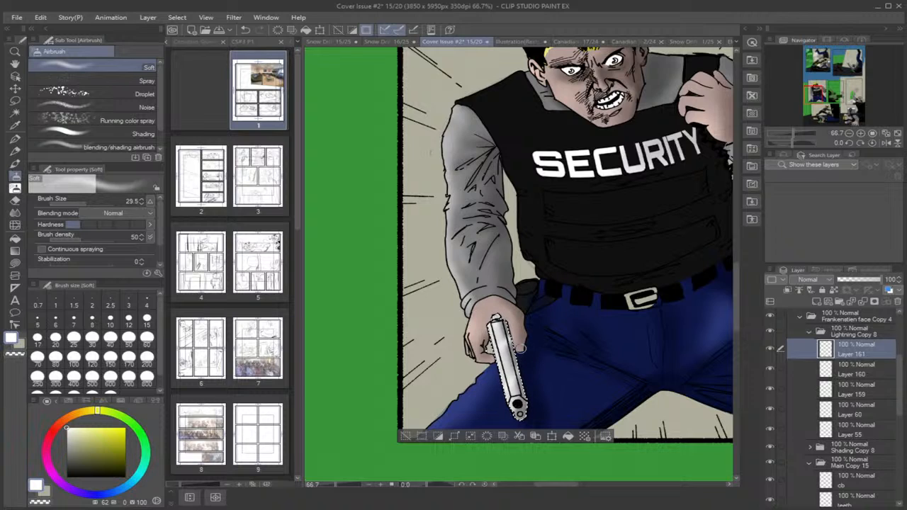
# Collapse the Lightning Copy 8 and Main Copy 15 layer folders in Panel 3.
pyautogui.scroll(-1, 528, 275)
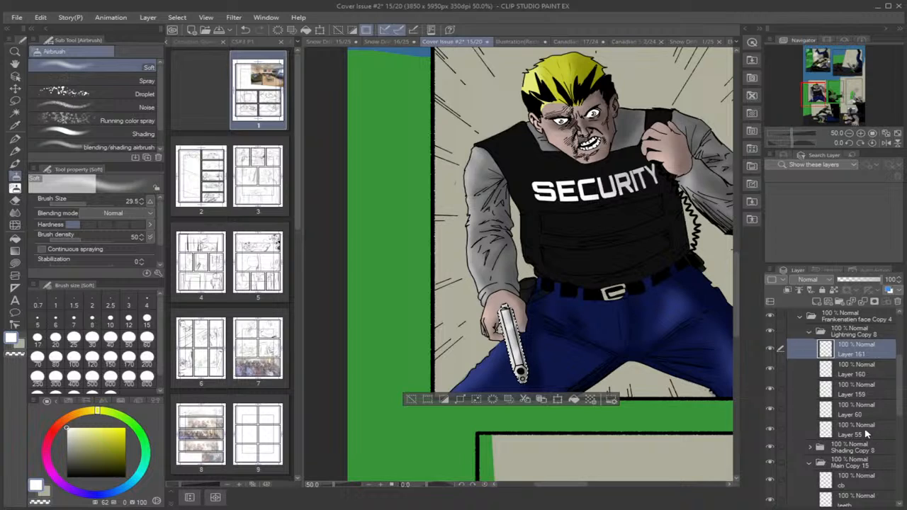
pyautogui.scroll(-1, 866, 434)
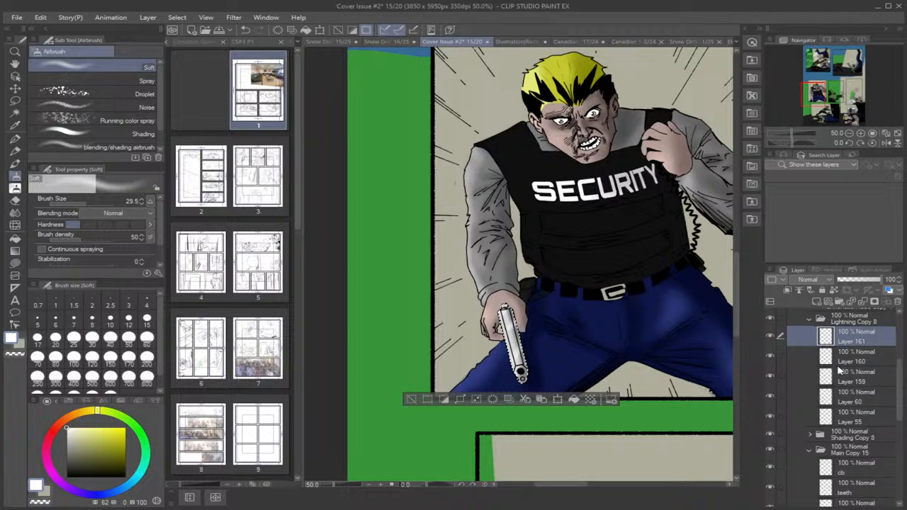
pyautogui.click(810, 319)
pyautogui.click(810, 350)
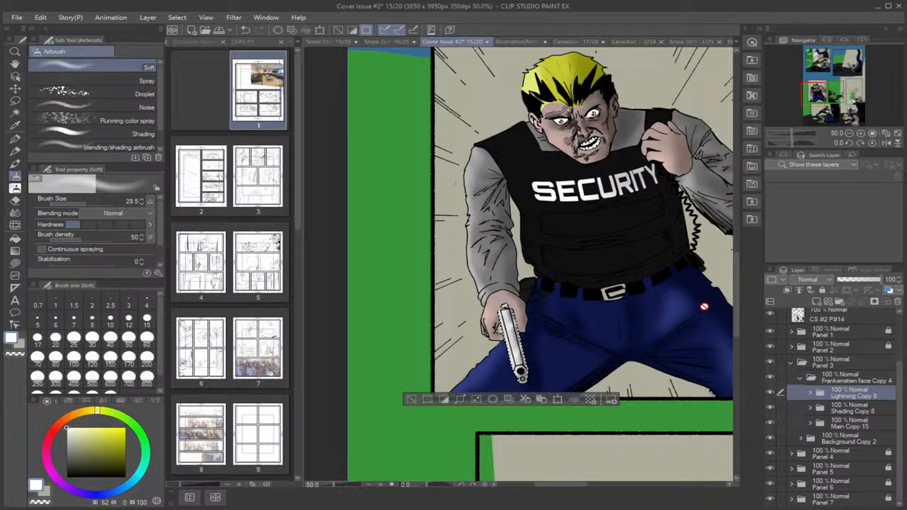
pyautogui.scroll(-2, 709, 302)
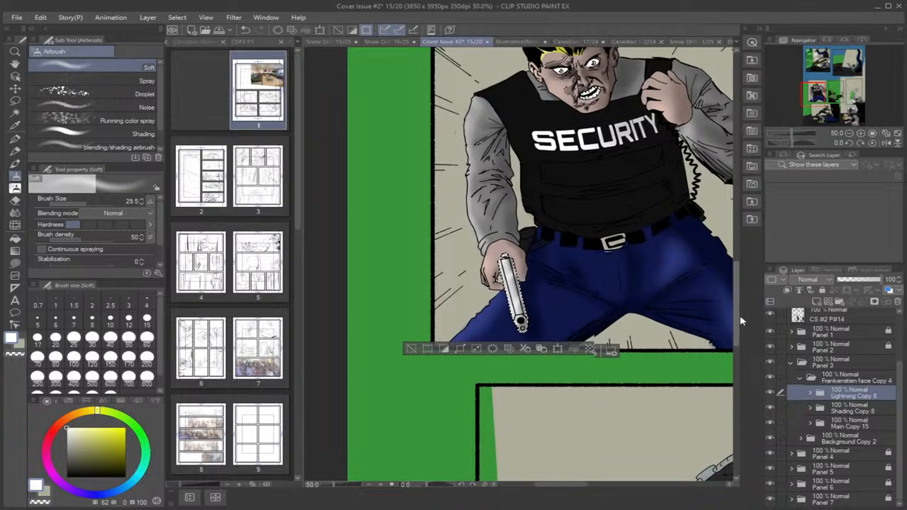
pyautogui.scroll(-2, 618, 245)
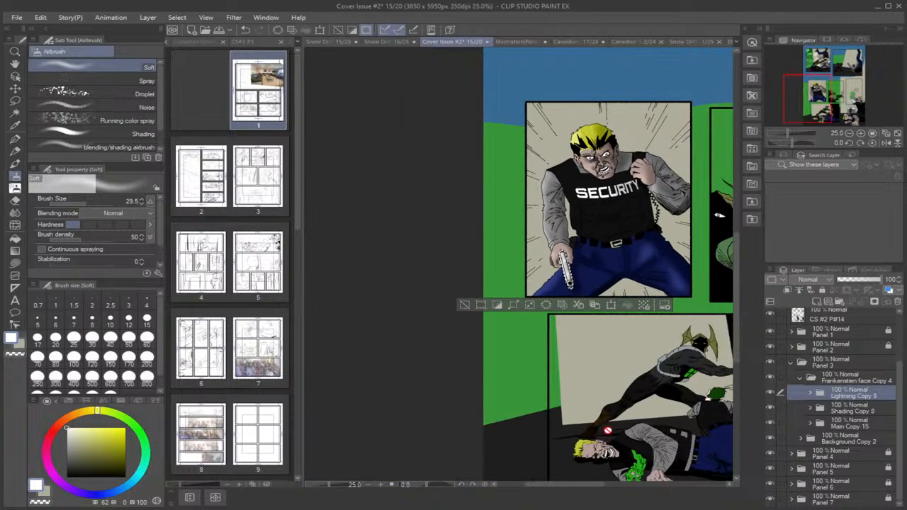
pyautogui.moveTo(594, 485); pyautogui.dragTo(607, 487)
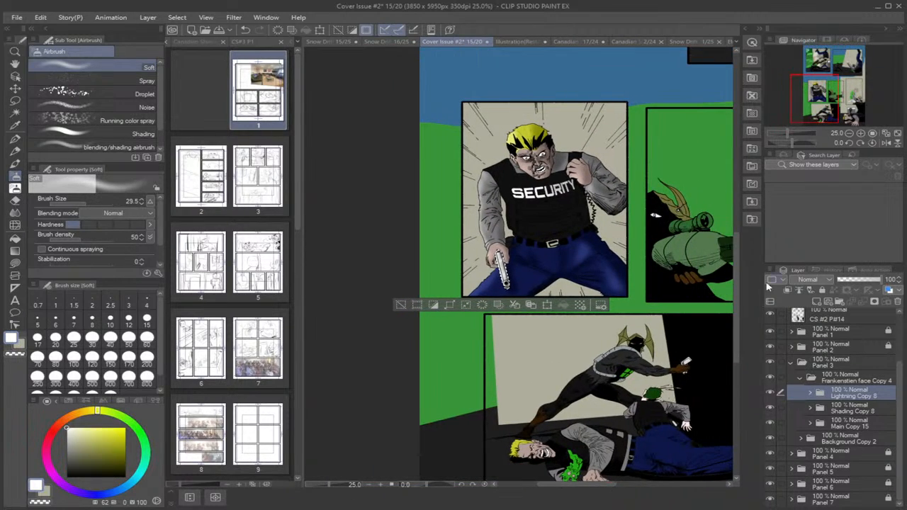
# In the Background Copy 2 folder, toggle Layer 74's visibility off and back on, and move the layer into the Main Copy 16 folder.
pyautogui.scroll(2, 736, 300)
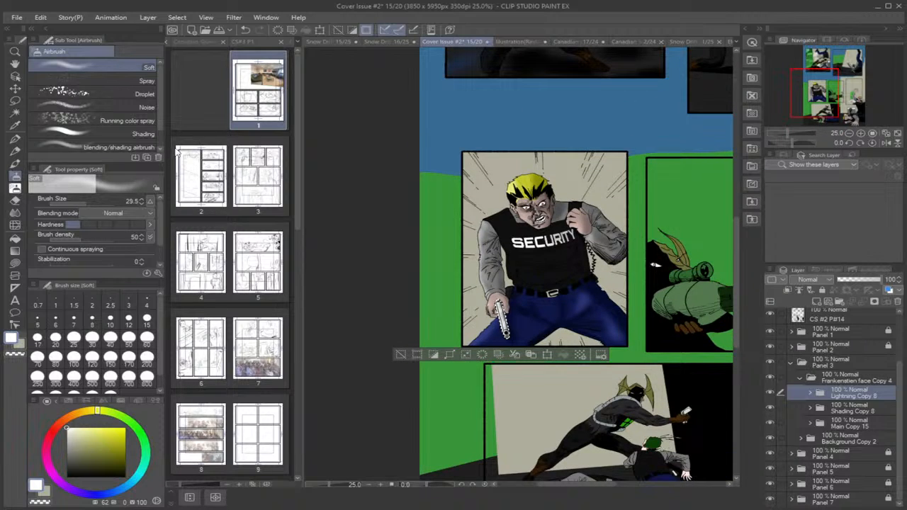
pyautogui.click(14, 101)
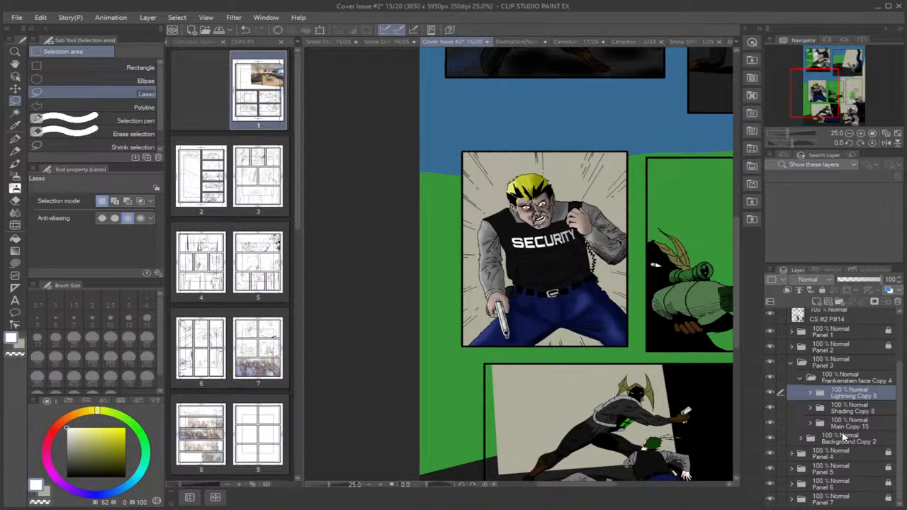
pyautogui.click(800, 440)
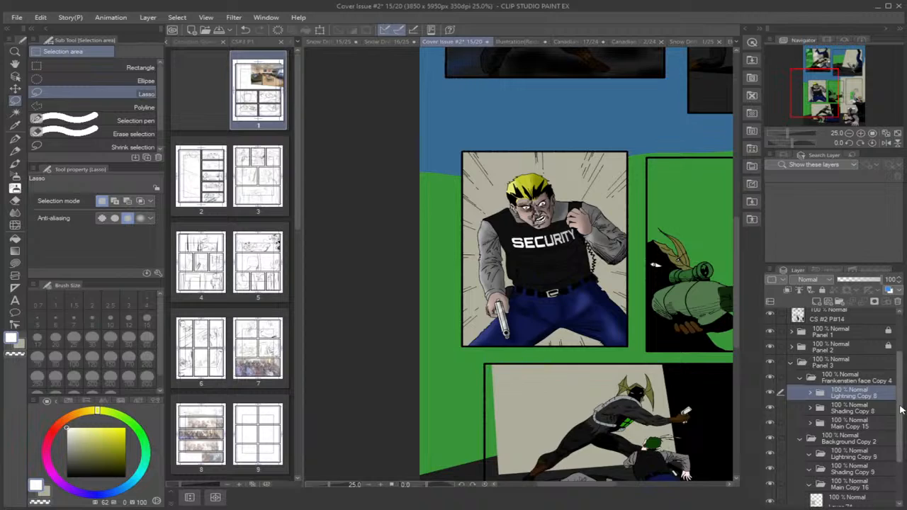
pyautogui.scroll(-2, 902, 409)
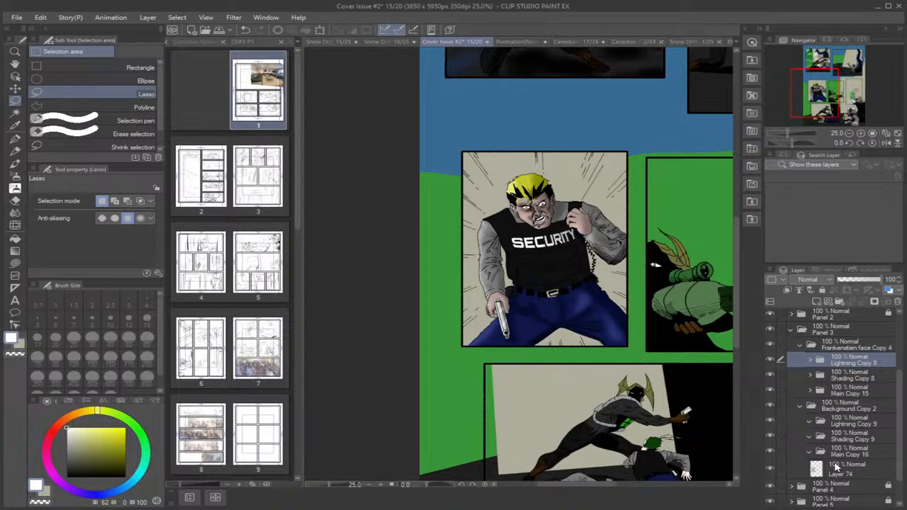
pyautogui.click(836, 470)
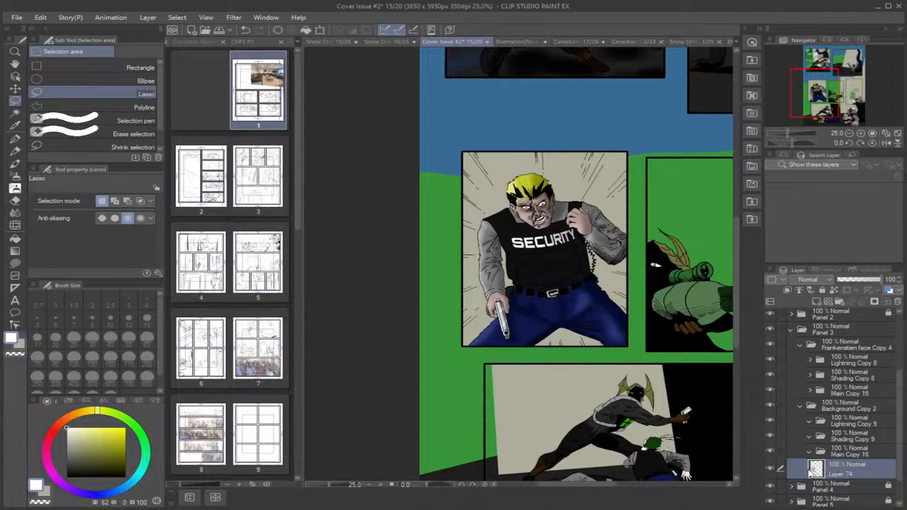
pyautogui.click(771, 470)
pyautogui.click(771, 470)
pyautogui.click(801, 347)
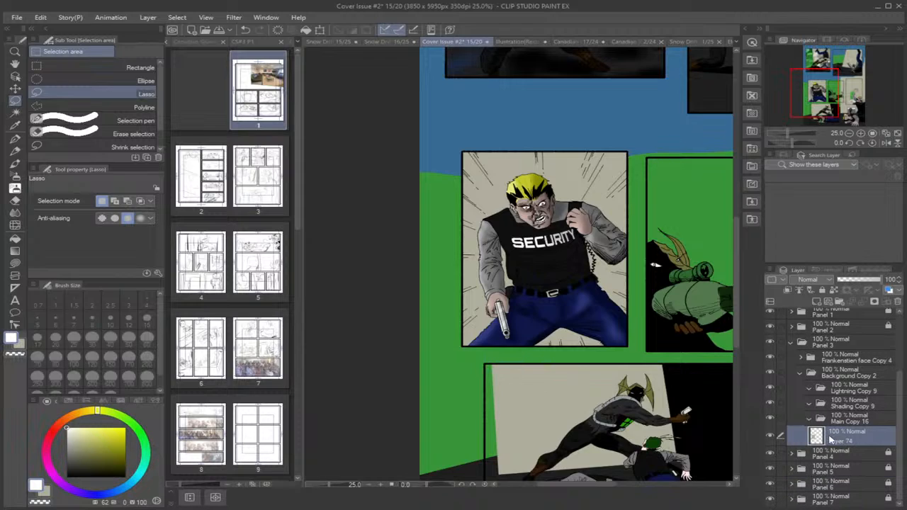
pyautogui.moveTo(841, 437); pyautogui.dragTo(843, 424)
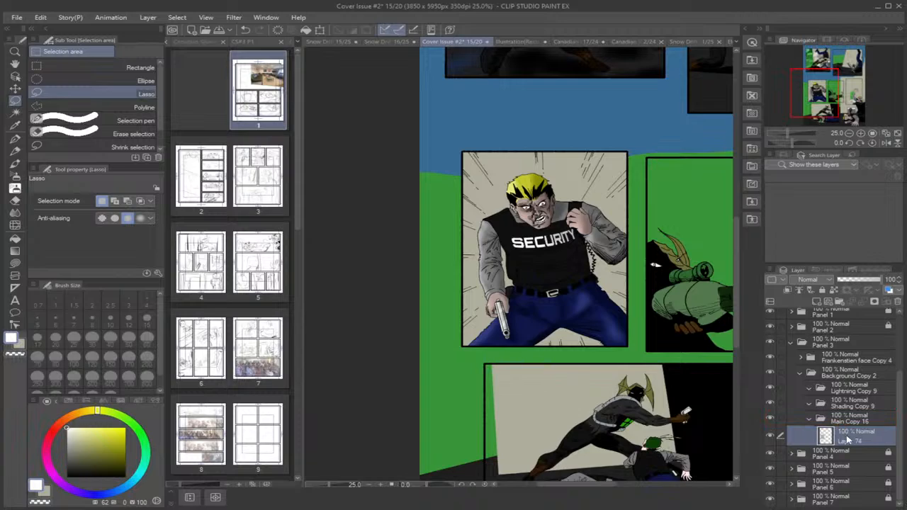
# Set the drawing colour to a darker shade of the guard panel's beige background and create a new layer in Shading Copy 9.
pyautogui.click(838, 404)
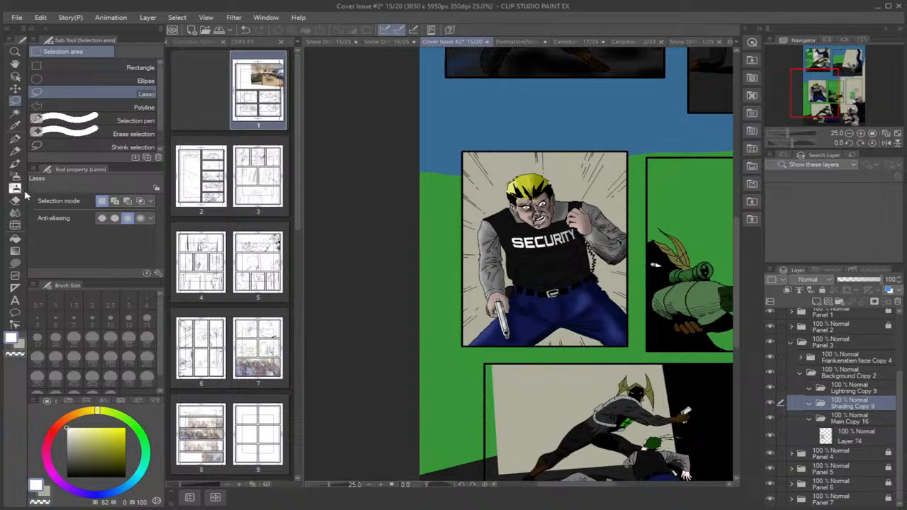
pyautogui.click(15, 125)
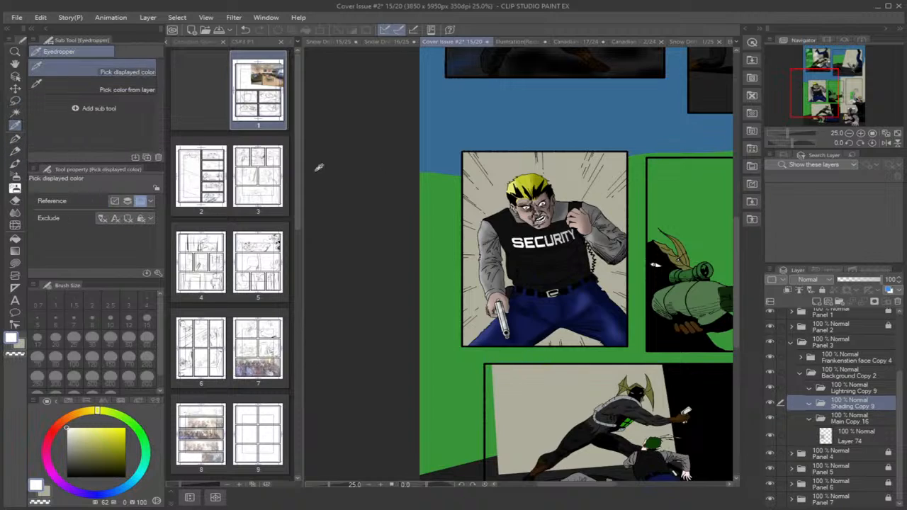
pyautogui.click(516, 160)
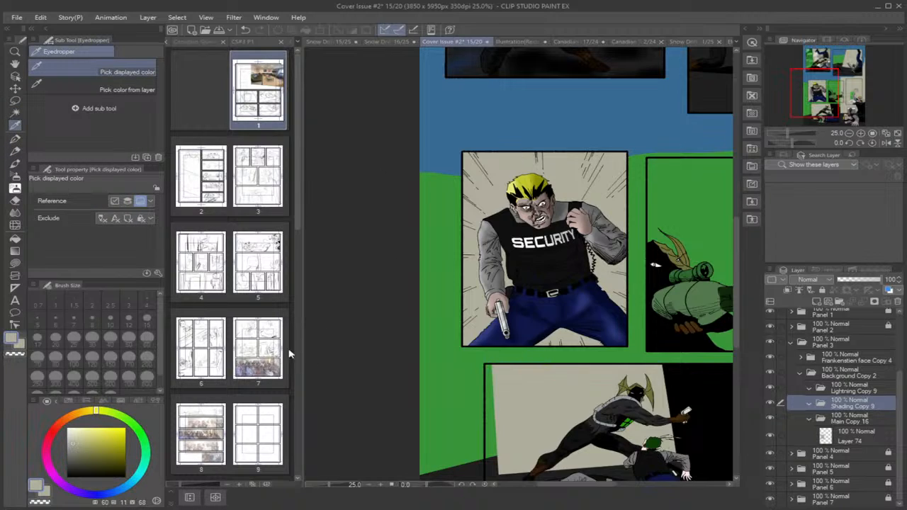
pyautogui.moveTo(76, 441); pyautogui.dragTo(75, 455)
pyautogui.click(15, 177)
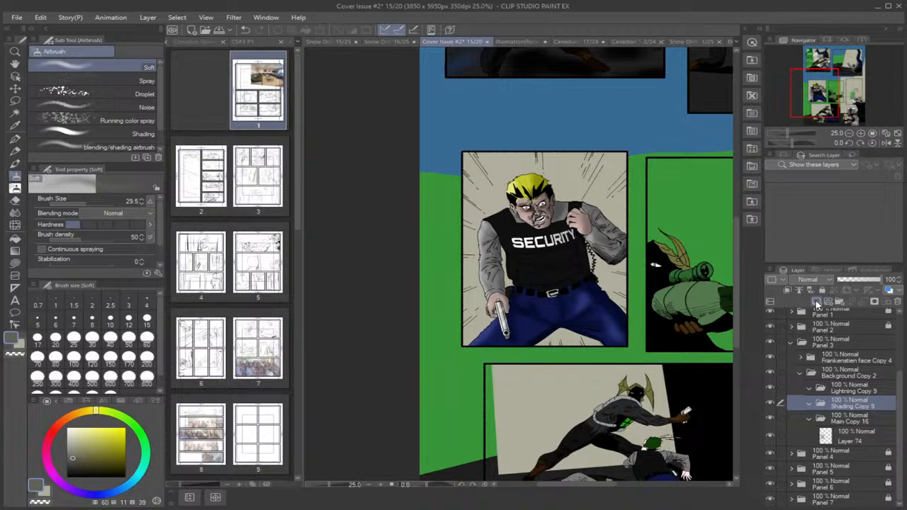
pyautogui.click(817, 303)
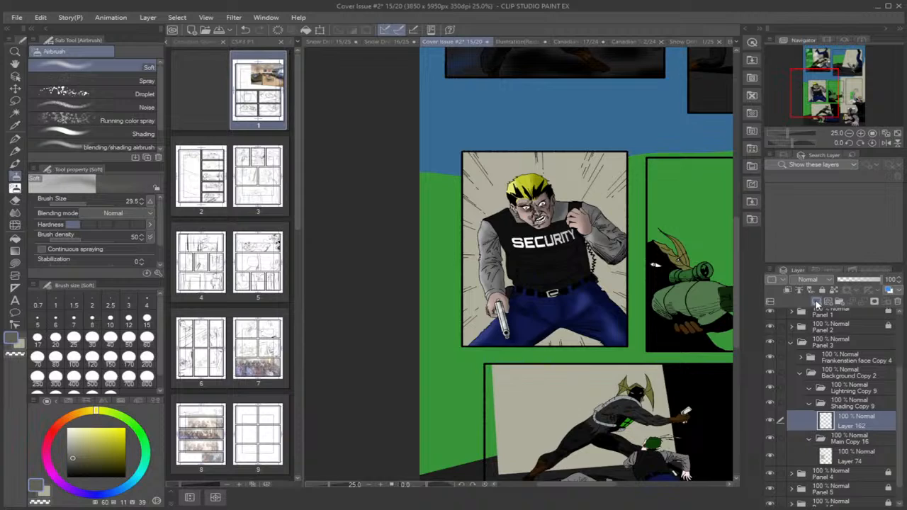
# Shade the right side of the guard panel's background using the blending/shading airbrush at brush size 554.0.
pyautogui.click(118, 148)
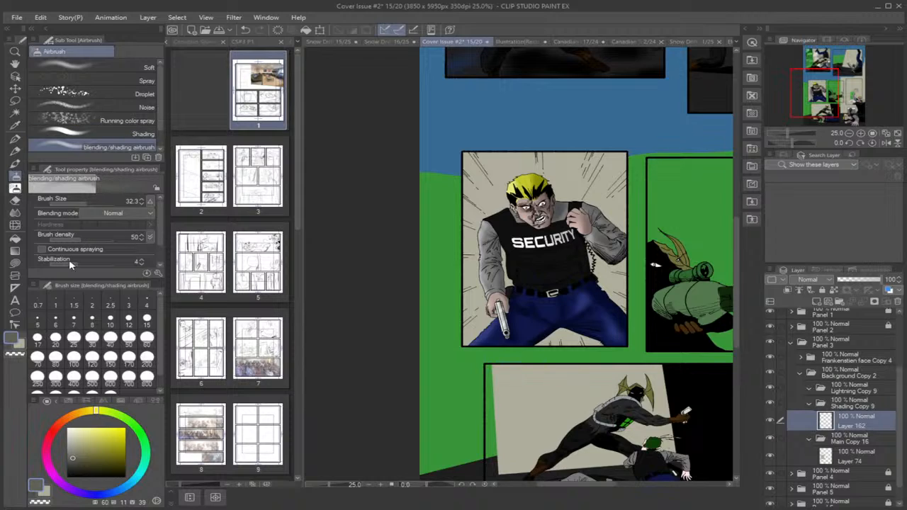
pyautogui.moveTo(85, 200); pyautogui.dragTo(105, 207)
pyautogui.moveTo(602, 309)
pyautogui.mouseDown()
pyautogui.moveTo(610, 269)
pyautogui.moveTo(616, 292)
pyautogui.moveTo(601, 220)
pyautogui.moveTo(608, 234)
pyautogui.moveTo(602, 191)
pyautogui.moveTo(617, 183)
pyautogui.moveTo(601, 267)
pyautogui.moveTo(604, 323)
pyautogui.moveTo(583, 353)
pyautogui.moveTo(618, 240)
pyautogui.moveTo(617, 162)
pyautogui.moveTo(614, 205)
pyautogui.mouseUp()
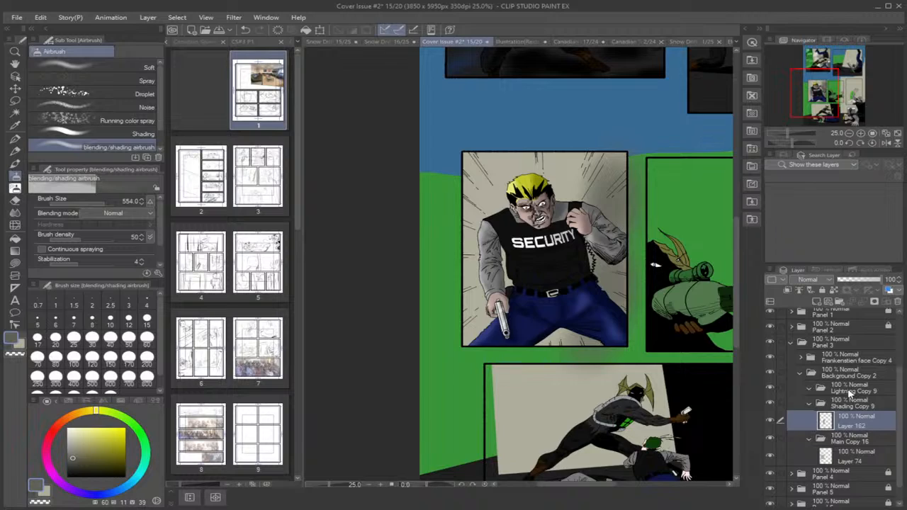
# Create a new layer in Lightning Copy 9 and set the drawing colour to a lighter tint of the beige background.
pyautogui.click(850, 395)
pyautogui.click(817, 303)
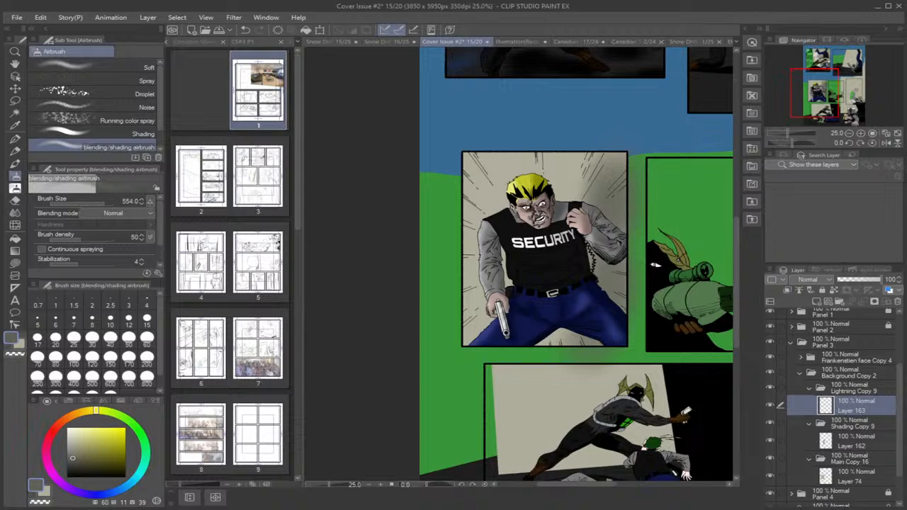
pyautogui.click(14, 128)
pyautogui.click(503, 167)
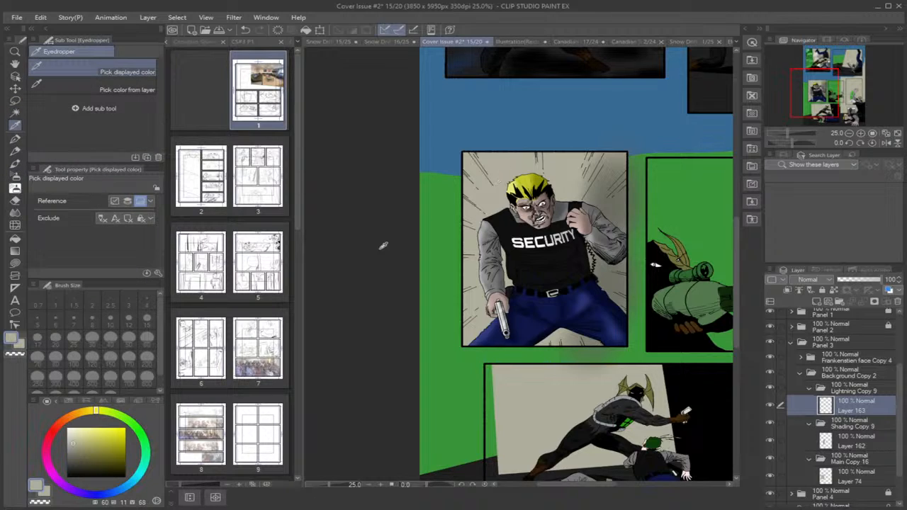
pyautogui.moveTo(75, 441); pyautogui.dragTo(75, 431)
# Paint a light glow over the upper-left corner of the guard panel's background using the Soft airbrush at brush size 319.6.
pyautogui.click(15, 176)
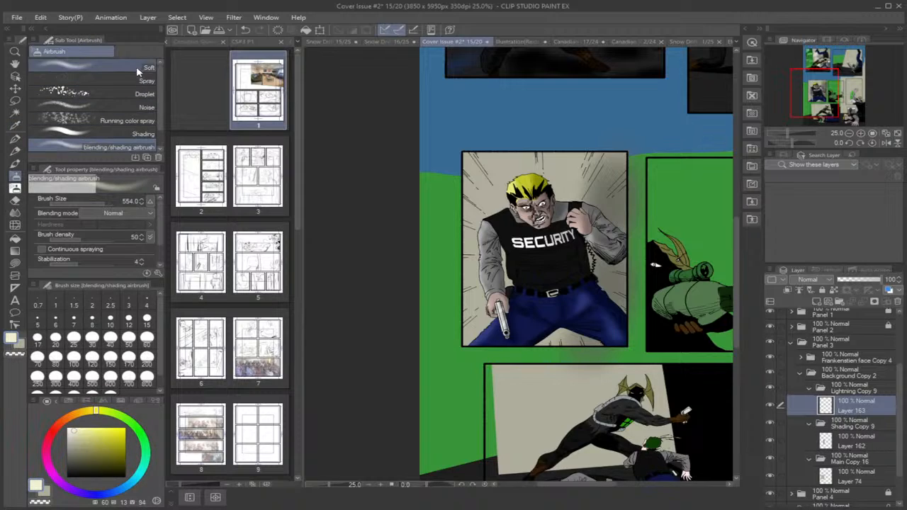
pyautogui.click(106, 67)
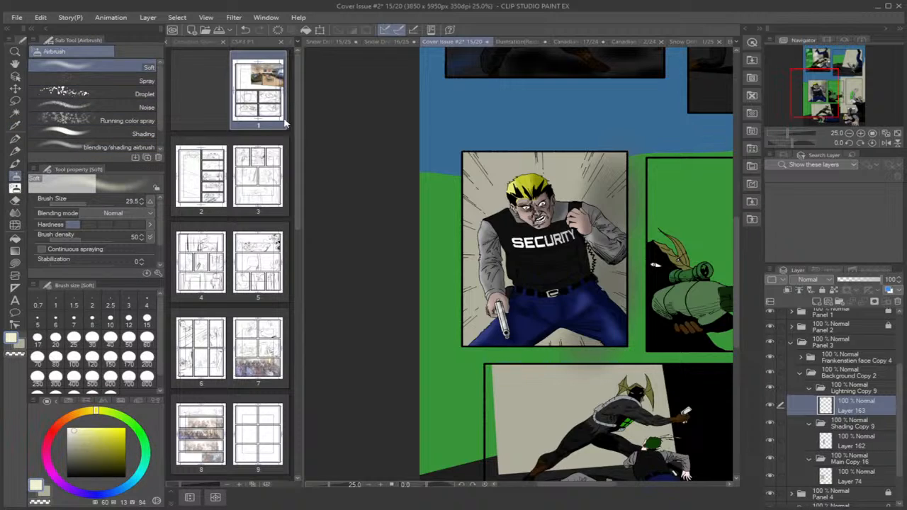
pyautogui.click(90, 204)
pyautogui.moveTo(94, 205); pyautogui.dragTo(105, 205)
pyautogui.moveTo(501, 163)
pyautogui.mouseDown()
pyautogui.moveTo(470, 198)
pyautogui.moveTo(476, 174)
pyautogui.moveTo(477, 191)
pyautogui.moveTo(496, 165)
pyautogui.moveTo(473, 185)
pyautogui.moveTo(471, 173)
pyautogui.moveTo(490, 161)
pyautogui.mouseUp()
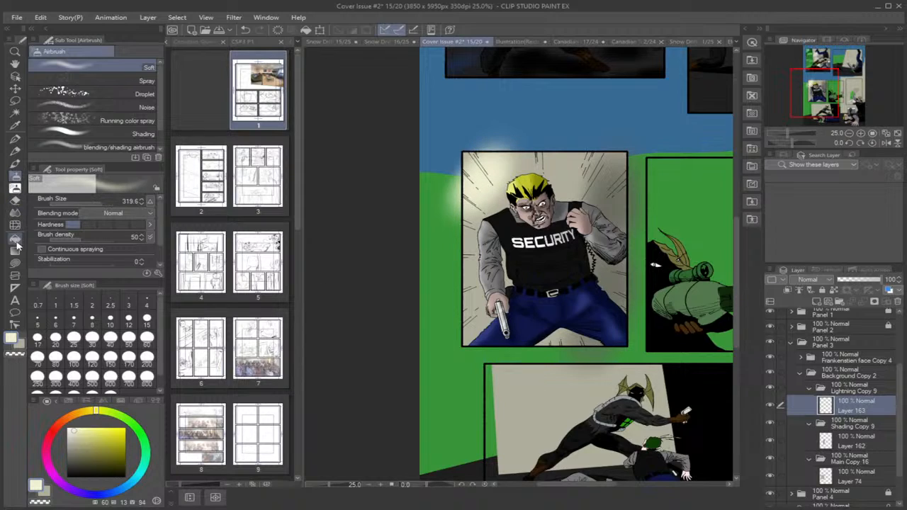
# Erase the glow that spills outside the guard panel's left and top borders using the Kneaded eraser at size 73.7.
pyautogui.click(15, 201)
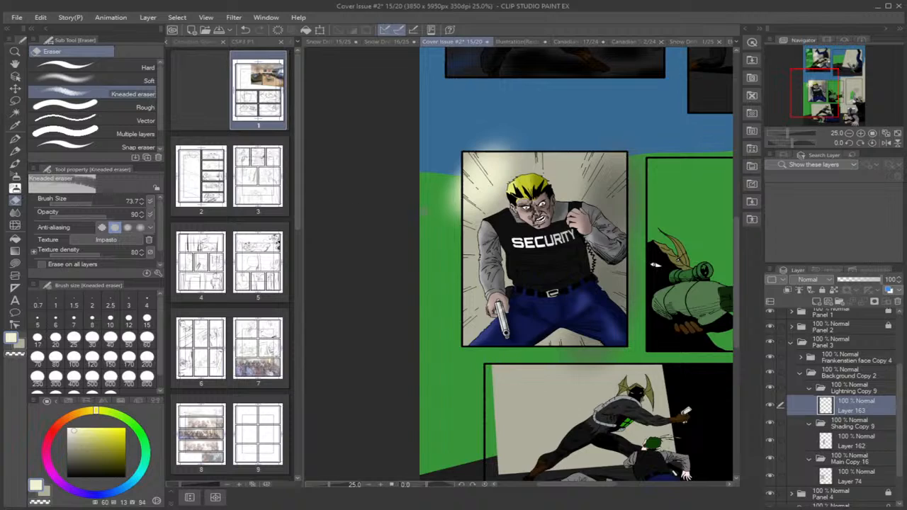
pyautogui.moveTo(457, 211)
pyautogui.mouseDown()
pyautogui.moveTo(454, 193)
pyautogui.moveTo(438, 209)
pyautogui.mouseUp()
pyautogui.moveTo(444, 162); pyautogui.dragTo(455, 207)
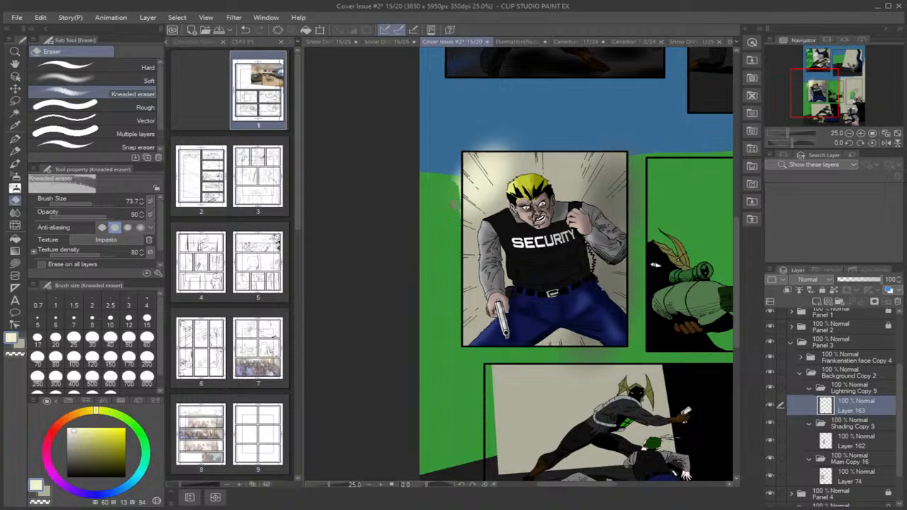
pyautogui.moveTo(454, 176)
pyautogui.mouseDown()
pyautogui.moveTo(456, 200)
pyautogui.moveTo(456, 162)
pyautogui.moveTo(452, 196)
pyautogui.mouseUp()
pyautogui.moveTo(504, 129)
pyautogui.mouseDown()
pyautogui.moveTo(478, 144)
pyautogui.moveTo(522, 139)
pyautogui.moveTo(469, 133)
pyautogui.moveTo(508, 133)
pyautogui.moveTo(473, 143)
pyautogui.moveTo(516, 144)
pyautogui.mouseUp()
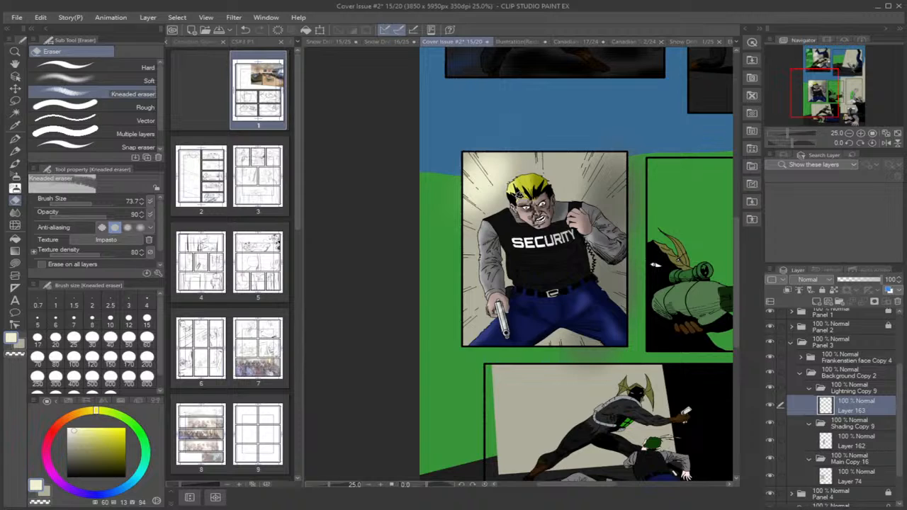
pyautogui.scroll(-2, 518, 193)
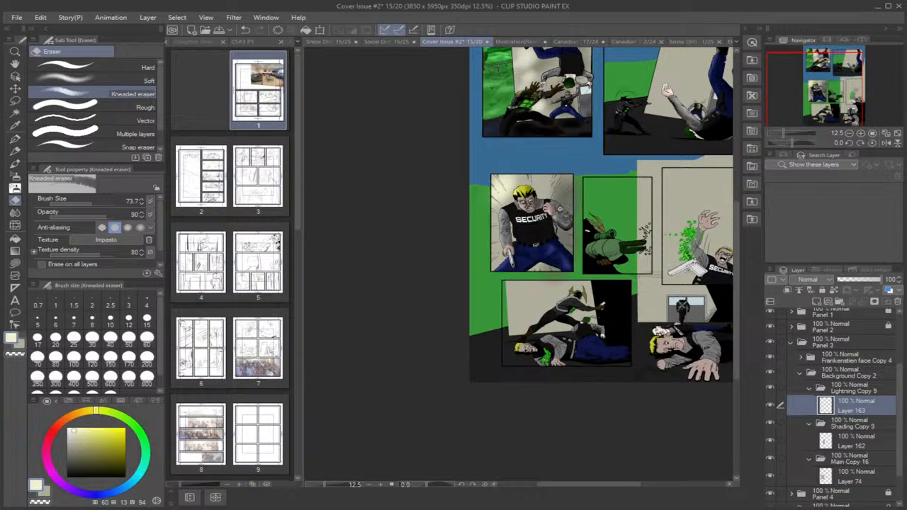
pyautogui.scroll(2, 558, 202)
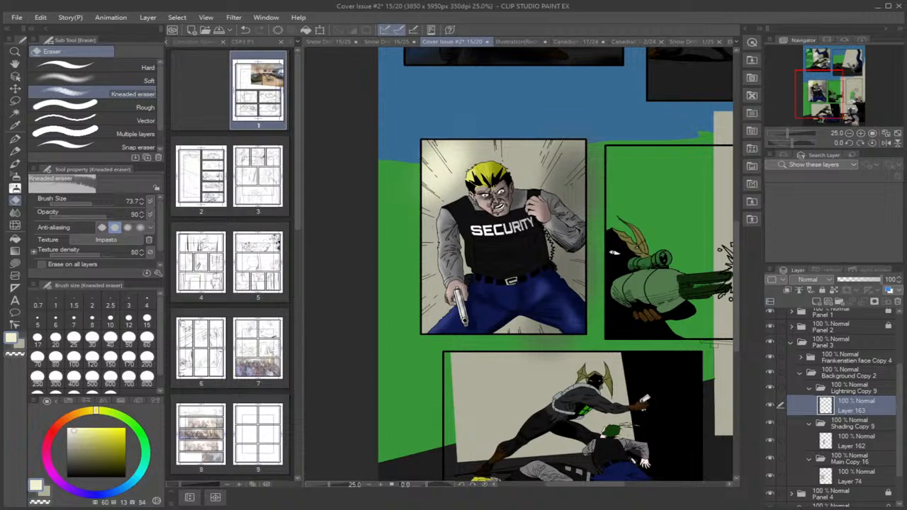
# Collapse Background Copy 2 with its subfolders and the Panel 3 folder, and lock Panel 3.
pyautogui.moveTo(593, 487); pyautogui.dragTo(654, 489)
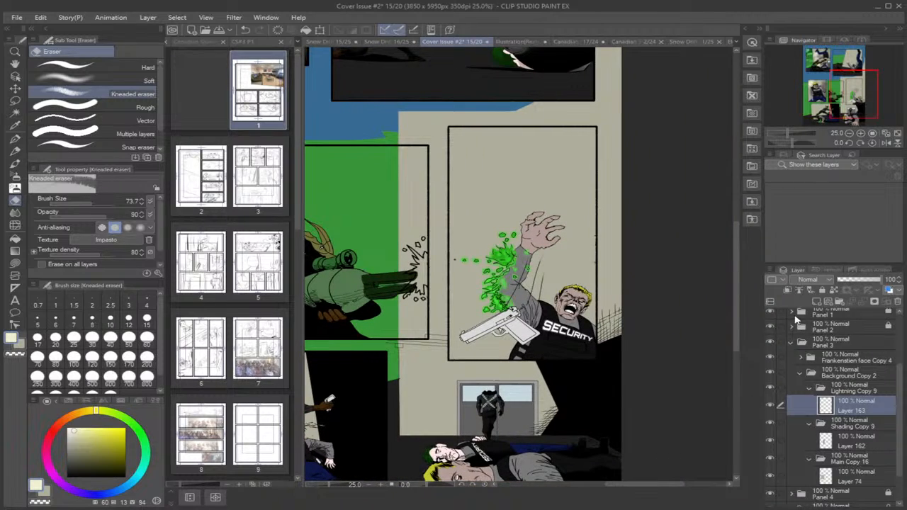
pyautogui.click(810, 389)
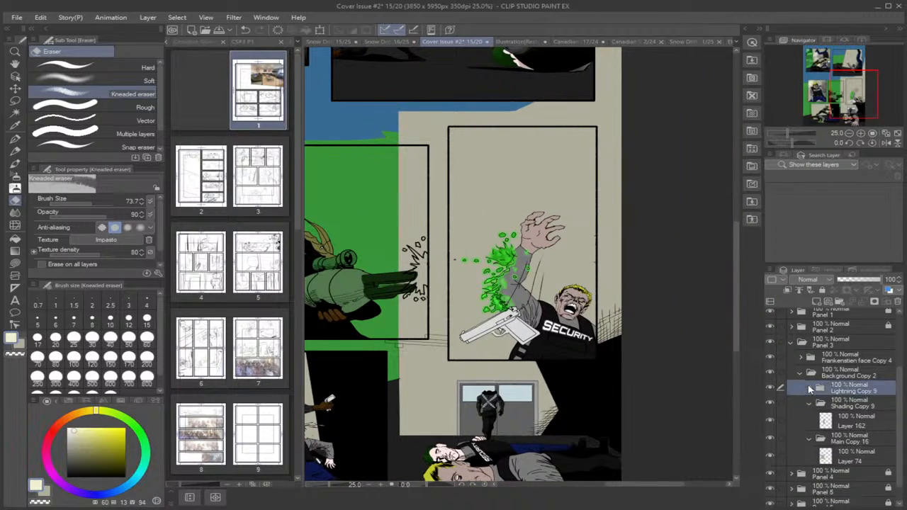
pyautogui.click(810, 404)
pyautogui.click(810, 421)
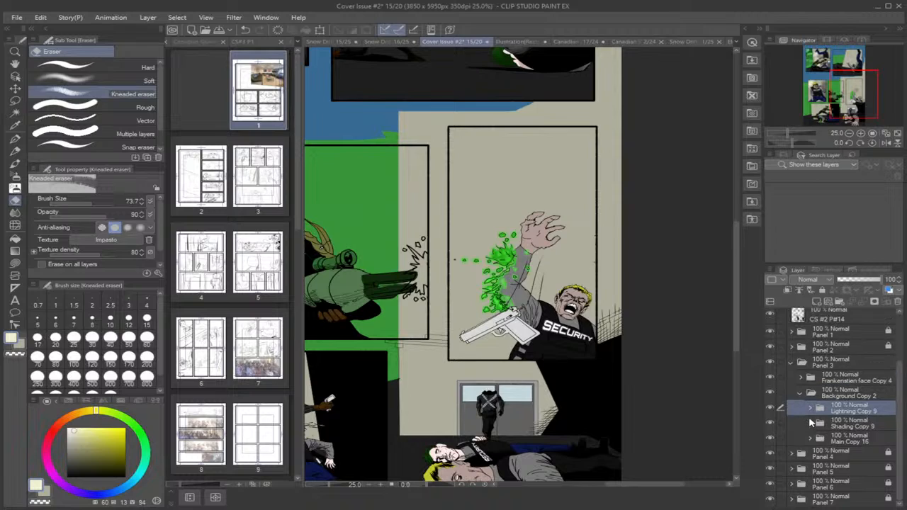
pyautogui.click(801, 395)
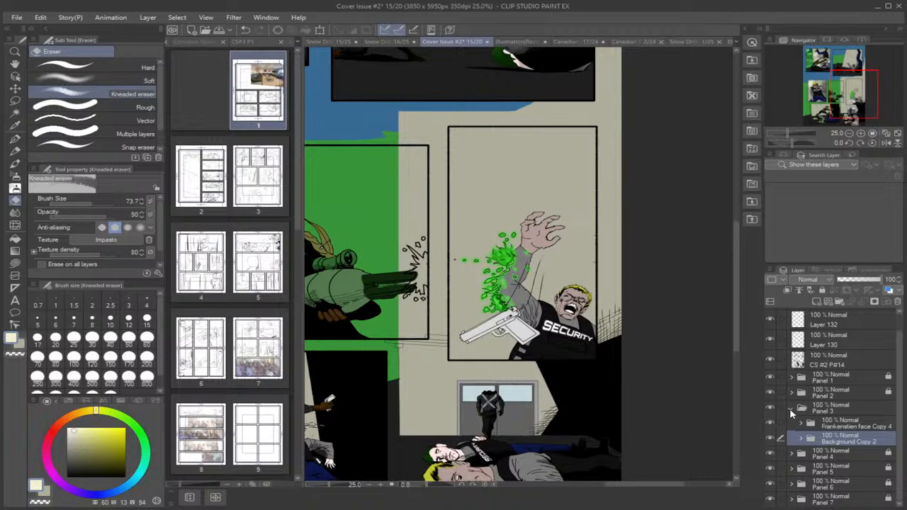
pyautogui.click(792, 411)
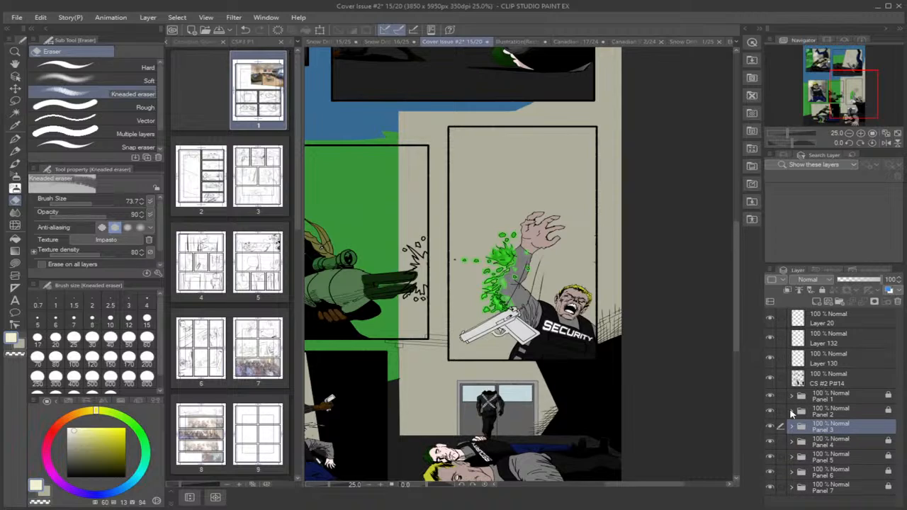
pyautogui.click(824, 291)
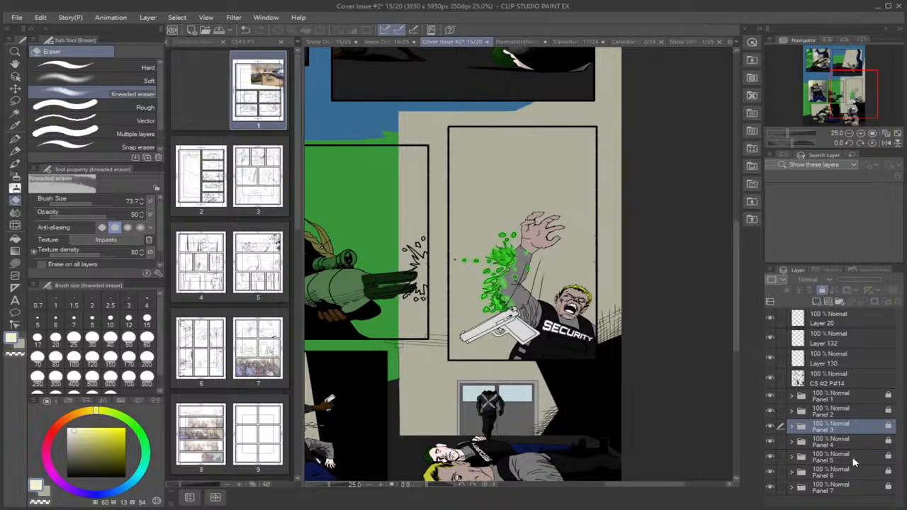
# Unlock the Panel 5 layer folder and expand it to work on the panel with the screaming guard.
pyautogui.click(855, 462)
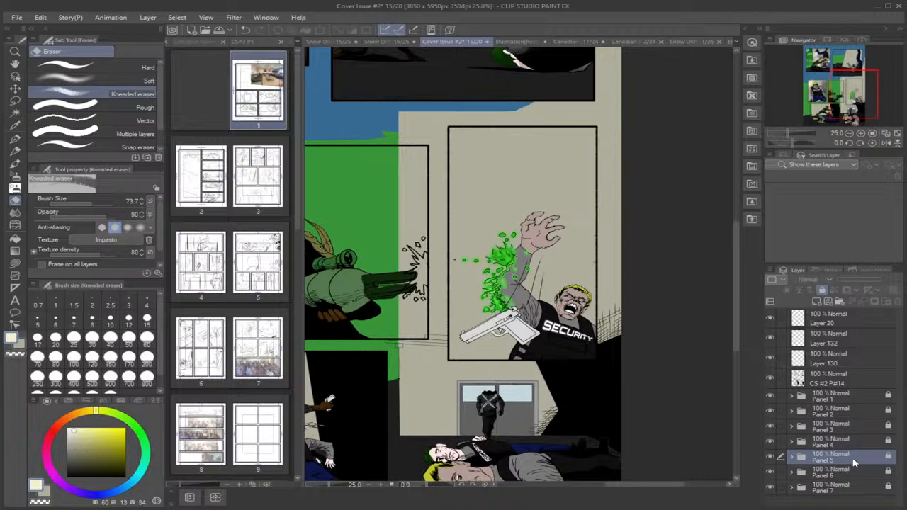
pyautogui.click(822, 294)
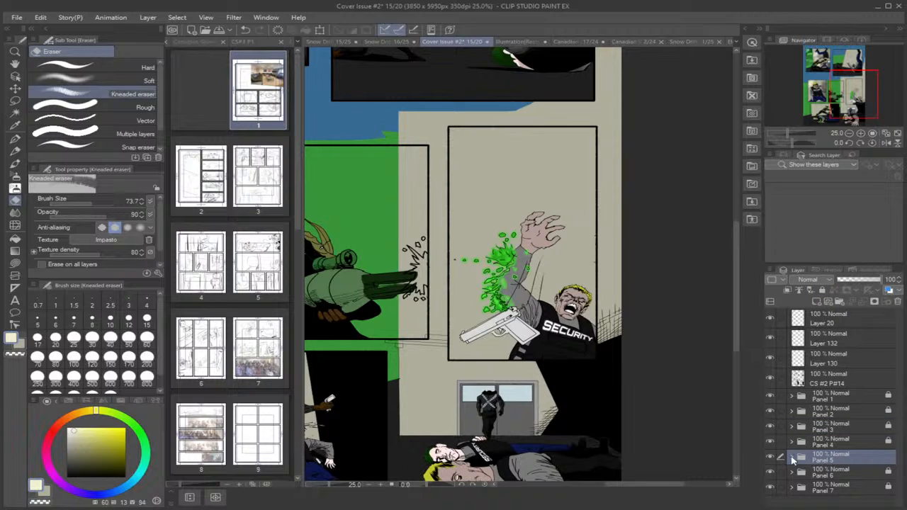
pyautogui.click(792, 458)
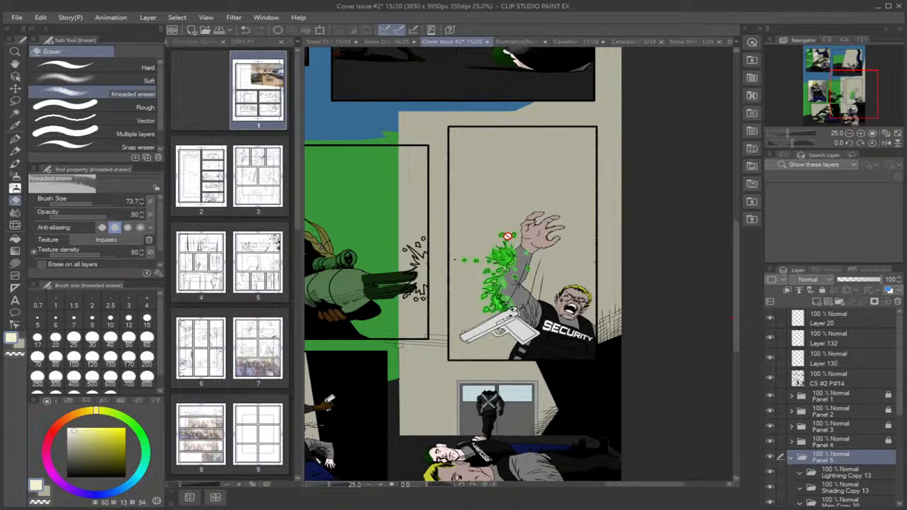
pyautogui.scroll(2, 507, 236)
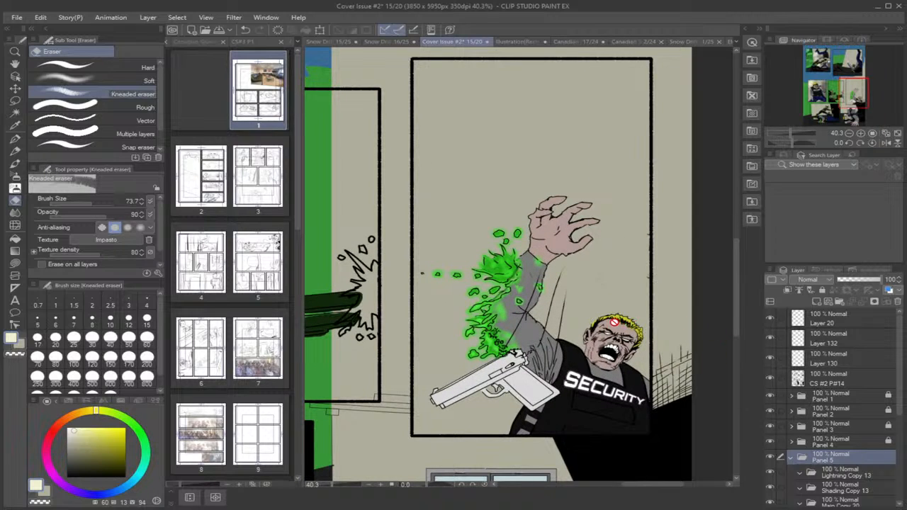
pyautogui.scroll(2, 614, 323)
pyautogui.scroll(-2, 613, 323)
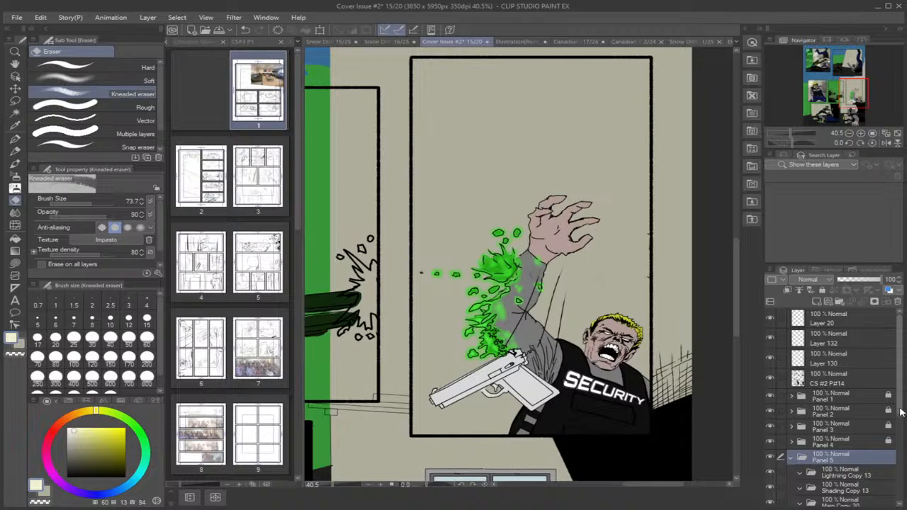
# Move Layers 84 to 88 of Panel 5 into the Main Copy 20 folder and collapse that folder.
pyautogui.scroll(-5, 901, 410)
pyautogui.scroll(-1, 901, 410)
pyautogui.click(859, 466)
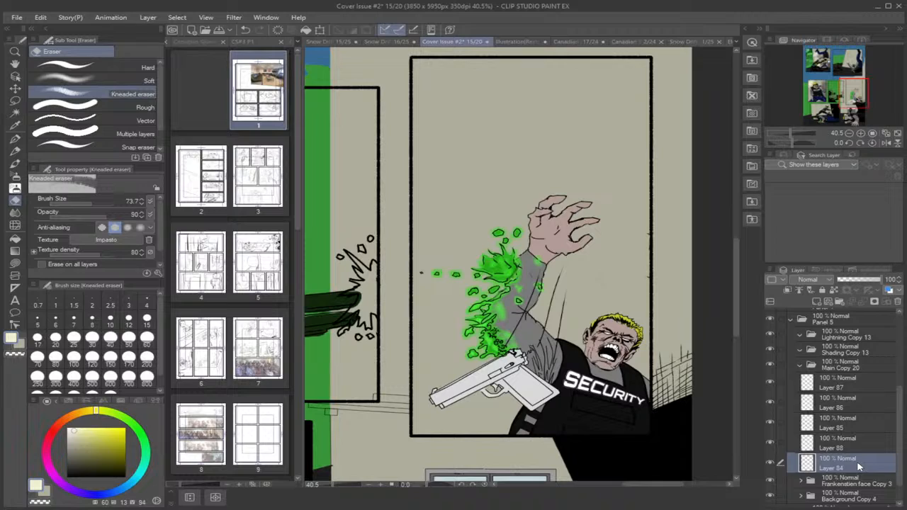
pyautogui.keyDown('shift'); pyautogui.click(843, 386); pyautogui.keyUp('shift')
pyautogui.moveTo(844, 386); pyautogui.dragTo(849, 370)
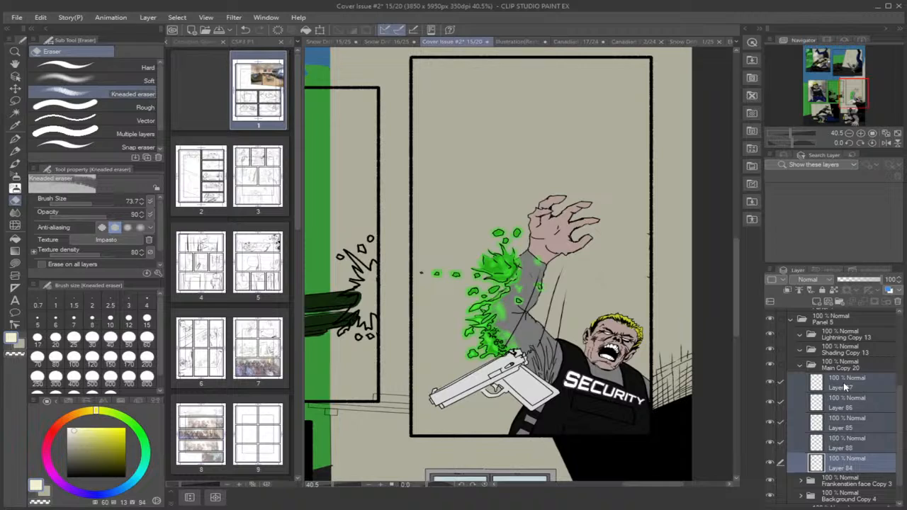
pyautogui.click(800, 366)
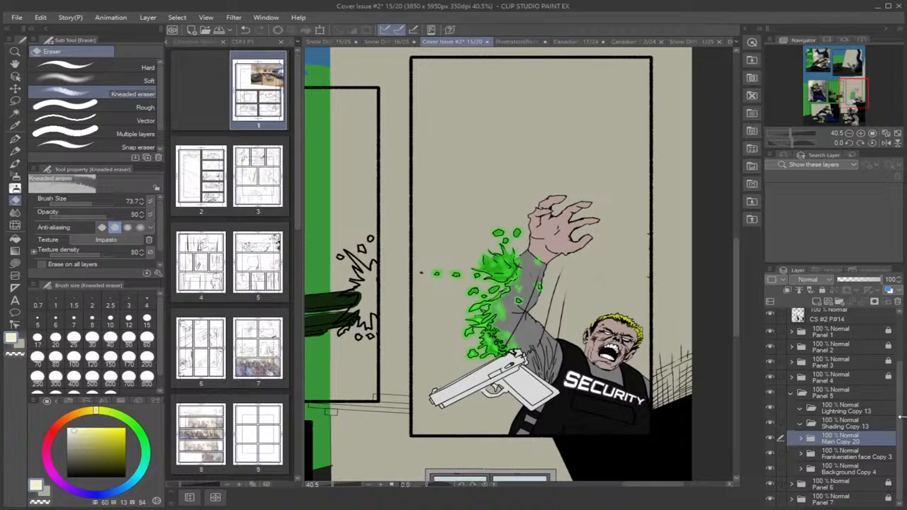
# Check what Layer 84 in the Main Copy 20 folder contains by hiding and showing it, and collapse the folder.
pyautogui.click(801, 438)
pyautogui.scroll(-5, 897, 437)
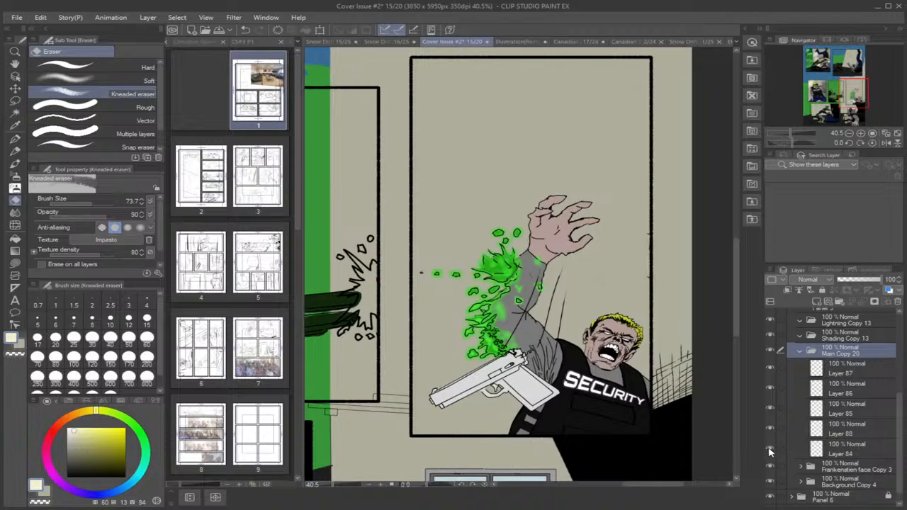
pyautogui.click(770, 450)
pyautogui.click(770, 450)
pyautogui.click(800, 352)
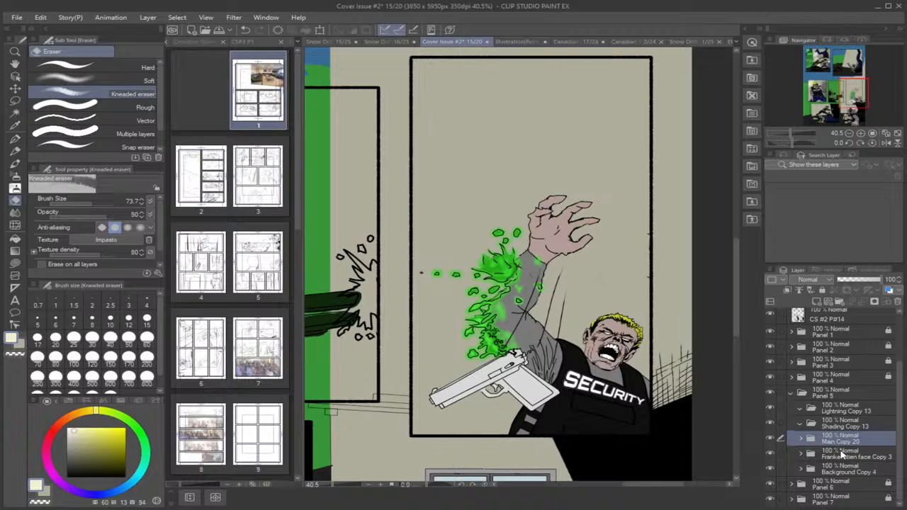
# Expand the Frankenstein face Copy 3 folder and move all its color layers, from Layer 6 up to Layer 89, into Main Copy 21.
pyautogui.click(803, 458)
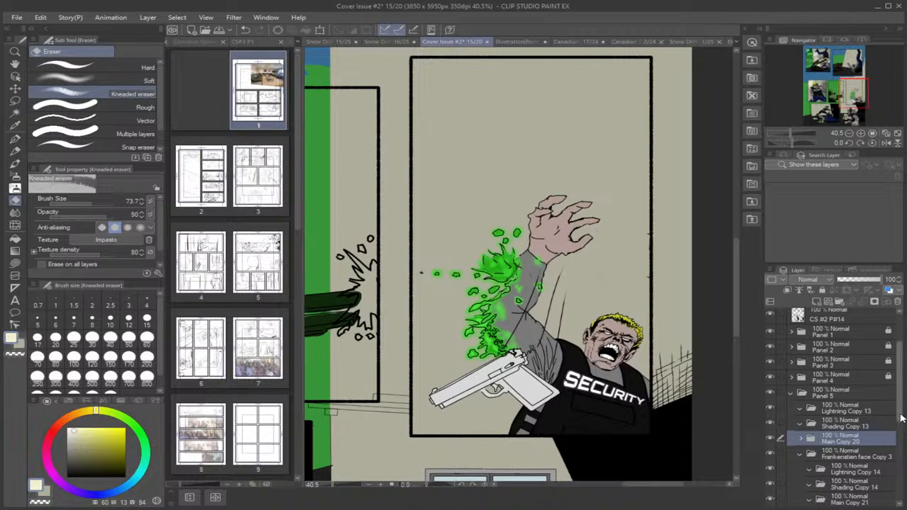
pyautogui.moveTo(899, 417); pyautogui.dragTo(897, 482)
pyautogui.click(856, 482)
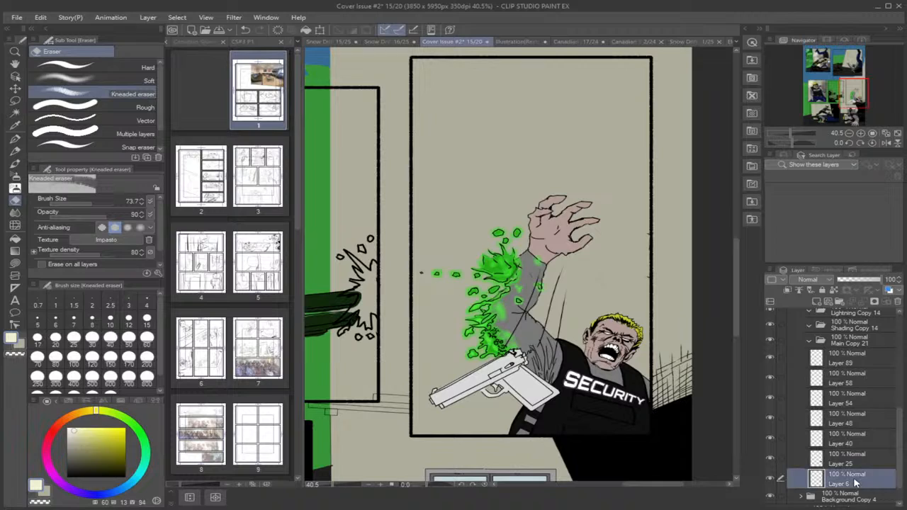
pyautogui.keyDown('shift'); pyautogui.click(853, 364); pyautogui.keyUp('shift')
pyautogui.moveTo(852, 364); pyautogui.dragTo(858, 346)
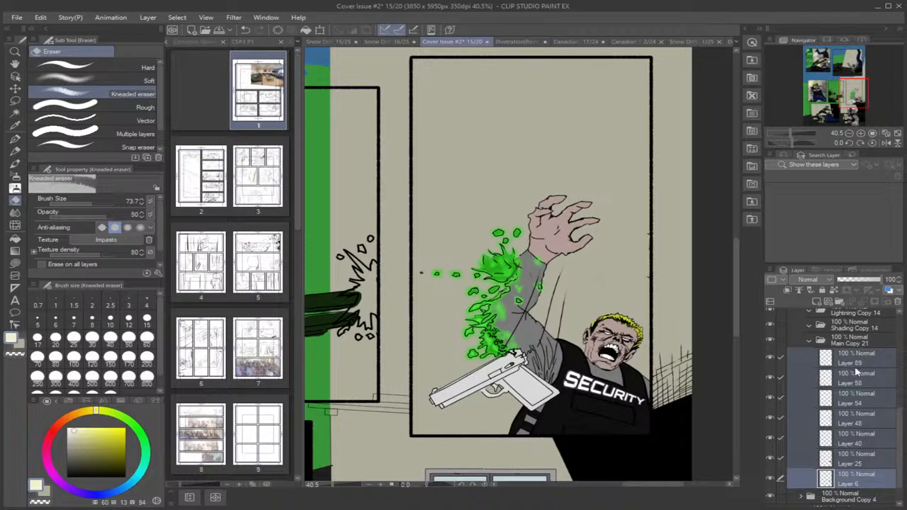
# Load the guard's gray shirt on Layer 6 as a selection in the Panel 5 artwork.
pyautogui.click(851, 462)
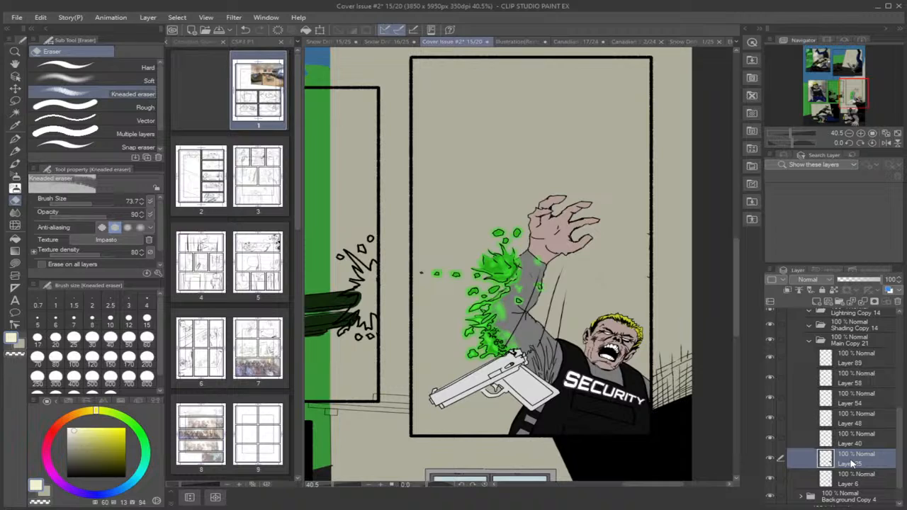
pyautogui.click(853, 484)
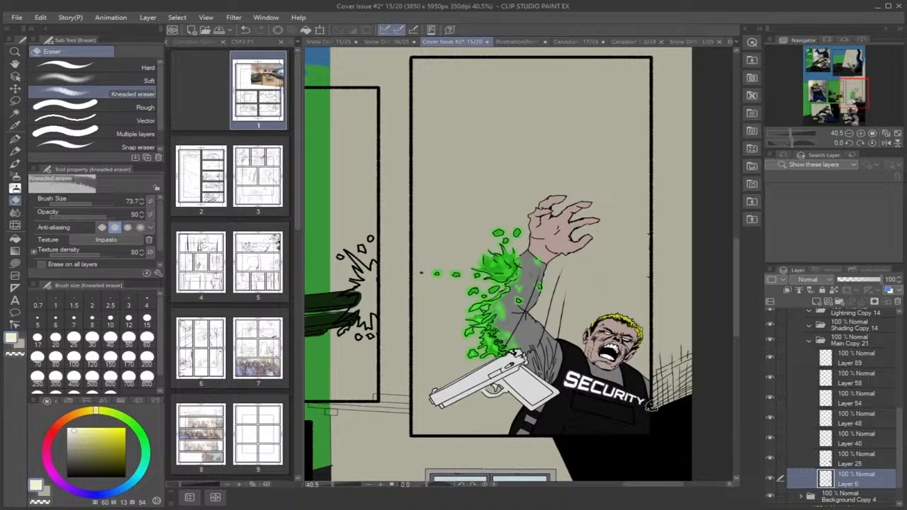
pyautogui.scroll(2, 627, 362)
pyautogui.scroll(-1, 627, 358)
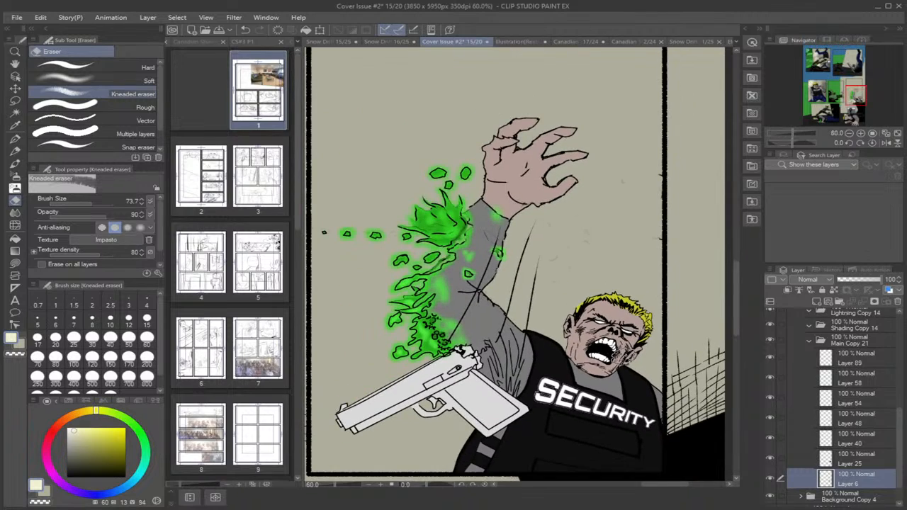
pyautogui.moveTo(737, 323); pyautogui.dragTo(735, 325)
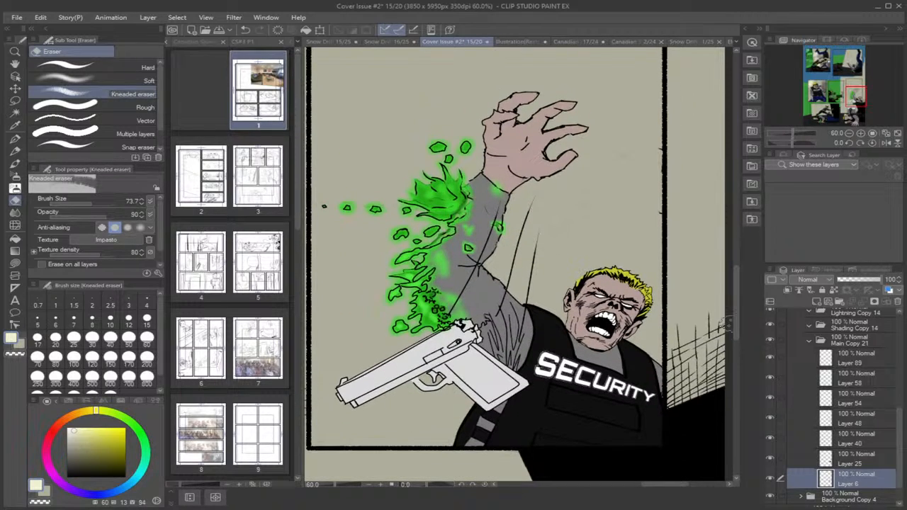
pyautogui.moveTo(674, 487); pyautogui.dragTo(669, 488)
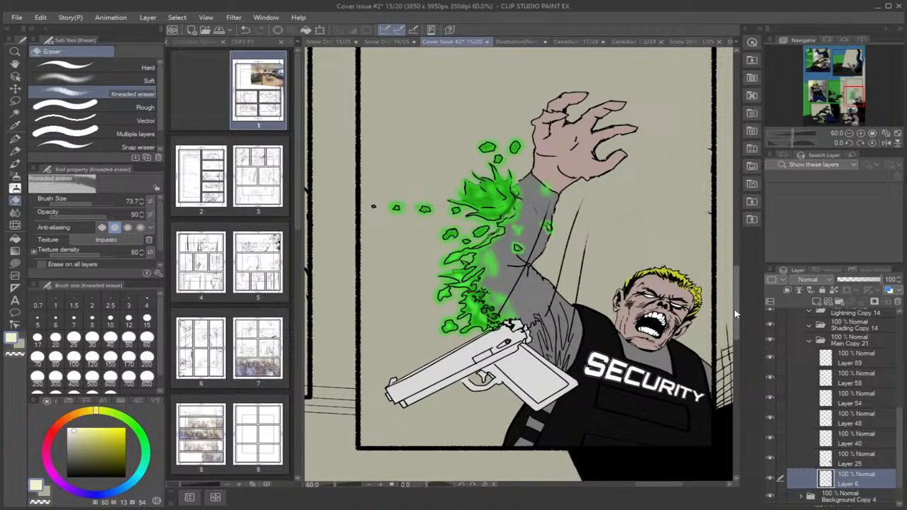
pyautogui.scroll(2, 737, 306)
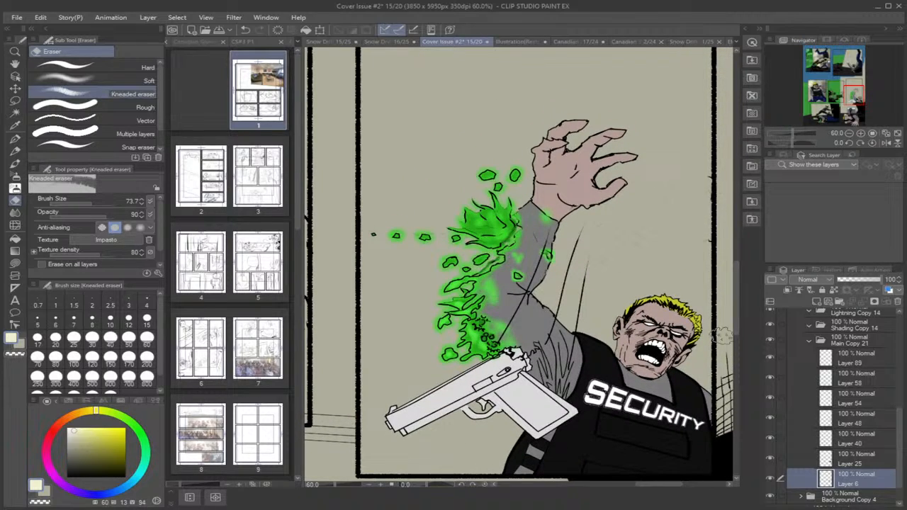
pyautogui.moveTo(669, 487); pyautogui.dragTo(667, 488)
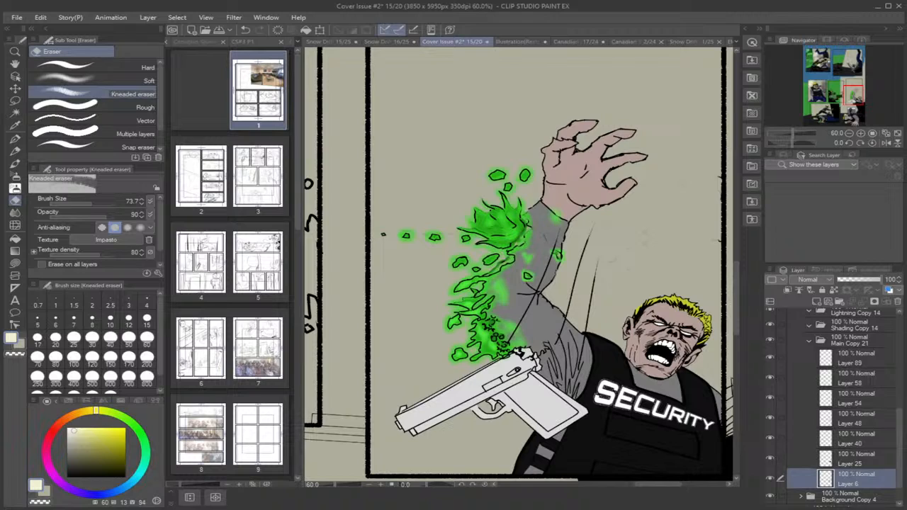
pyautogui.keyDown('ctrl'); pyautogui.click(841, 362); pyautogui.keyUp('ctrl')
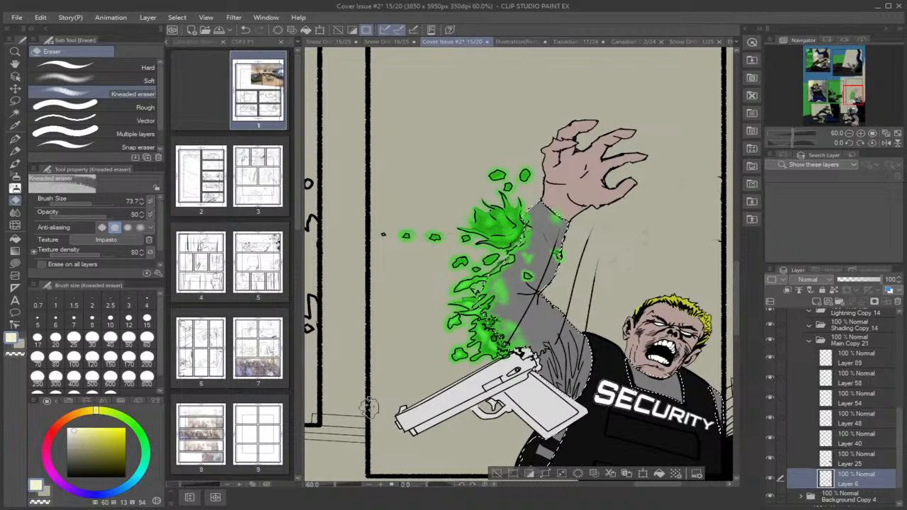
# Sample the gray of the guard's sleeve, darken it as the shading color, and add a new layer in the Shading Copy 14 folder.
pyautogui.click(15, 126)
pyautogui.click(546, 321)
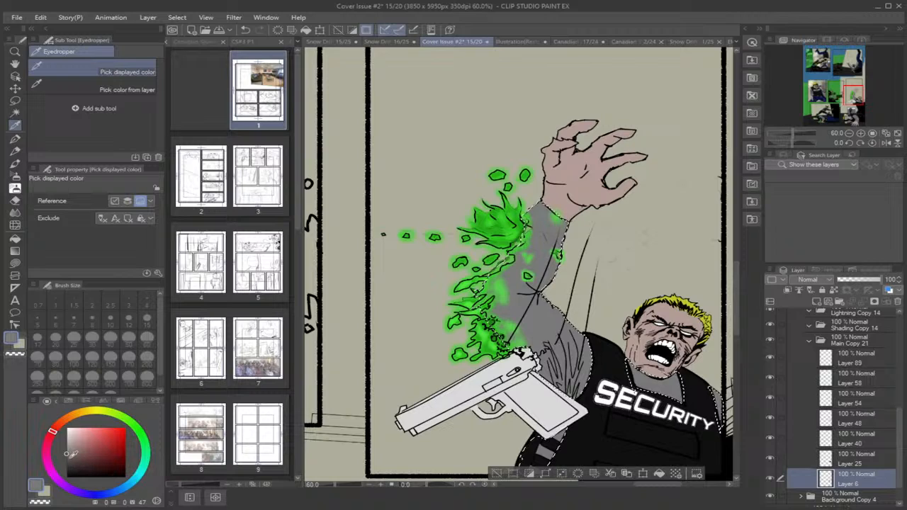
pyautogui.moveTo(71, 452); pyautogui.dragTo(67, 461)
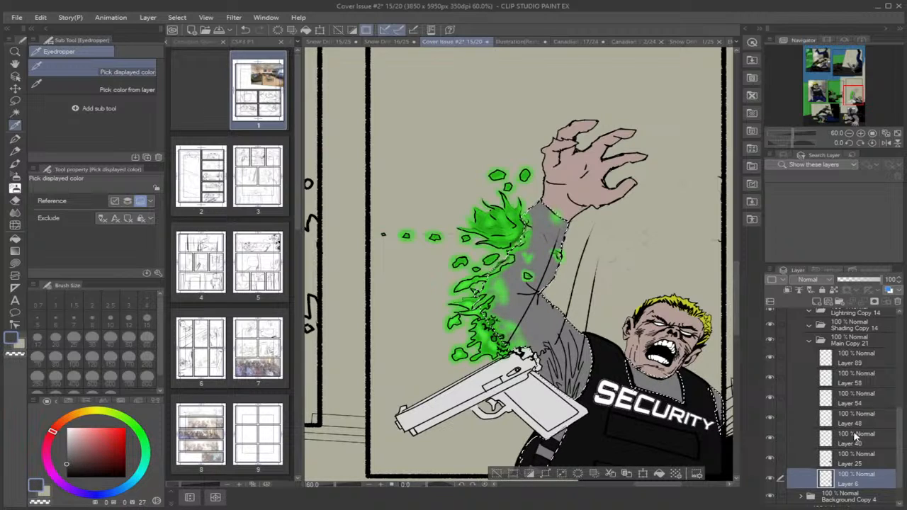
pyautogui.click(843, 328)
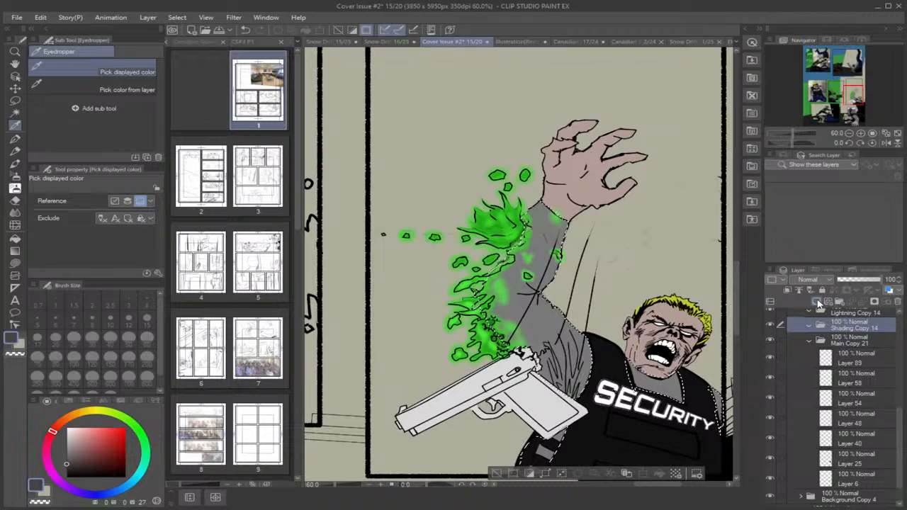
pyautogui.click(819, 303)
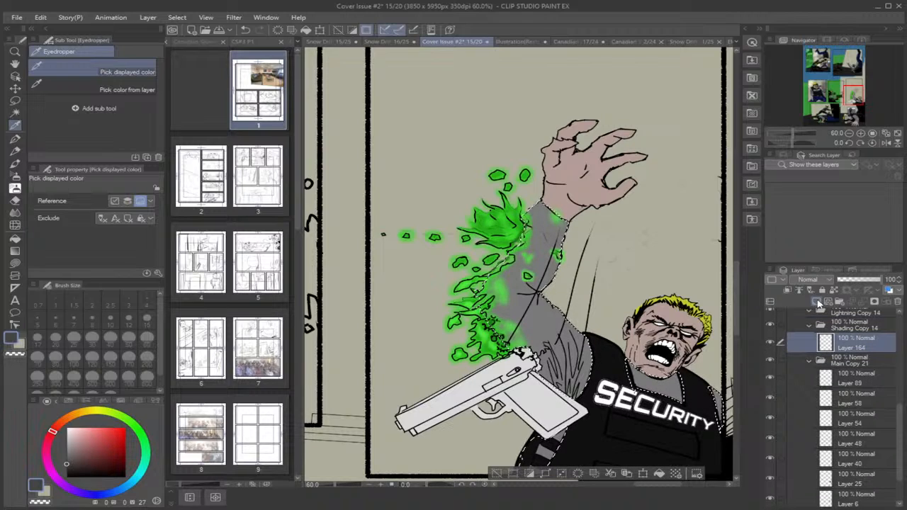
# Shade the guard's gray sleeve and collar with the blending/shading airbrush, using brush size 88.5 and a finer 38.8.
pyautogui.click(17, 176)
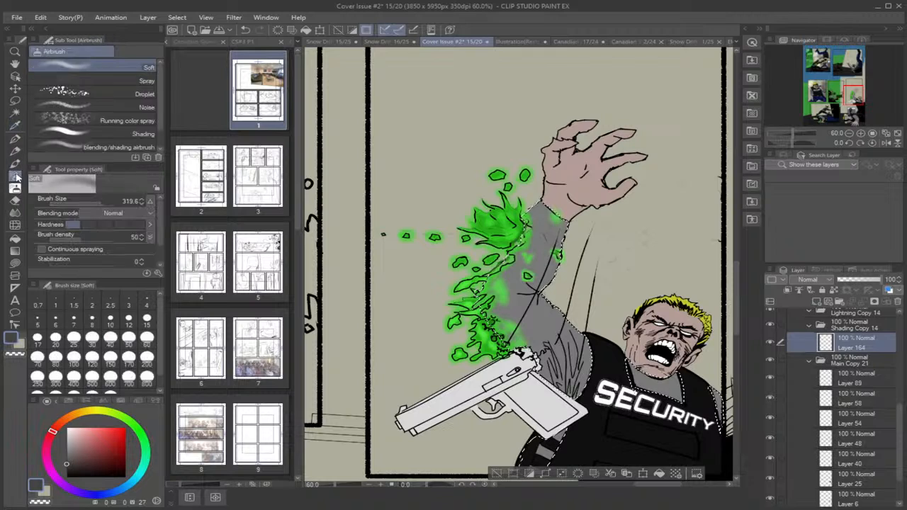
pyautogui.click(121, 147)
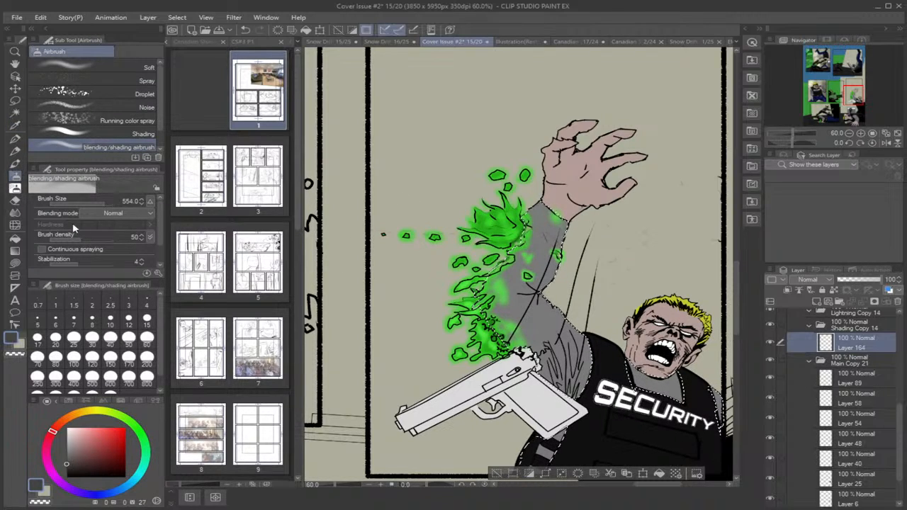
pyautogui.moveTo(106, 203)
pyautogui.mouseDown()
pyautogui.moveTo(91, 202)
pyautogui.moveTo(99, 202)
pyautogui.mouseUp()
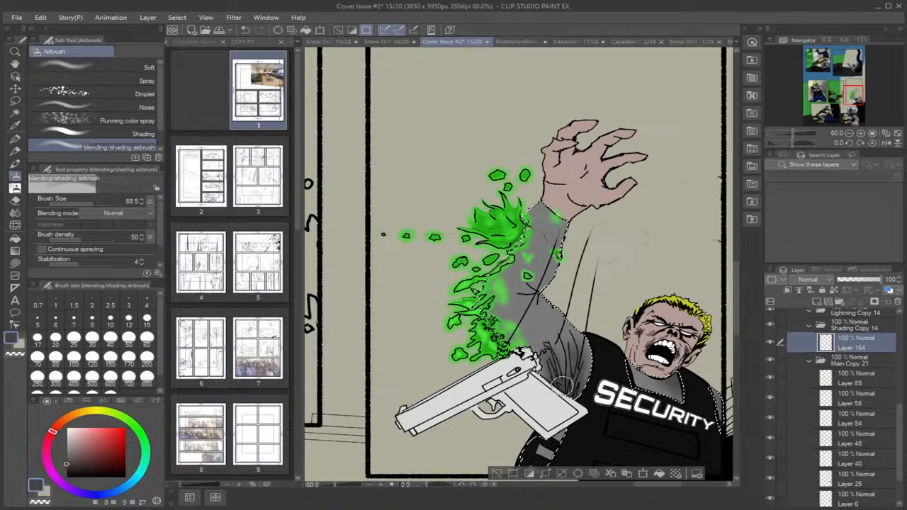
pyautogui.click(91, 205)
pyautogui.moveTo(91, 205)
pyautogui.mouseDown()
pyautogui.moveTo(103, 203)
pyautogui.moveTo(89, 202)
pyautogui.mouseUp()
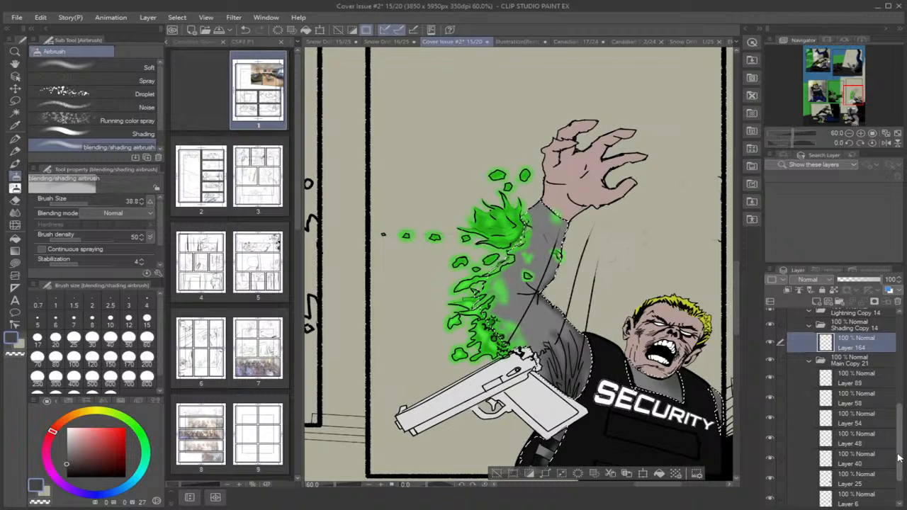
# Load the guard's black vest on Layer 25 as a selection and make shading Layer 164 the active layer.
pyautogui.scroll(-2, 898, 458)
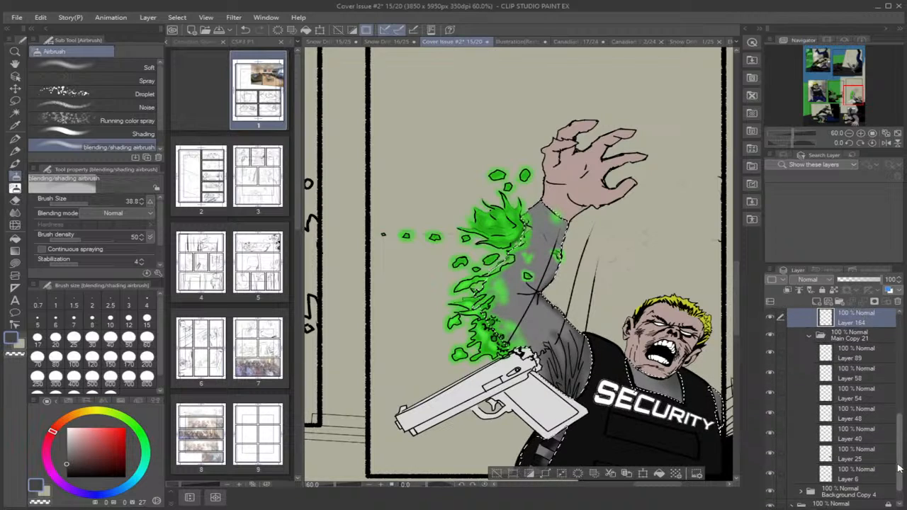
pyautogui.click(855, 455)
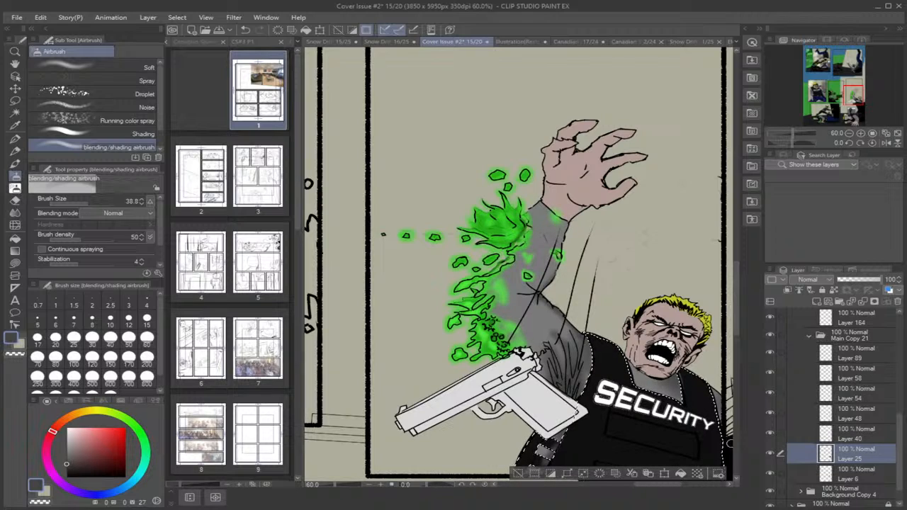
pyautogui.scroll(-2, 738, 333)
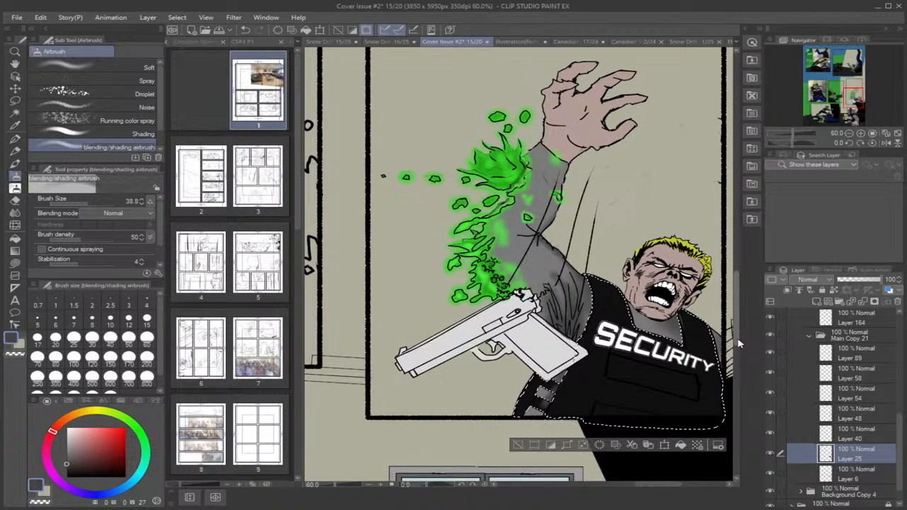
pyautogui.click(861, 319)
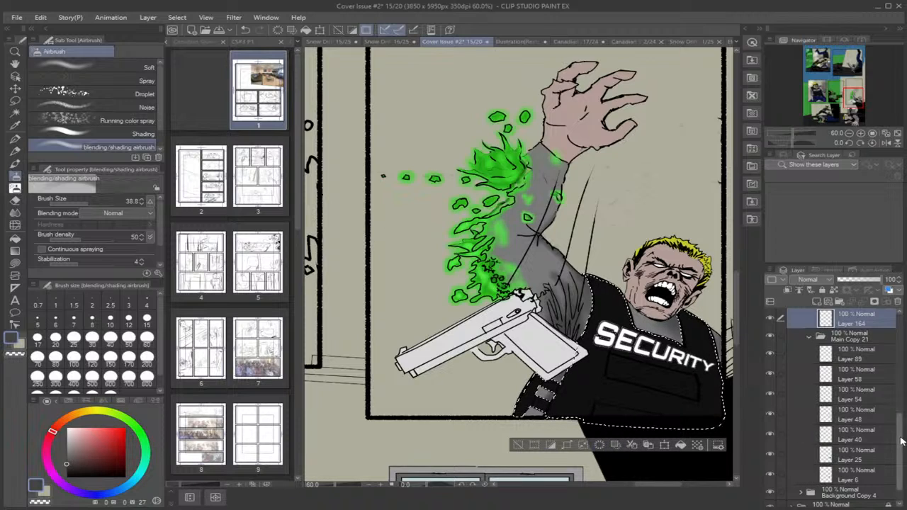
# Load the white SECURITY lettering on Layer 40 as a selection and check that layer by toggling its visibility.
pyautogui.scroll(2, 900, 431)
pyautogui.scroll(1, 900, 431)
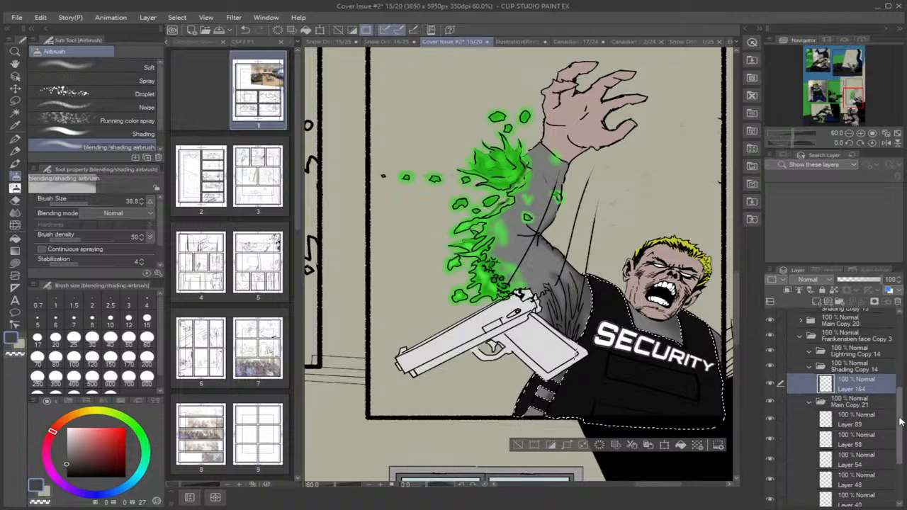
pyautogui.scroll(-2, 899, 436)
pyautogui.scroll(-2, 899, 437)
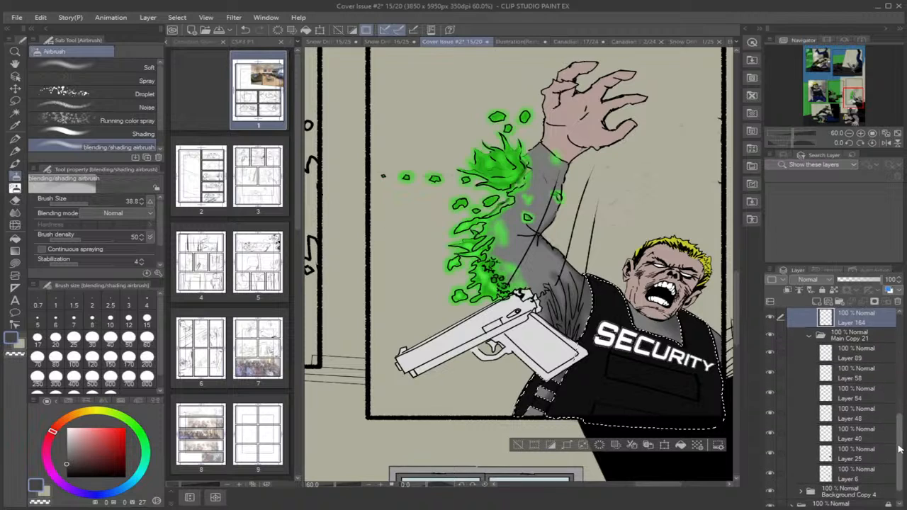
pyautogui.click(859, 431)
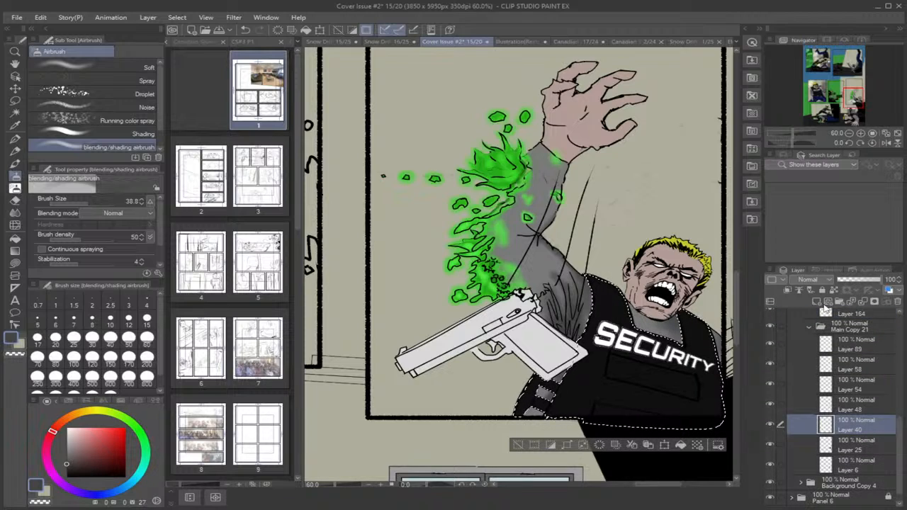
pyautogui.keyDown('ctrl'); pyautogui.click(786, 312); pyautogui.keyUp('ctrl')
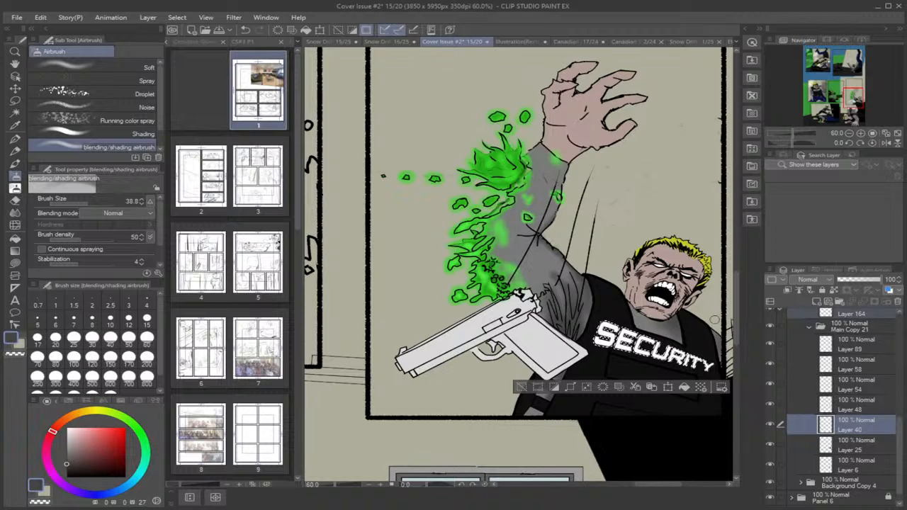
pyautogui.moveTo(738, 315)
pyautogui.mouseDown()
pyautogui.moveTo(738, 328)
pyautogui.moveTo(736, 318)
pyautogui.mouseUp()
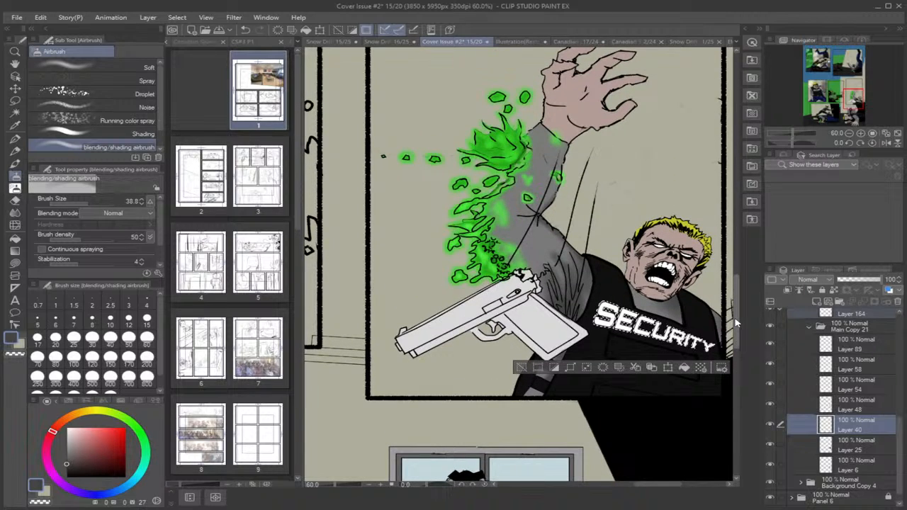
pyautogui.click(770, 425)
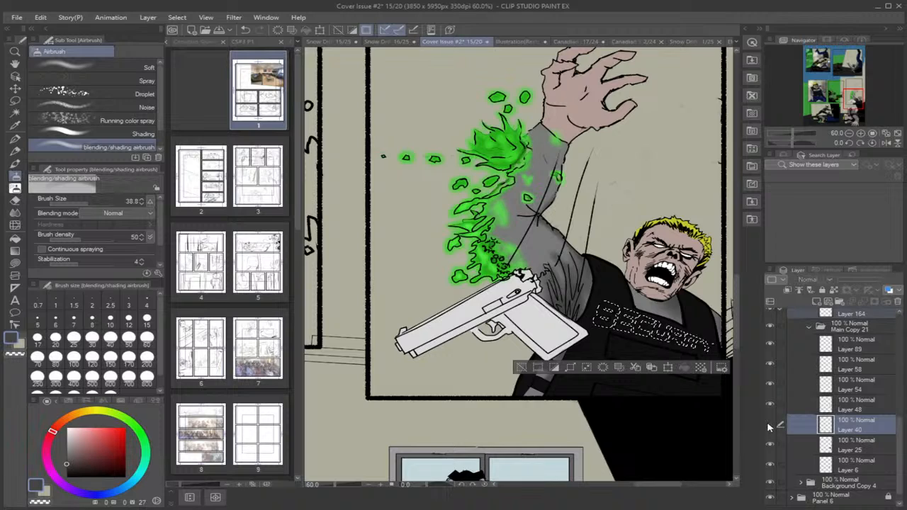
pyautogui.click(769, 425)
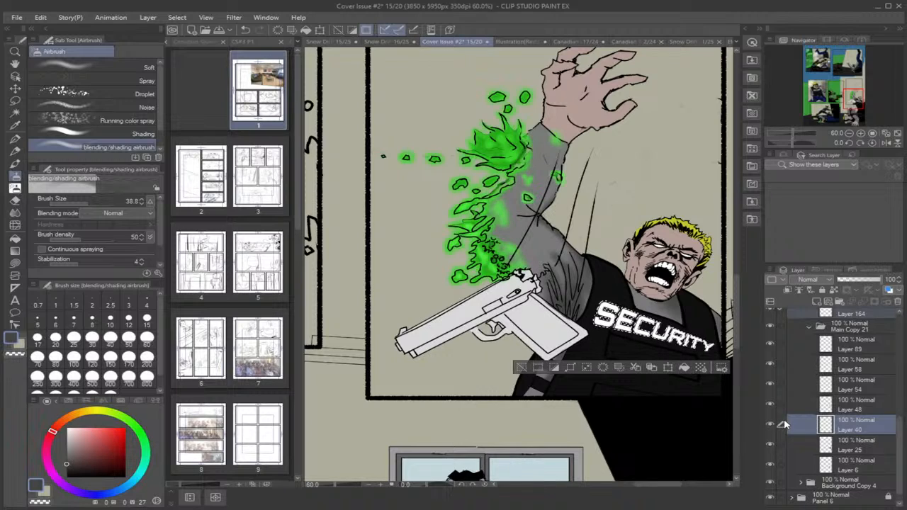
# Add a layer above Layer 164 in Shading Copy 14 and airbrush grey shading over the SECURITY lettering at brush size 140.
pyautogui.moveTo(901, 433); pyautogui.dragTo(902, 401)
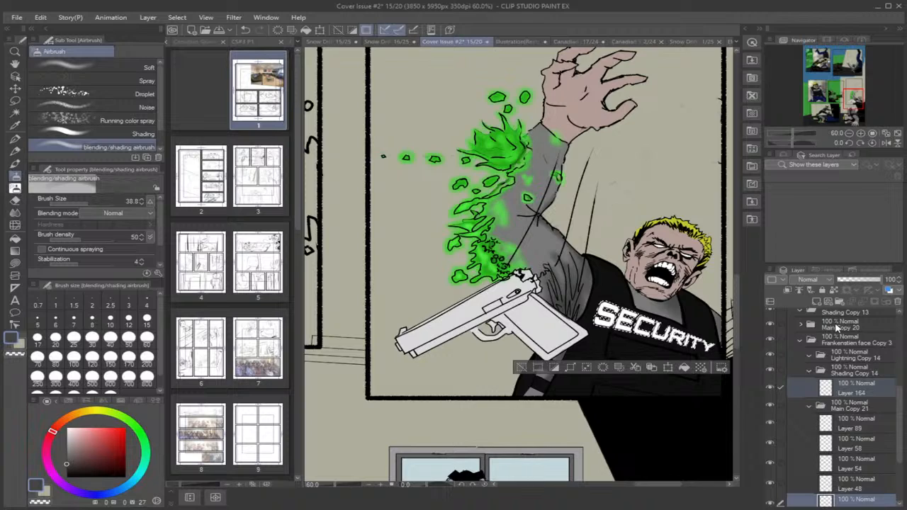
pyautogui.click(818, 303)
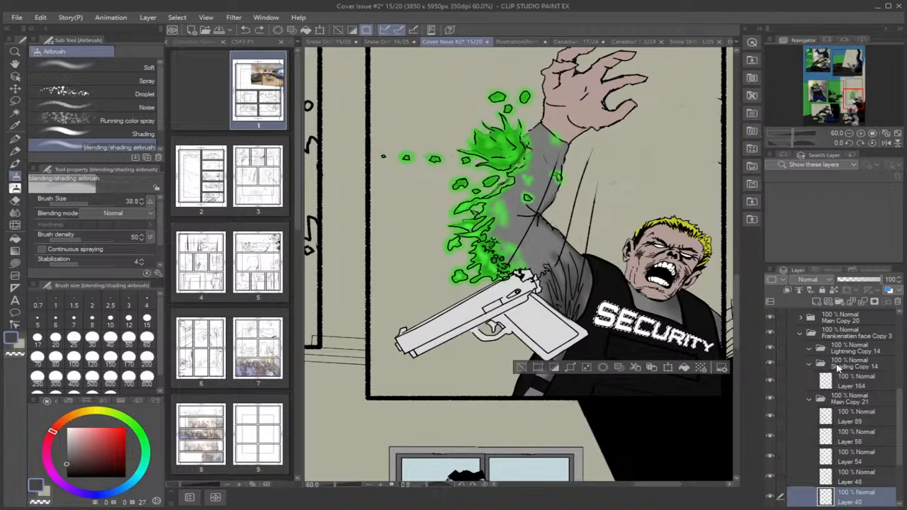
pyautogui.click(853, 386)
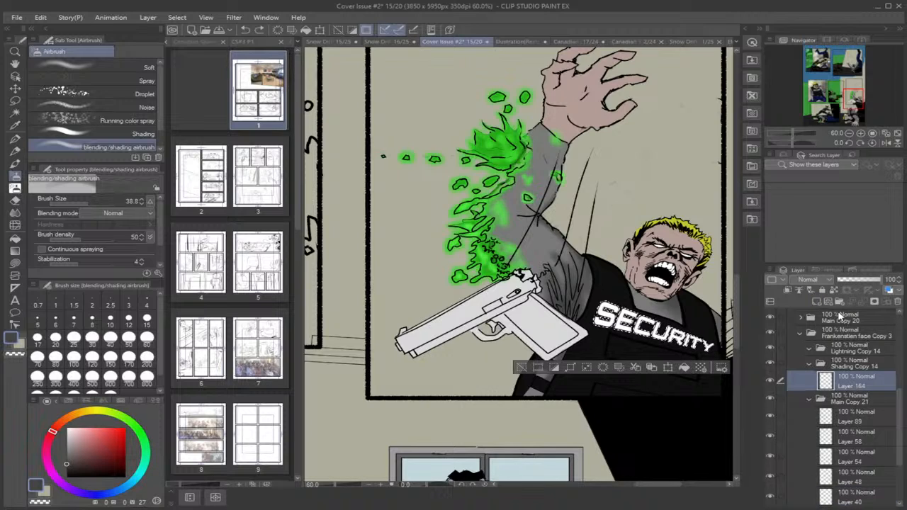
pyautogui.click(818, 303)
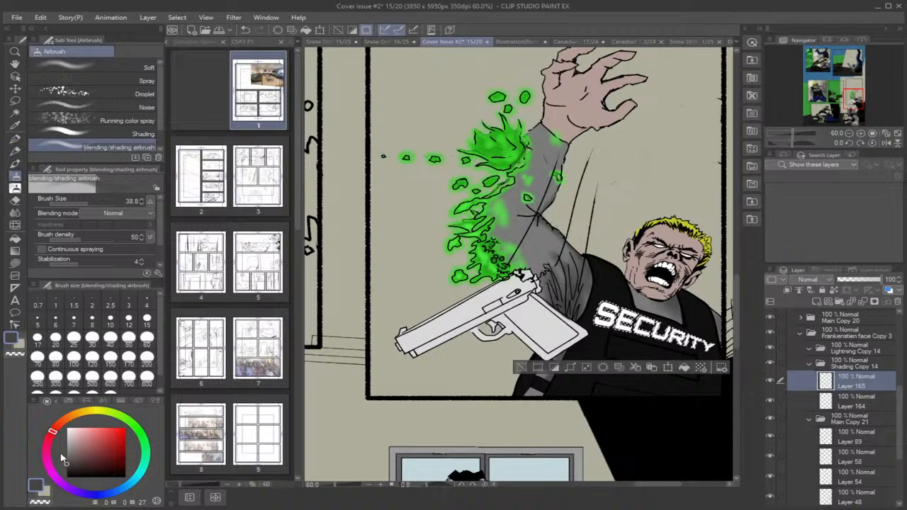
pyautogui.moveTo(69, 460); pyautogui.dragTo(68, 449)
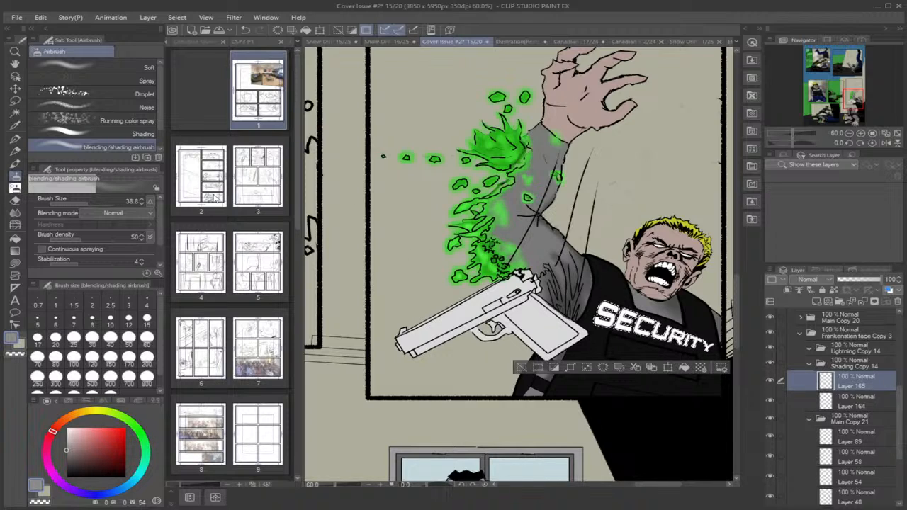
pyautogui.moveTo(89, 205); pyautogui.dragTo(100, 207)
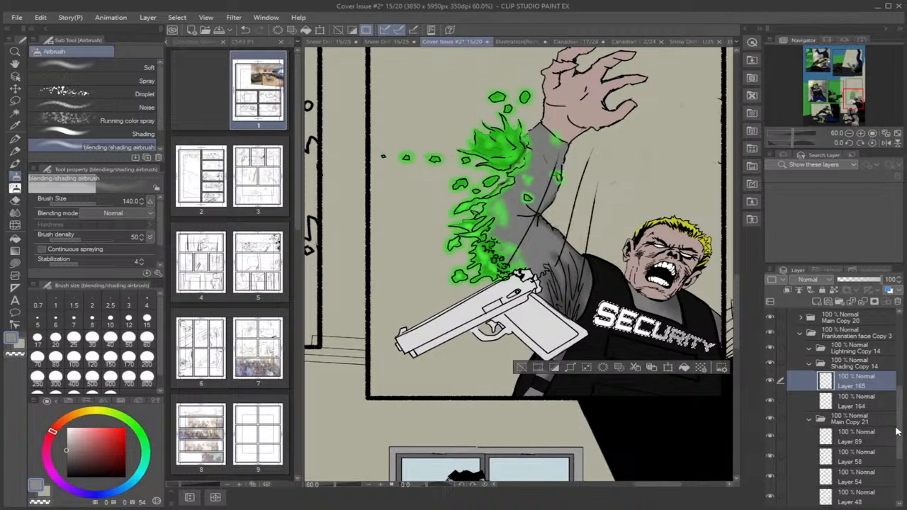
# Examine which parts of the guard Layers 40 and 48 contain by toggling each layer's visibility.
pyautogui.moveTo(897, 431); pyautogui.dragTo(900, 459)
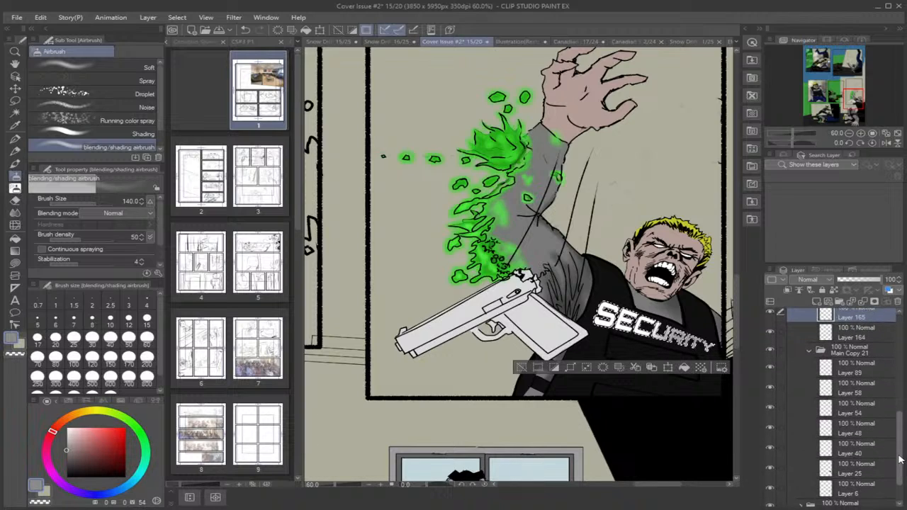
pyautogui.click(770, 448)
pyautogui.click(770, 448)
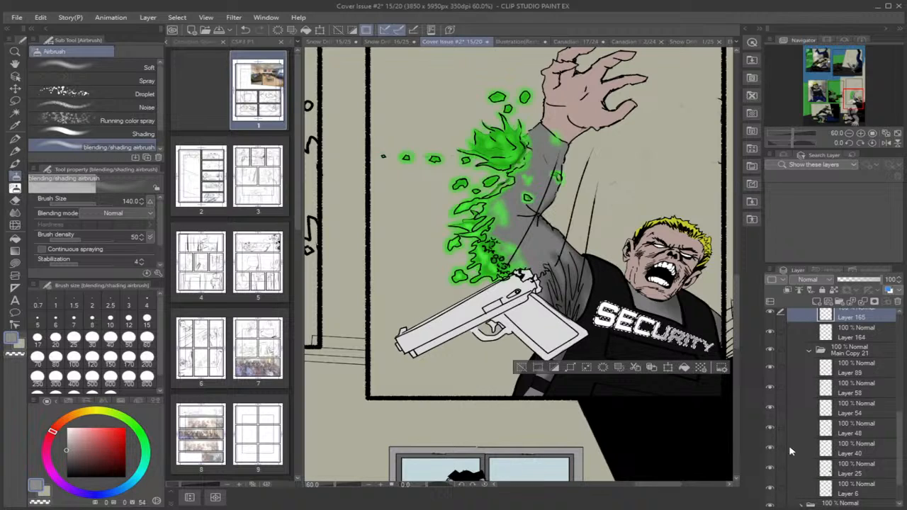
pyautogui.click(868, 451)
pyautogui.click(859, 431)
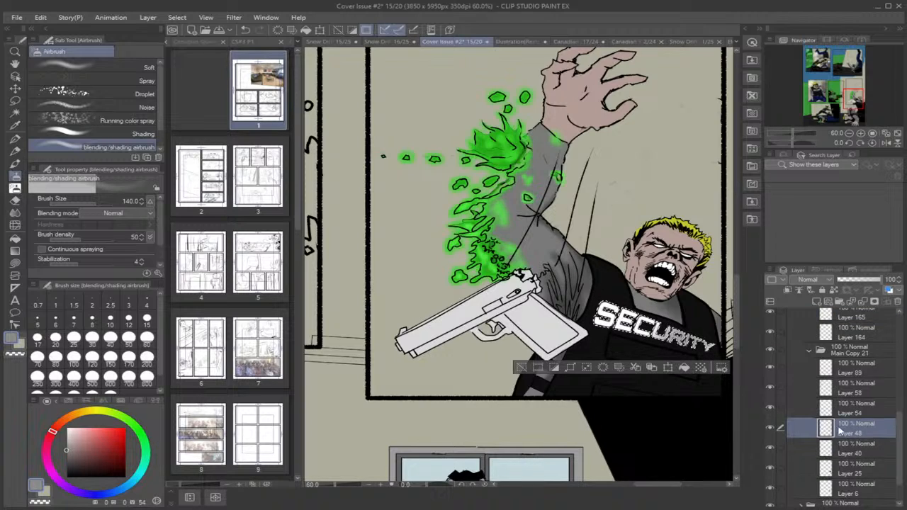
pyautogui.click(771, 428)
pyautogui.click(773, 428)
pyautogui.click(773, 428)
pyautogui.click(772, 428)
# Sample the raised hand's skin colour and darken it to a brown for the blending/shading airbrush.
pyautogui.click(15, 126)
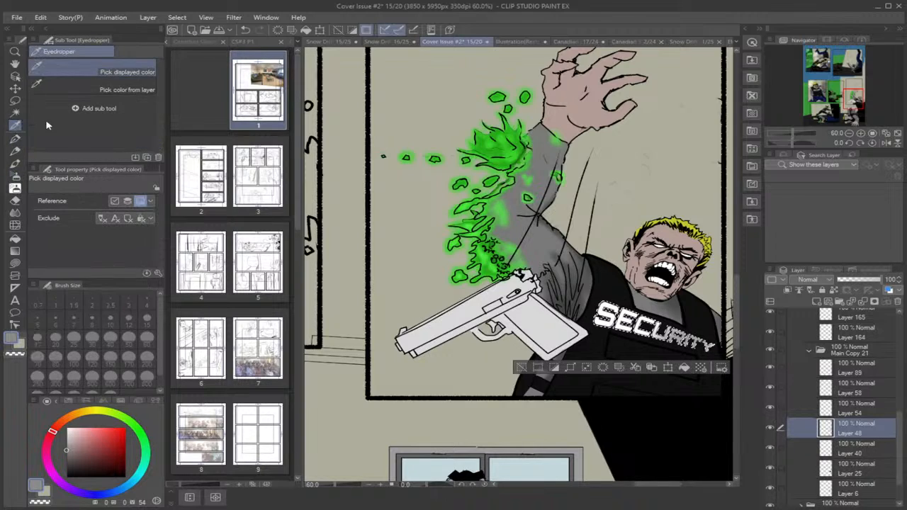
pyautogui.click(584, 110)
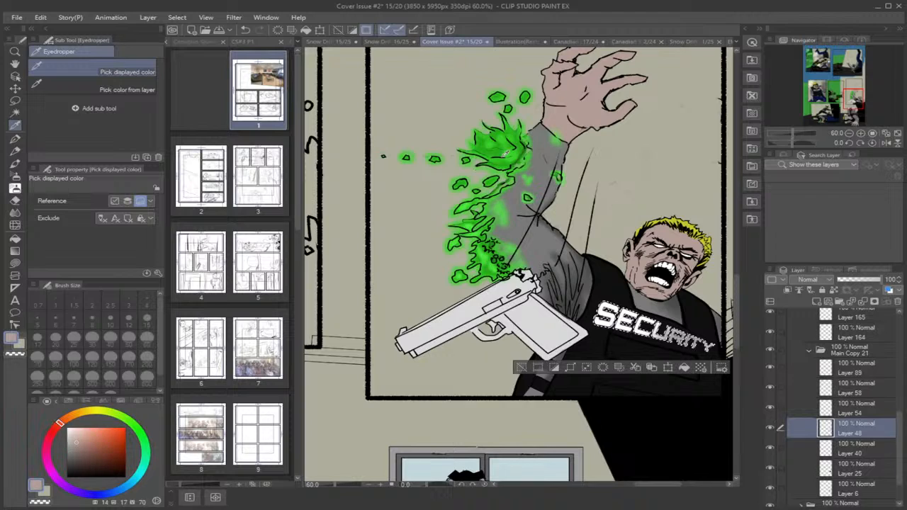
pyautogui.moveTo(78, 445); pyautogui.dragTo(79, 453)
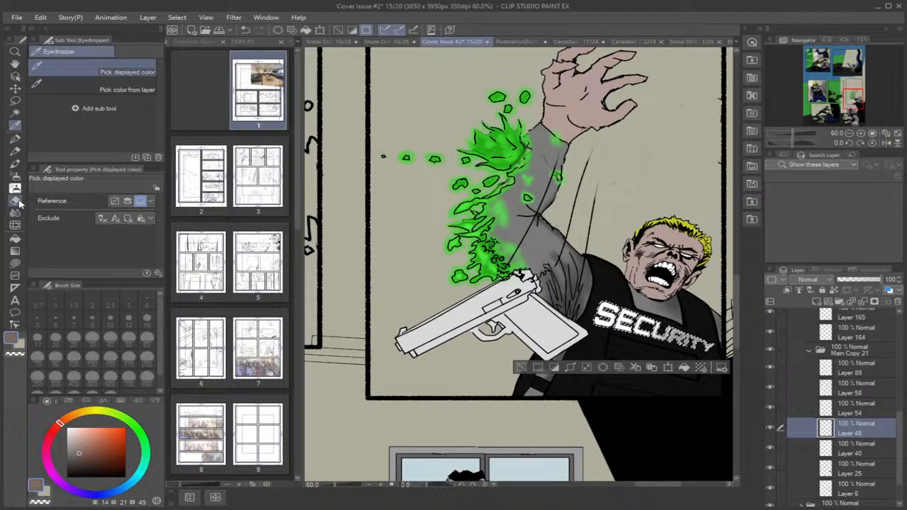
pyautogui.click(15, 175)
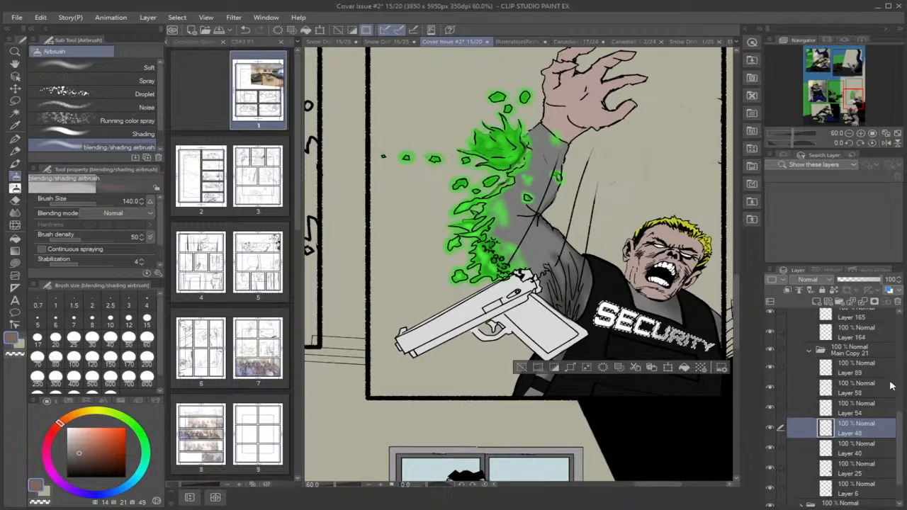
# Add a layer above Layer 165 for the skin shading and reduce the airbrush size to 97.
pyautogui.scroll(1, 898, 424)
pyautogui.scroll(5, 897, 424)
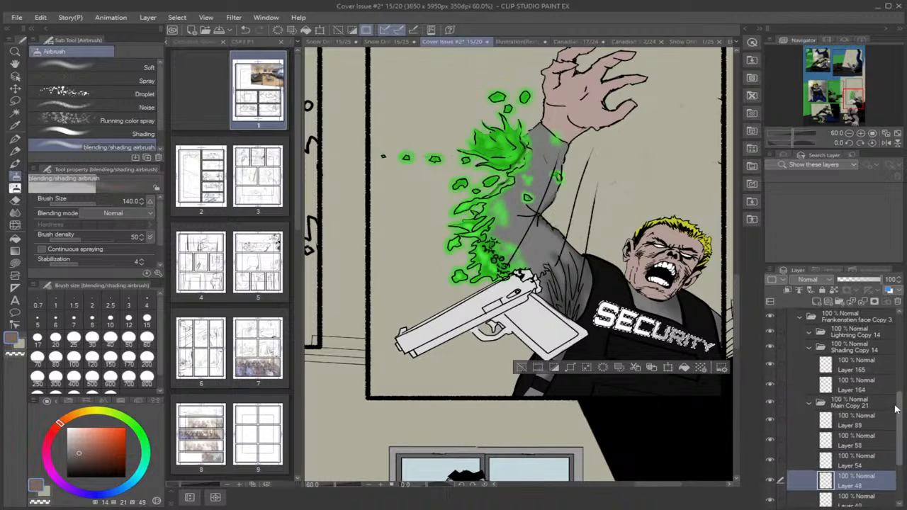
pyautogui.click(858, 379)
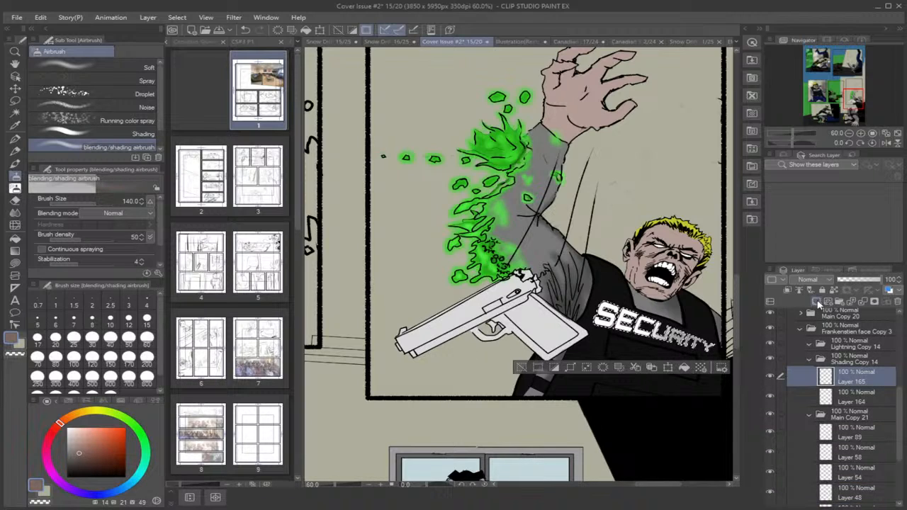
pyautogui.click(822, 302)
pyautogui.moveTo(664, 485); pyautogui.dragTo(671, 486)
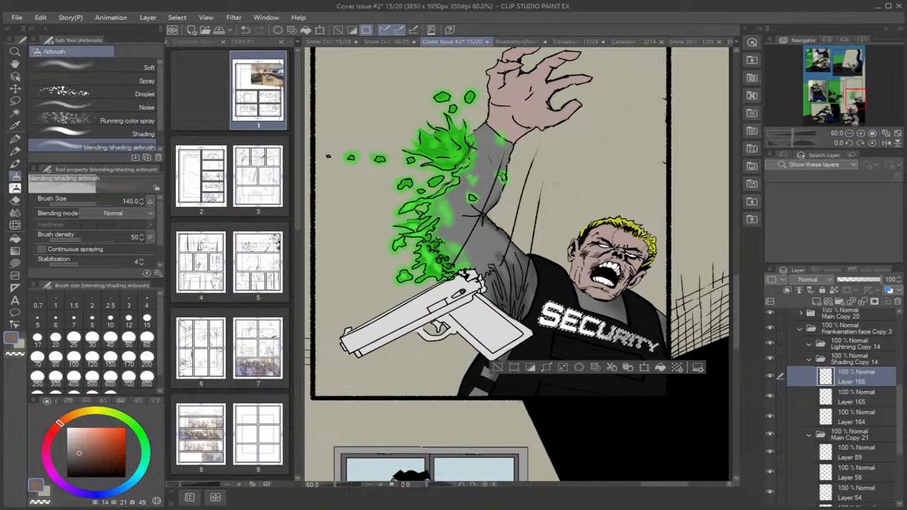
pyautogui.moveTo(737, 304); pyautogui.dragTo(735, 297)
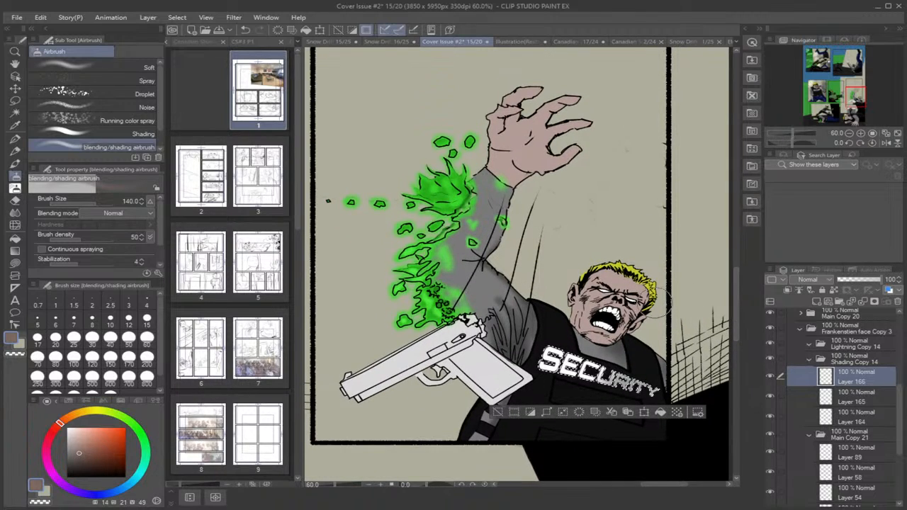
pyautogui.scroll(2, 658, 304)
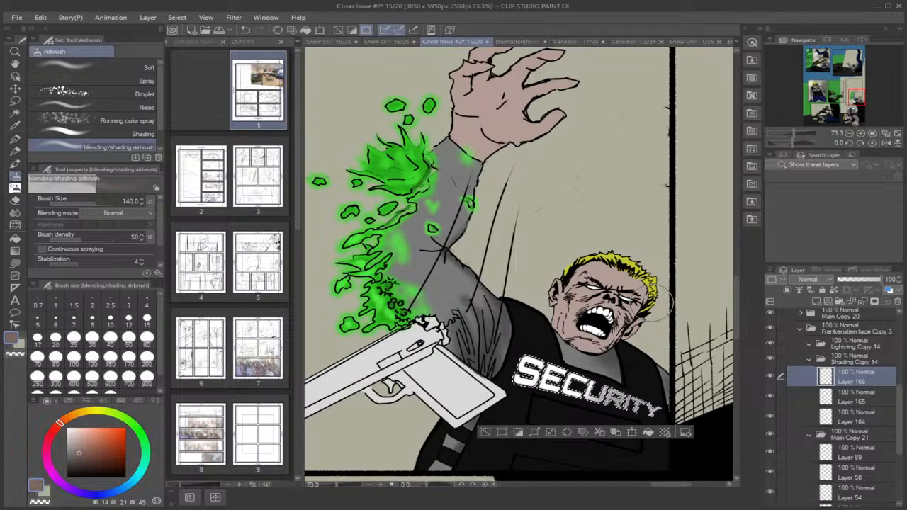
pyautogui.click(91, 198)
pyautogui.moveTo(92, 199); pyautogui.dragTo(94, 200)
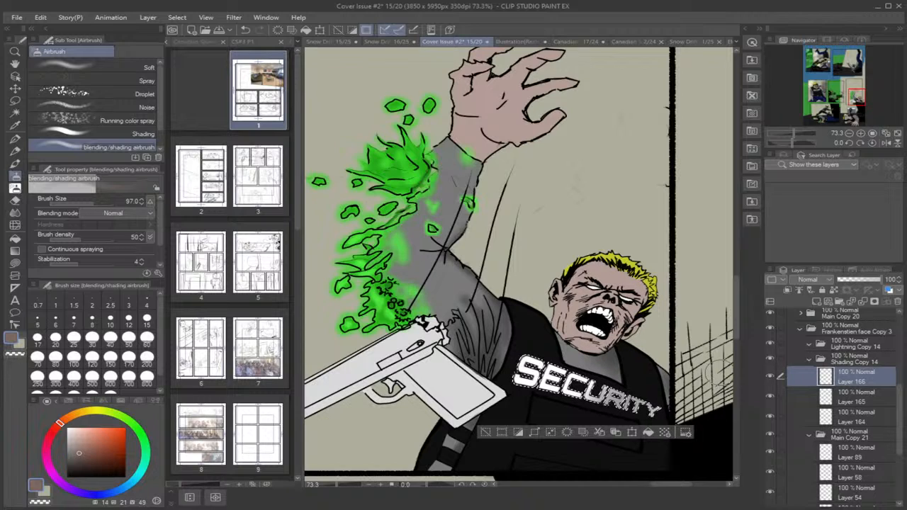
# Load the skin areas on Layer 48 as a selection and make the new skin shading layer active.
pyautogui.moveTo(899, 446); pyautogui.dragTo(898, 471)
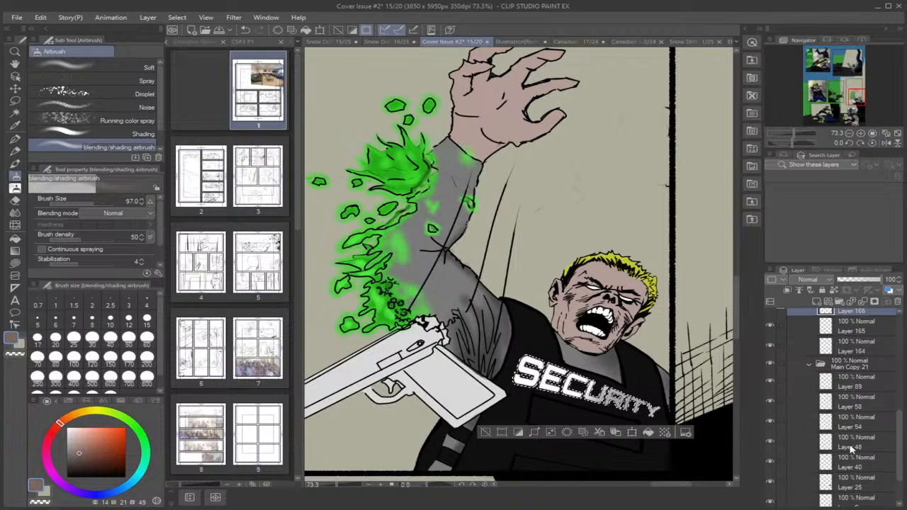
pyautogui.click(826, 445)
pyautogui.click(771, 443)
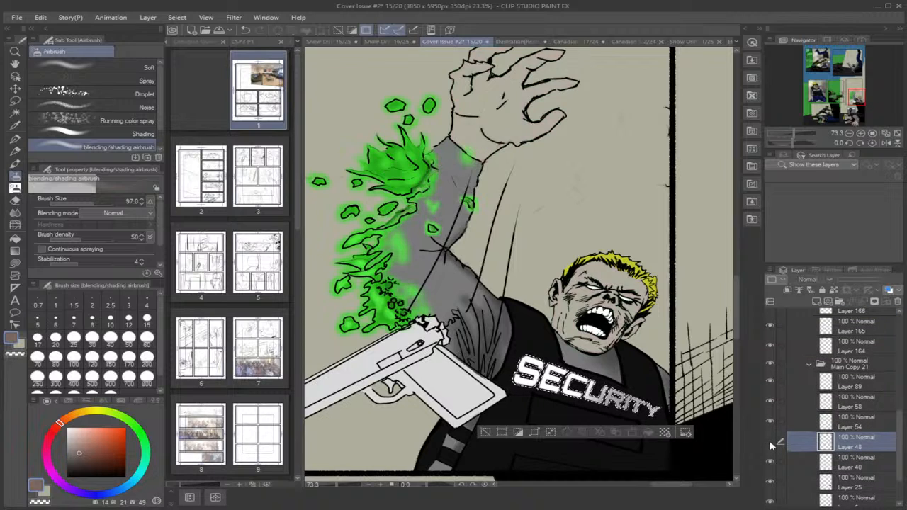
pyautogui.click(771, 443)
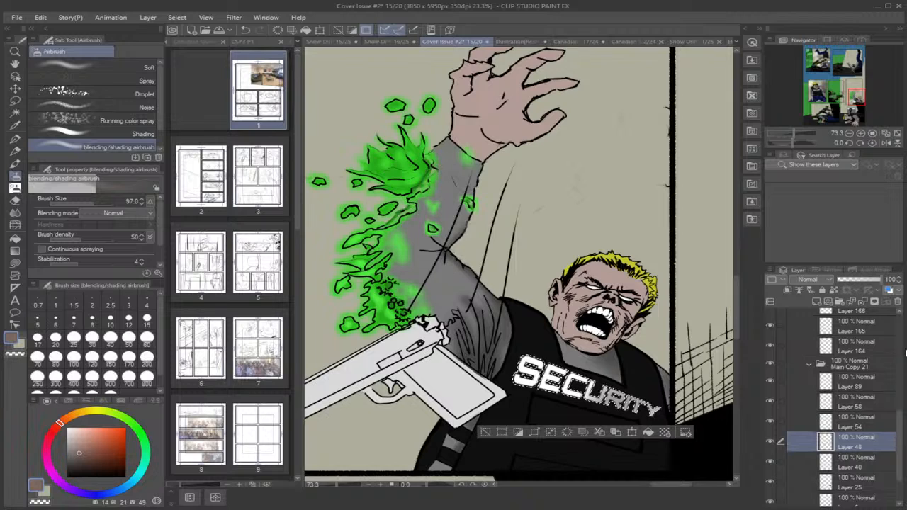
pyautogui.keyDown('ctrl'); pyautogui.click(824, 328); pyautogui.keyUp('ctrl')
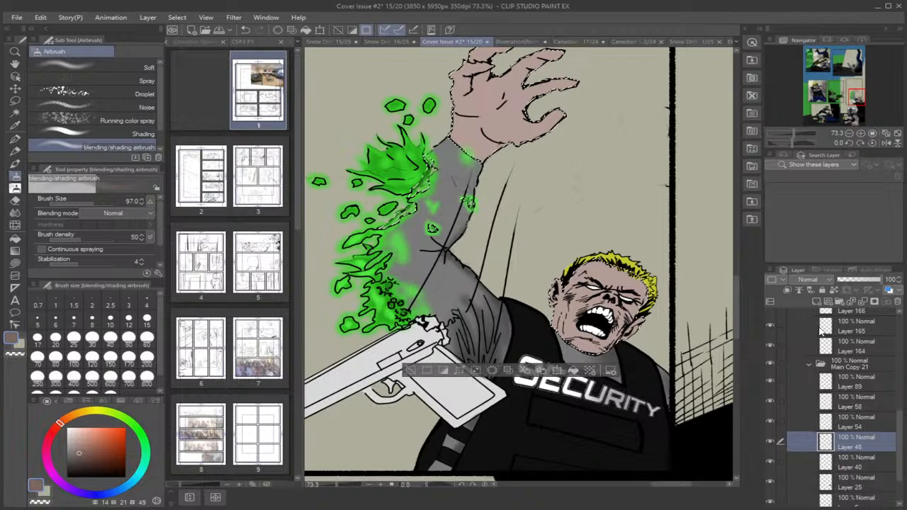
pyautogui.moveTo(899, 417); pyautogui.dragTo(898, 395)
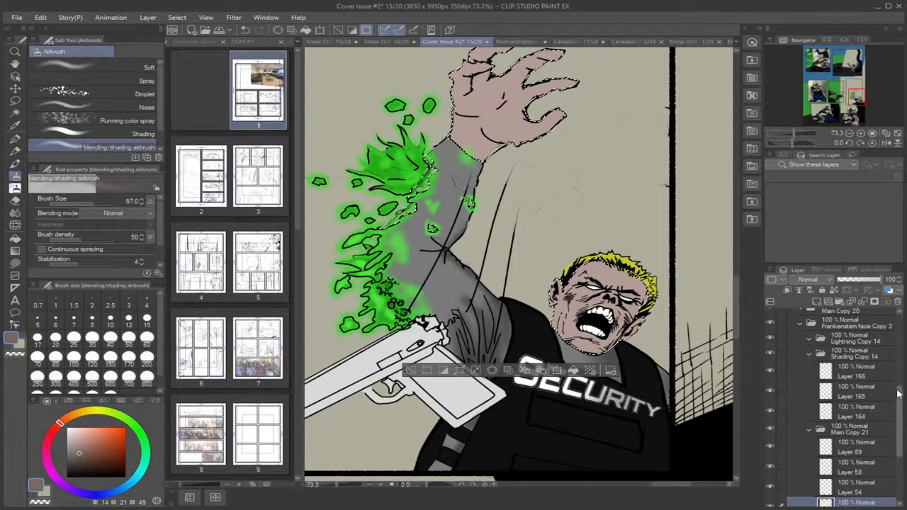
pyautogui.click(870, 378)
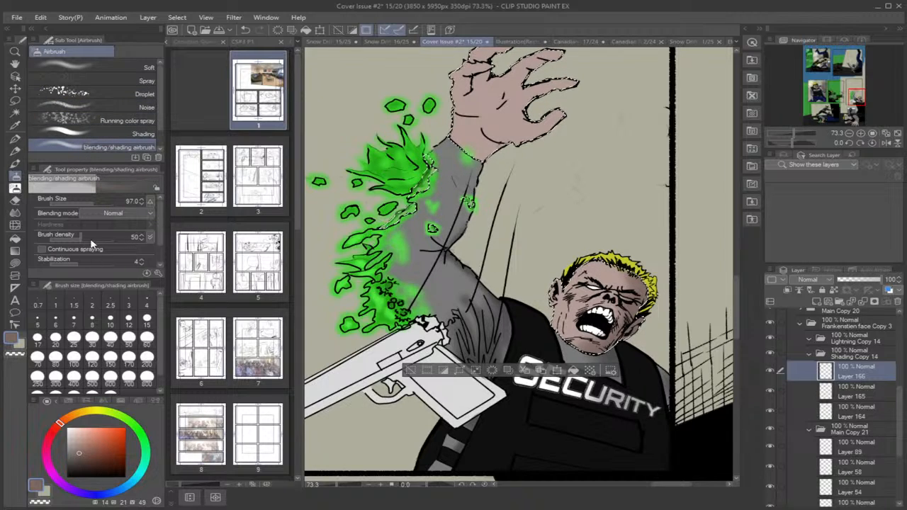
# Airbrush darker brown shadows around the cheek, ear and jaw of the guard's face with a brush size of 38.8.
pyautogui.moveTo(98, 203); pyautogui.dragTo(92, 204)
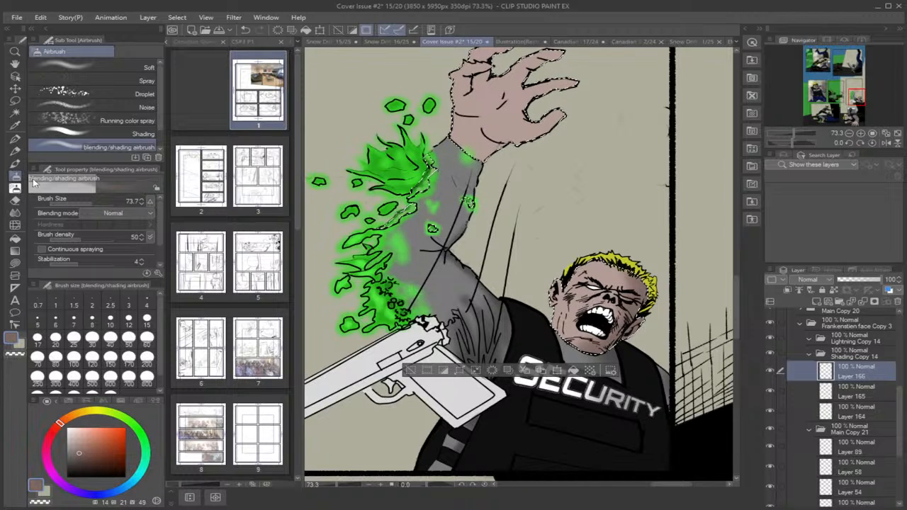
pyautogui.moveTo(95, 206); pyautogui.dragTo(87, 204)
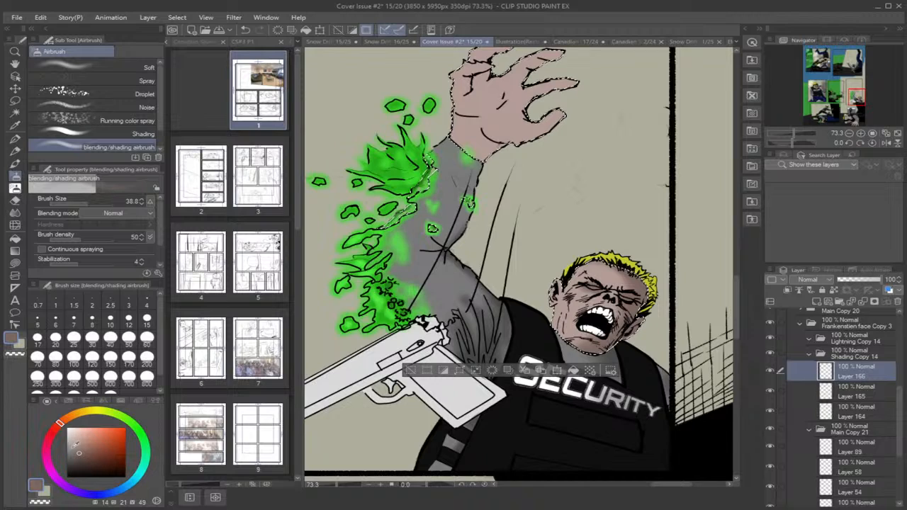
pyautogui.moveTo(79, 454); pyautogui.dragTo(82, 461)
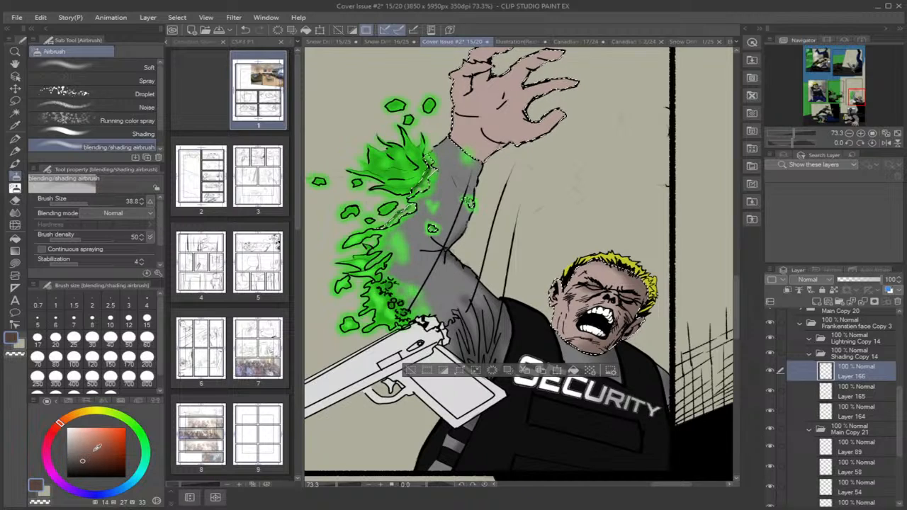
pyautogui.moveTo(646, 318); pyautogui.dragTo(638, 326)
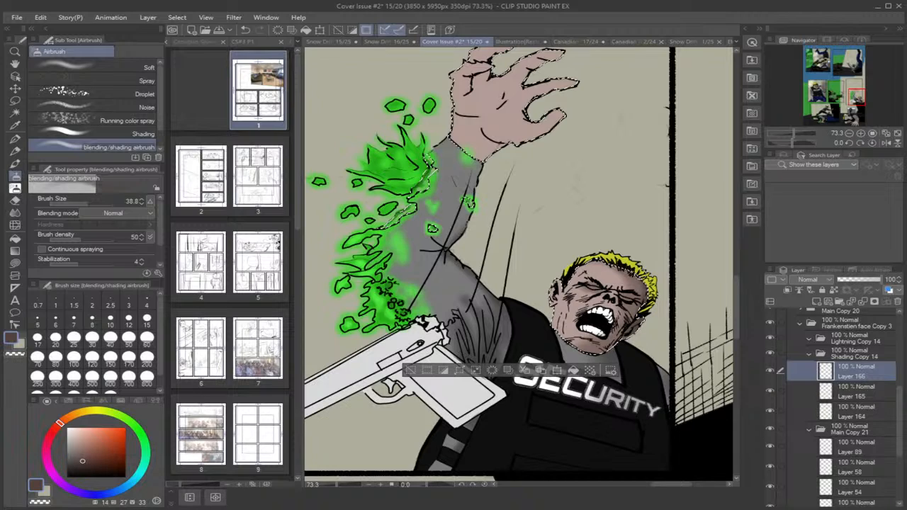
pyautogui.moveTo(557, 285); pyautogui.dragTo(556, 305)
pyautogui.moveTo(620, 345); pyautogui.dragTo(588, 352)
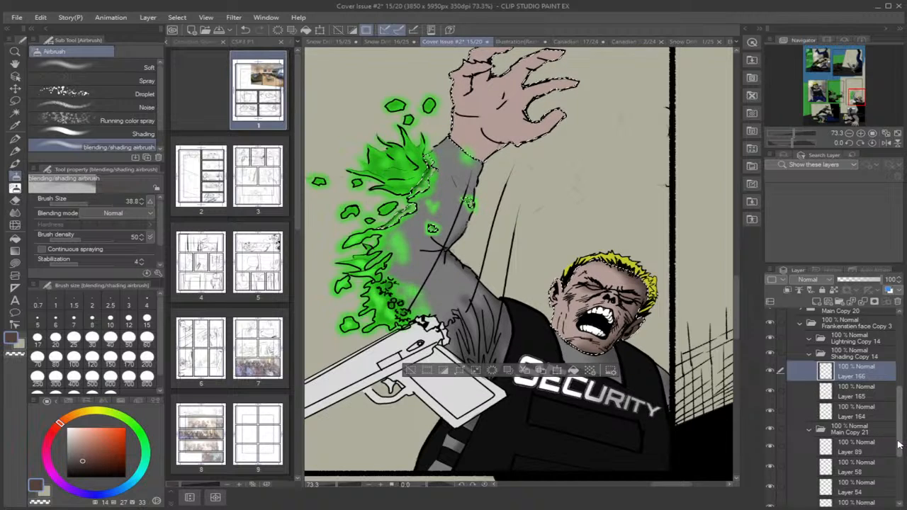
# Rename Layer 48 in the Main Copy 21 folder as "skin".
pyautogui.scroll(-1, 898, 451)
pyautogui.scroll(-4, 898, 451)
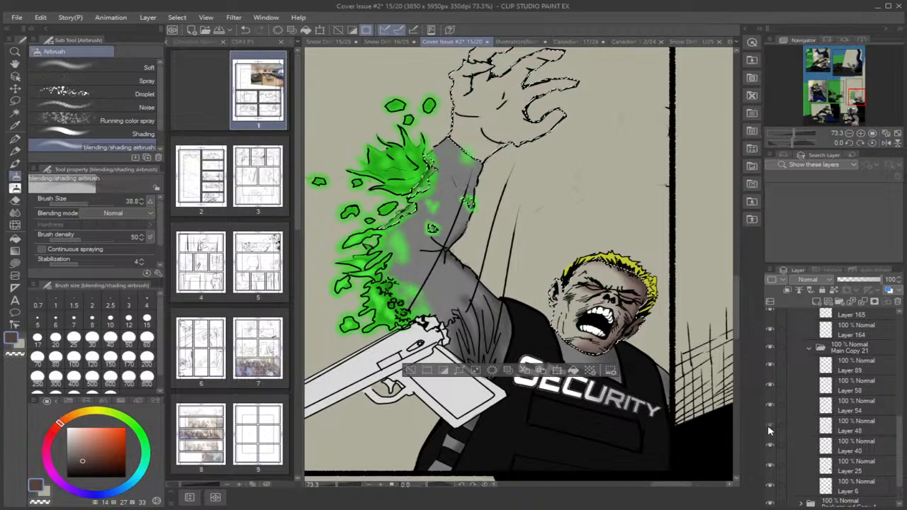
pyautogui.click(856, 437)
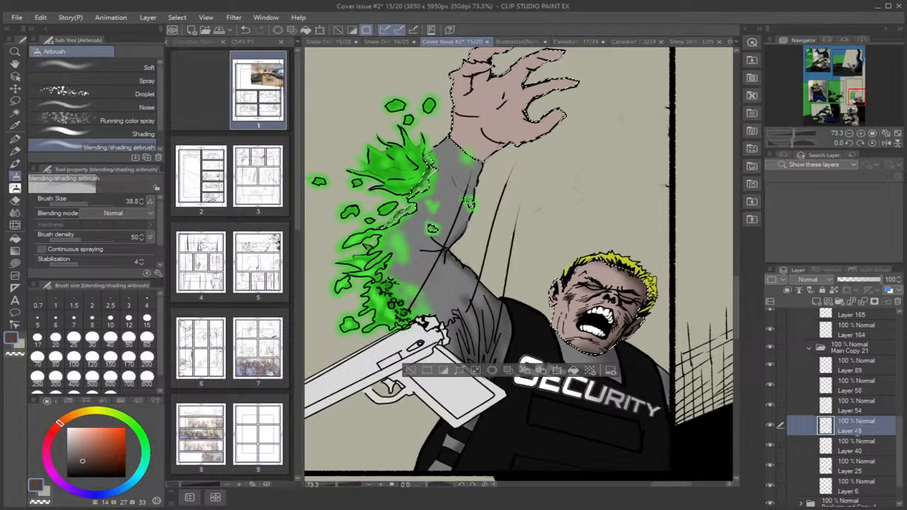
pyautogui.write('skin')
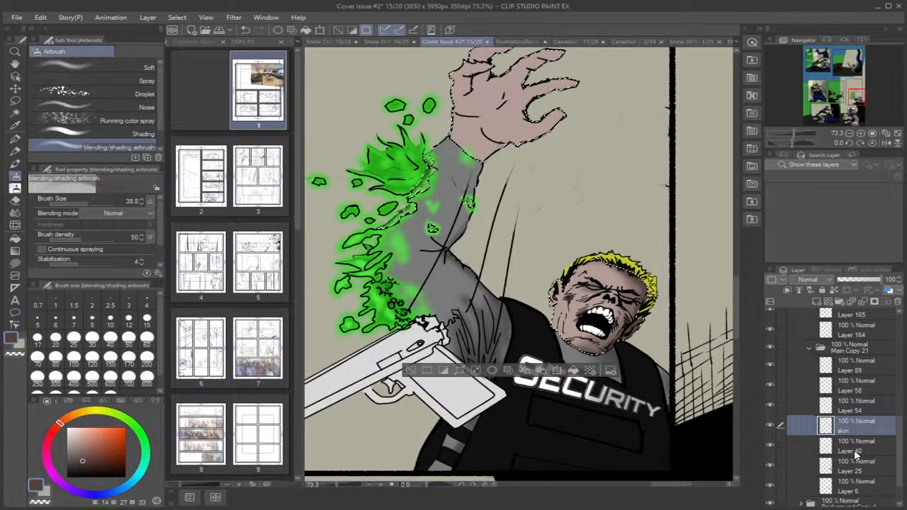
# Check the contents of Layer 40 by toggling its visibility and rename it as "security".
pyautogui.click(770, 445)
pyautogui.click(770, 445)
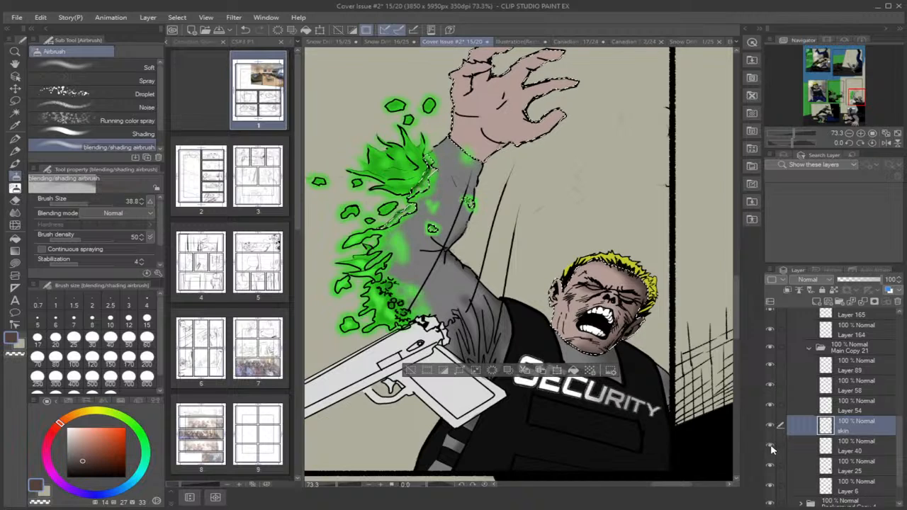
pyautogui.click(854, 450)
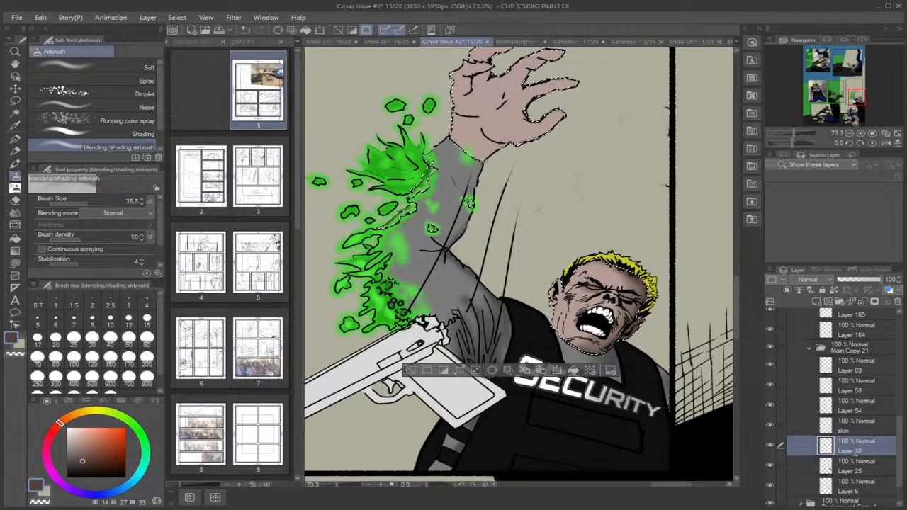
pyautogui.write('security')
# Check what Layer 25 contains by toggling its visibility and rename it as "vest".
pyautogui.click(771, 467)
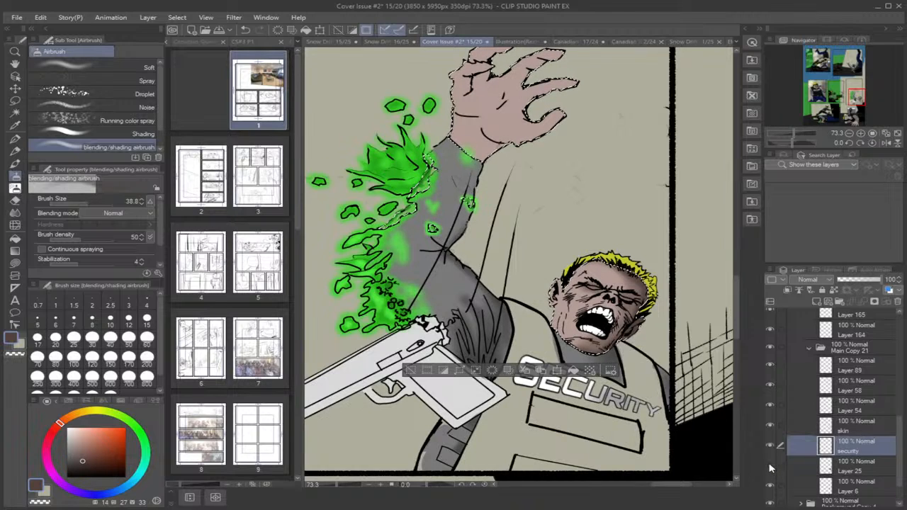
pyautogui.click(771, 467)
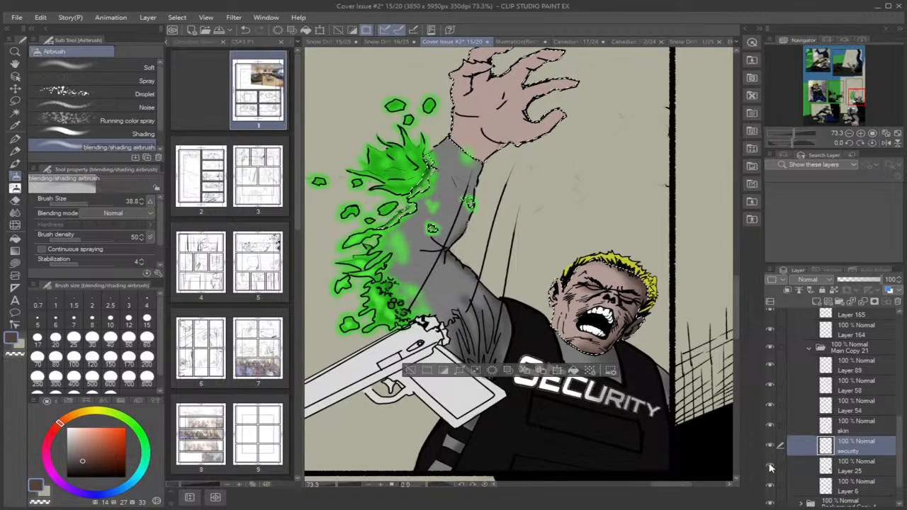
pyautogui.click(850, 474)
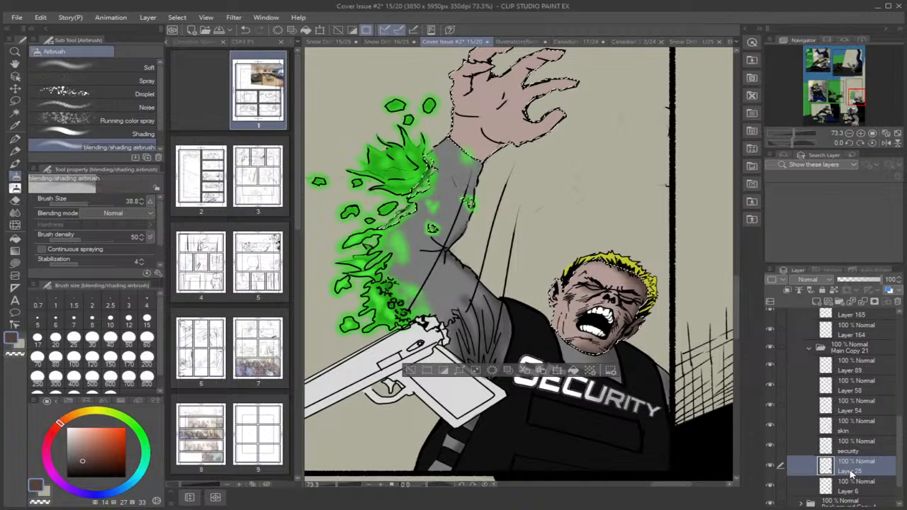
pyautogui.click(771, 467)
pyautogui.click(771, 466)
pyautogui.click(771, 466)
pyautogui.click(771, 466)
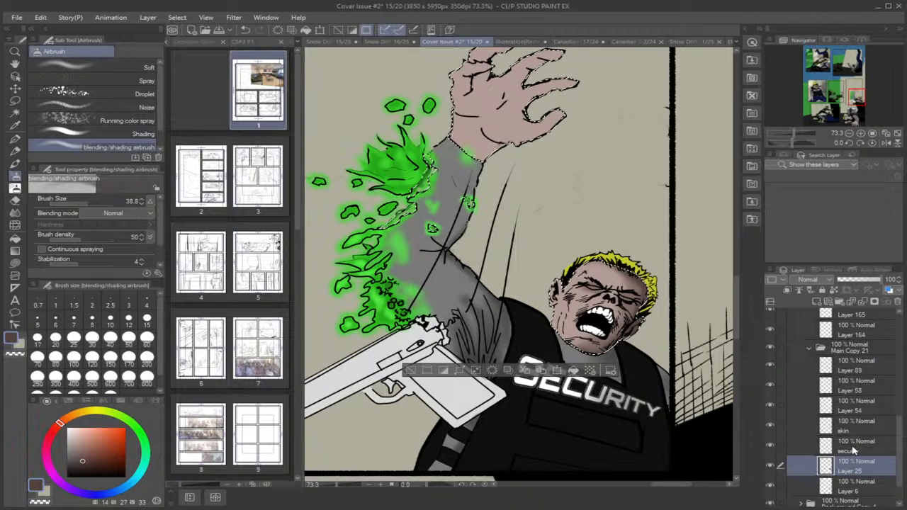
pyautogui.write('vest')
pyautogui.press('Return')
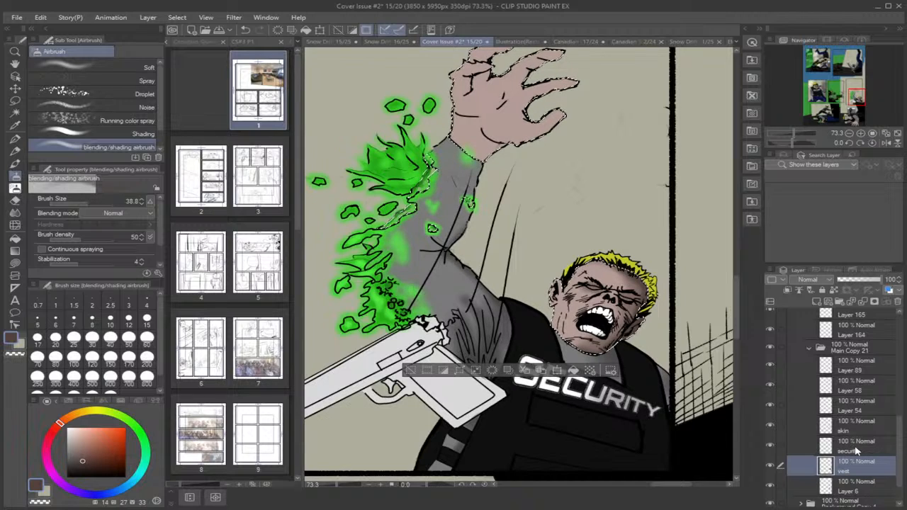
# Toggle Layer 6 in Main Copy 21 off and on to identify it, and rename it as "shirt".
pyautogui.click(770, 487)
pyautogui.click(770, 487)
pyautogui.click(851, 494)
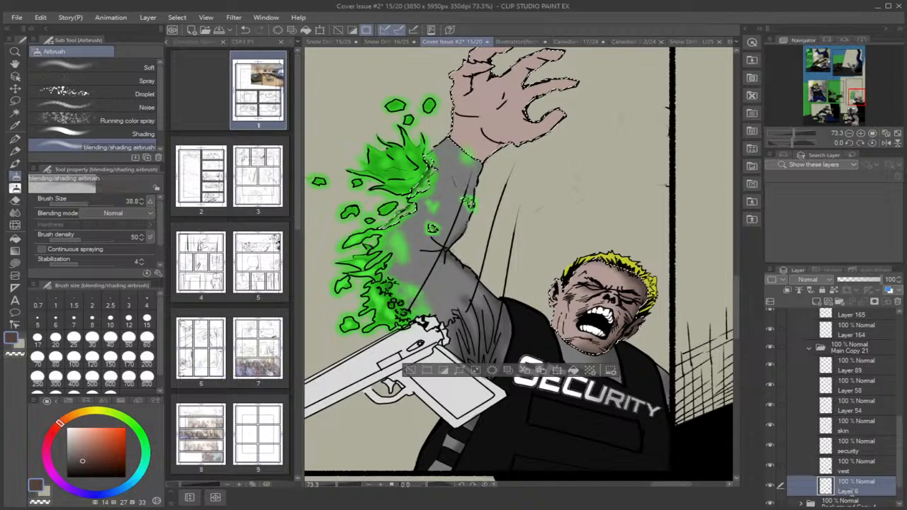
pyautogui.write('shirt')
pyautogui.press('Return')
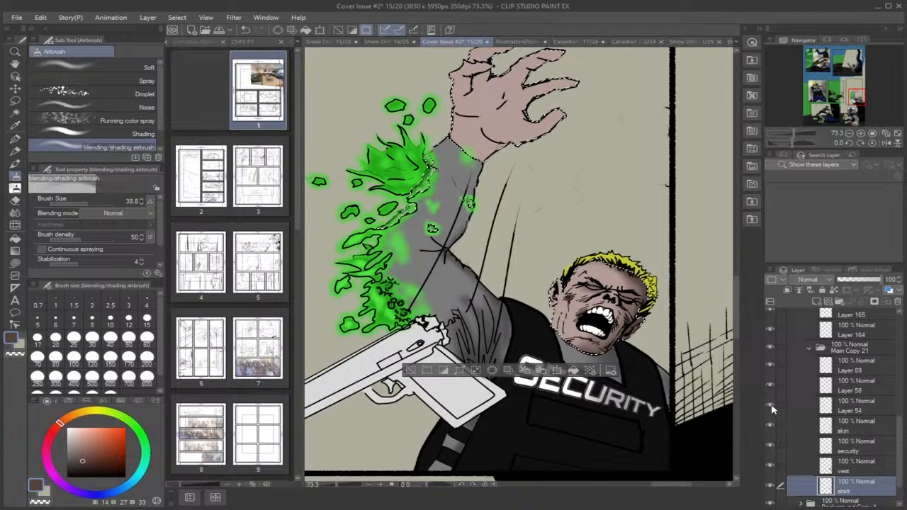
# Clear the skin selection and delete Layer 54 from the Main Copy 21 folder.
pyautogui.click(853, 411)
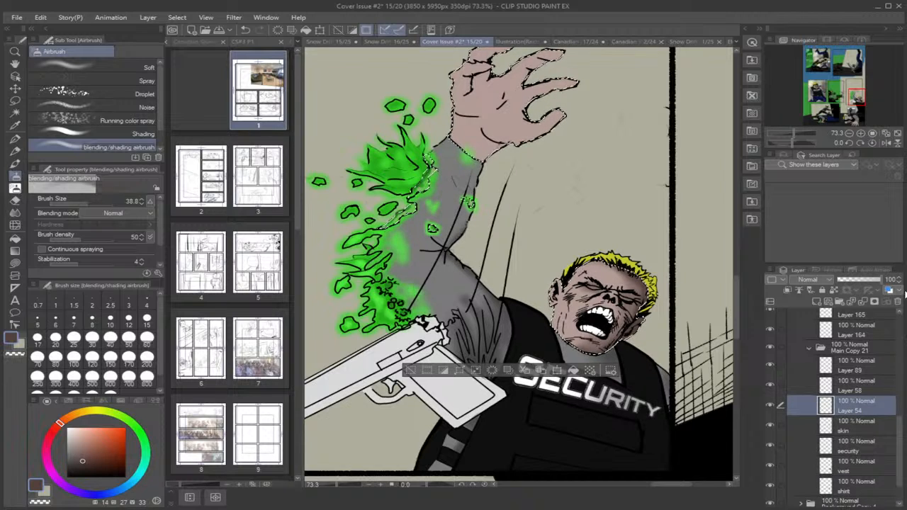
pyautogui.hotkey('ctrl', 'd')
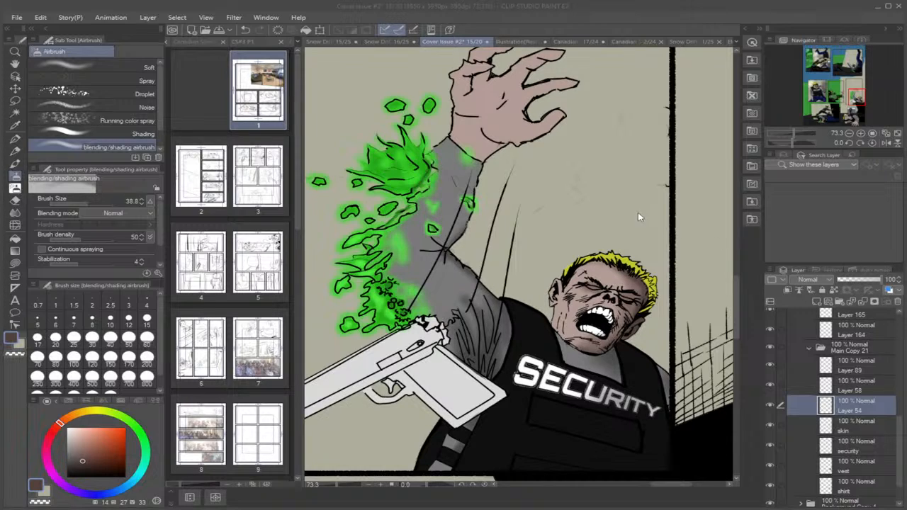
pyautogui.click(898, 305)
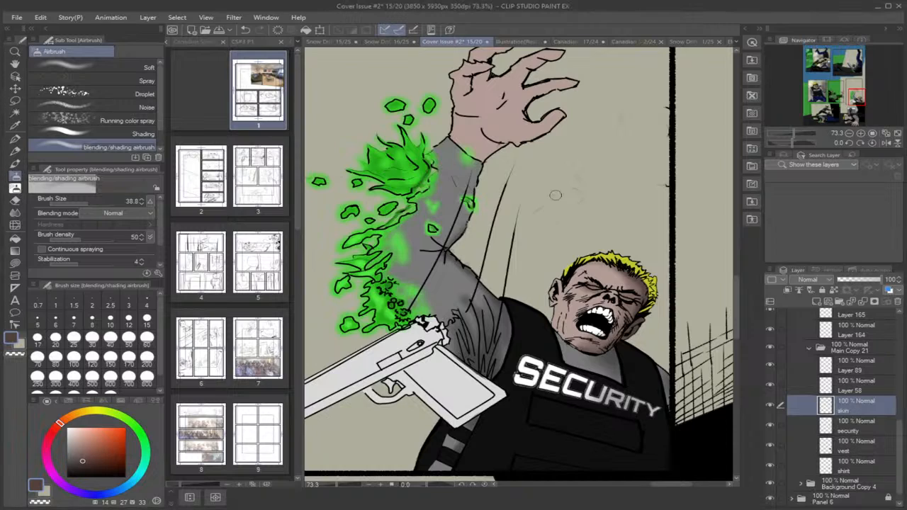
# Identify the contents of Layer 58 by toggling its visibility and rename it as "gun".
pyautogui.click(771, 383)
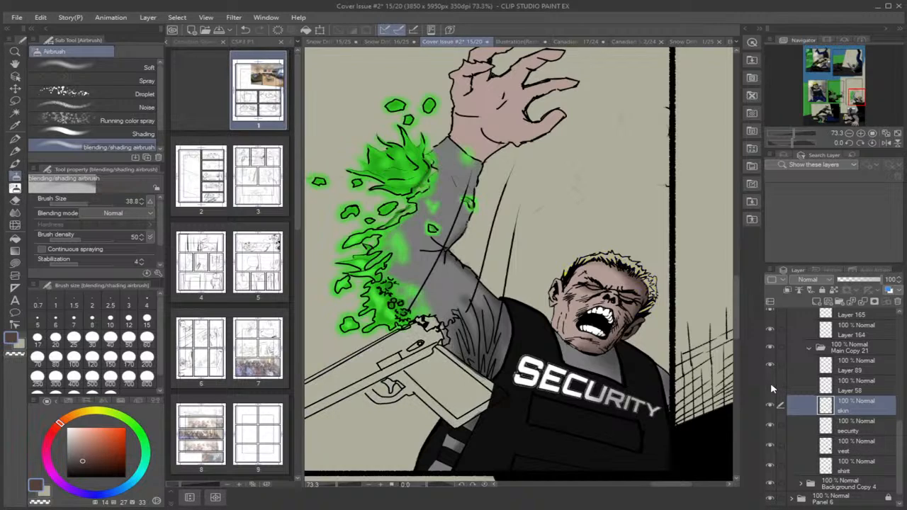
pyautogui.click(771, 384)
pyautogui.click(852, 391)
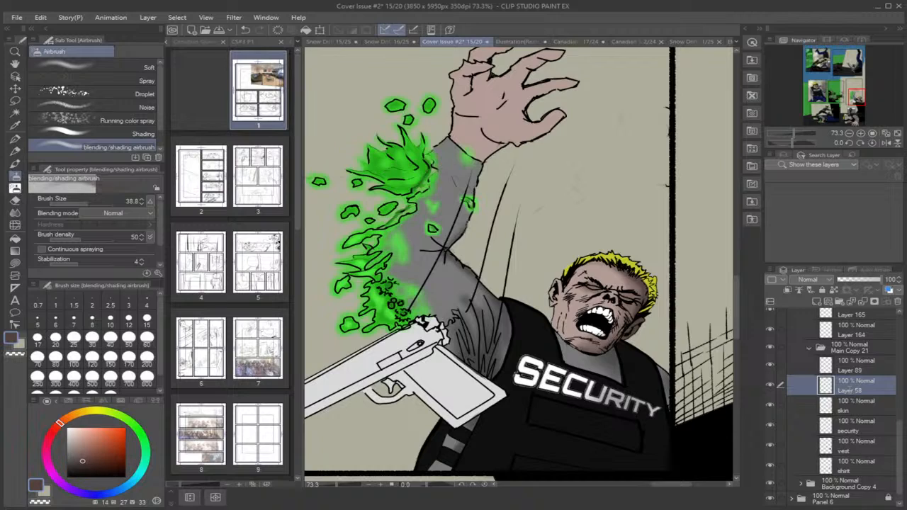
pyautogui.write('gun')
pyautogui.press('Return')
# Check Layer 89 by toggling its visibility and rename it as "eyes and teeth".
pyautogui.click(771, 366)
pyautogui.click(771, 366)
pyautogui.click(853, 369)
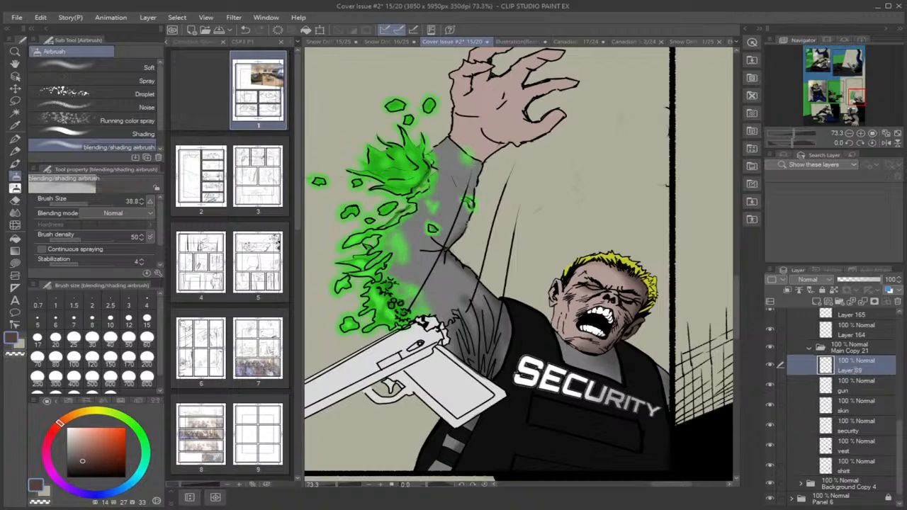
pyautogui.write('eyes and teeth')
pyautogui.press('Return')
pyautogui.hotkey('ctrl', 'shift', 'd')
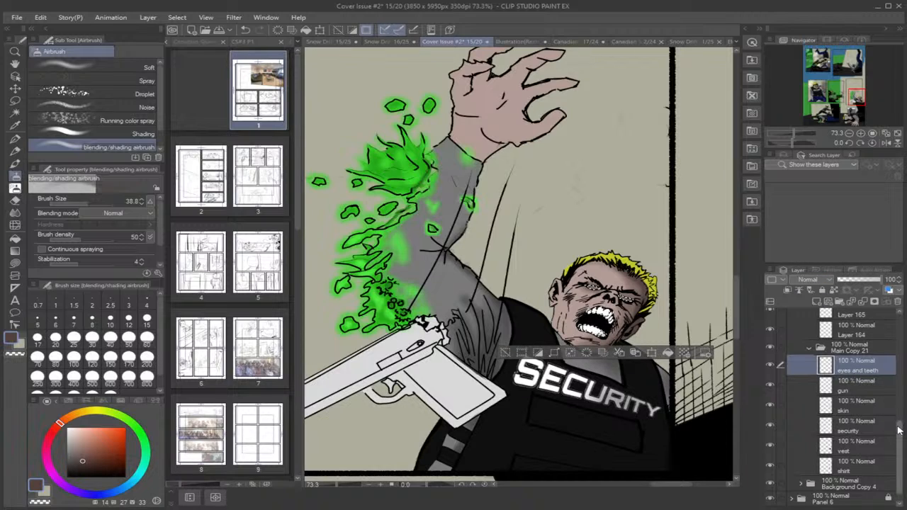
pyautogui.scroll(3, 896, 397)
pyautogui.click(852, 346)
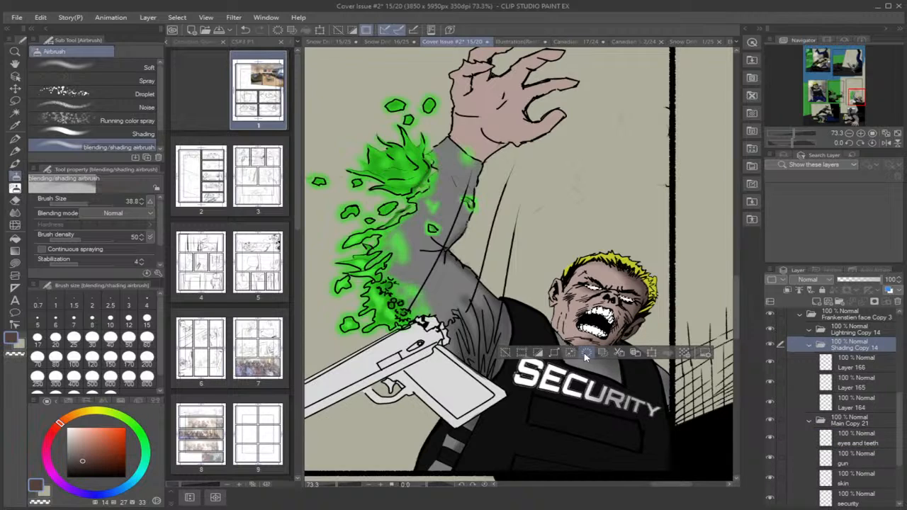
pyautogui.press('m')
pyautogui.click(584, 234)
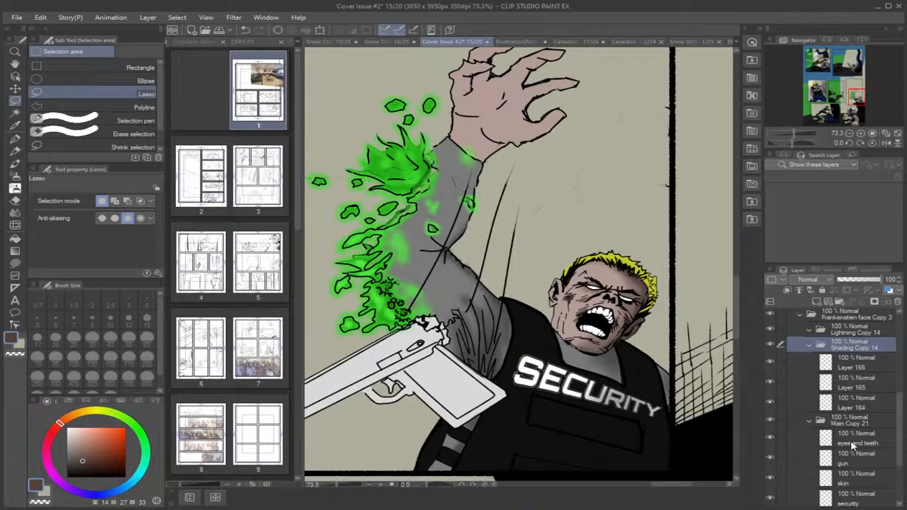
# Load the contents of the gun layer as a selection.
pyautogui.click(861, 457)
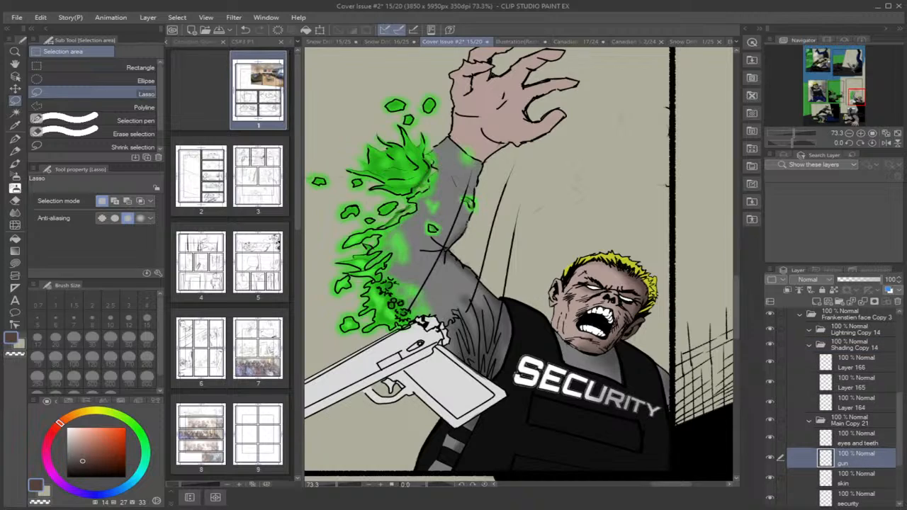
pyautogui.hotkey('ctrl', 'shift', 'd')
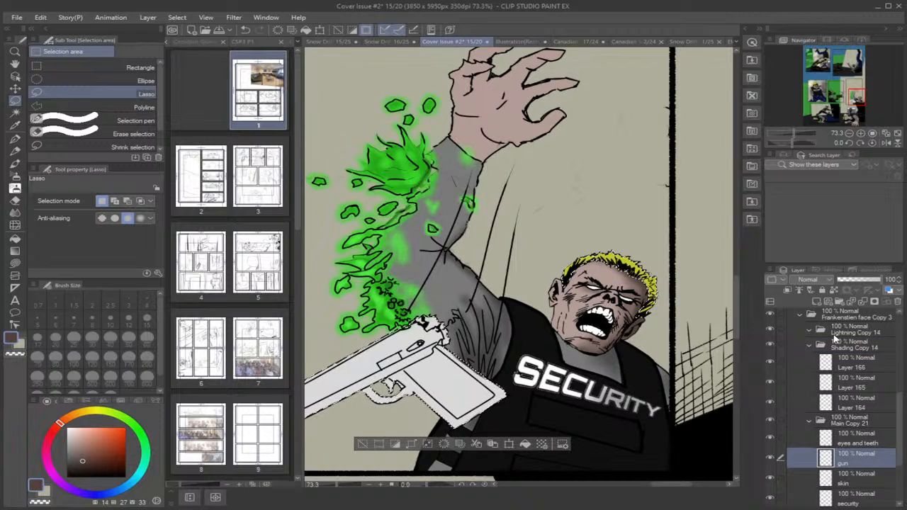
pyautogui.scroll(-1, 380, 375)
pyautogui.scroll(2, 381, 375)
pyautogui.scroll(2, 380, 375)
pyautogui.scroll(-3, 381, 375)
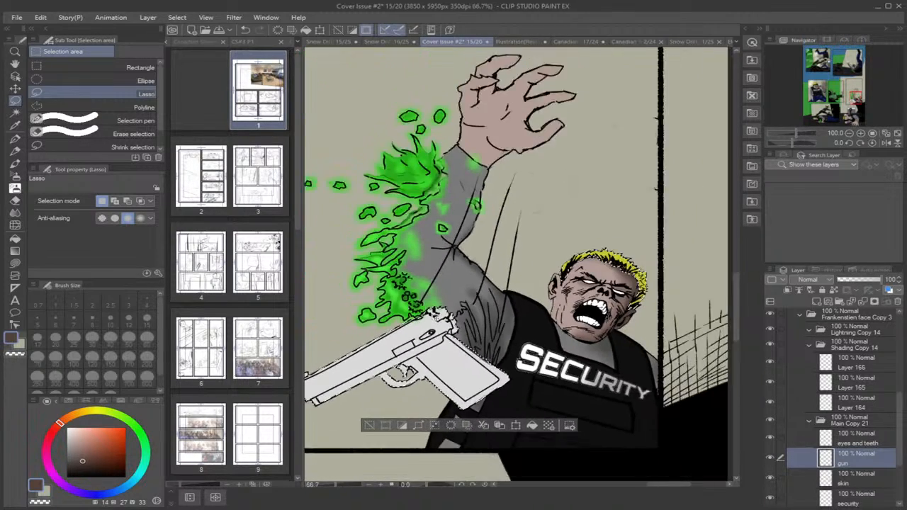
pyautogui.scroll(-1, 432, 326)
# Add a layer above Layer 166 in Shading Copy 14 for the gun shading and sample the gun's light grey.
pyautogui.click(837, 348)
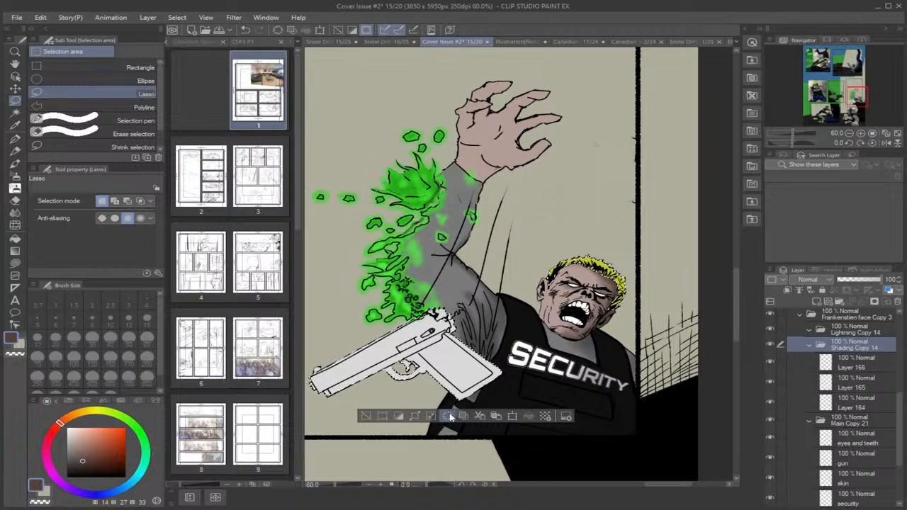
pyautogui.scroll(3, 430, 359)
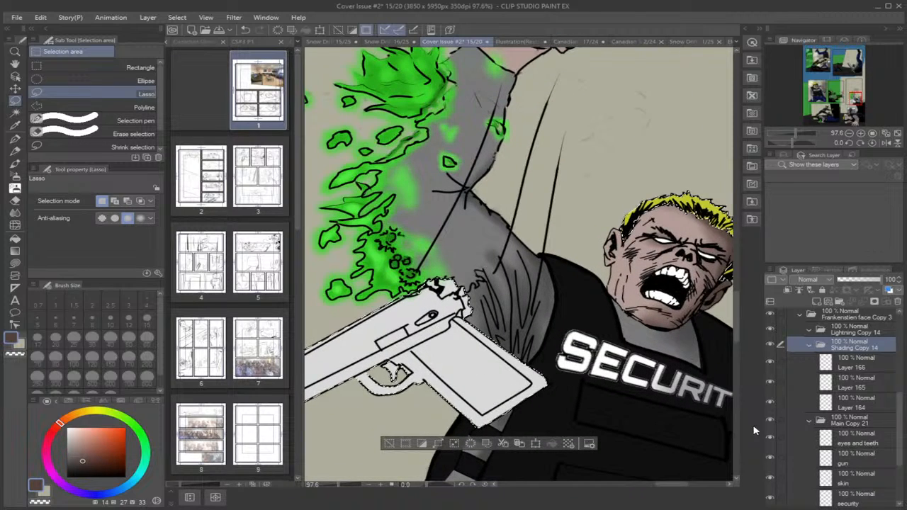
pyautogui.click(848, 365)
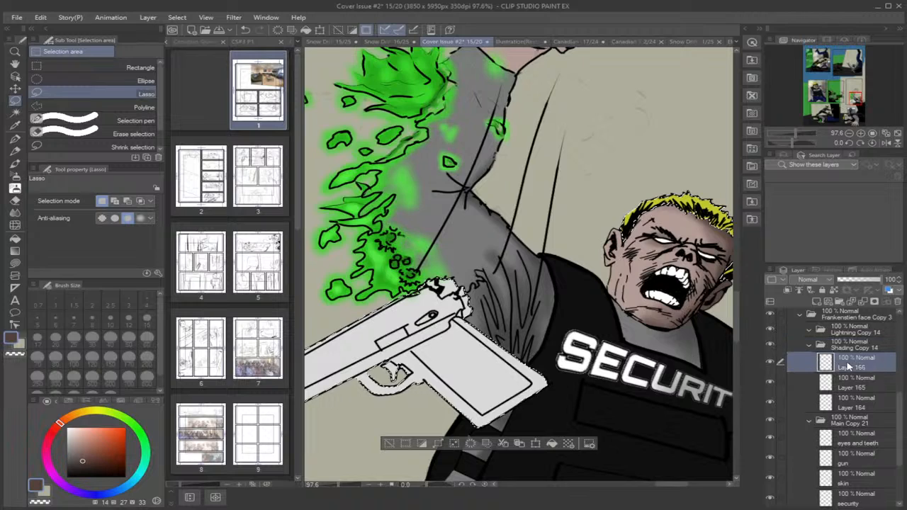
pyautogui.click(819, 302)
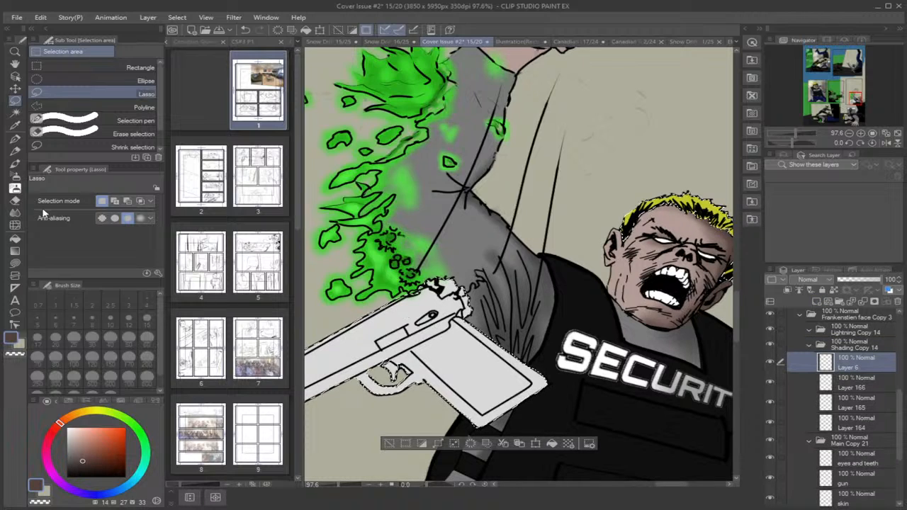
pyautogui.click(14, 124)
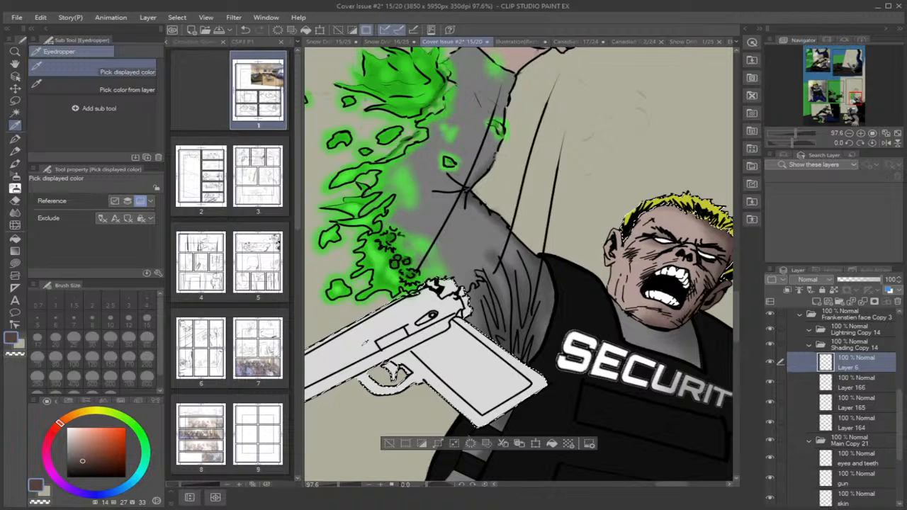
pyautogui.click(465, 362)
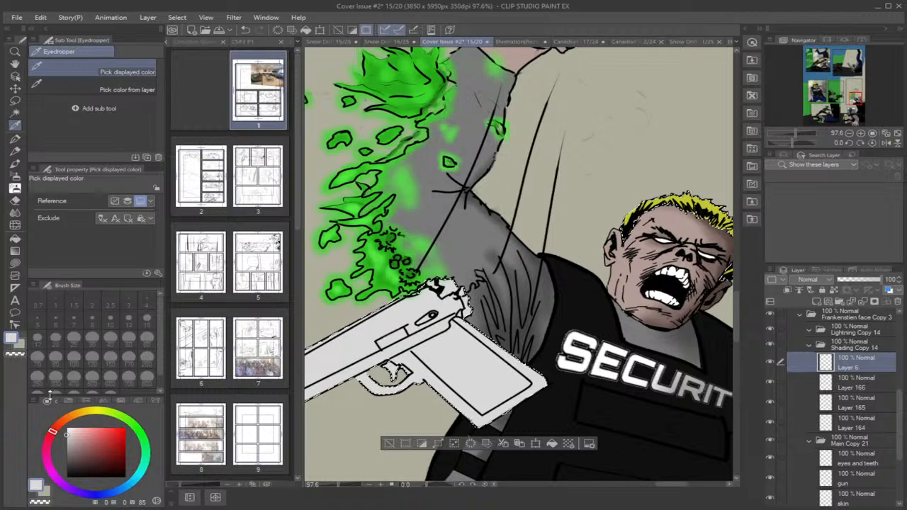
# Choose a darker grey and shade the gun's grip using the blending/shading airbrush at size 56.
pyautogui.moveTo(66, 434); pyautogui.dragTo(63, 451)
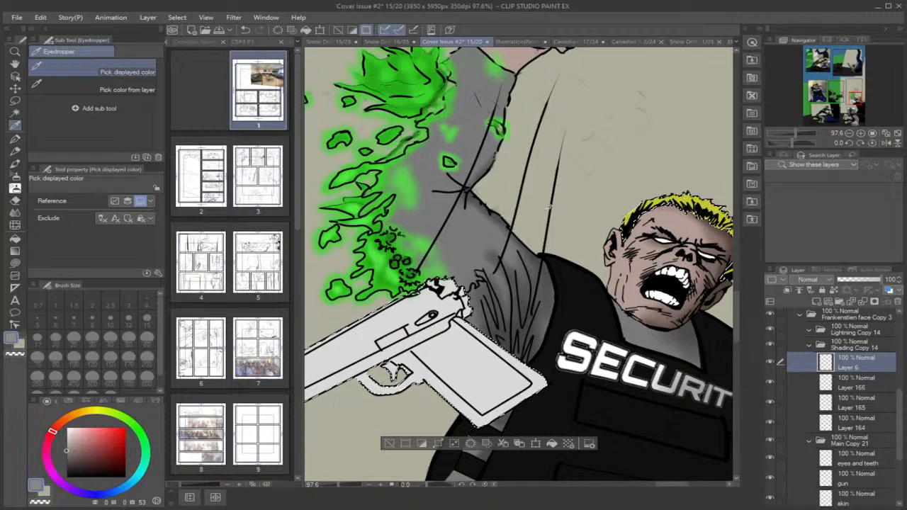
pyautogui.click(16, 188)
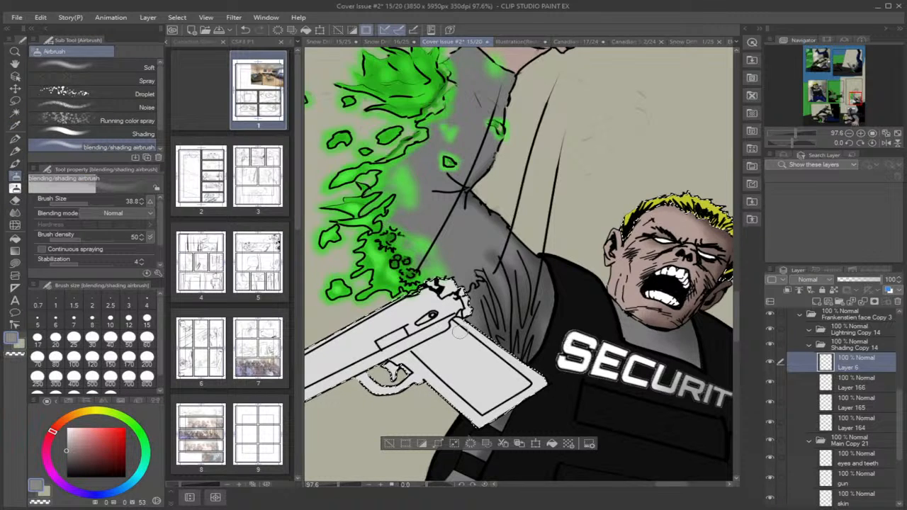
pyautogui.click(90, 204)
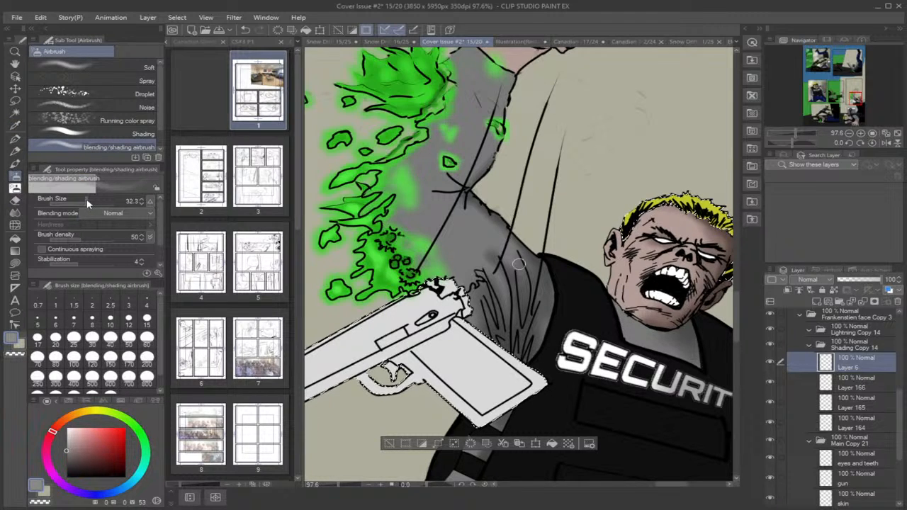
pyautogui.moveTo(90, 204); pyautogui.dragTo(92, 206)
pyautogui.click(92, 200)
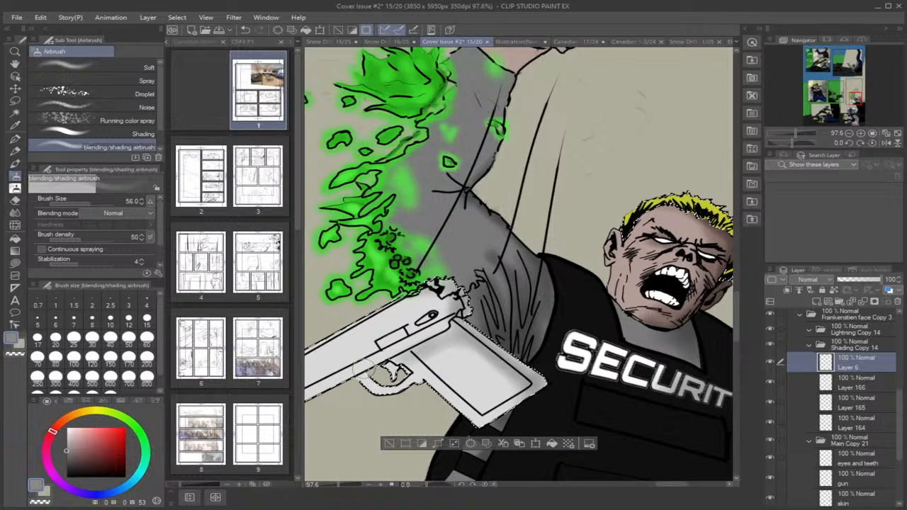
# Reduce the blending/shading airbrush to size 26.9 and shade the gun's trigger guard area and the underside of its barrel.
pyautogui.moveTo(90, 204); pyautogui.dragTo(86, 205)
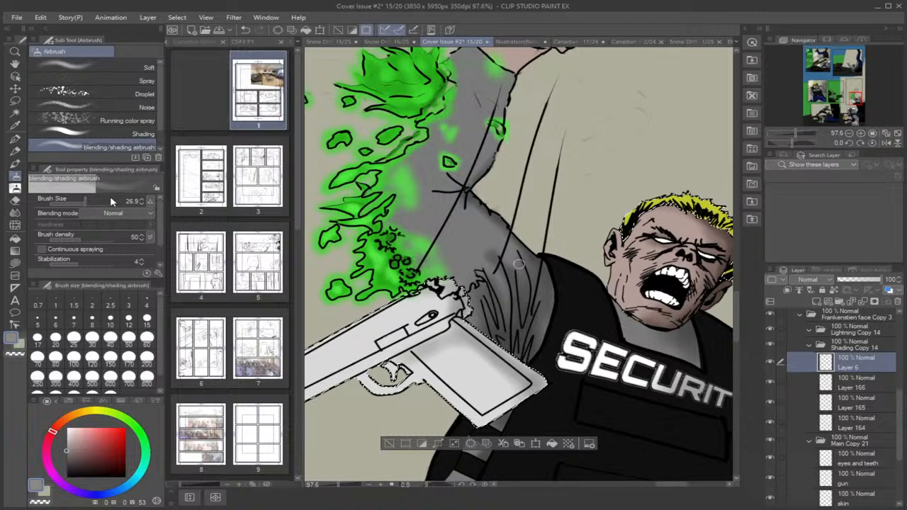
pyautogui.moveTo(381, 391)
pyautogui.mouseDown()
pyautogui.moveTo(361, 371)
pyautogui.moveTo(385, 372)
pyautogui.moveTo(374, 372)
pyautogui.moveTo(403, 359)
pyautogui.mouseUp()
pyautogui.moveTo(678, 487)
pyautogui.mouseDown()
pyautogui.moveTo(658, 486)
pyautogui.moveTo(676, 486)
pyautogui.mouseUp()
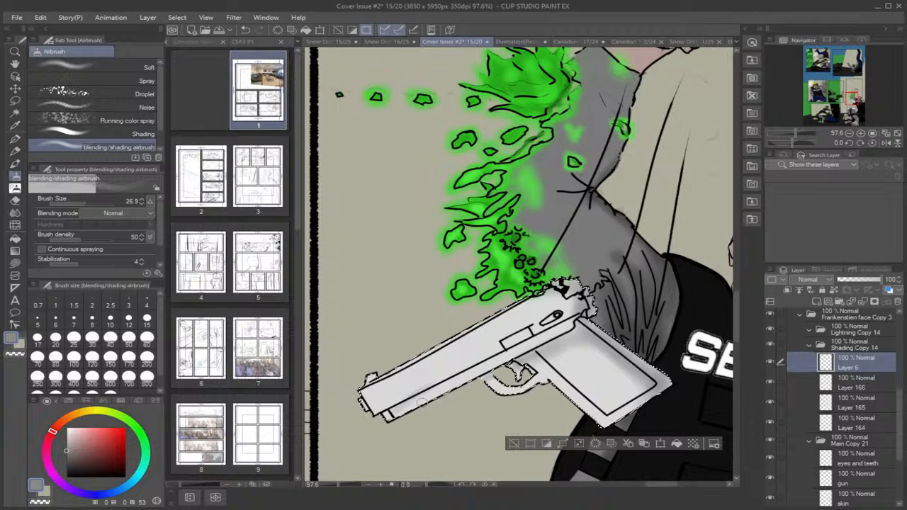
pyautogui.hotkey('ctrl', 'z')
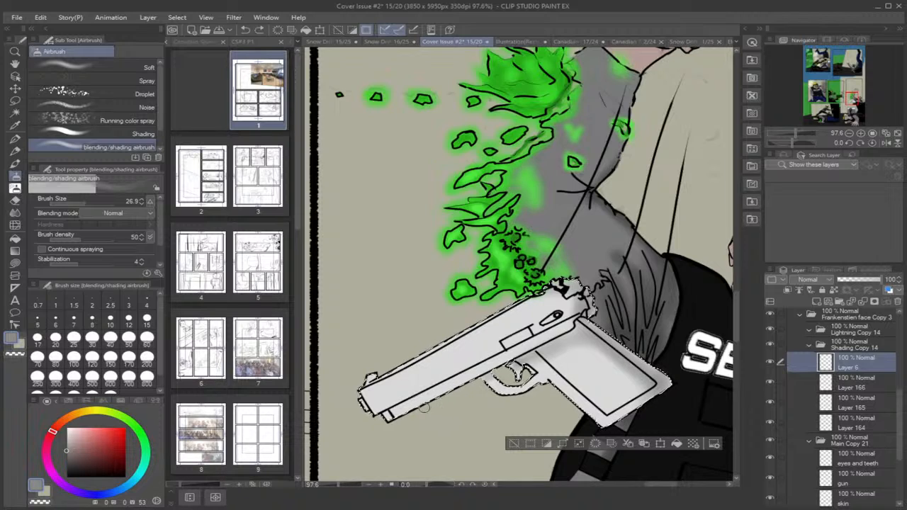
pyautogui.moveTo(406, 404); pyautogui.dragTo(400, 409)
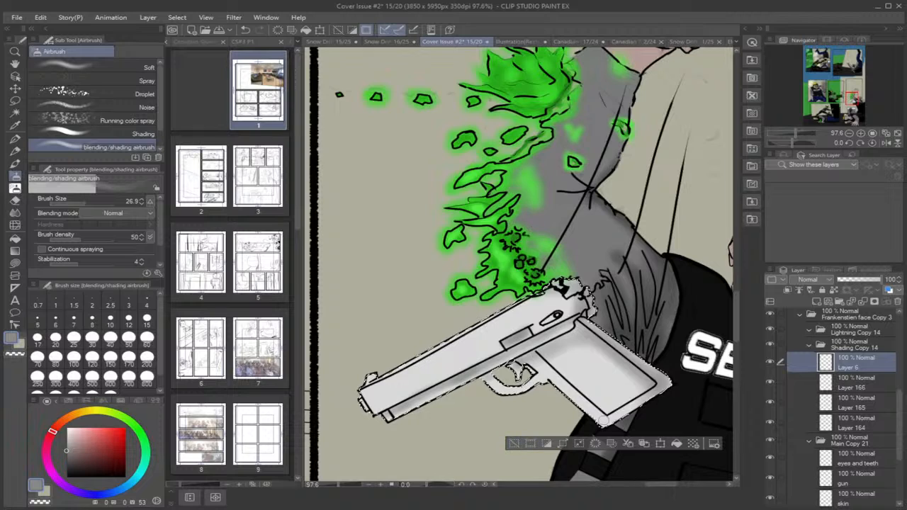
# Collapse the Shading Copy 14 folder and load the contents of the shirt layer as a selection.
pyautogui.click(811, 346)
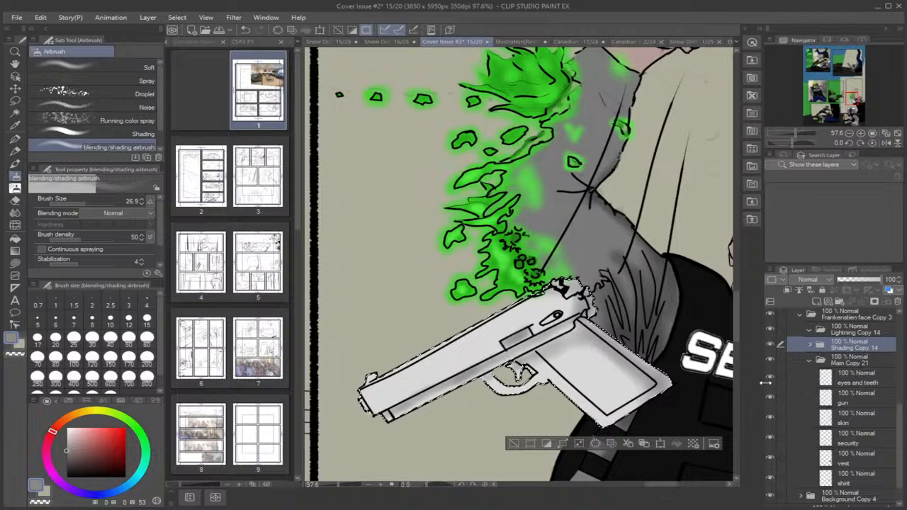
pyautogui.click(850, 482)
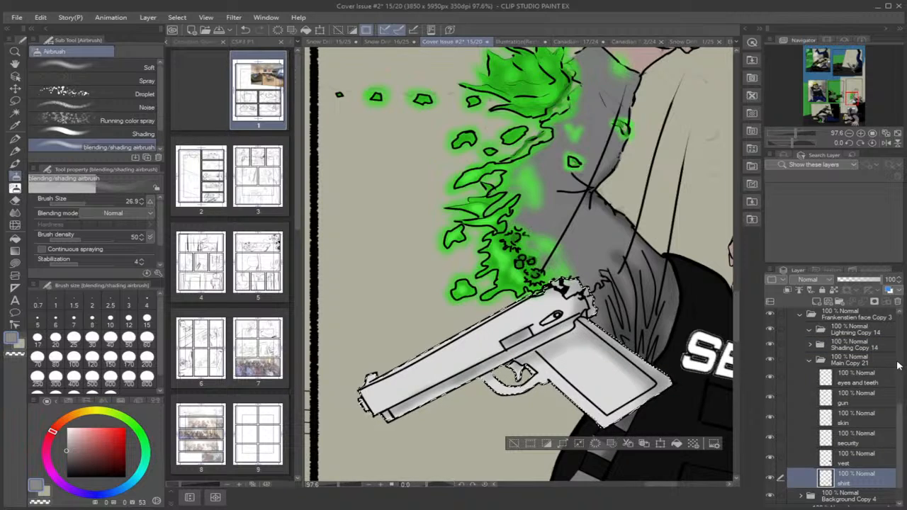
pyautogui.hotkey('ctrl', 'shift', 'a')
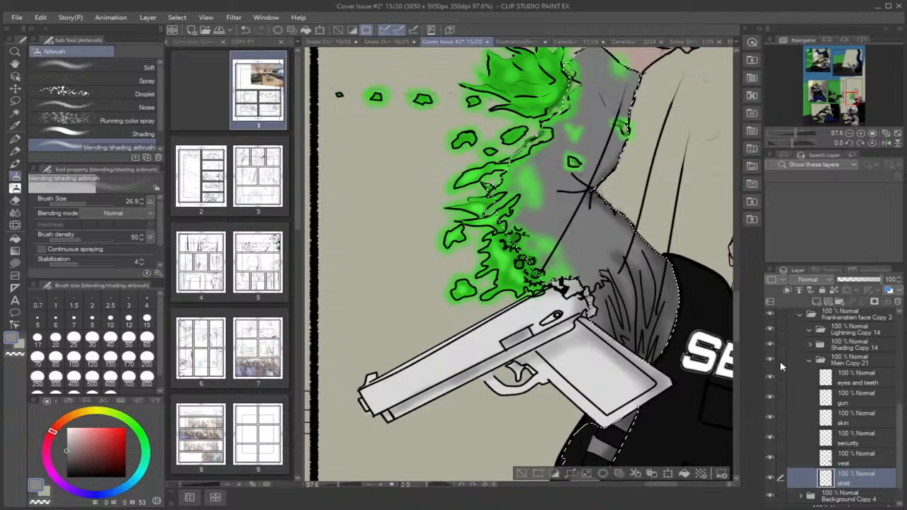
# Add a layer in Lightning Copy 14 for the shirt highlights, sample the sleeve's grey and lighten it to a pale grey.
pyautogui.click(837, 332)
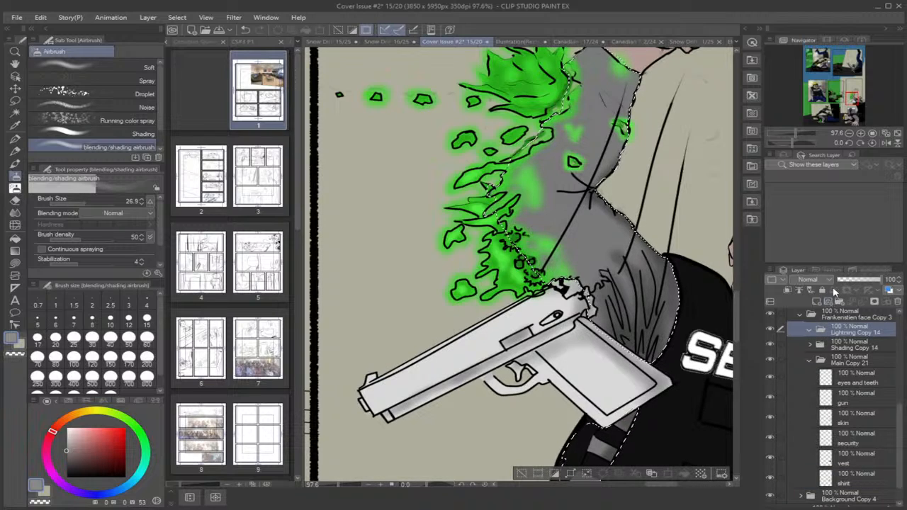
pyautogui.click(816, 301)
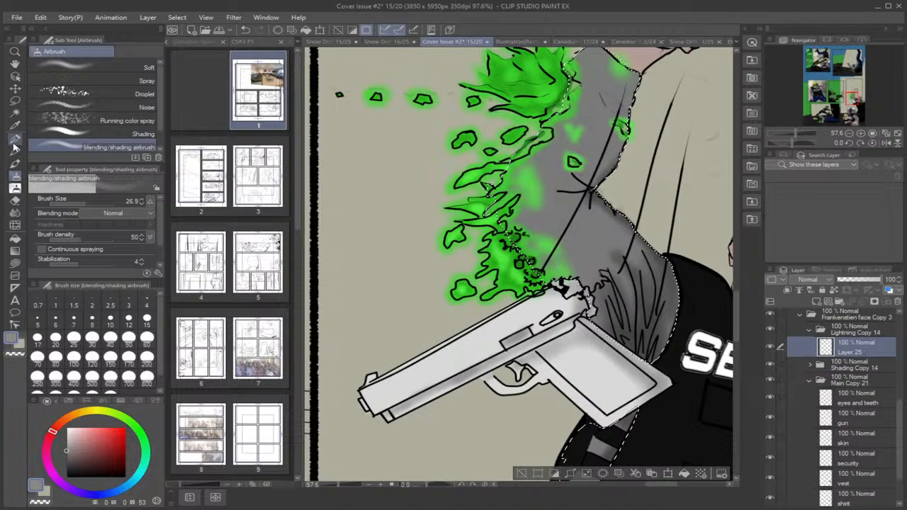
pyautogui.click(15, 126)
pyautogui.click(574, 232)
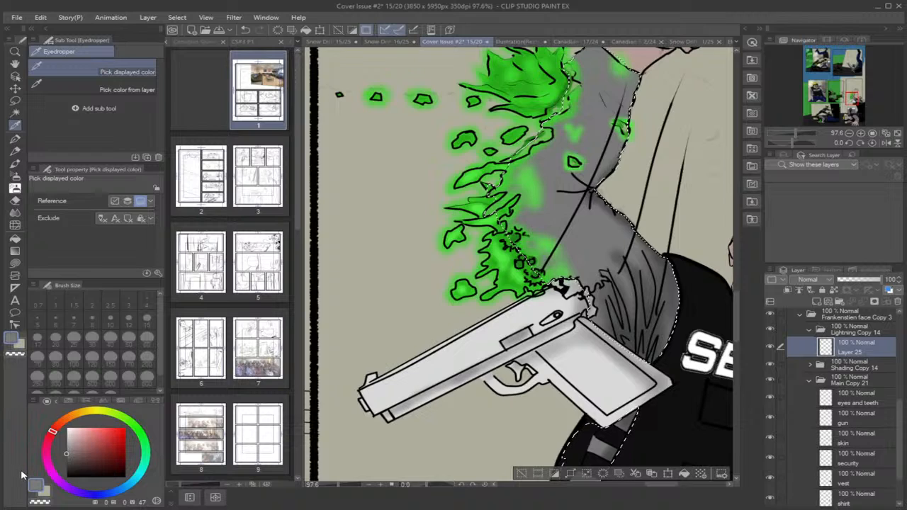
pyautogui.moveTo(68, 449); pyautogui.dragTo(67, 435)
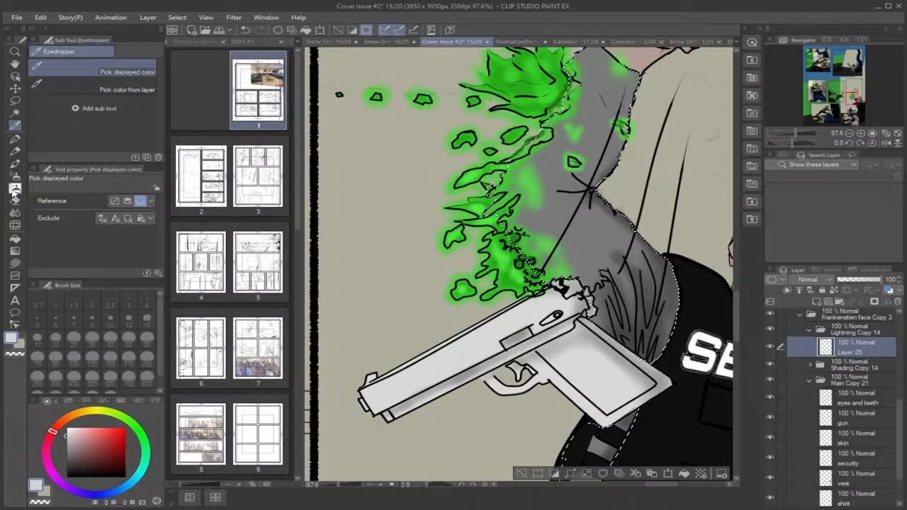
# Airbrush pale highlights along the raised sleeve and the lower arm using the Soft airbrush at size 80.8.
pyautogui.click(14, 188)
pyautogui.click(106, 71)
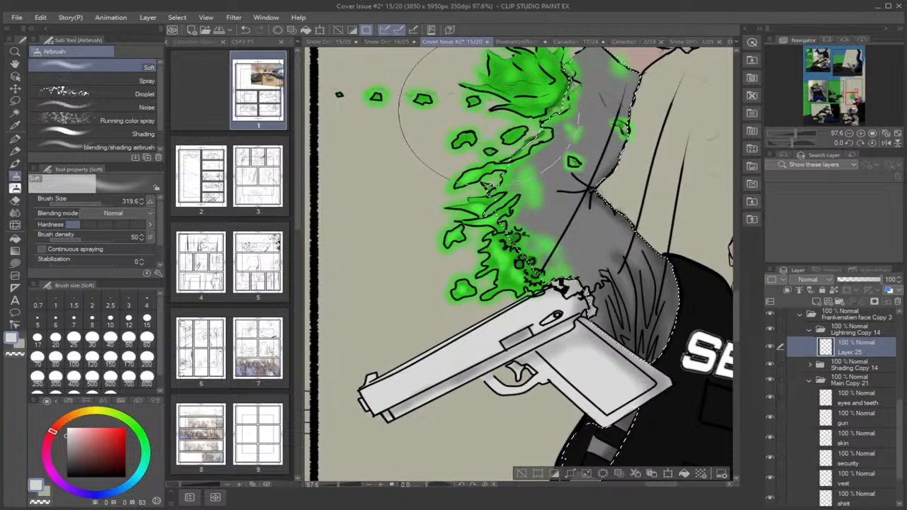
pyautogui.scroll(-2, 481, 114)
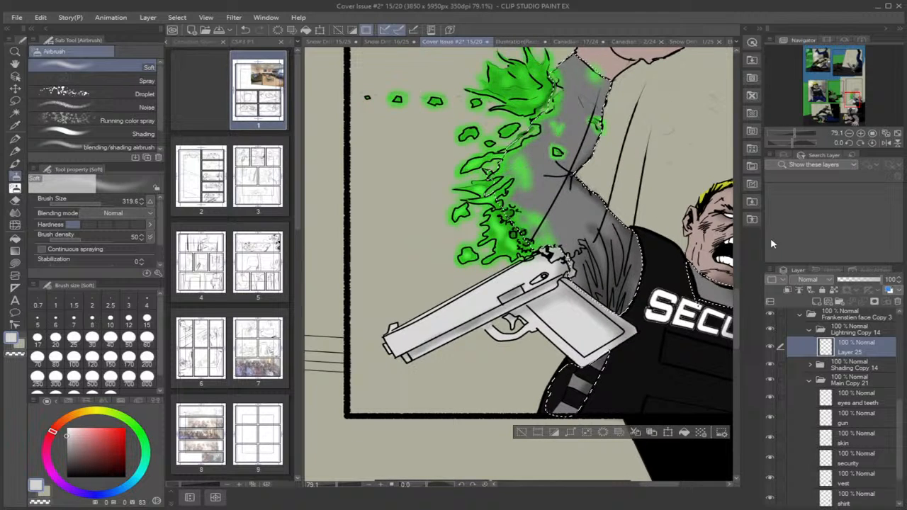
pyautogui.moveTo(738, 309)
pyautogui.mouseDown()
pyautogui.moveTo(737, 289)
pyautogui.moveTo(738, 297)
pyautogui.mouseUp()
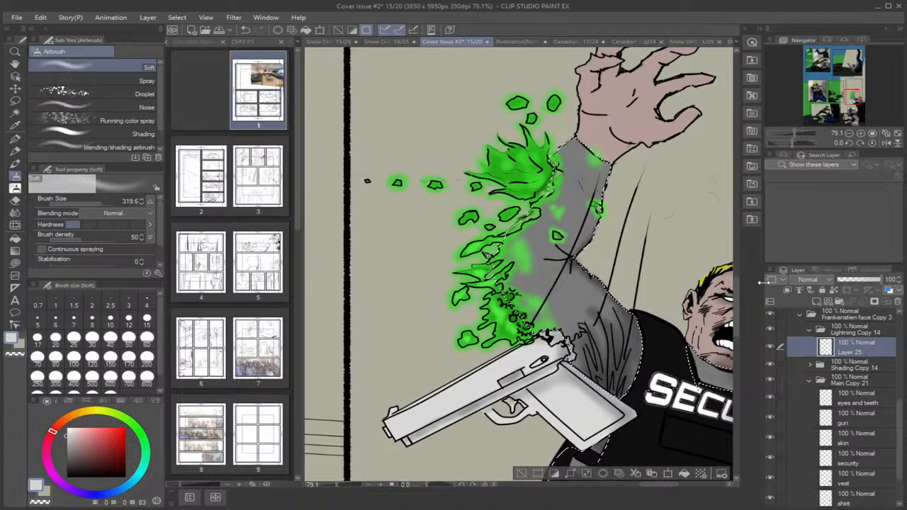
pyautogui.moveTo(100, 203); pyautogui.dragTo(91, 202)
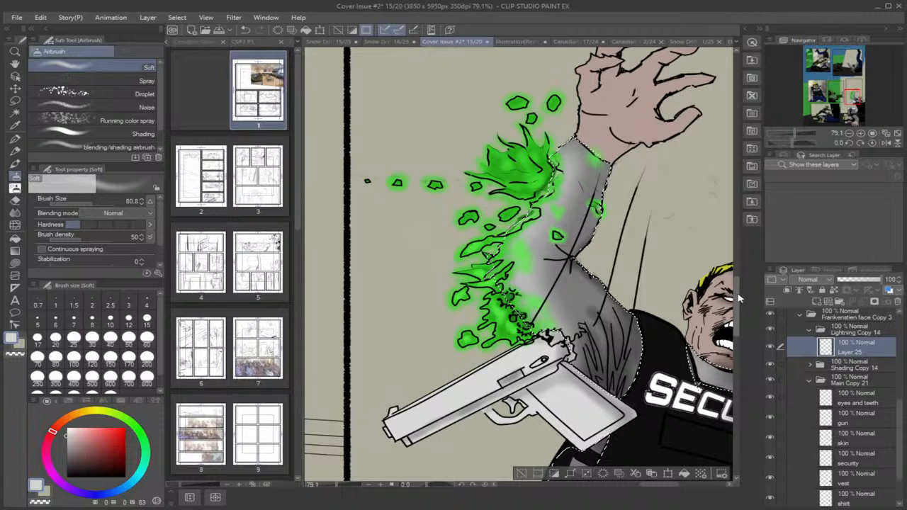
pyautogui.scroll(-3, 737, 299)
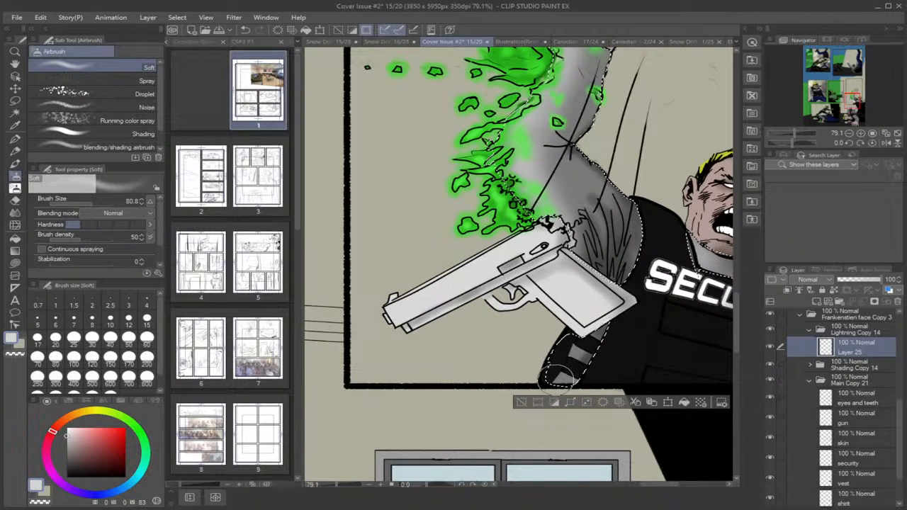
pyautogui.moveTo(559, 377); pyautogui.dragTo(567, 365)
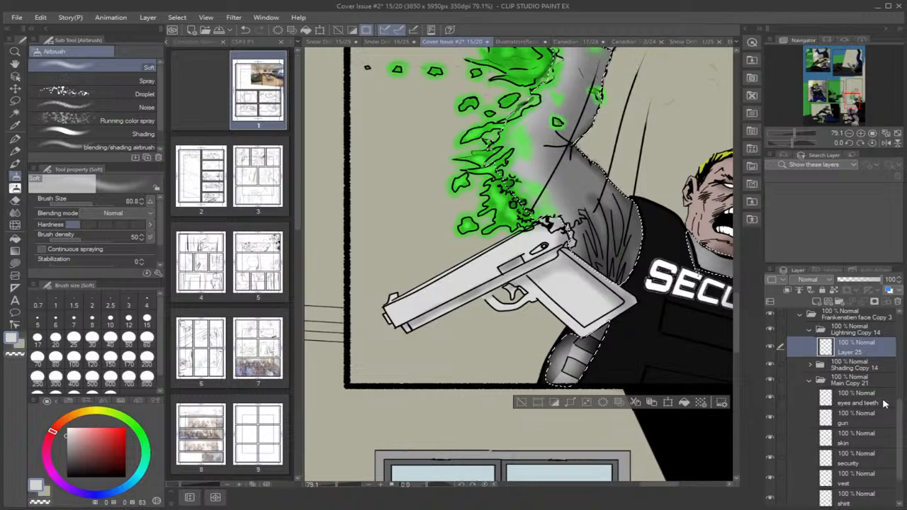
# Load the vest layer as a selection and clear the highlights that spill onto the vest from Layer 25.
pyautogui.click(865, 482)
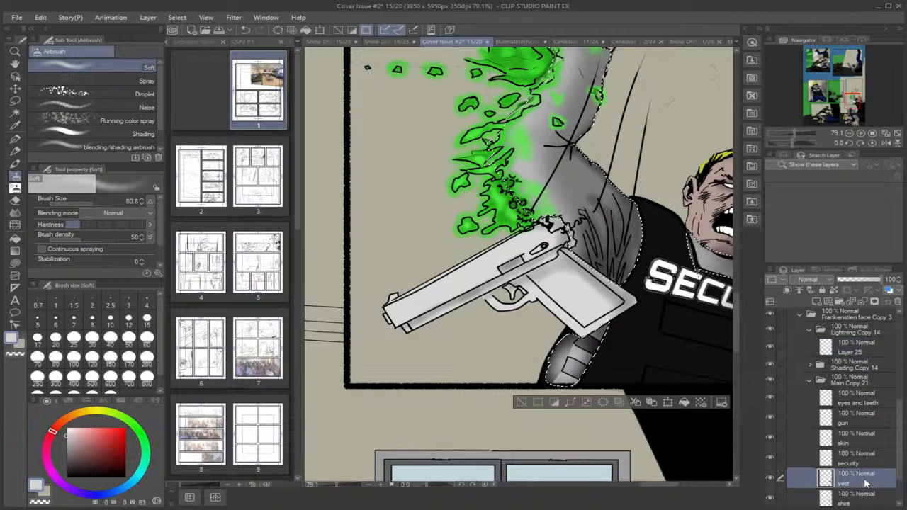
pyautogui.click(855, 363)
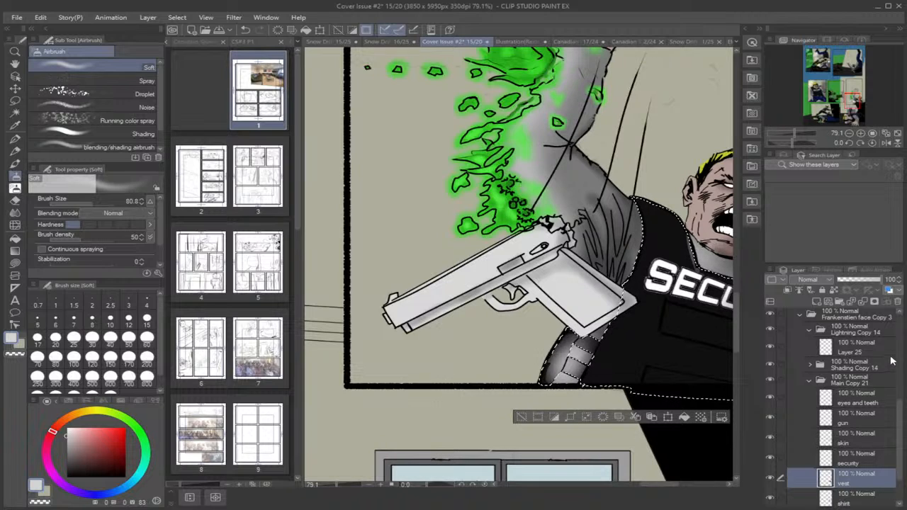
pyautogui.click(866, 351)
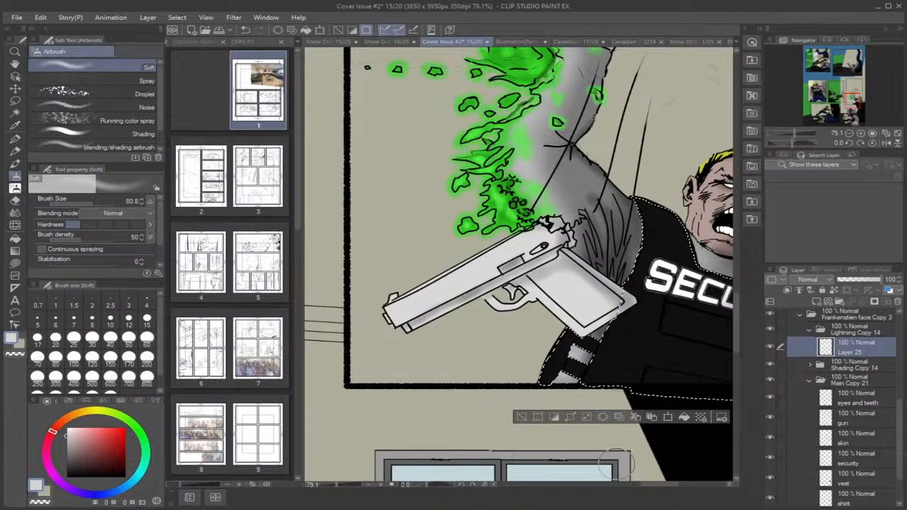
pyautogui.moveTo(659, 486); pyautogui.dragTo(668, 490)
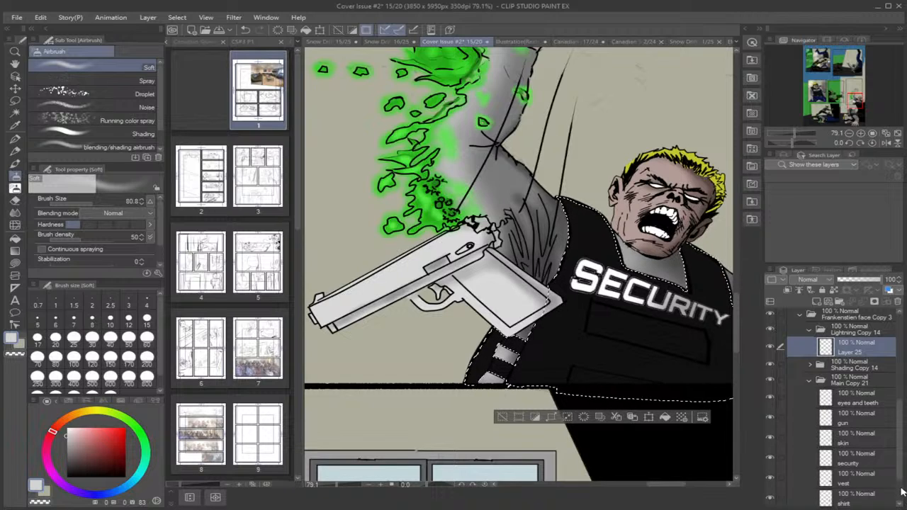
# Load the contents of the skin layer as a selection.
pyautogui.click(852, 461)
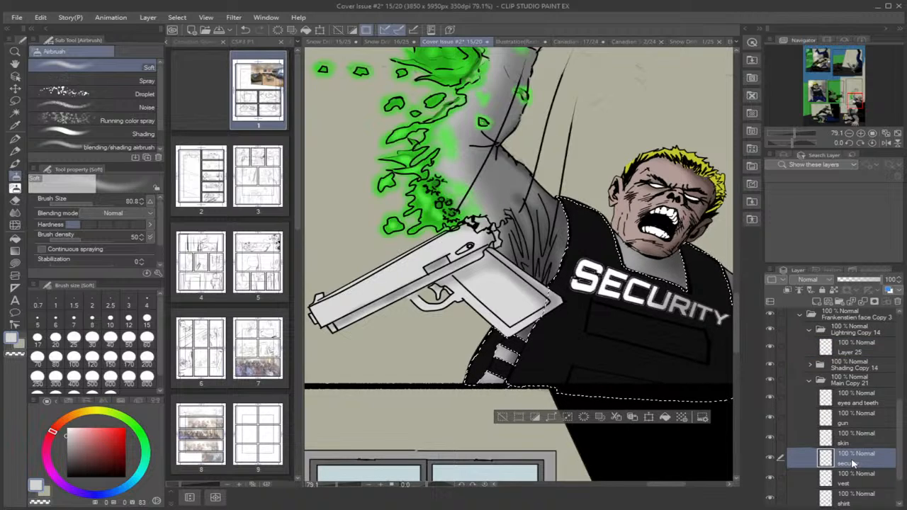
pyautogui.click(849, 443)
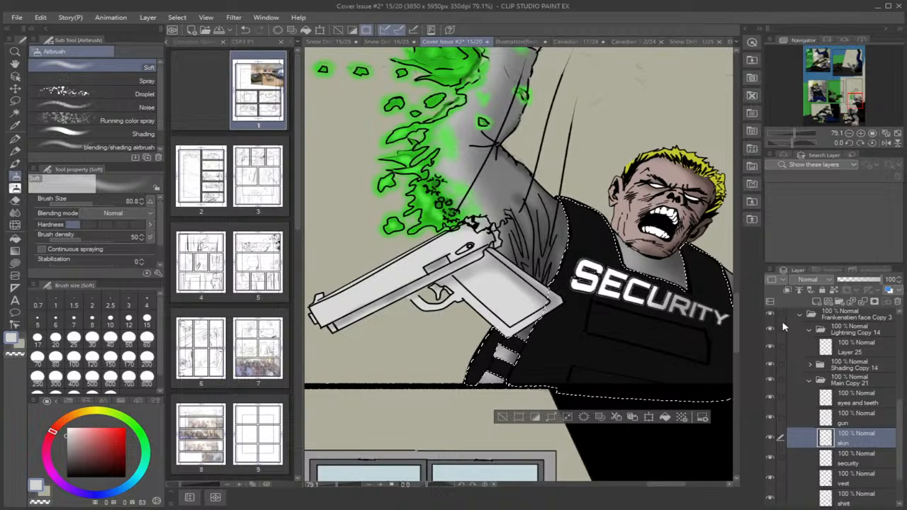
pyautogui.hotkey('ctrl', 'z')
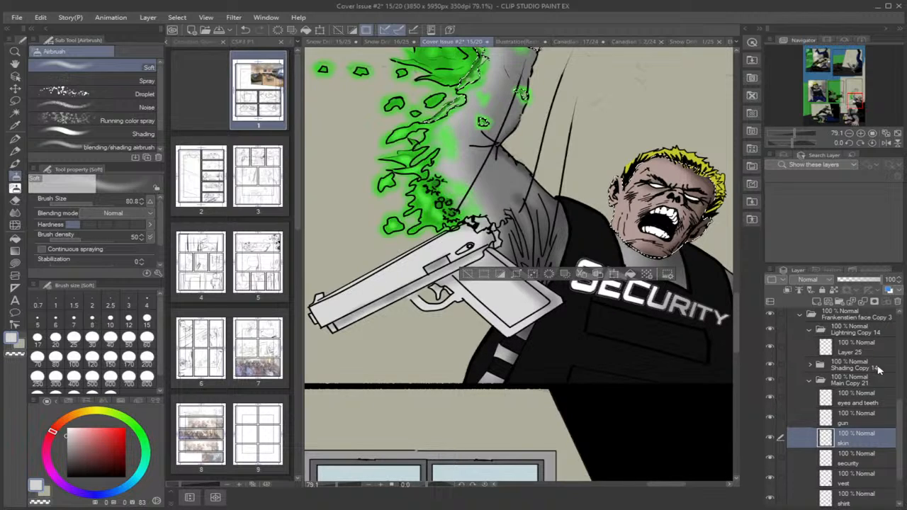
# Add a layer above Layer 25 and airbrush soft near-white highlights on the palm of the guard's raised hand.
pyautogui.click(859, 349)
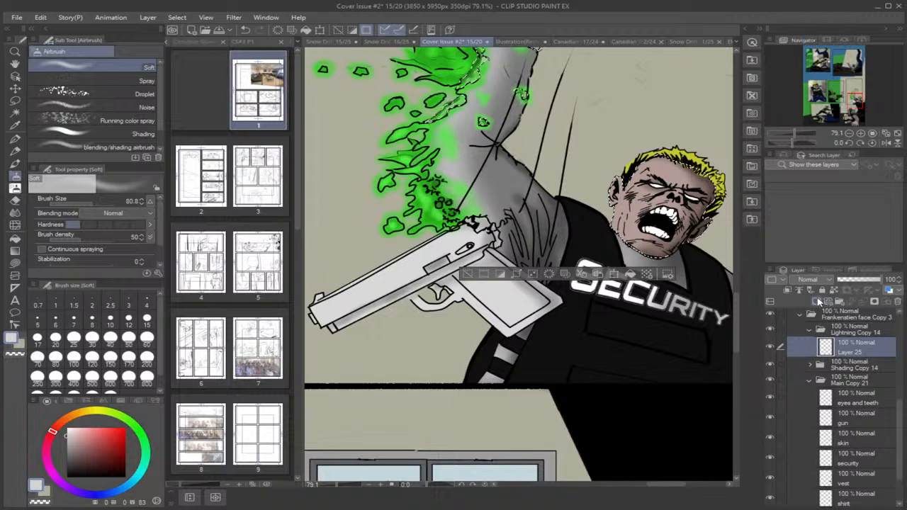
pyautogui.click(819, 302)
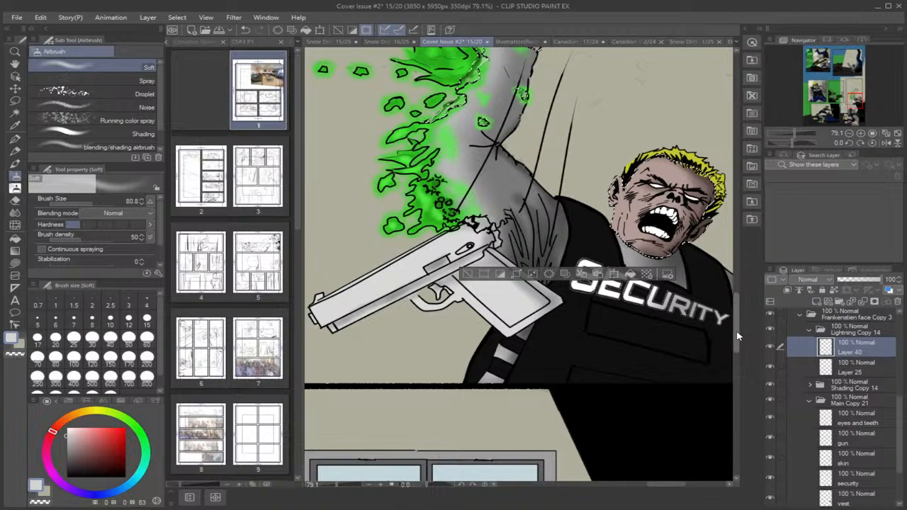
pyautogui.scroll(3, 737, 336)
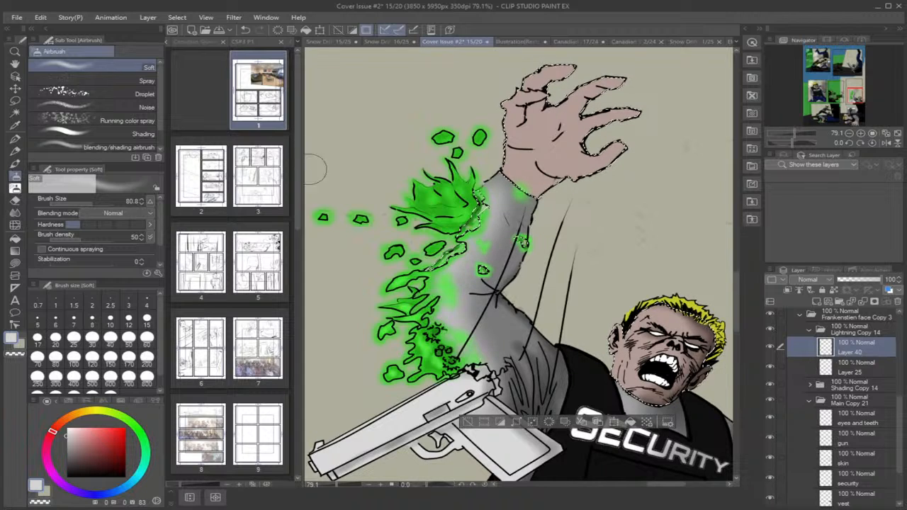
pyautogui.click(67, 431)
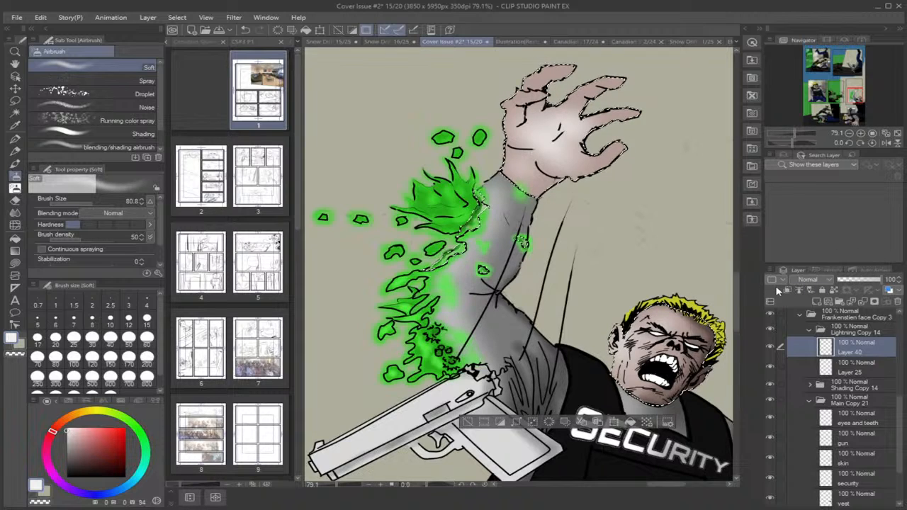
# Add a layer above Layer 40 in Lightning Copy 14 and choose a light green as the painting colour.
pyautogui.click(817, 303)
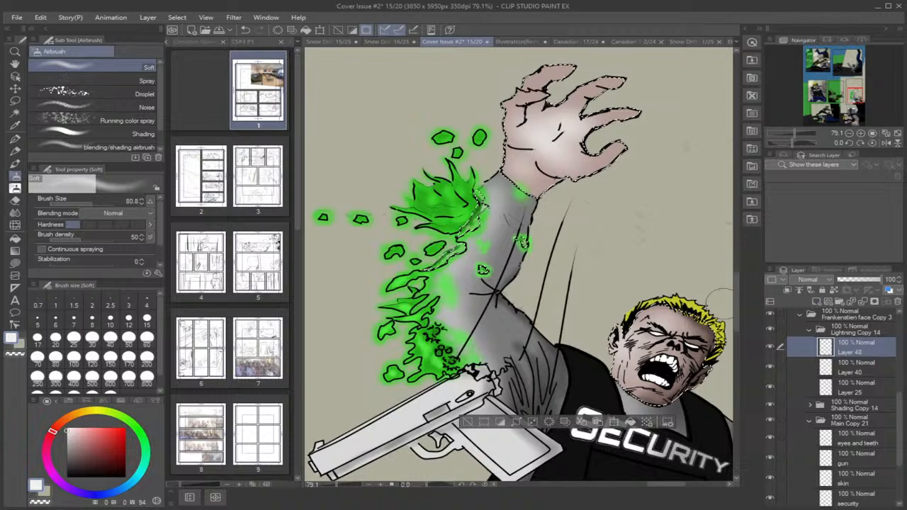
pyautogui.click(131, 422)
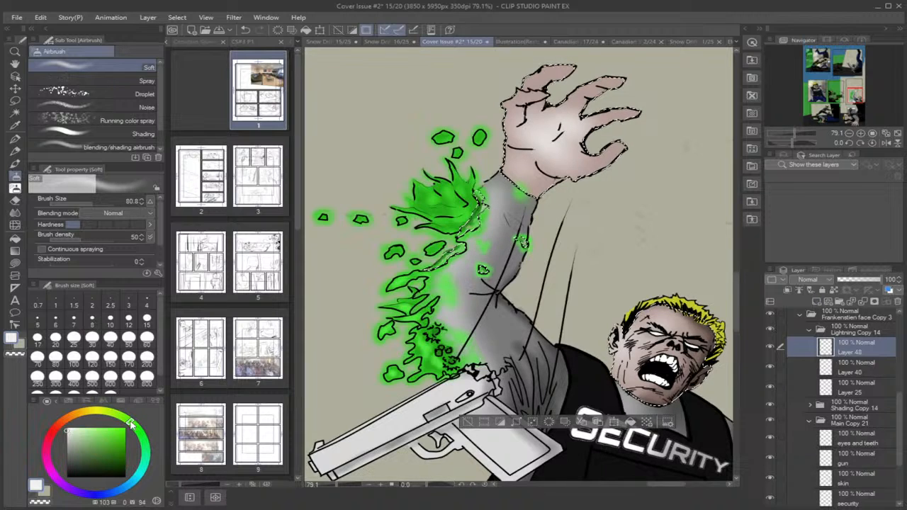
pyautogui.click(86, 426)
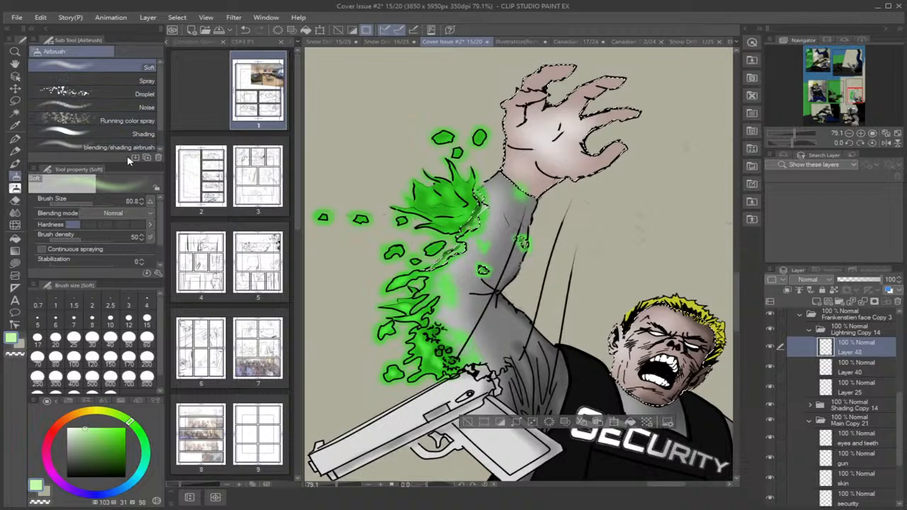
# Airbrush a soft light-green glow on the guard's palm, wrist and face at brush size 73.7, and clear the selection.
pyautogui.click(88, 201)
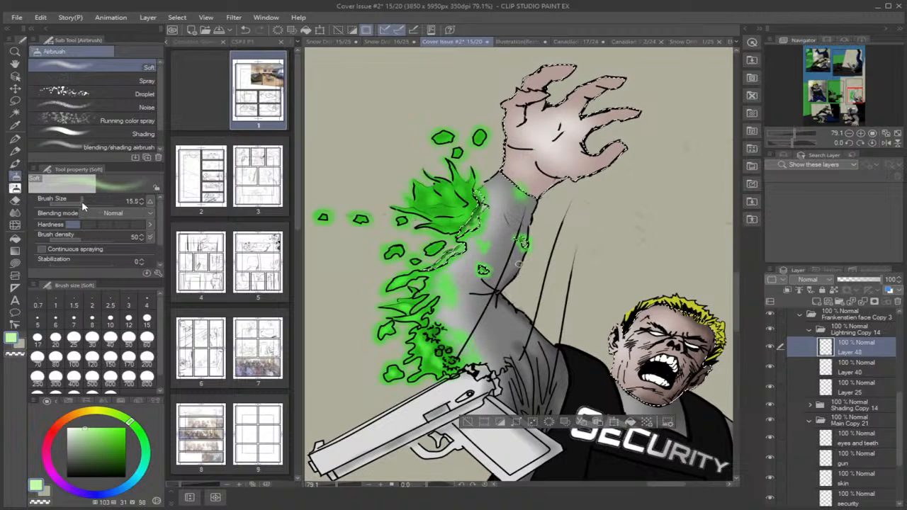
pyautogui.click(90, 205)
pyautogui.click(91, 202)
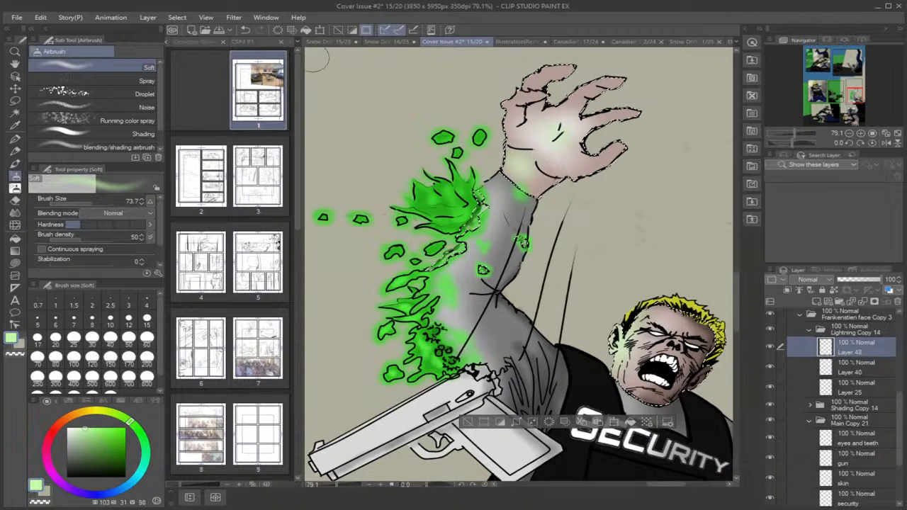
pyautogui.click(15, 101)
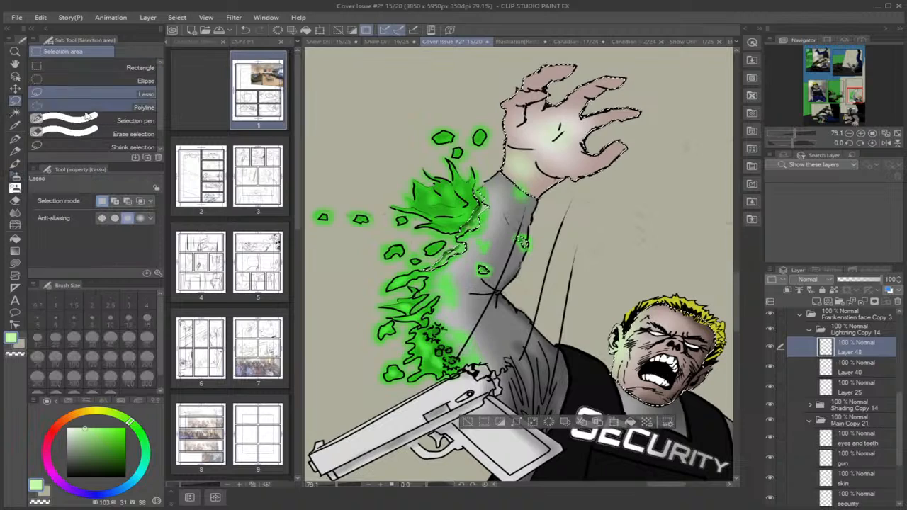
pyautogui.hotkey('ctrl', 'd')
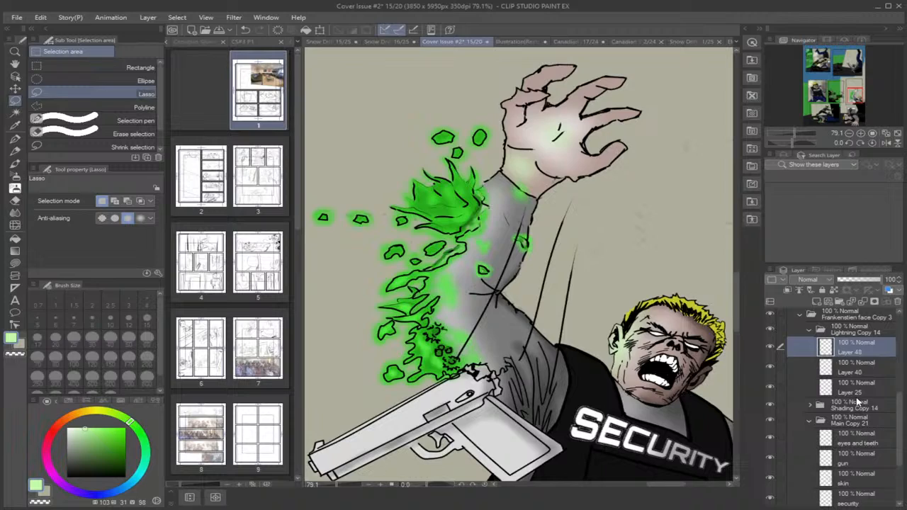
# Load the skin layer's contents as a selection and make Layer 166 in Shading Copy 14 the active layer.
pyautogui.click(859, 484)
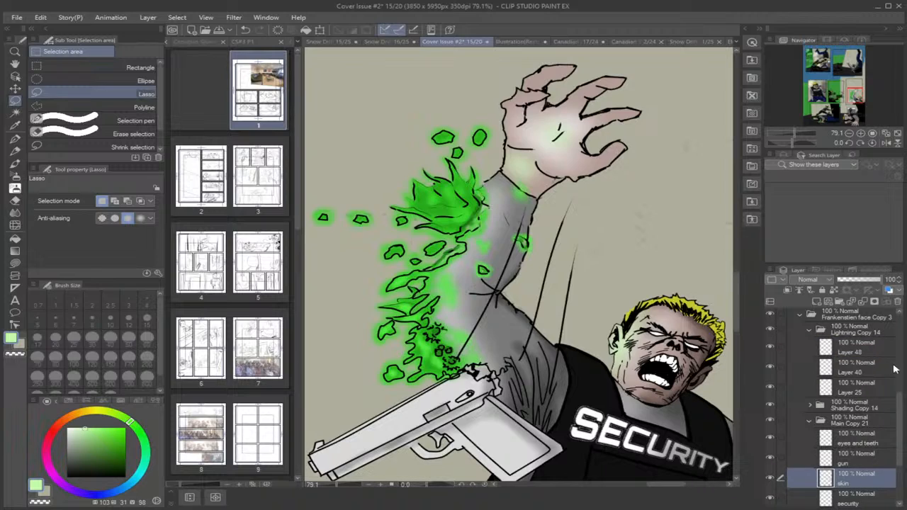
pyautogui.click(830, 365)
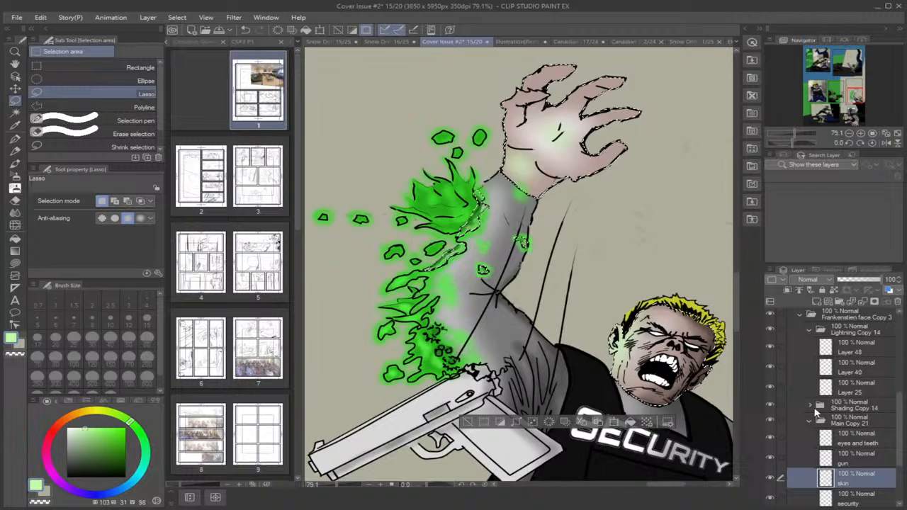
pyautogui.click(812, 406)
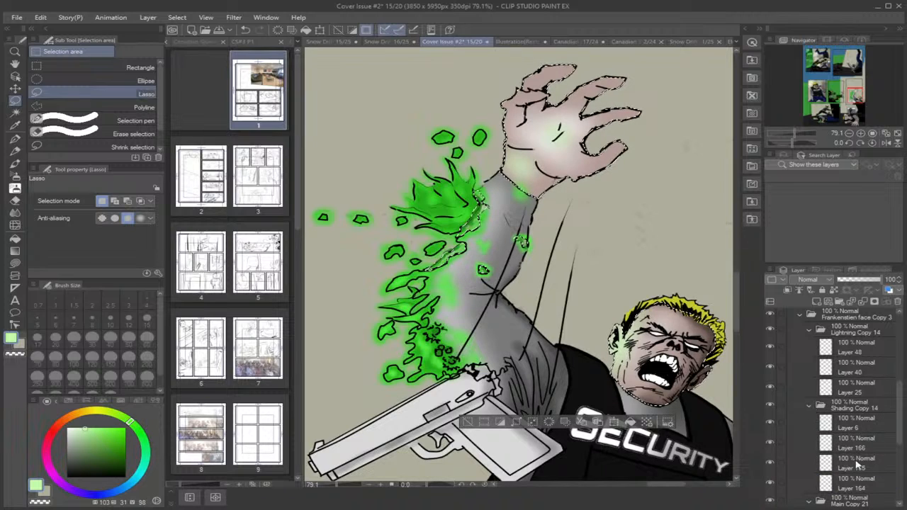
pyautogui.click(771, 464)
pyautogui.click(771, 463)
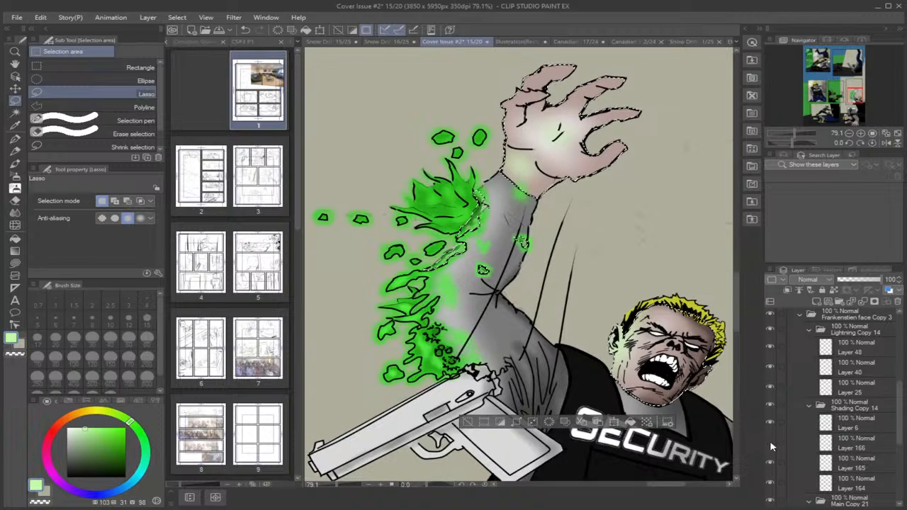
pyautogui.click(772, 443)
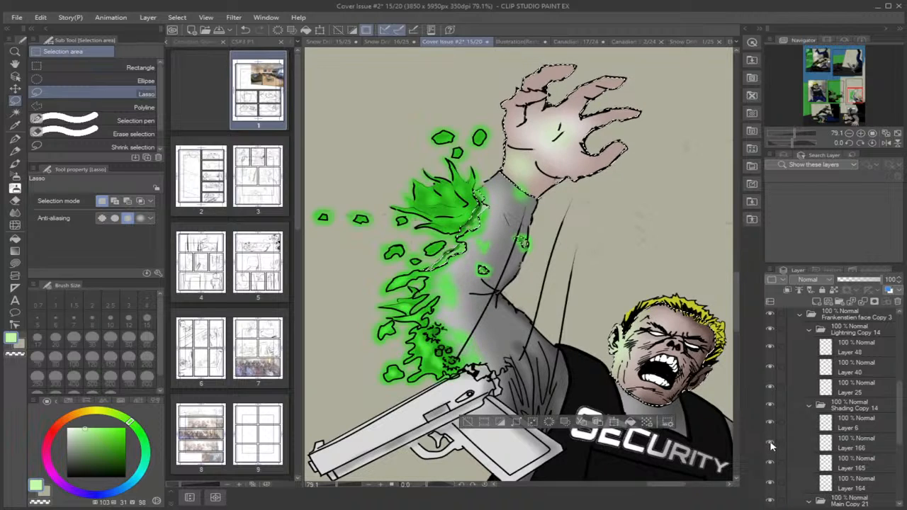
pyautogui.click(854, 445)
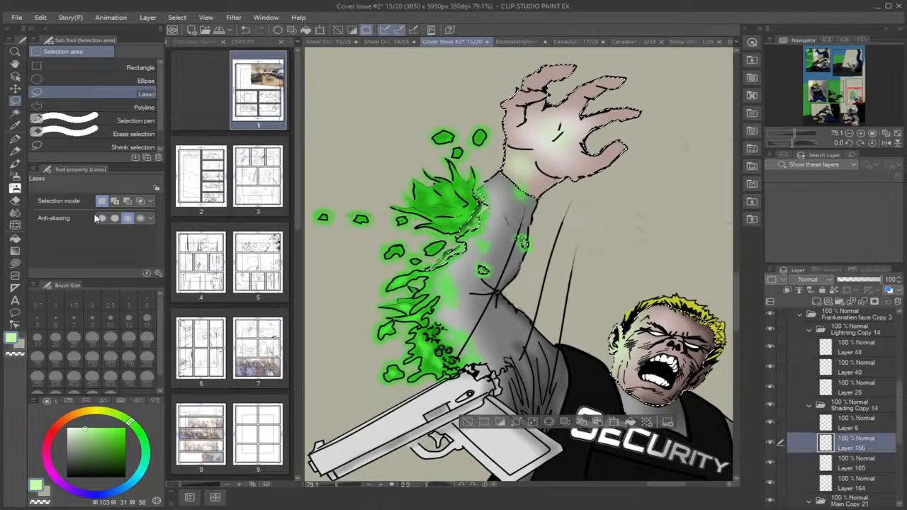
# Sample the skin tone, darken it to a grey-brown, and shade the raised hand with the blending/shading airbrush at size 67.2.
pyautogui.click(15, 125)
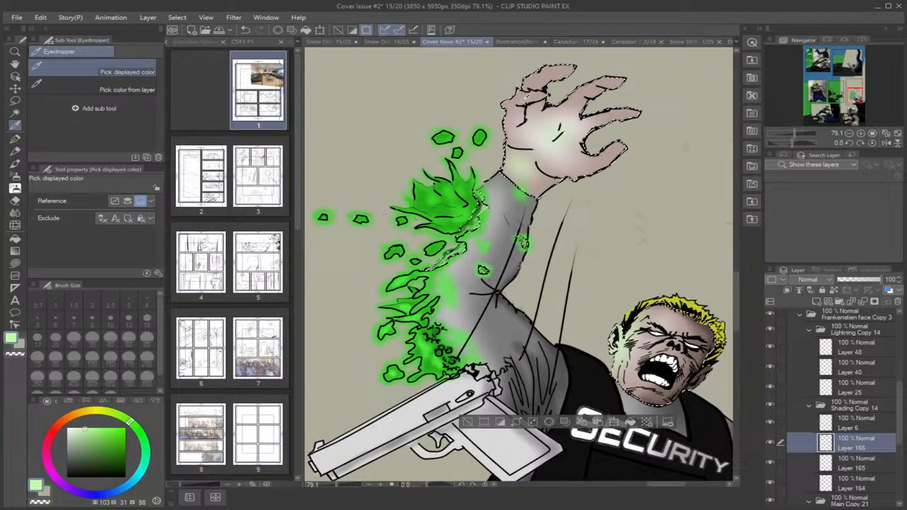
pyautogui.click(526, 96)
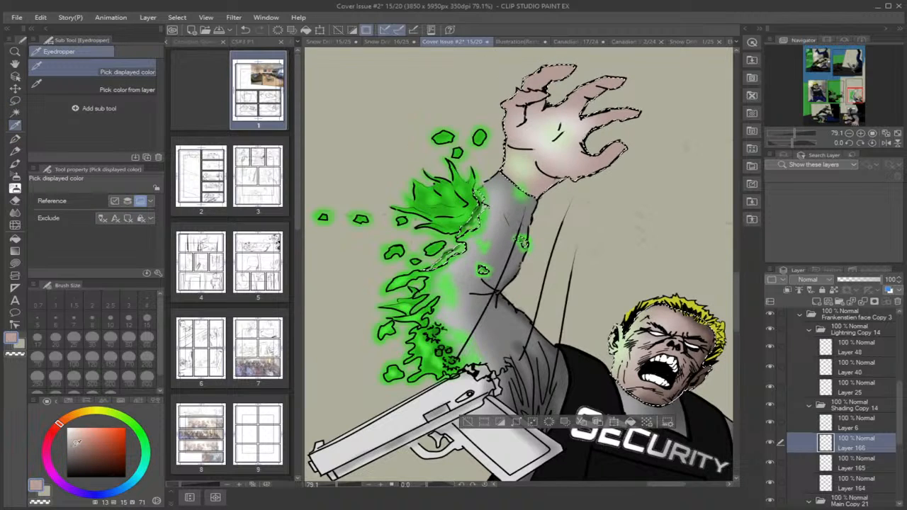
pyautogui.moveTo(80, 440); pyautogui.dragTo(76, 454)
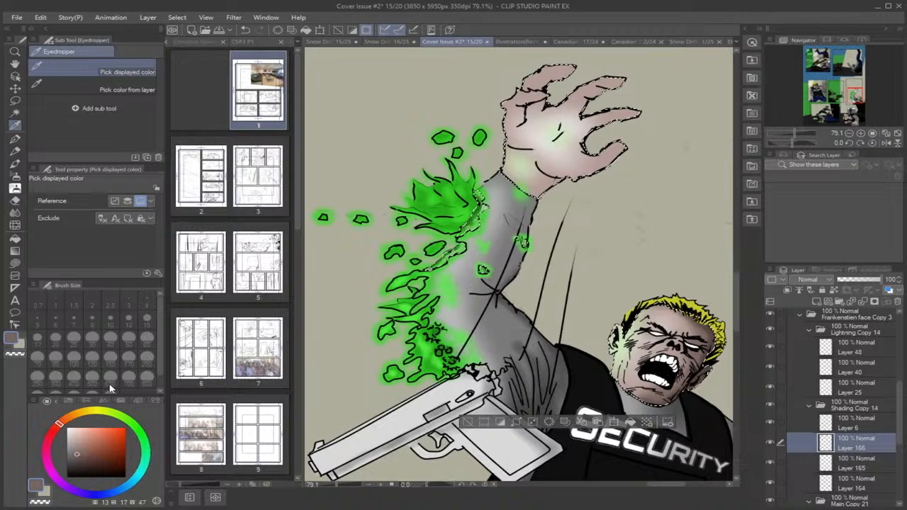
pyautogui.click(17, 175)
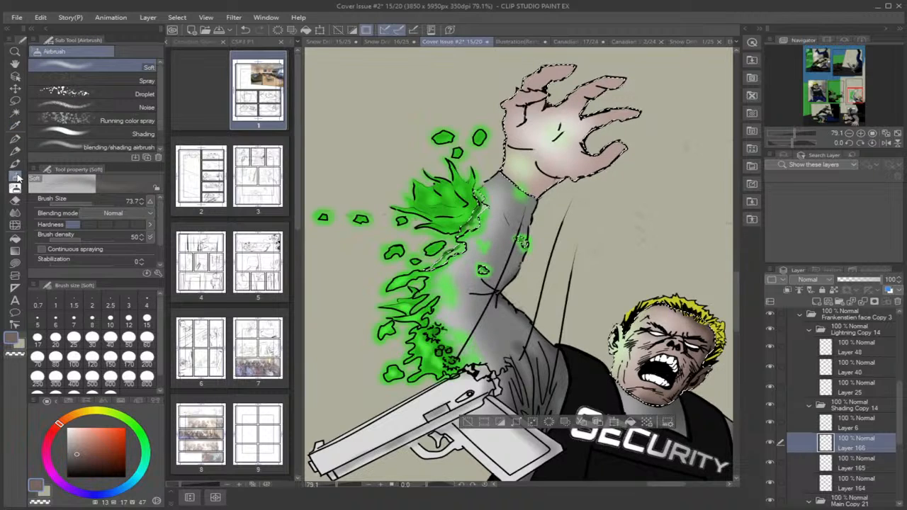
pyautogui.click(135, 146)
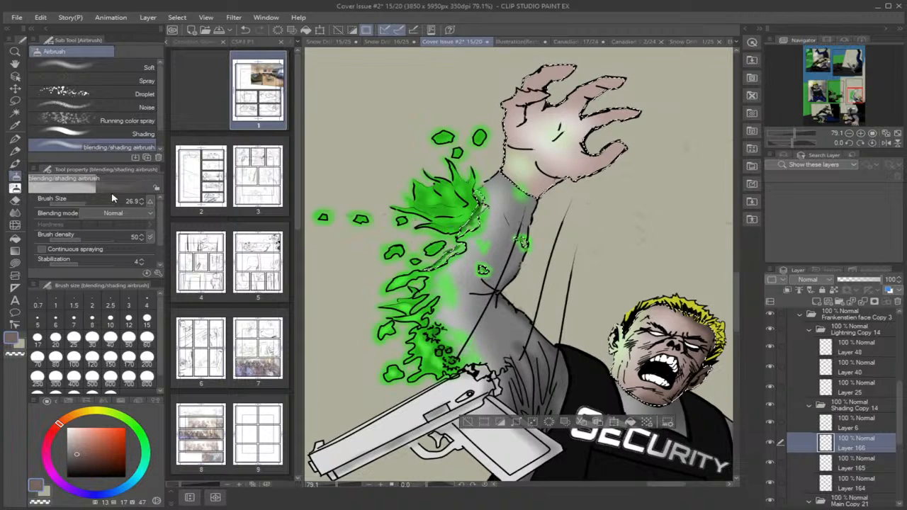
pyautogui.moveTo(86, 205); pyautogui.dragTo(120, 187)
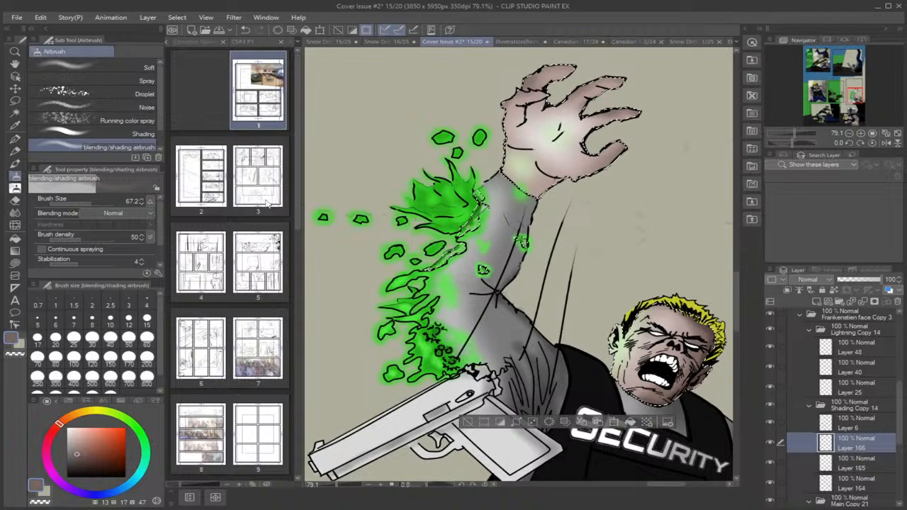
pyautogui.scroll(-2, 445, 233)
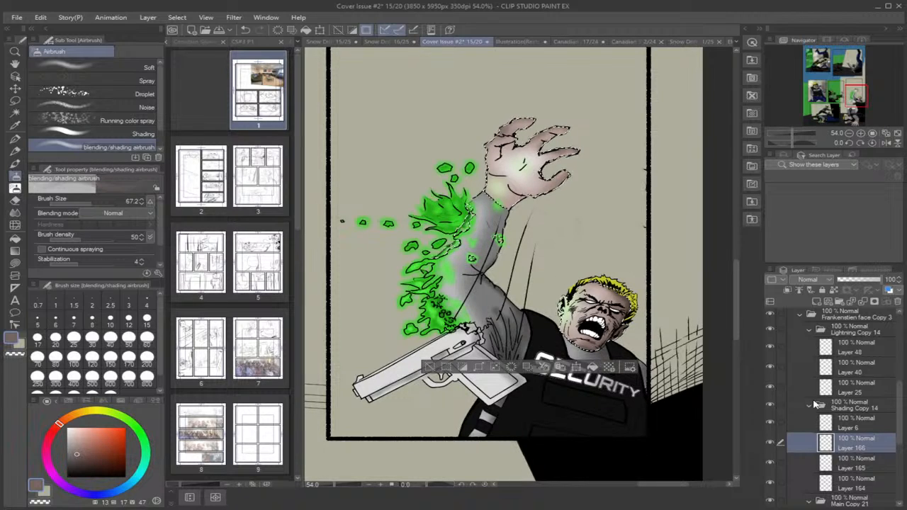
# Collapse the Shading Copy 14 folder and load the contents of the gun layer as a selection.
pyautogui.click(811, 405)
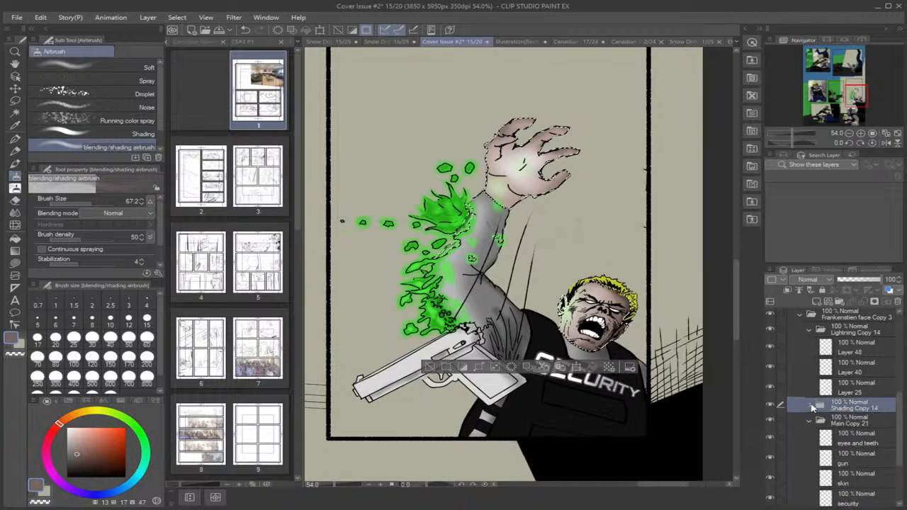
pyautogui.click(860, 461)
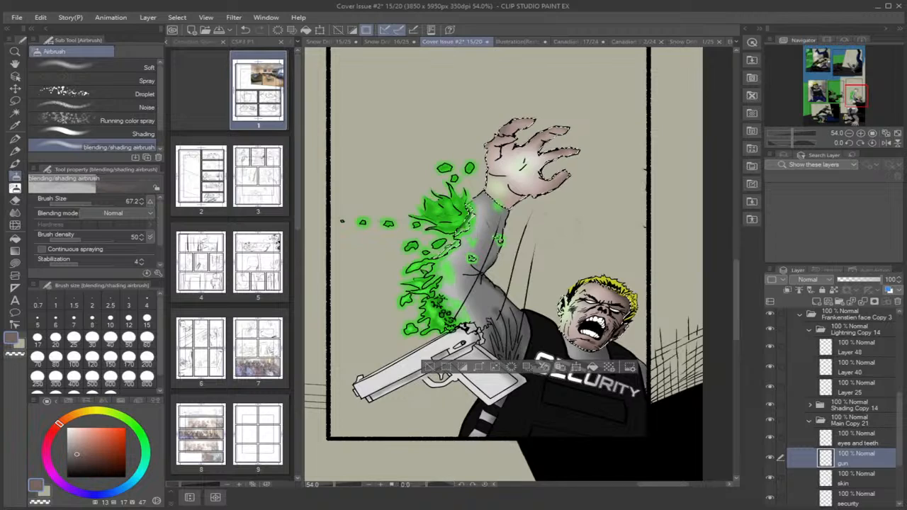
pyautogui.keyDown('ctrl'); pyautogui.click(826, 459); pyautogui.keyUp('ctrl')
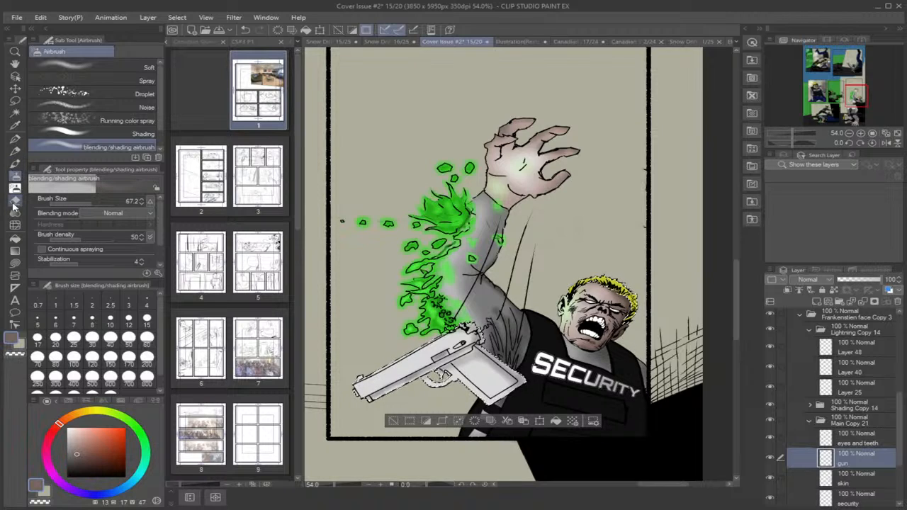
# Add a layer above Layer 48, airbrush soft white highlights on the gun at brush size 46.6, and clear the selection.
pyautogui.click(140, 68)
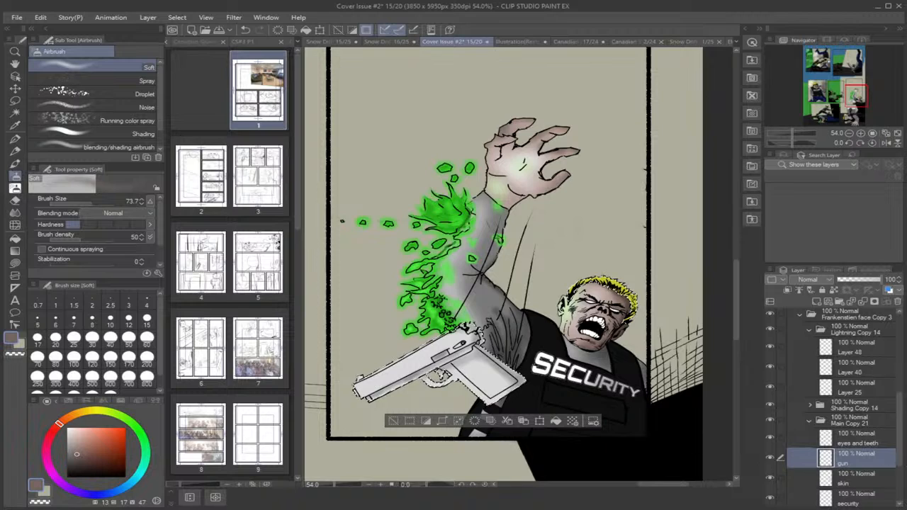
pyautogui.click(841, 356)
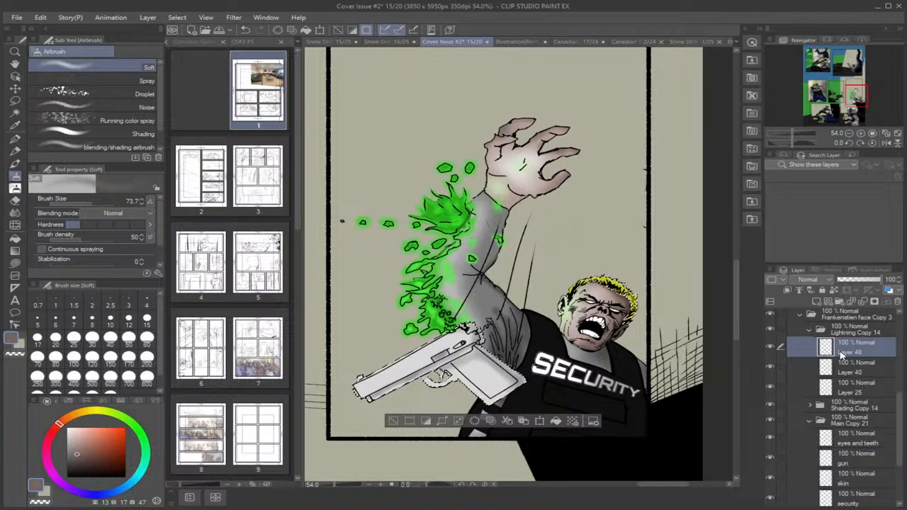
pyautogui.click(816, 303)
pyautogui.scroll(3, 454, 373)
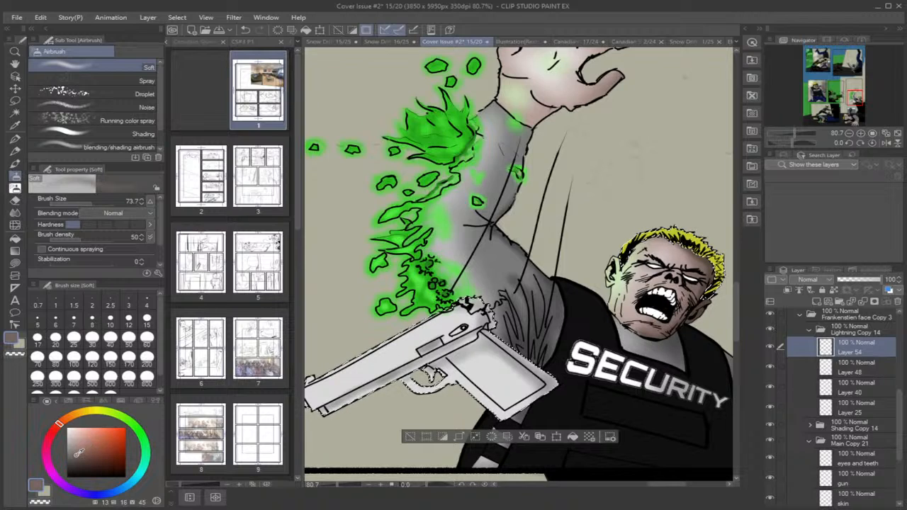
pyautogui.click(35, 486)
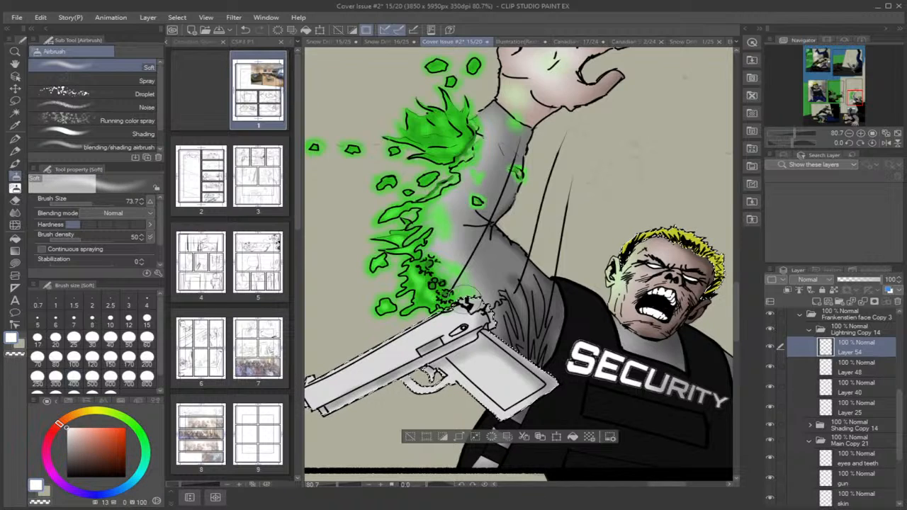
pyautogui.click(88, 204)
pyautogui.moveTo(89, 200); pyautogui.dragTo(96, 201)
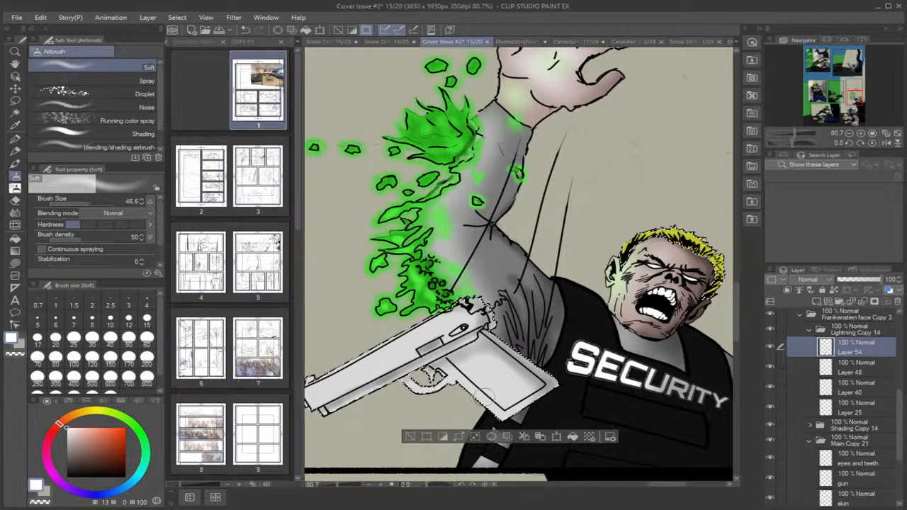
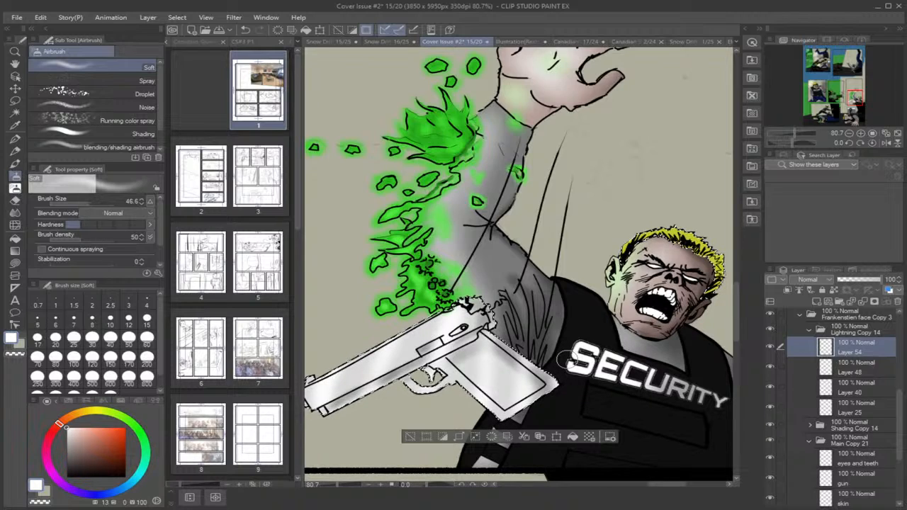
pyautogui.scroll(-3, 524, 210)
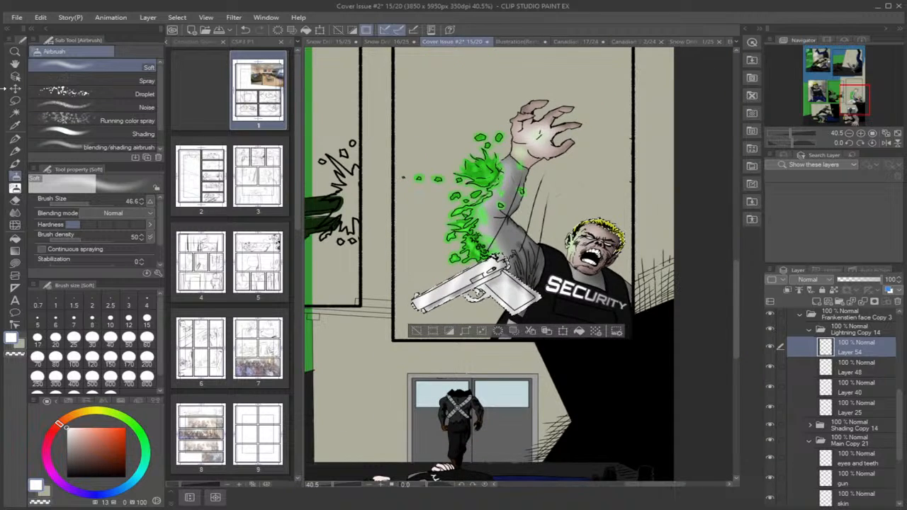
pyautogui.click(14, 101)
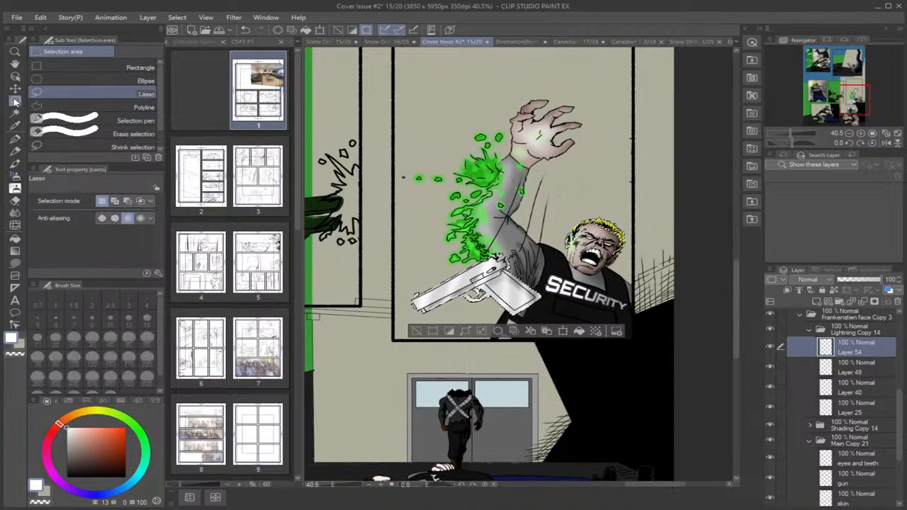
pyautogui.click(710, 246)
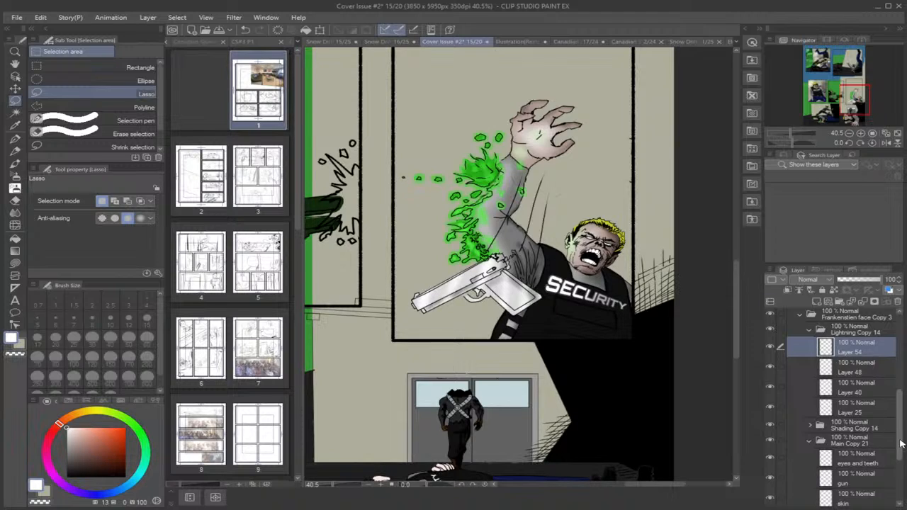
# Auto-select the guard's yellow hair on the gun layer, then cut and paste it onto its own layer.
pyautogui.moveTo(901, 445); pyautogui.dragTo(904, 475)
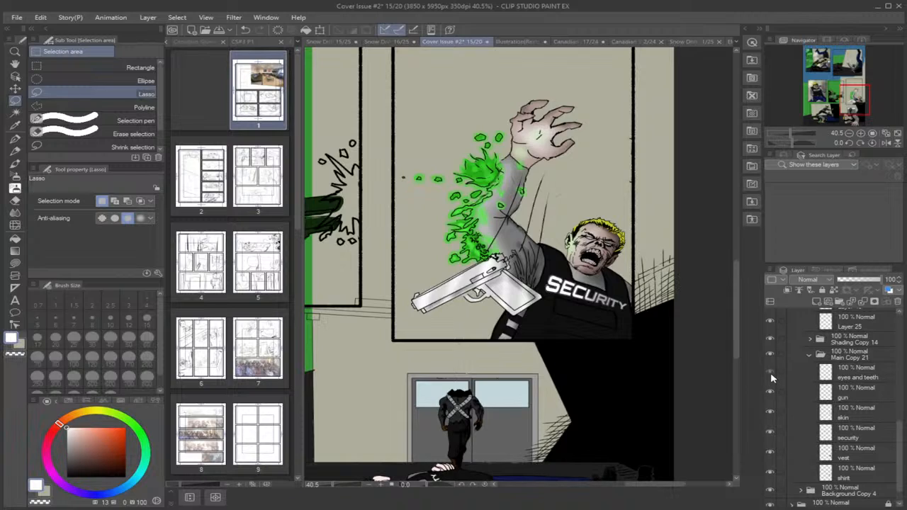
pyautogui.click(771, 392)
pyautogui.click(771, 392)
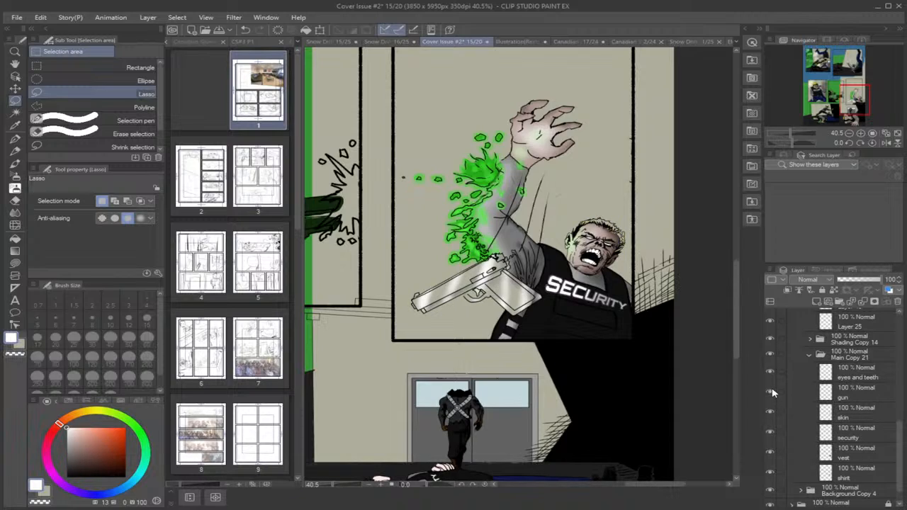
pyautogui.click(854, 399)
pyautogui.scroll(5, 613, 198)
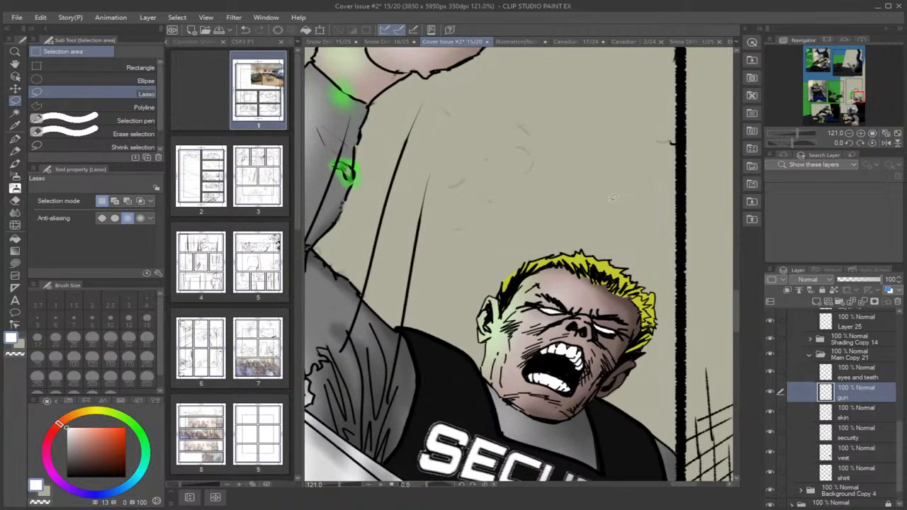
pyautogui.click(15, 113)
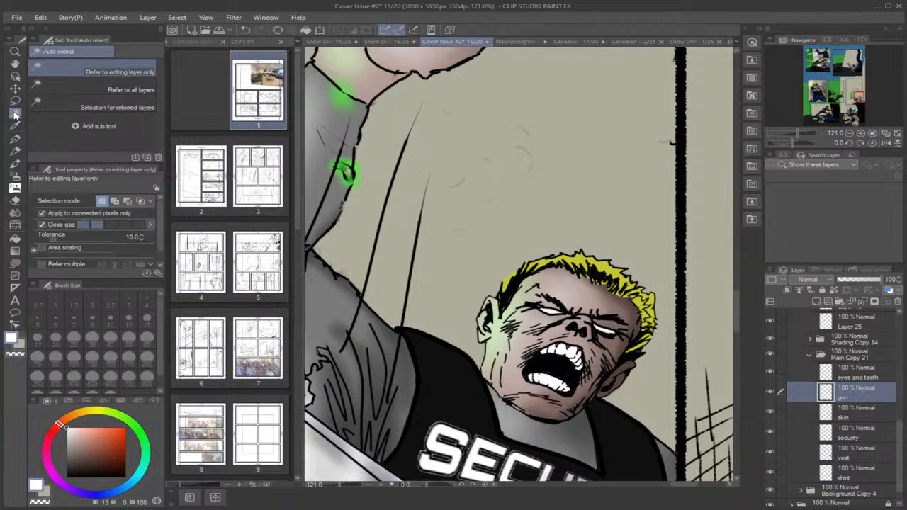
pyautogui.click(601, 263)
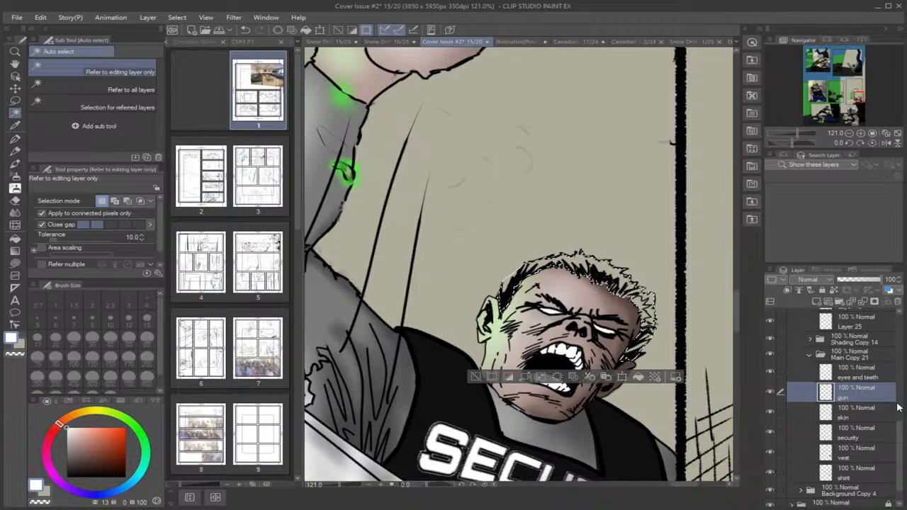
pyautogui.hotkey('ctrl', 'v')
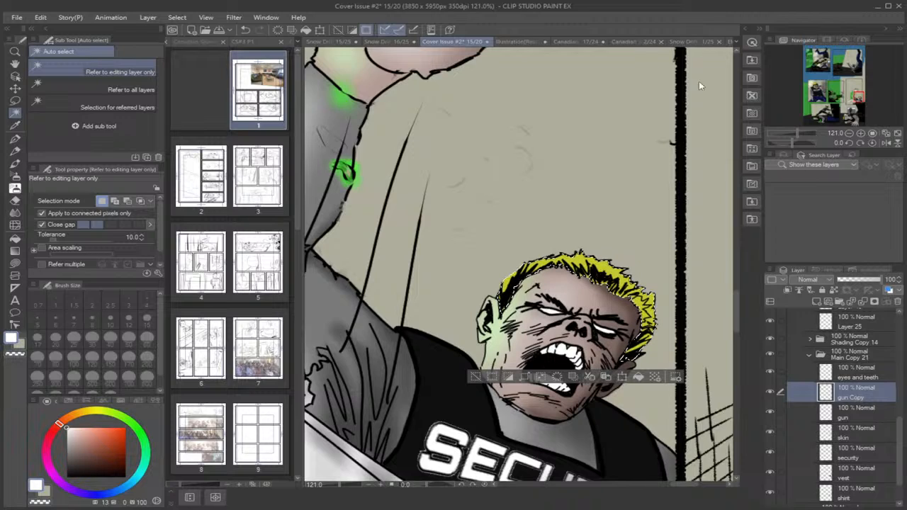
# Rename the pasted hair layer "hair" and clear the selection.
pyautogui.write('hair')
pyautogui.press('Return')
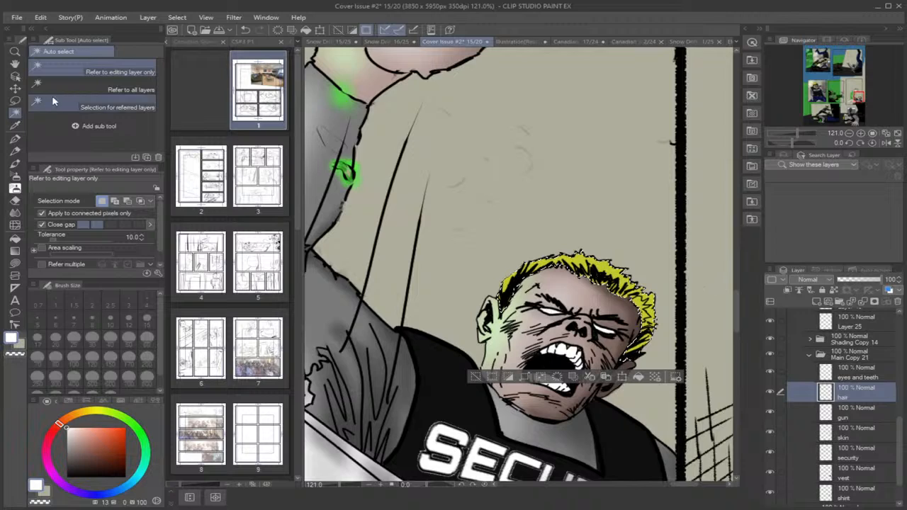
pyautogui.click(15, 100)
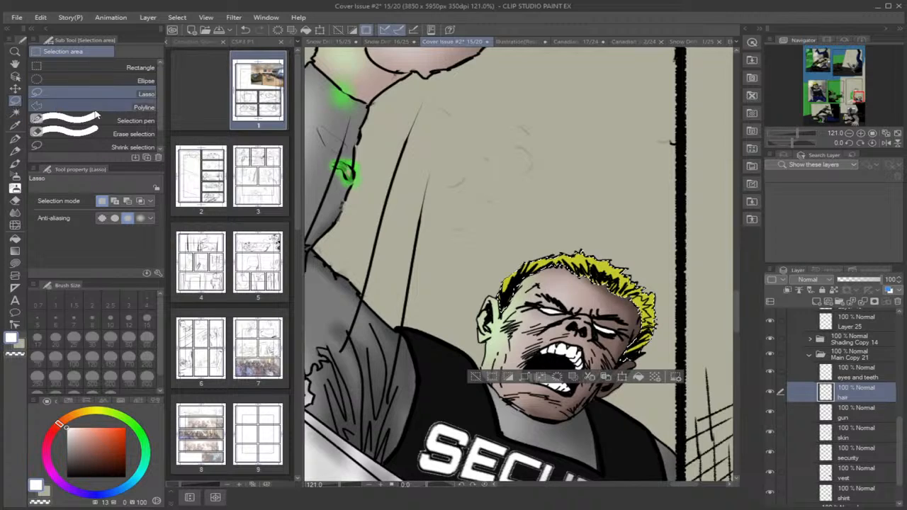
pyautogui.click(564, 187)
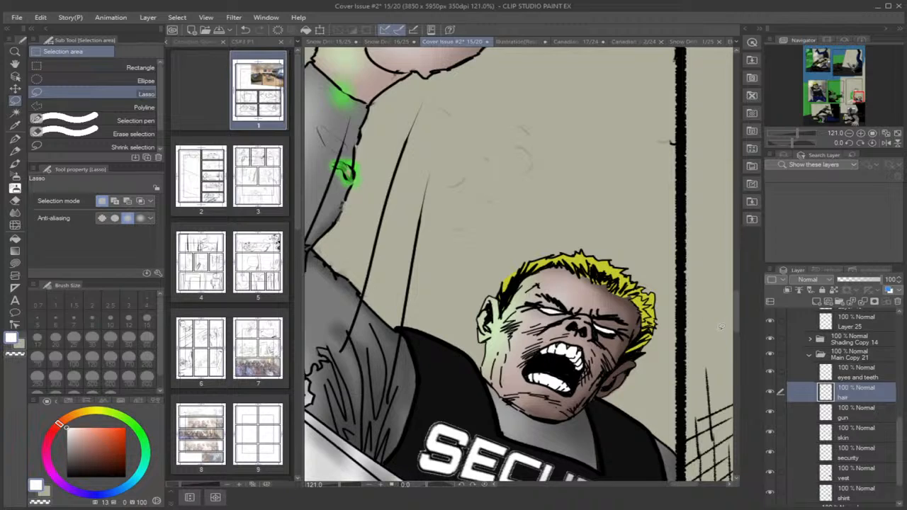
# Sample the yellow of the guard's hair and darken it to an olive tone.
pyautogui.click(15, 124)
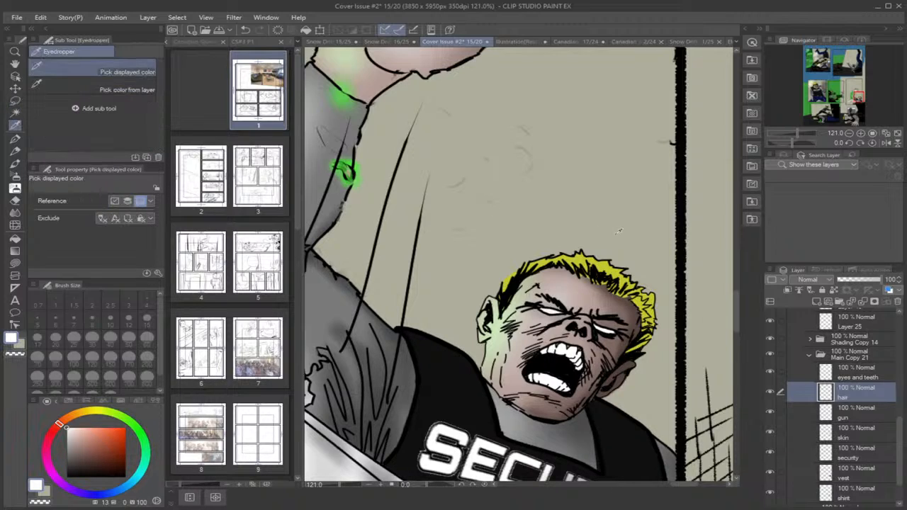
pyautogui.click(617, 267)
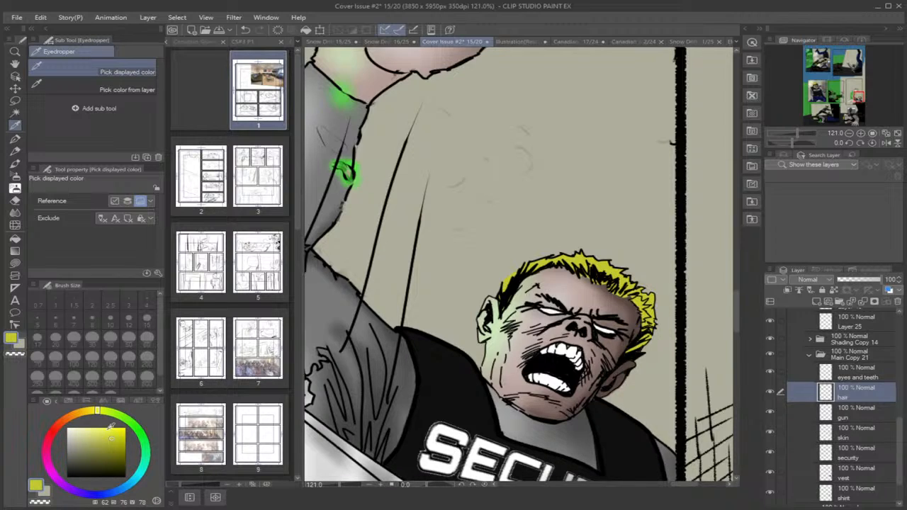
pyautogui.moveTo(114, 436); pyautogui.dragTo(119, 444)
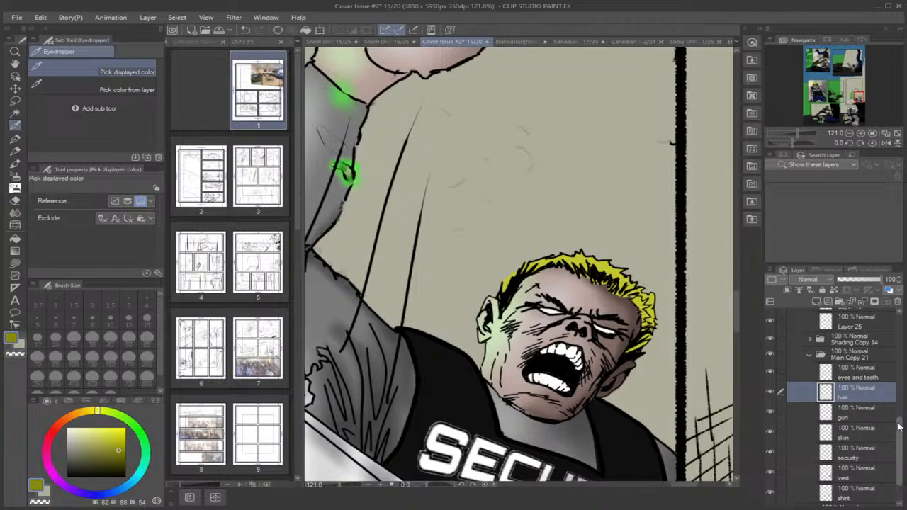
# Add a layer above Layer 54 in the Lightning Copy 14 folder and switch to the Soft airbrush.
pyautogui.scroll(5, 898, 425)
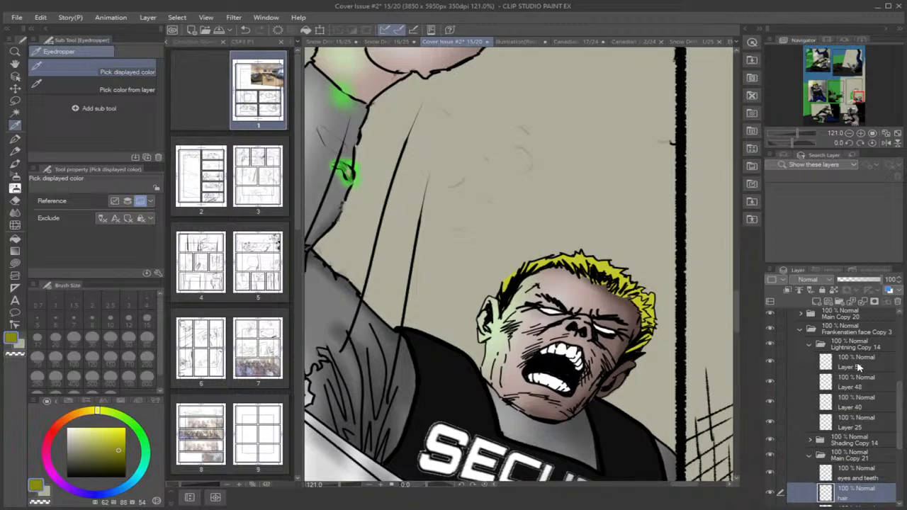
pyautogui.click(859, 367)
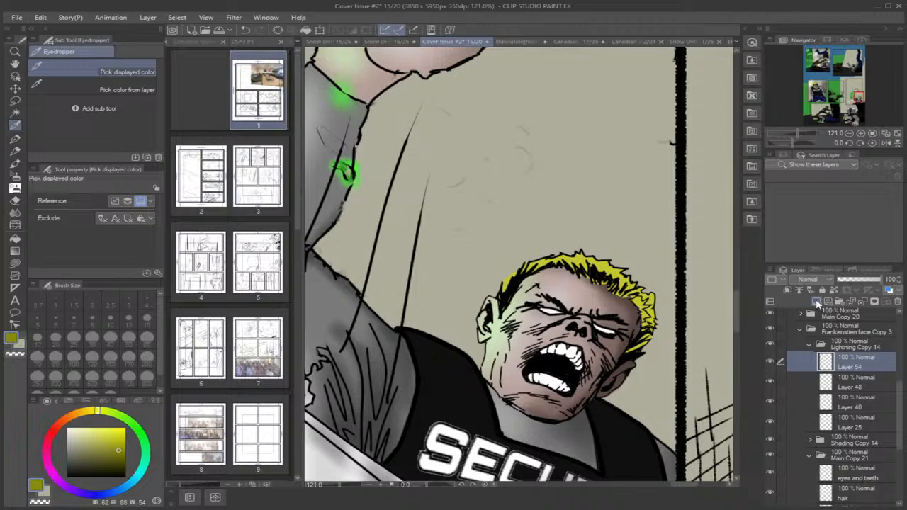
pyautogui.click(818, 303)
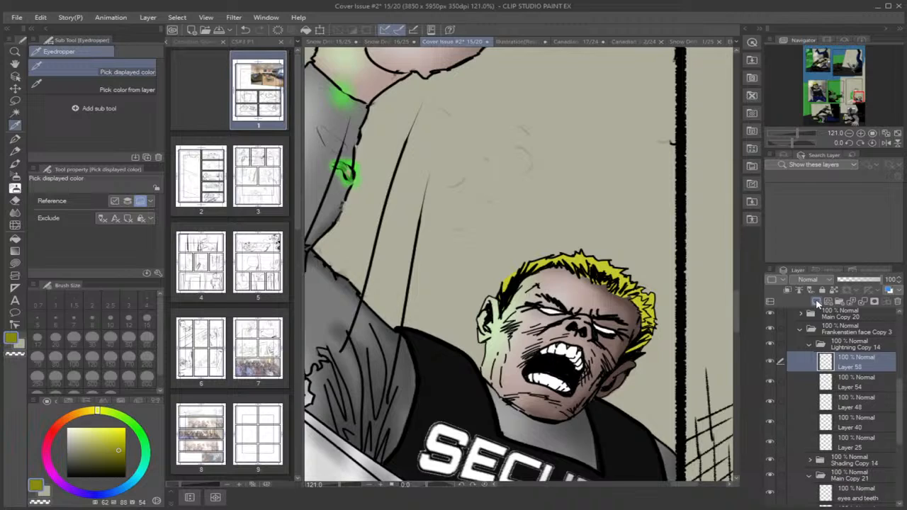
pyautogui.click(14, 175)
pyautogui.moveTo(647, 332)
pyautogui.mouseDown()
pyautogui.moveTo(650, 314)
pyautogui.moveTo(660, 316)
pyautogui.moveTo(651, 316)
pyautogui.mouseUp()
pyautogui.hotkey('ctrl', 'z')
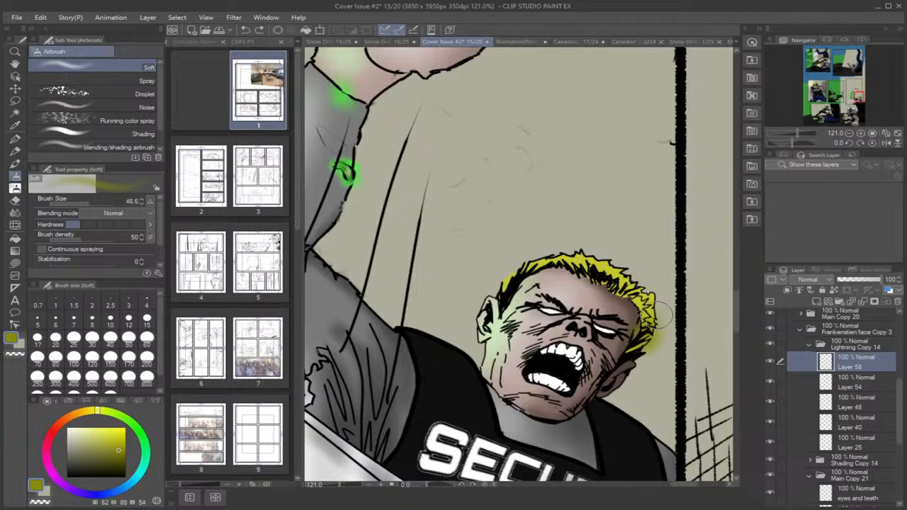
pyautogui.hotkey('ctrl', 'z')
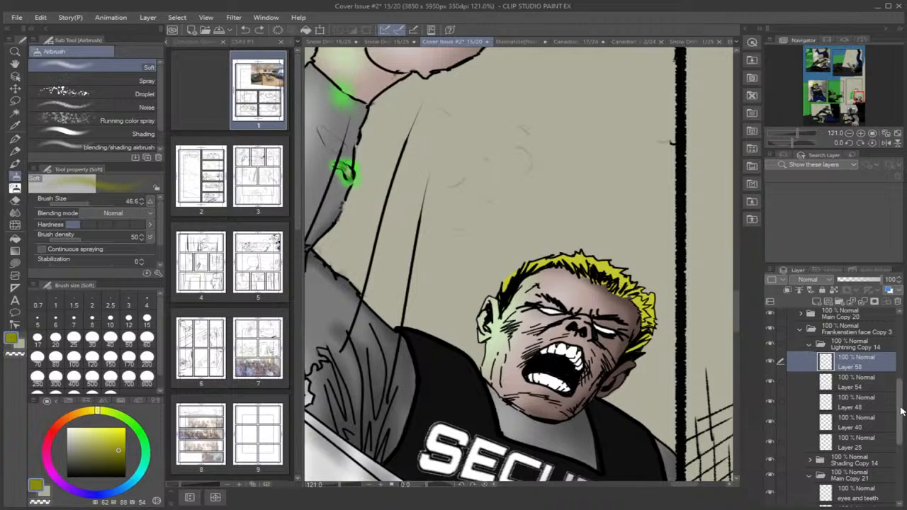
# Load the contents of the hair layer as a selection and make Layer 58 active.
pyautogui.scroll(-5, 902, 412)
pyautogui.click(849, 421)
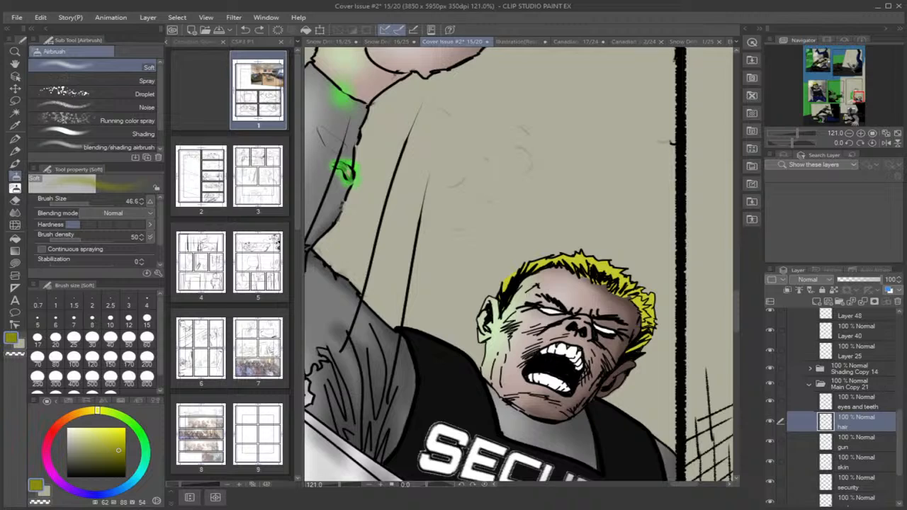
pyautogui.hotkey('ctrl', 'shift', 'd')
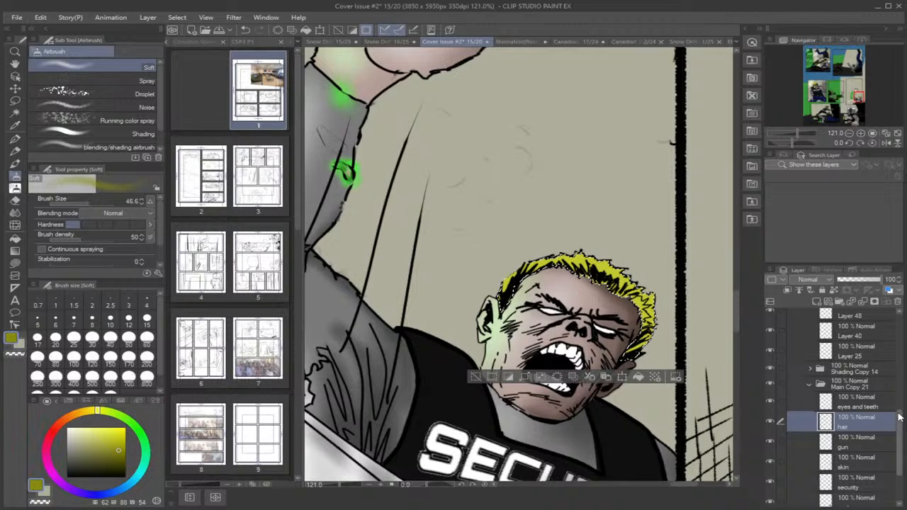
pyautogui.scroll(3, 899, 418)
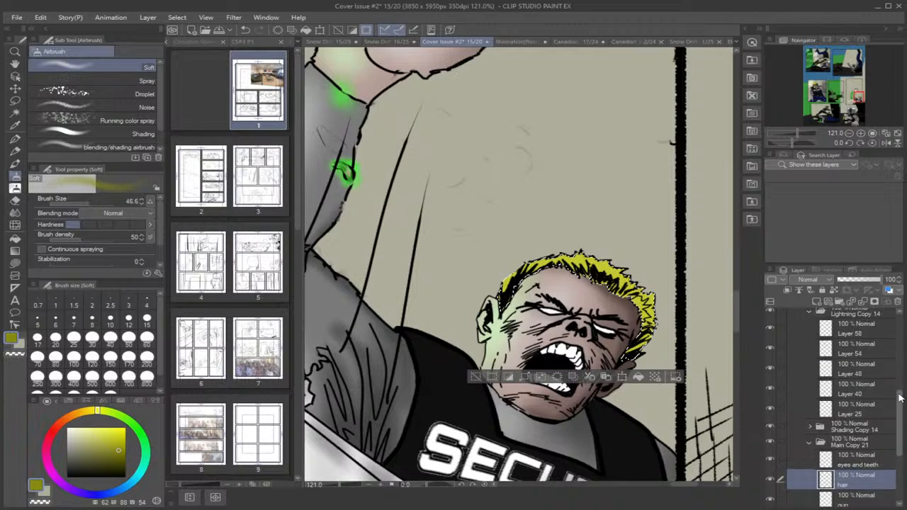
pyautogui.click(837, 333)
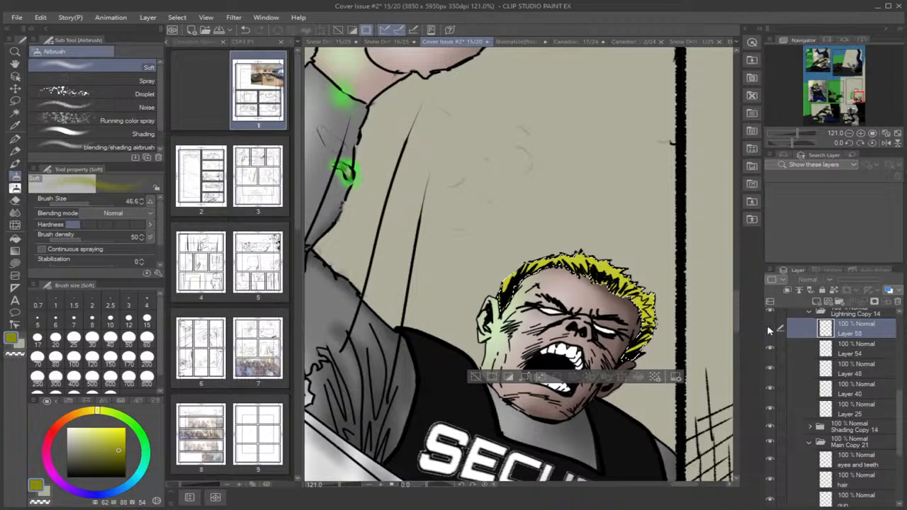
pyautogui.click(769, 329)
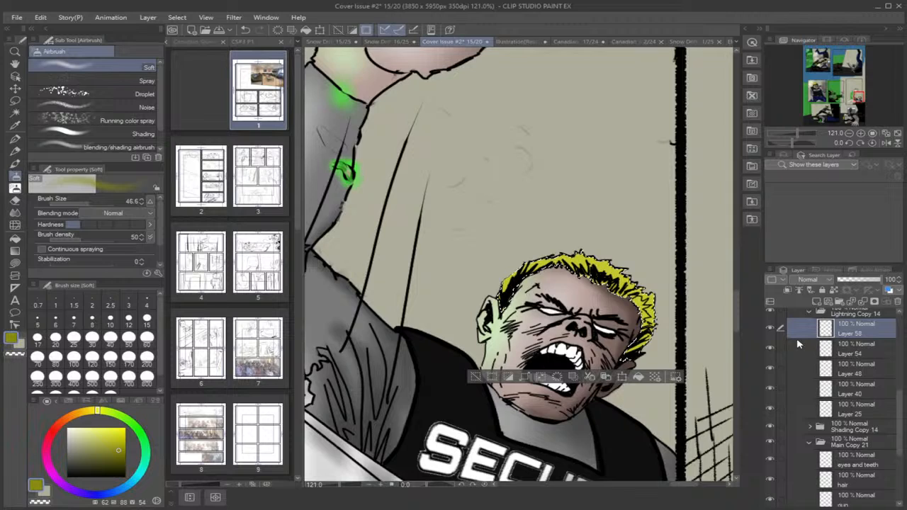
# Add a layer above Layer 6 in the Shading Copy 14 folder and airbrush the hair's shadows in a darker olive at size 46.6.
pyautogui.click(810, 427)
pyautogui.click(852, 449)
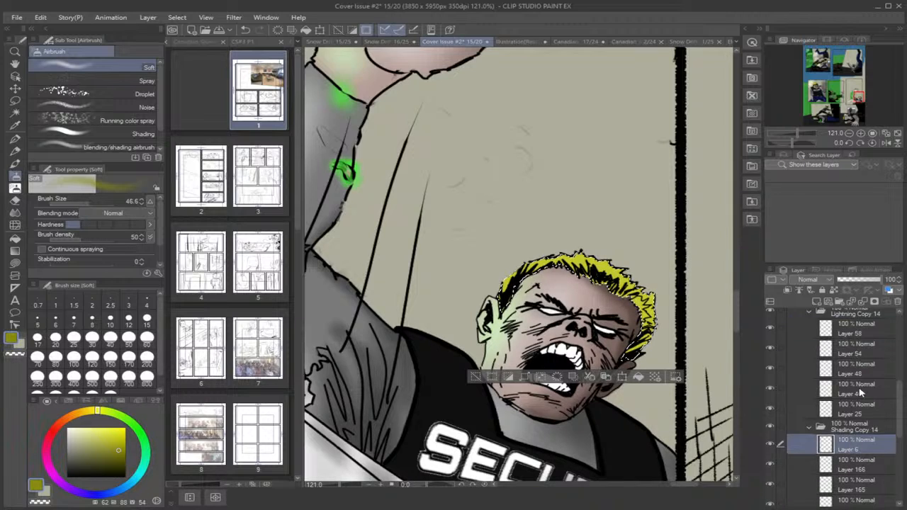
pyautogui.click(818, 304)
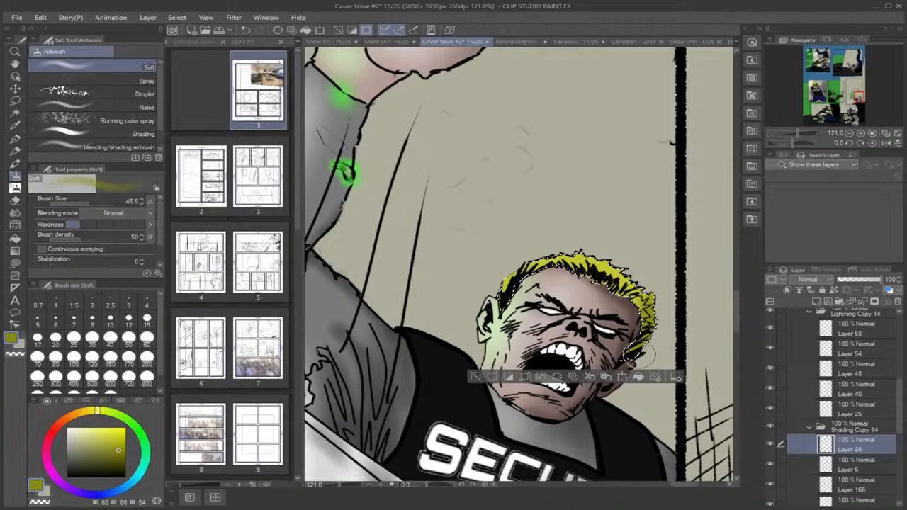
pyautogui.click(123, 451)
pyautogui.moveTo(122, 451); pyautogui.dragTo(122, 456)
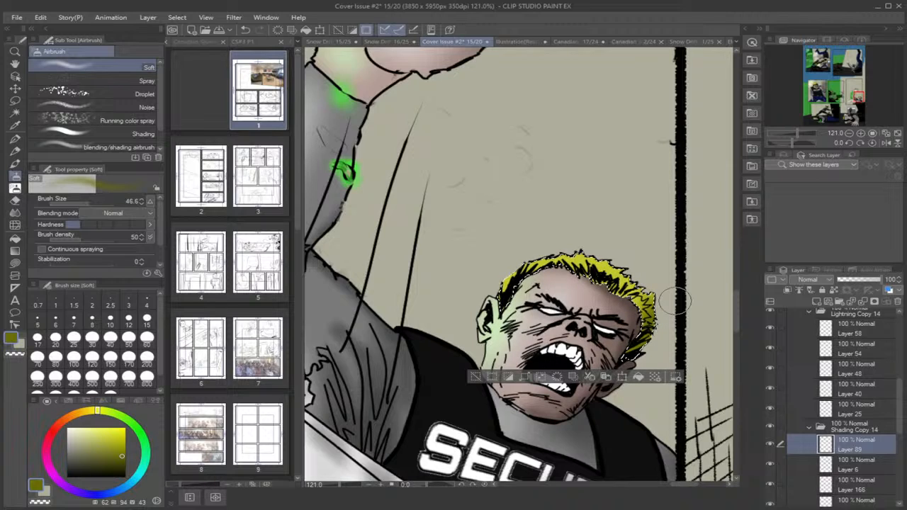
# Collapse the Shading Copy 14 folder, airbrush pale yellow highlights on the hair on Layer 58, and clear the selection.
pyautogui.click(812, 428)
pyautogui.moveTo(114, 450)
pyautogui.mouseDown()
pyautogui.moveTo(107, 431)
pyautogui.moveTo(95, 430)
pyautogui.moveTo(107, 430)
pyautogui.mouseUp()
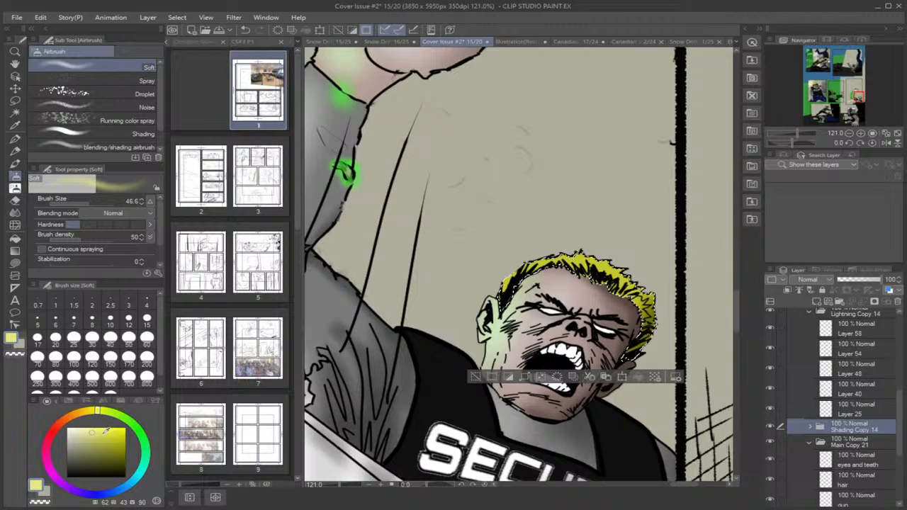
pyautogui.click(860, 330)
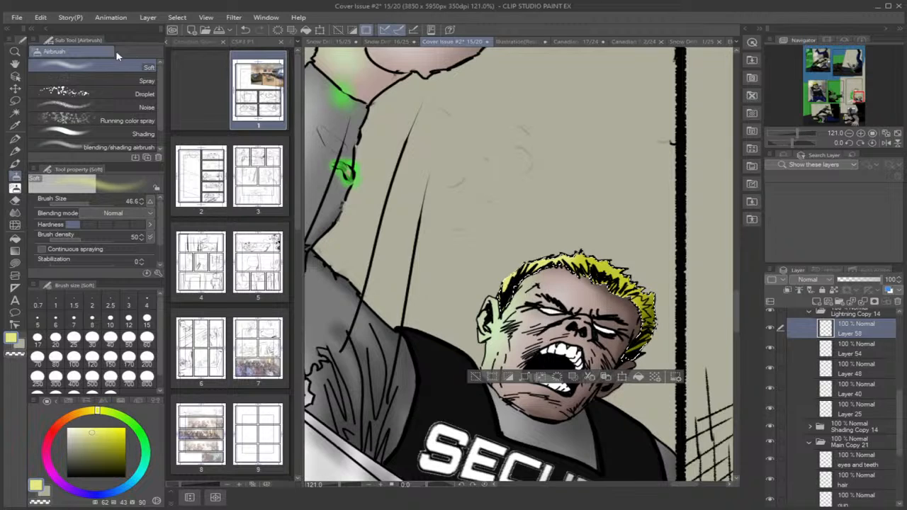
pyautogui.click(16, 103)
pyautogui.scroll(-3, 669, 185)
pyautogui.scroll(-2, 669, 185)
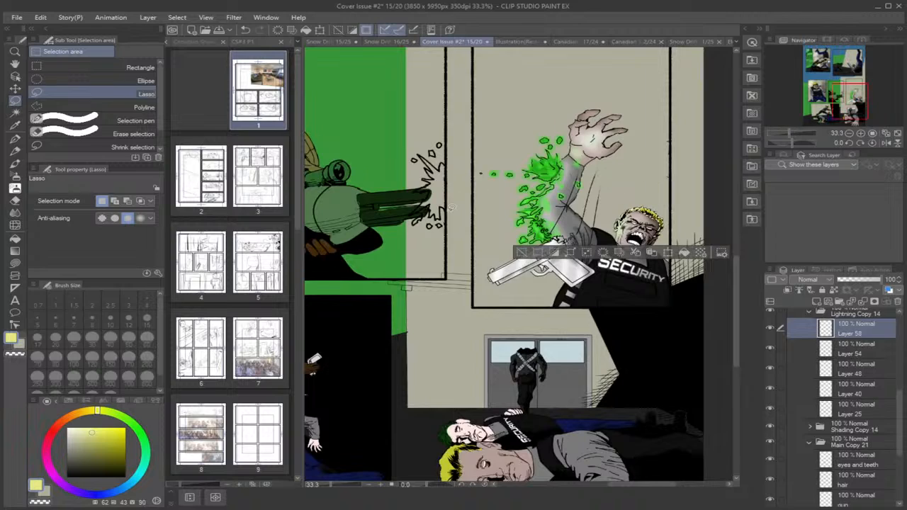
pyautogui.scroll(-2, 645, 212)
pyautogui.hotkey('ctrl', 'd')
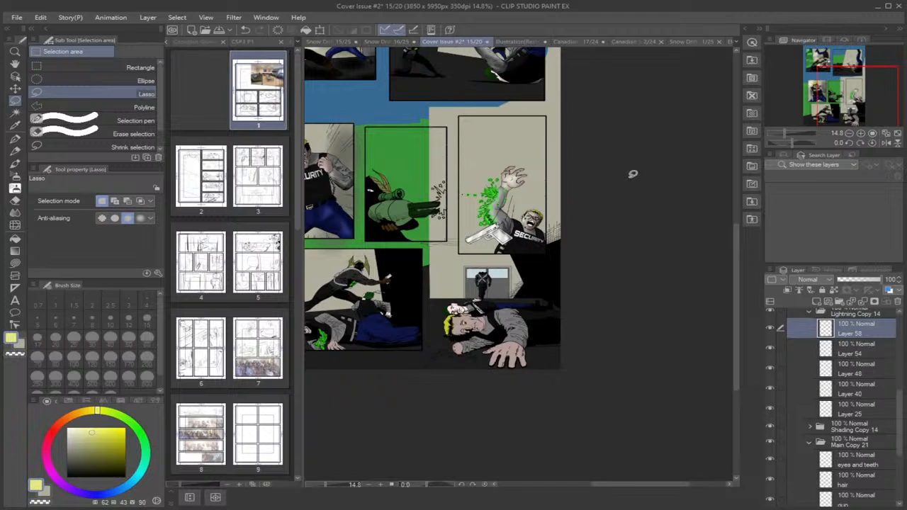
# Collapse the Lightning Copy 14, Main Copy 21 and Frankenstien face Copy 3 folders.
pyautogui.click(810, 316)
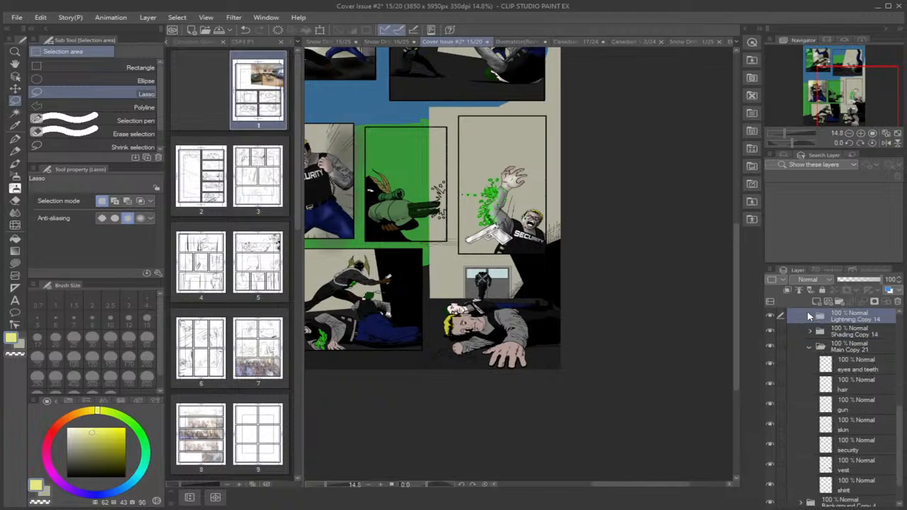
pyautogui.click(811, 348)
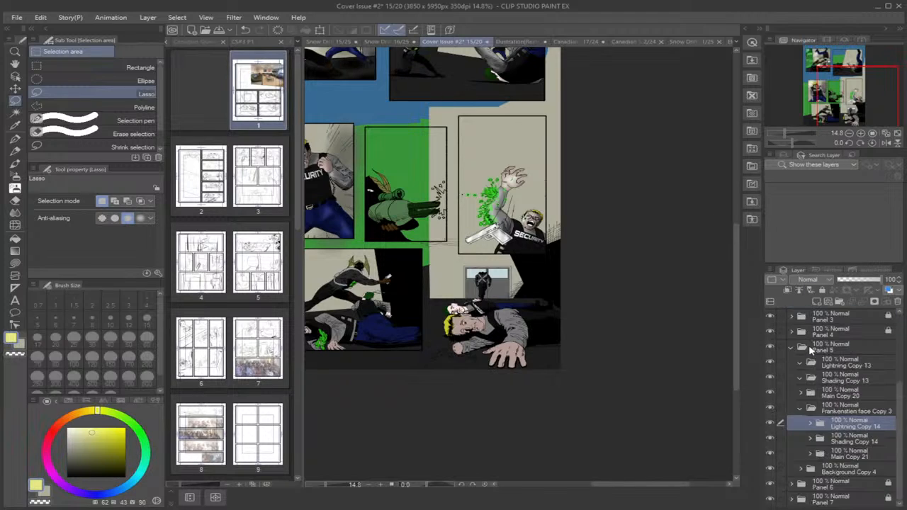
pyautogui.click(801, 409)
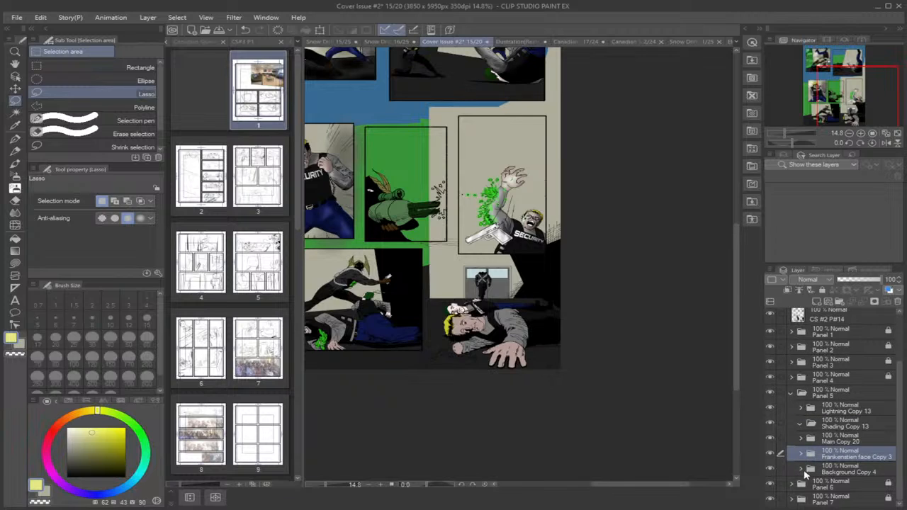
# Expand the Background Copy 4 folder and move Layer 82 into its Main Copy 22 folder.
pyautogui.click(800, 468)
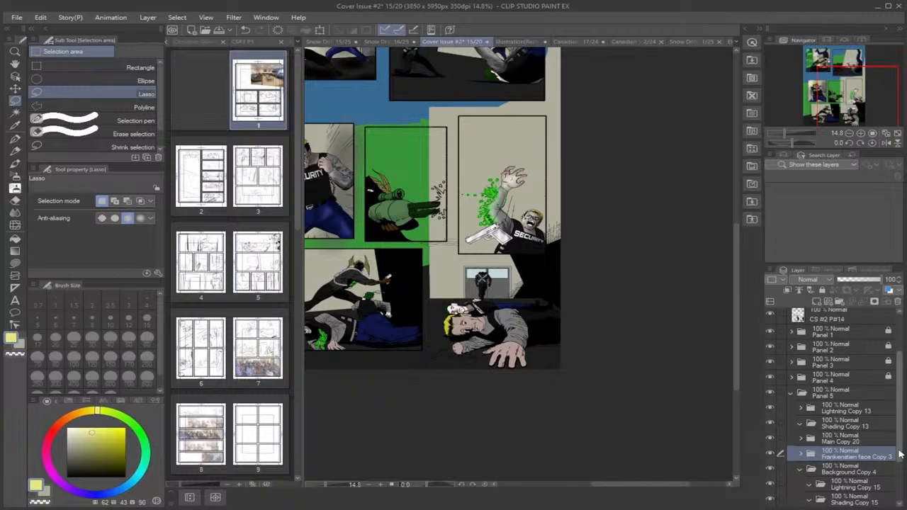
pyautogui.scroll(-3, 856, 468)
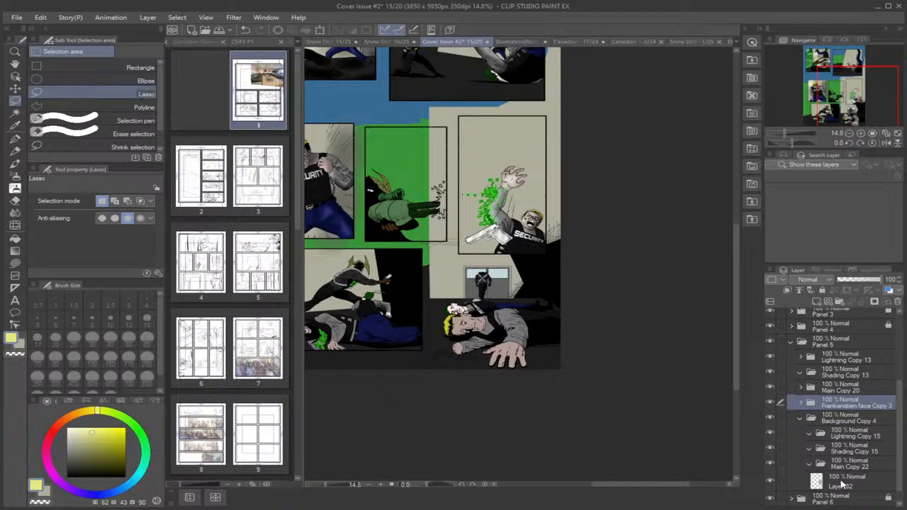
pyautogui.click(844, 484)
pyautogui.click(771, 482)
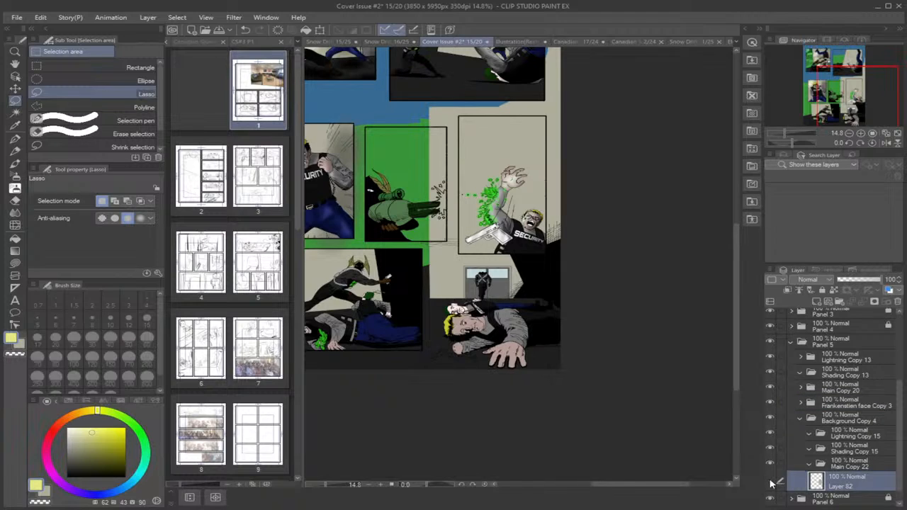
pyautogui.click(771, 482)
pyautogui.moveTo(845, 475); pyautogui.dragTo(849, 473)
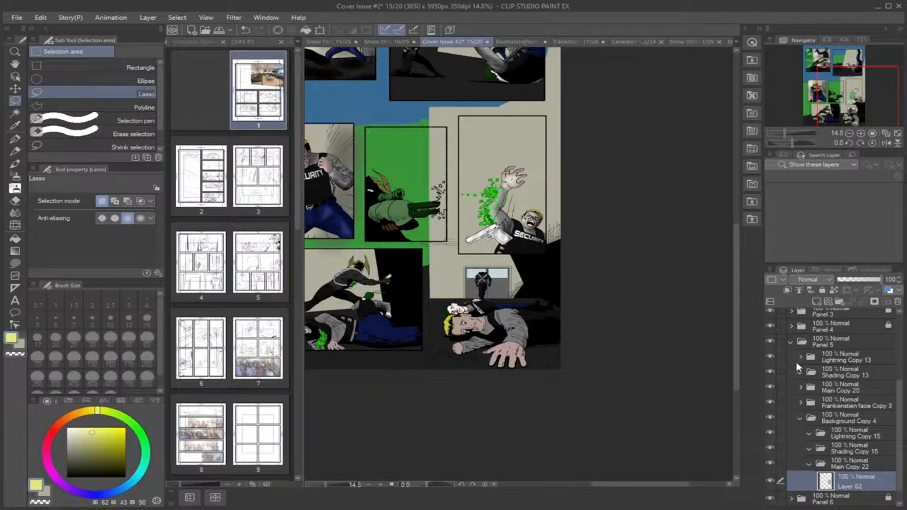
# Load the contents of Layer 82 as a selection and add a new layer in the Shading Copy 15 folder.
pyautogui.hotkey('ctrl', 'shift', 'd')
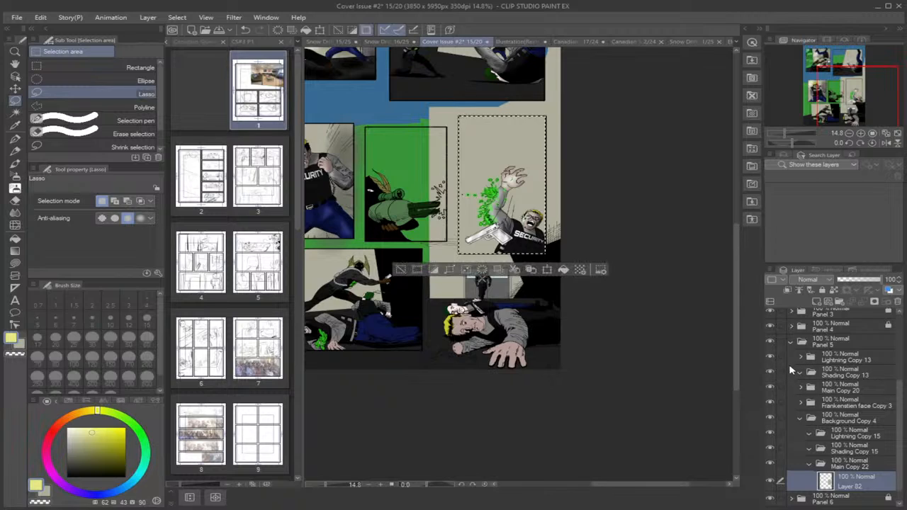
pyautogui.click(854, 449)
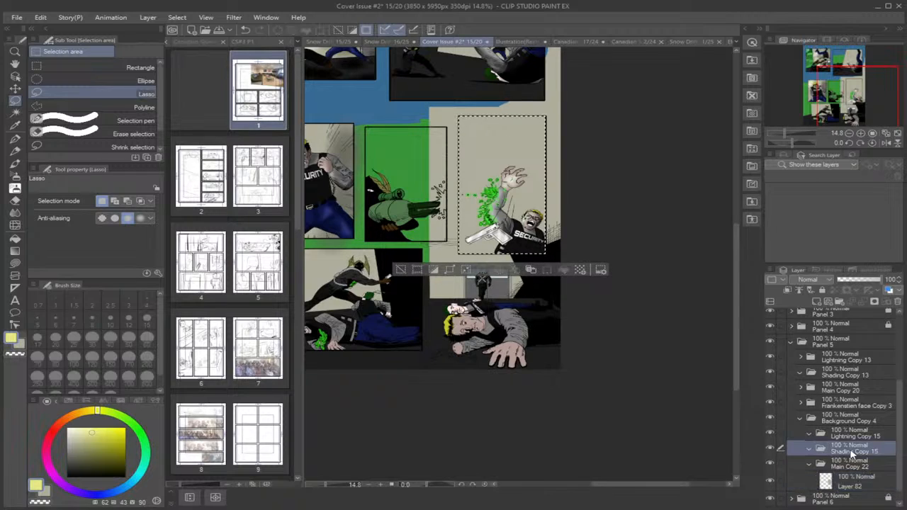
pyautogui.click(818, 304)
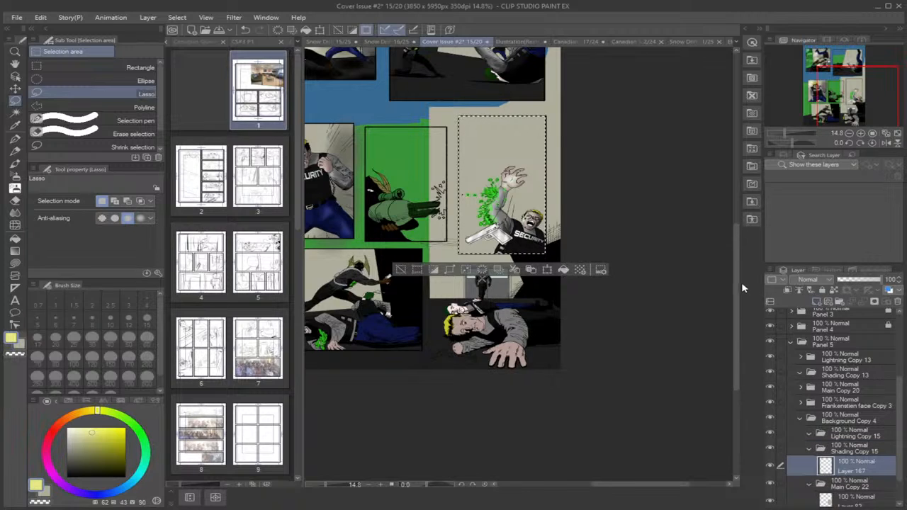
pyautogui.scroll(1, 735, 283)
pyautogui.scroll(3, 736, 283)
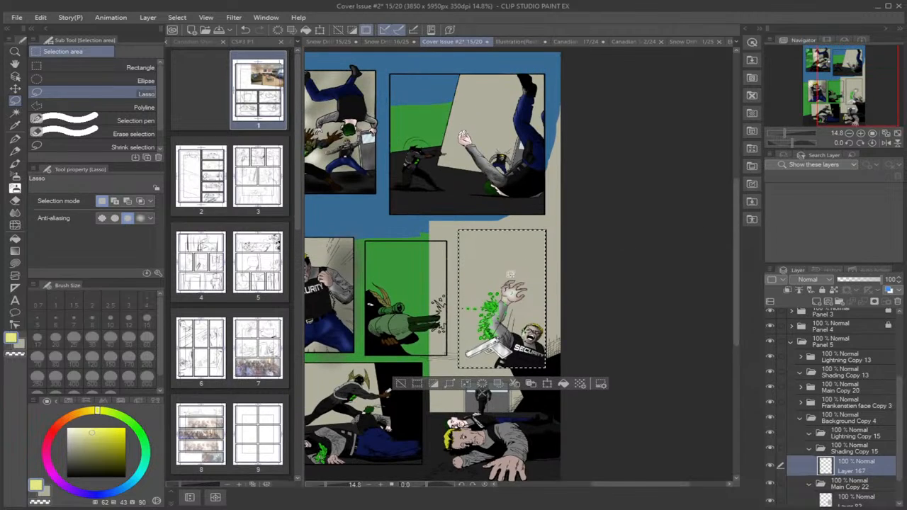
pyautogui.scroll(4, 511, 274)
pyautogui.scroll(-1, 510, 275)
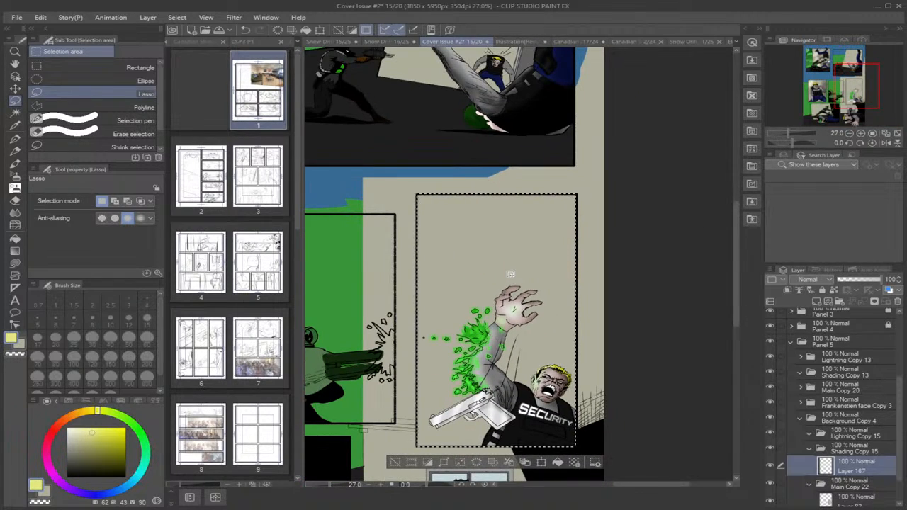
# Sample the beige background, darken it to olive grey, and airbrush soft shading on Layer 167 at brush size 319.6.
pyautogui.click(14, 126)
pyautogui.click(484, 271)
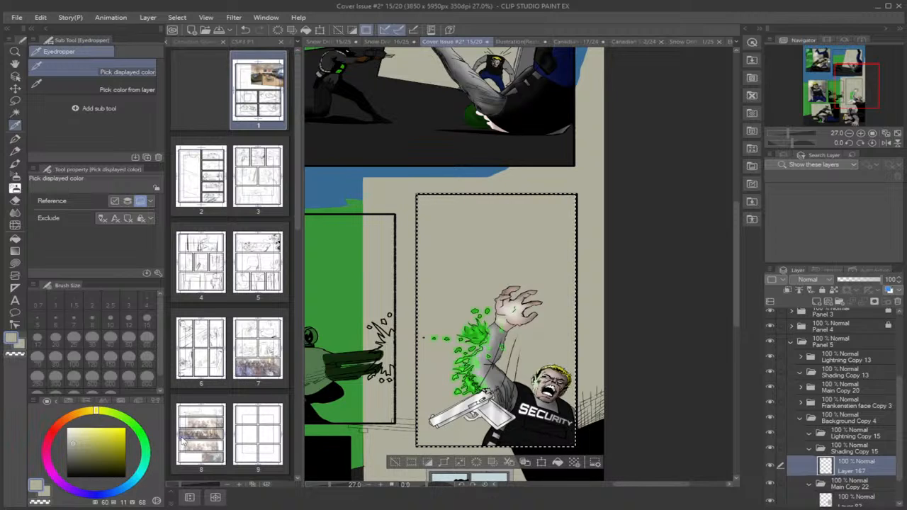
pyautogui.moveTo(74, 445); pyautogui.dragTo(77, 460)
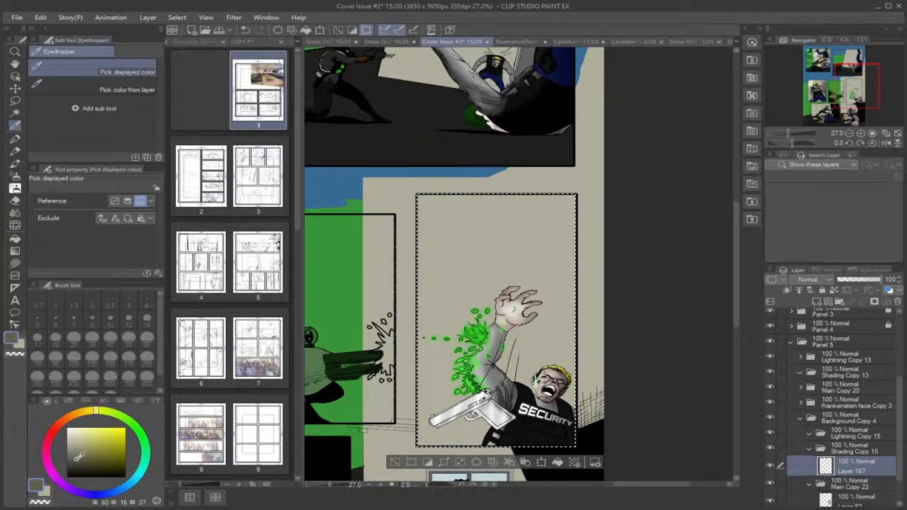
pyautogui.click(15, 176)
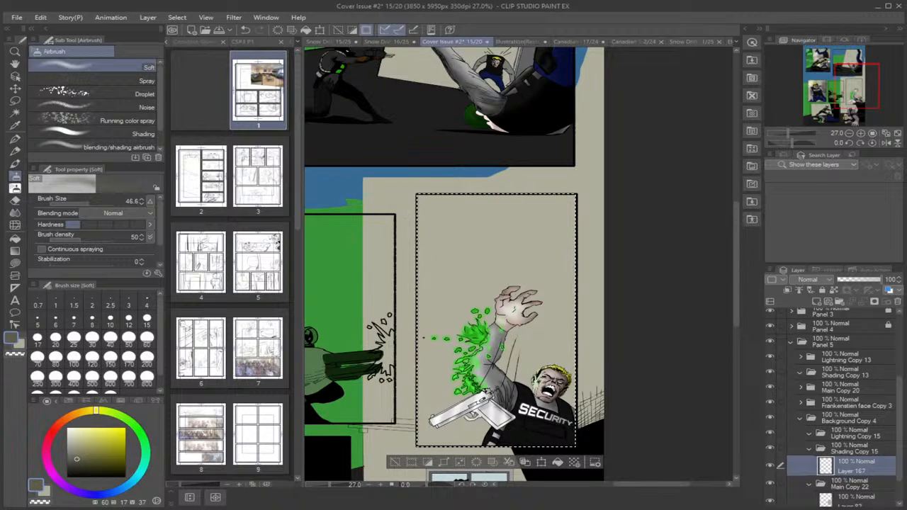
pyautogui.moveTo(89, 206); pyautogui.dragTo(115, 204)
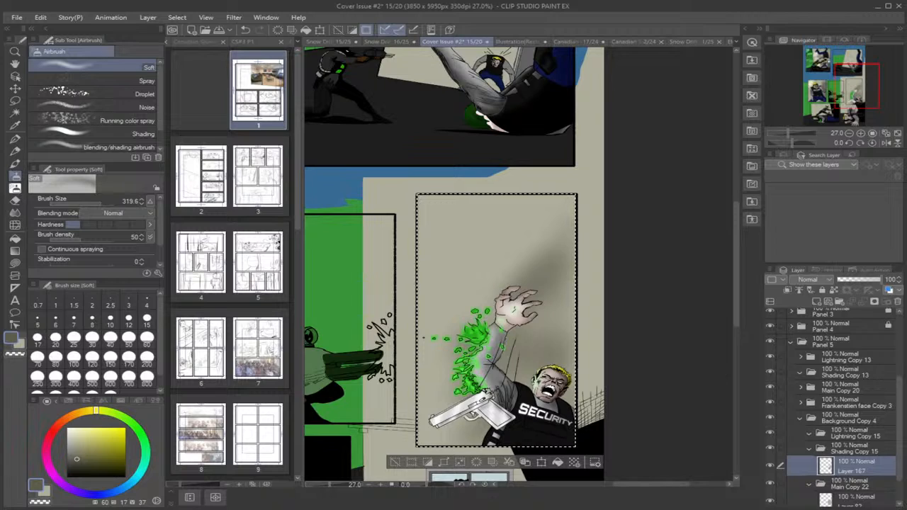
# Add a new layer in the Lightning Copy 15 folder, airbrush pale cream highlights on the panel background, and clear the selection.
pyautogui.click(851, 434)
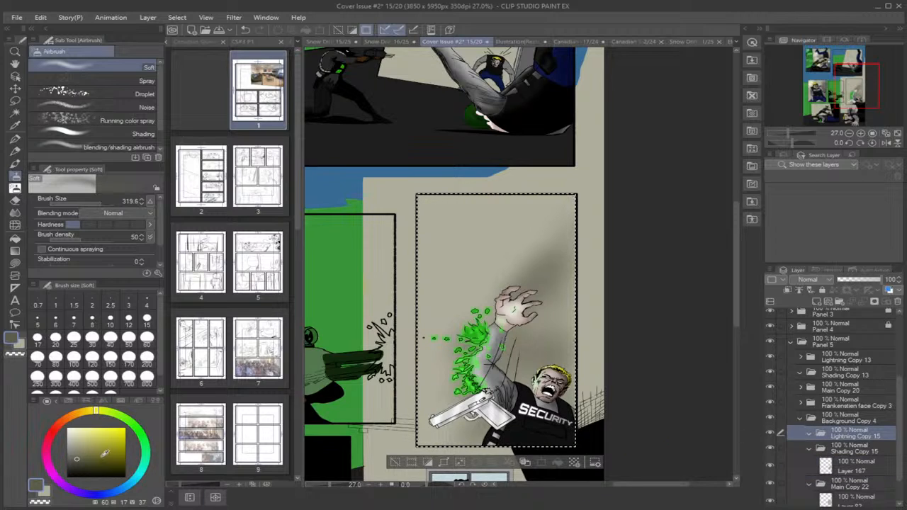
pyautogui.moveTo(78, 456); pyautogui.dragTo(78, 433)
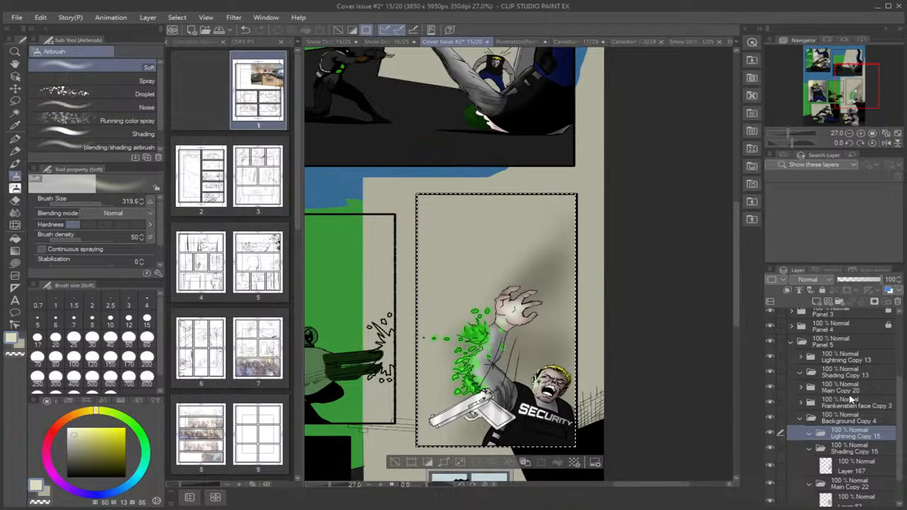
pyautogui.click(819, 302)
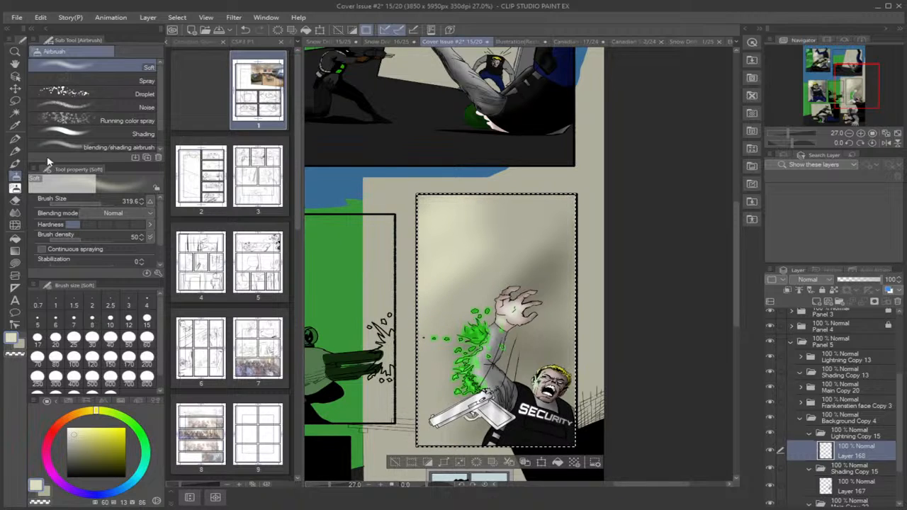
pyautogui.click(15, 102)
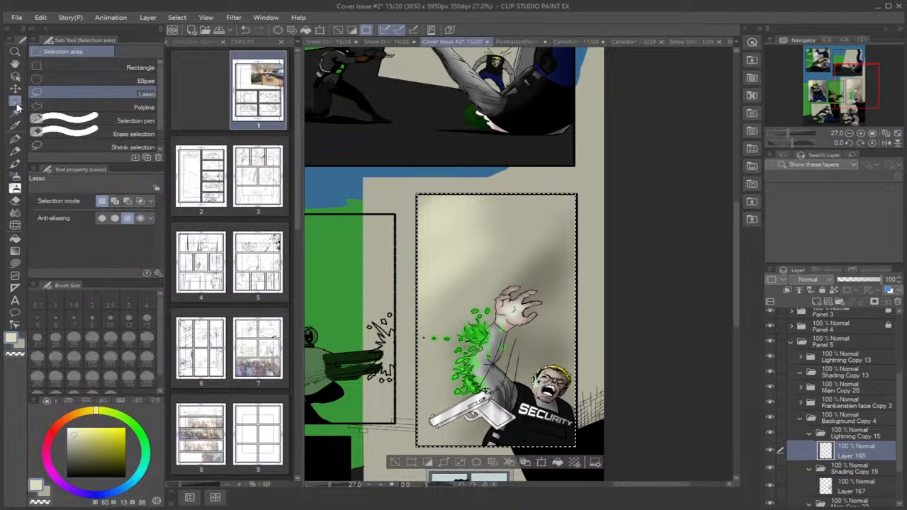
pyautogui.click(677, 259)
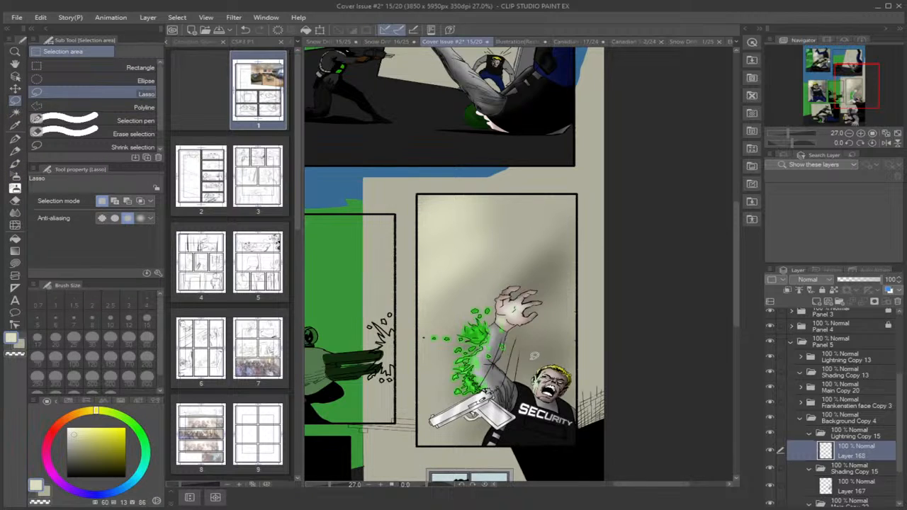
# Review the whole comic page and examine the artwork in the lower panels.
pyautogui.scroll(-3, 533, 356)
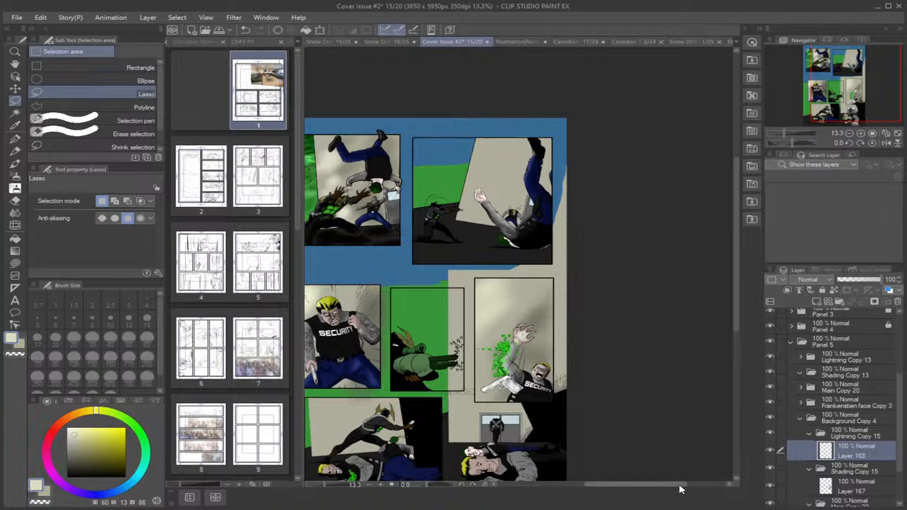
pyautogui.moveTo(679, 489); pyautogui.dragTo(661, 489)
pyautogui.moveTo(737, 305); pyautogui.dragTo(738, 331)
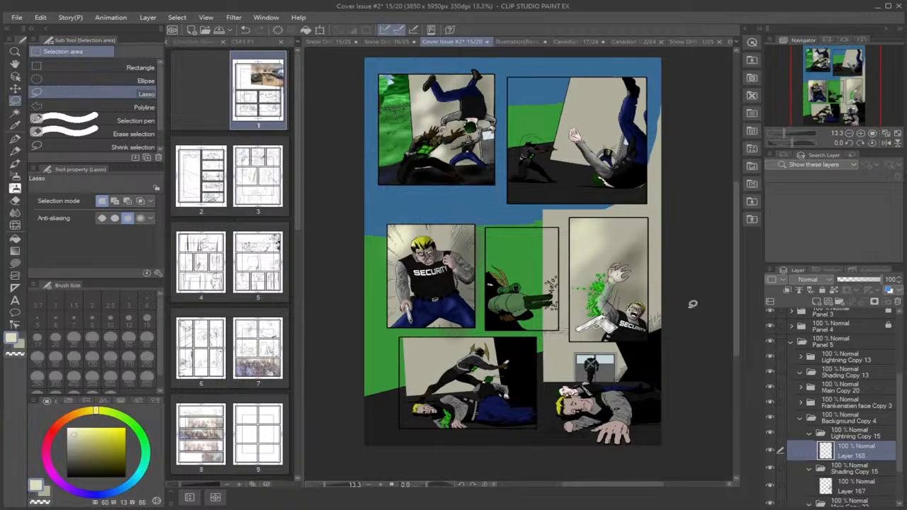
pyautogui.scroll(3, 693, 304)
pyautogui.scroll(-3, 693, 304)
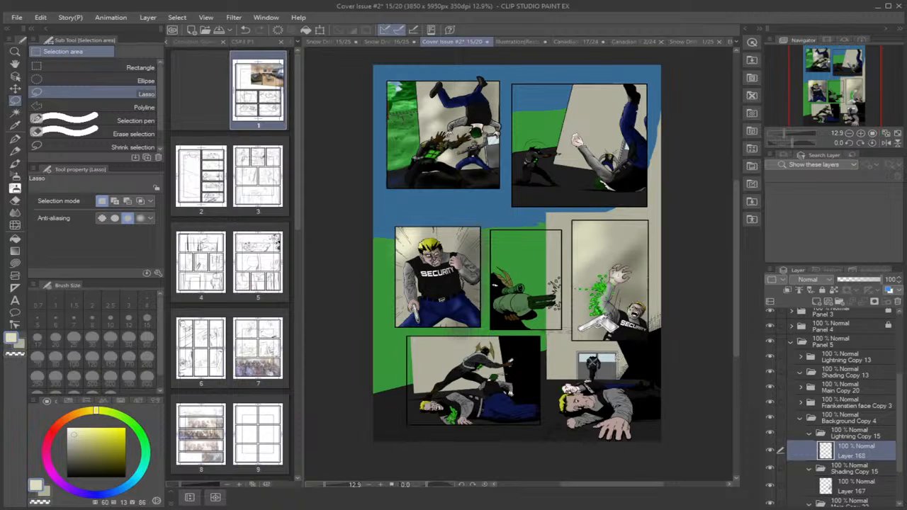
pyautogui.scroll(4, 585, 371)
pyautogui.scroll(1, 599, 354)
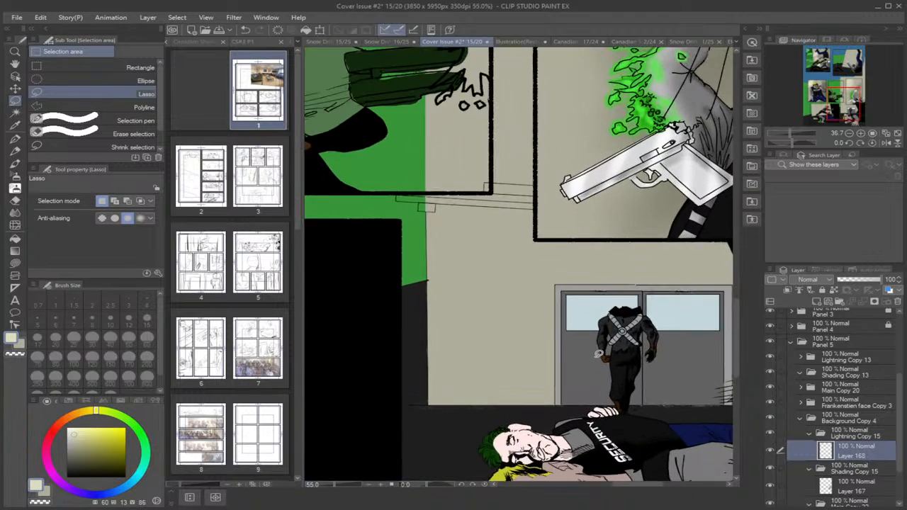
pyautogui.scroll(-4, 599, 354)
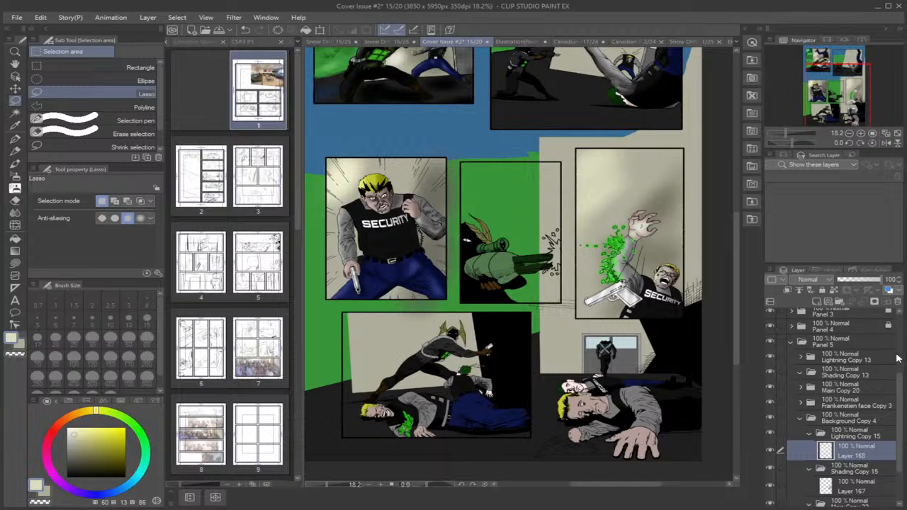
# Identify the line-art layer CS #2 P#14 and erase the middle of the stray lines between the two panels with the Kneaded eraser.
pyautogui.scroll(3, 897, 358)
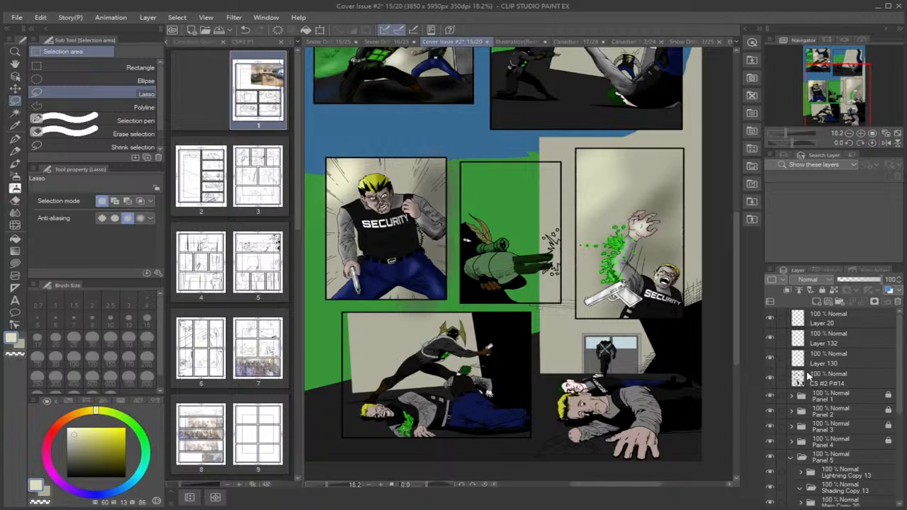
pyautogui.click(780, 380)
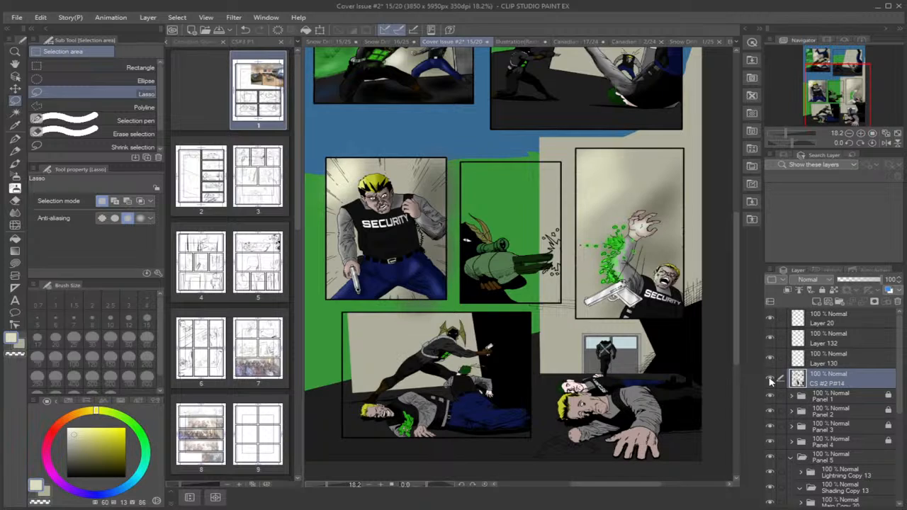
pyautogui.click(771, 380)
pyautogui.click(771, 380)
pyautogui.scroll(4, 560, 306)
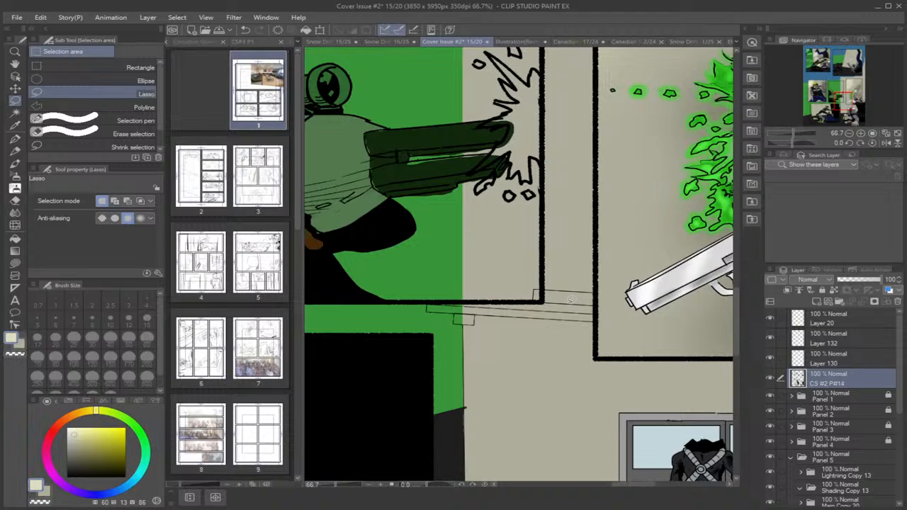
pyautogui.click(14, 200)
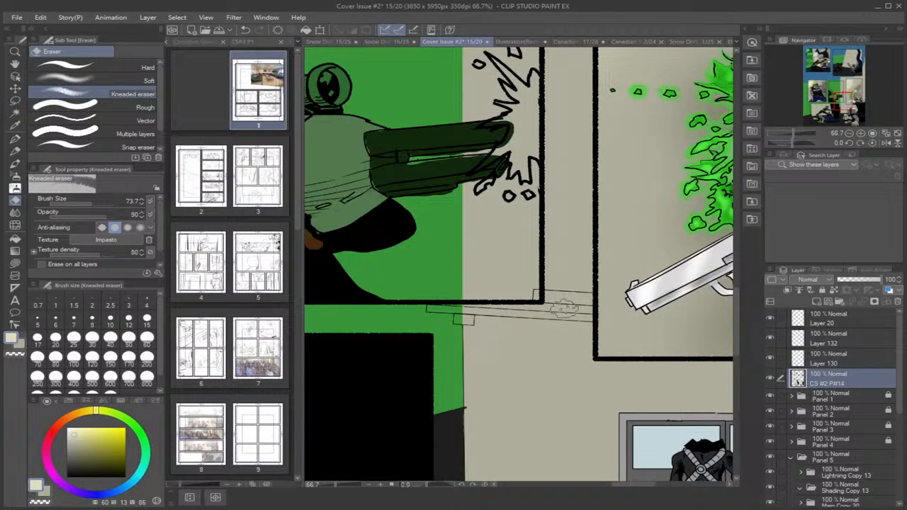
pyautogui.moveTo(564, 315)
pyautogui.mouseDown()
pyautogui.moveTo(569, 300)
pyautogui.moveTo(562, 334)
pyautogui.moveTo(569, 302)
pyautogui.mouseUp()
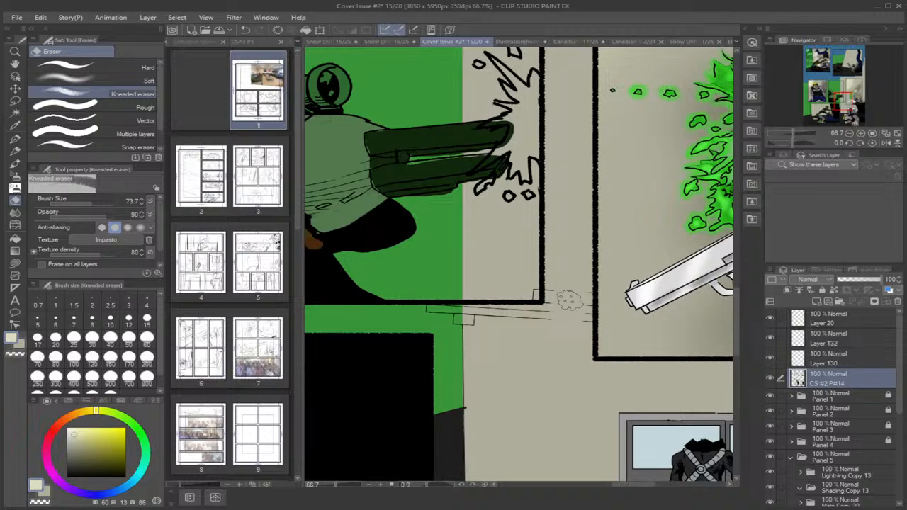
# Reduce the eraser size to 15.5 and erase the remaining stray construction lines around the green panel's lower border.
pyautogui.scroll(1, 565, 299)
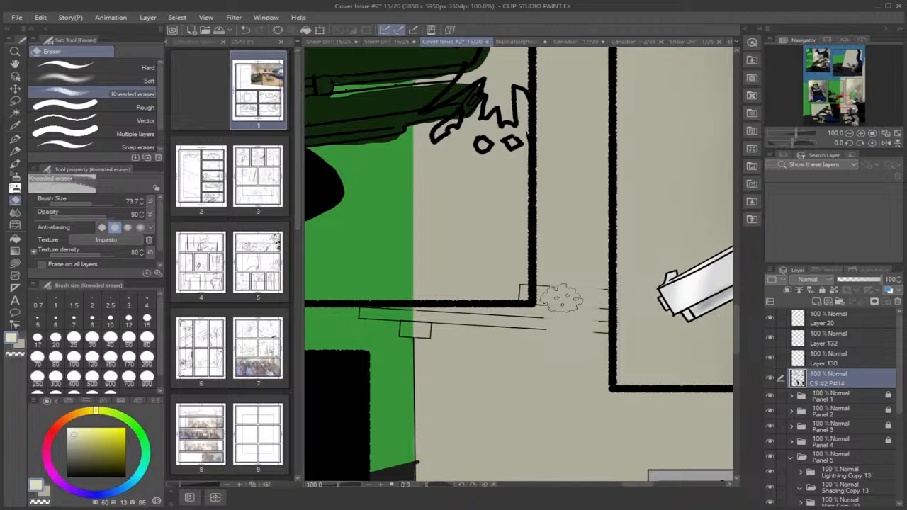
pyautogui.moveTo(92, 203); pyautogui.dragTo(79, 204)
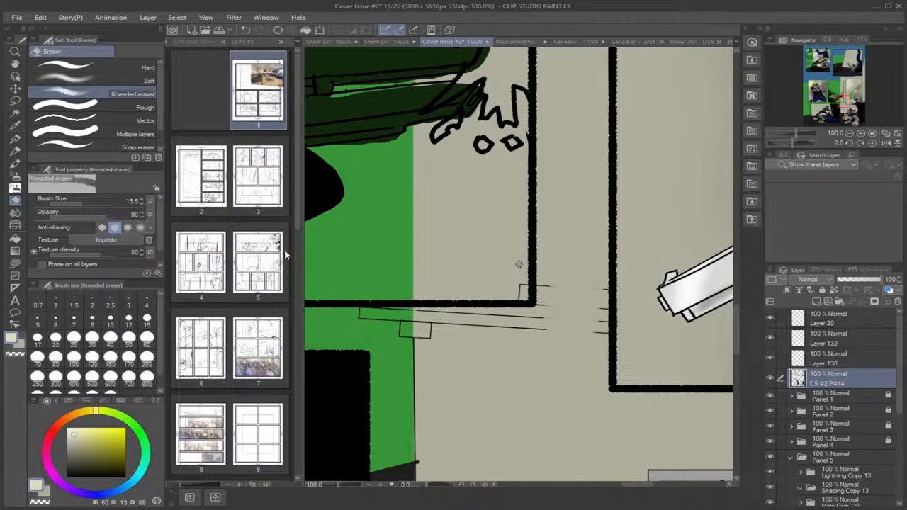
pyautogui.moveTo(526, 298); pyautogui.dragTo(523, 286)
pyautogui.moveTo(602, 284); pyautogui.dragTo(602, 318)
pyautogui.moveTo(558, 305)
pyautogui.mouseDown()
pyautogui.moveTo(541, 302)
pyautogui.moveTo(542, 333)
pyautogui.moveTo(544, 310)
pyautogui.mouseUp()
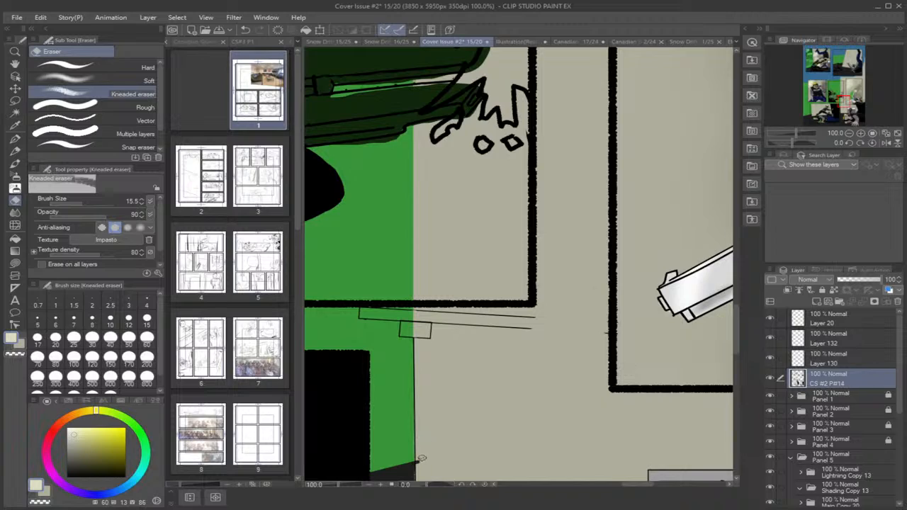
pyautogui.moveTo(433, 336)
pyautogui.mouseDown()
pyautogui.moveTo(402, 321)
pyautogui.moveTo(470, 328)
pyautogui.moveTo(513, 319)
pyautogui.moveTo(503, 327)
pyautogui.moveTo(477, 323)
pyautogui.moveTo(511, 327)
pyautogui.moveTo(464, 323)
pyautogui.moveTo(530, 331)
pyautogui.moveTo(512, 328)
pyautogui.moveTo(539, 315)
pyautogui.moveTo(486, 309)
pyautogui.moveTo(525, 319)
pyautogui.moveTo(490, 318)
pyautogui.moveTo(537, 322)
pyautogui.moveTo(434, 321)
pyautogui.moveTo(442, 319)
pyautogui.moveTo(400, 336)
pyautogui.moveTo(413, 323)
pyautogui.moveTo(428, 327)
pyautogui.moveTo(426, 336)
pyautogui.moveTo(430, 324)
pyautogui.moveTo(417, 322)
pyautogui.moveTo(424, 337)
pyautogui.moveTo(355, 318)
pyautogui.moveTo(412, 318)
pyautogui.moveTo(385, 309)
pyautogui.moveTo(355, 319)
pyautogui.moveTo(419, 311)
pyautogui.mouseUp()
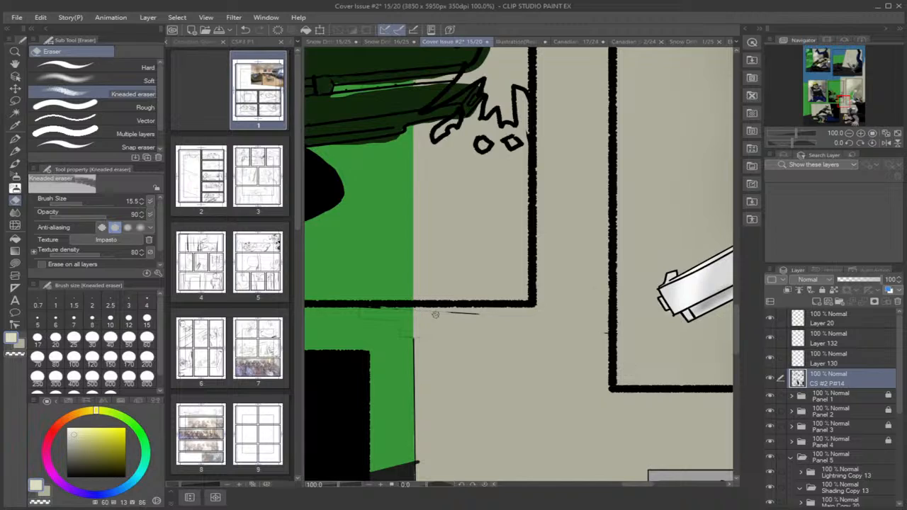
pyautogui.moveTo(475, 319); pyautogui.dragTo(421, 312)
pyautogui.moveTo(498, 343); pyautogui.dragTo(488, 323)
# Inspect the cleaned gutter and the neighbouring panels for leftover stray lines.
pyautogui.scroll(1, 528, 363)
pyautogui.scroll(-5, 528, 363)
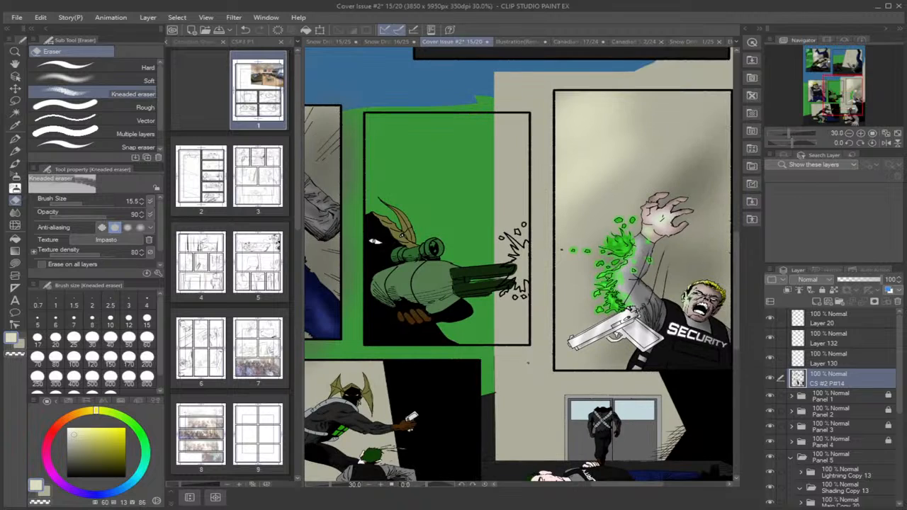
pyautogui.scroll(2, 528, 363)
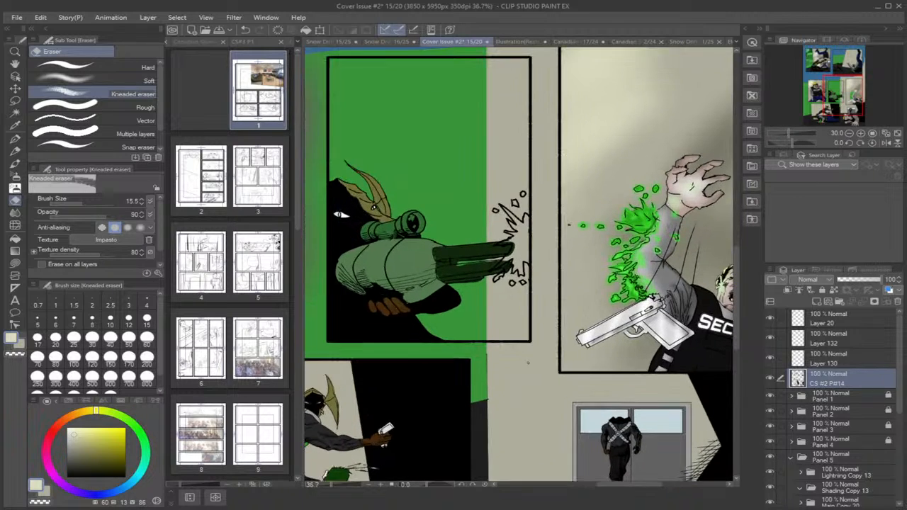
pyautogui.scroll(-4, 528, 363)
pyautogui.scroll(1, 528, 362)
pyautogui.scroll(-1, 528, 363)
pyautogui.scroll(2, 528, 363)
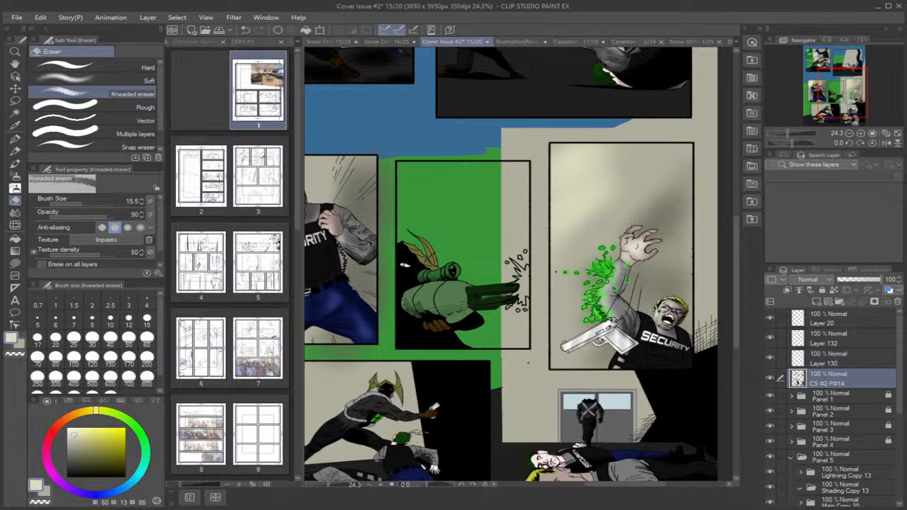
pyautogui.scroll(2, 528, 363)
pyautogui.scroll(2, 528, 363)
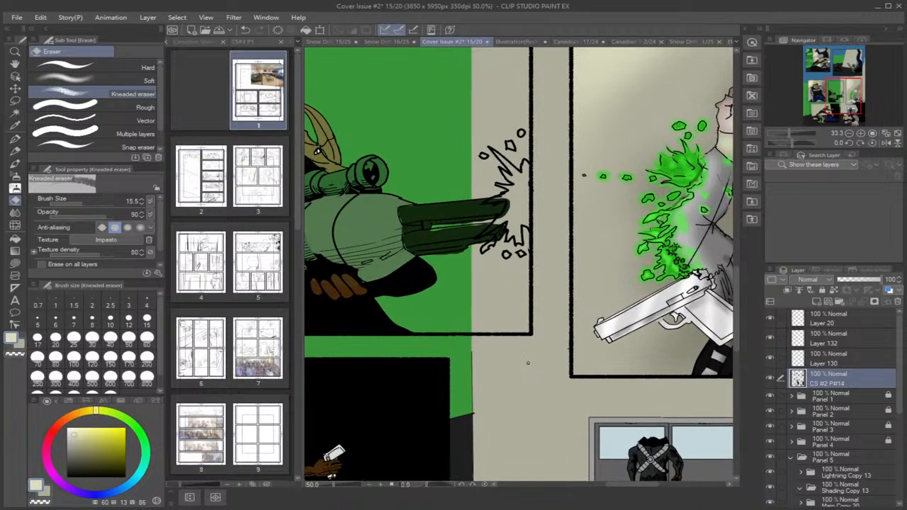
pyautogui.scroll(1, 528, 362)
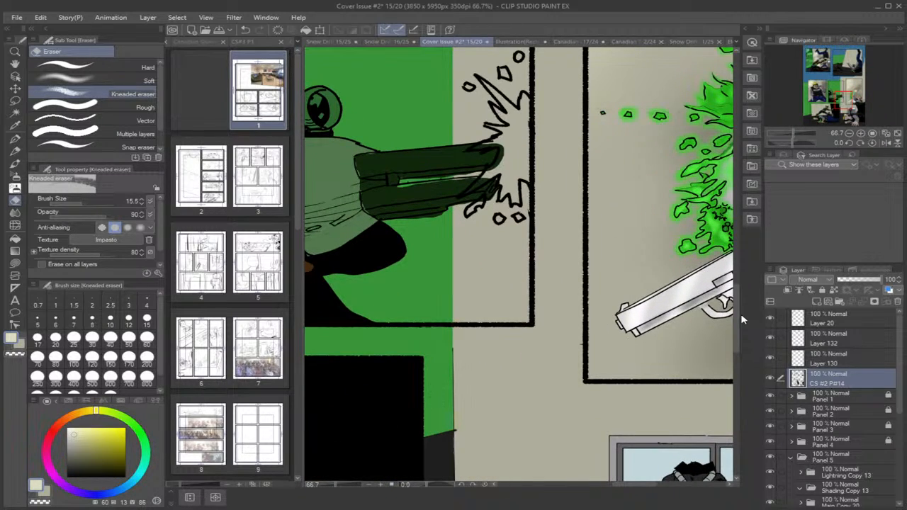
# Draw a black straight line of size 7 along the wall edge, from the green panel's lower border down to the floor.
pyautogui.moveTo(736, 330); pyautogui.dragTo(739, 348)
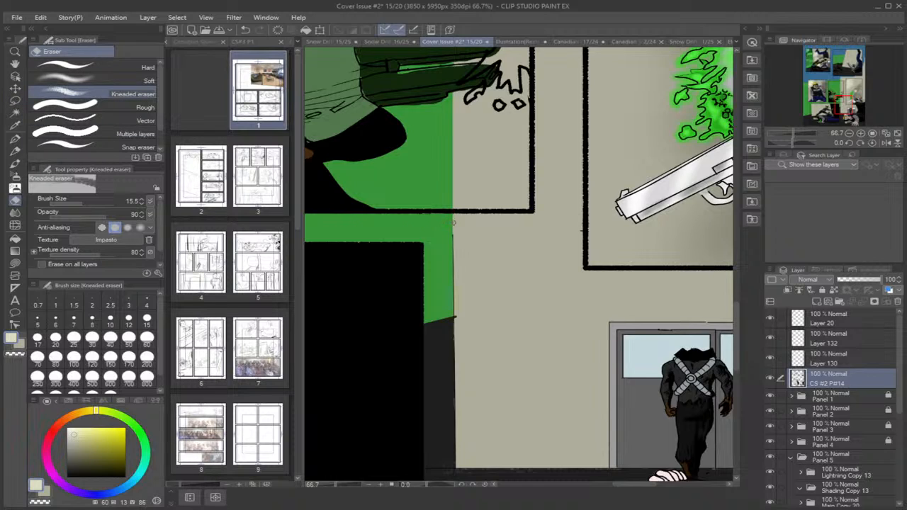
pyautogui.scroll(2, 454, 223)
pyautogui.scroll(1, 454, 222)
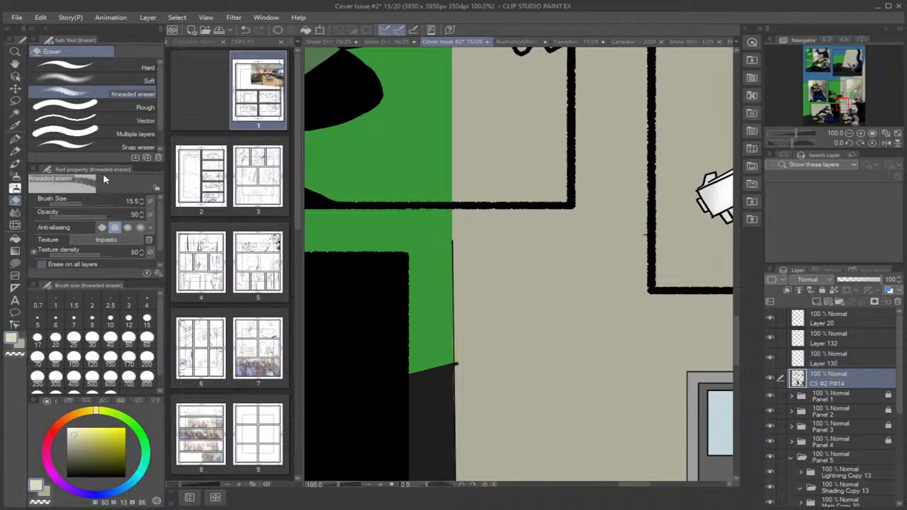
pyautogui.click(15, 261)
pyautogui.click(124, 67)
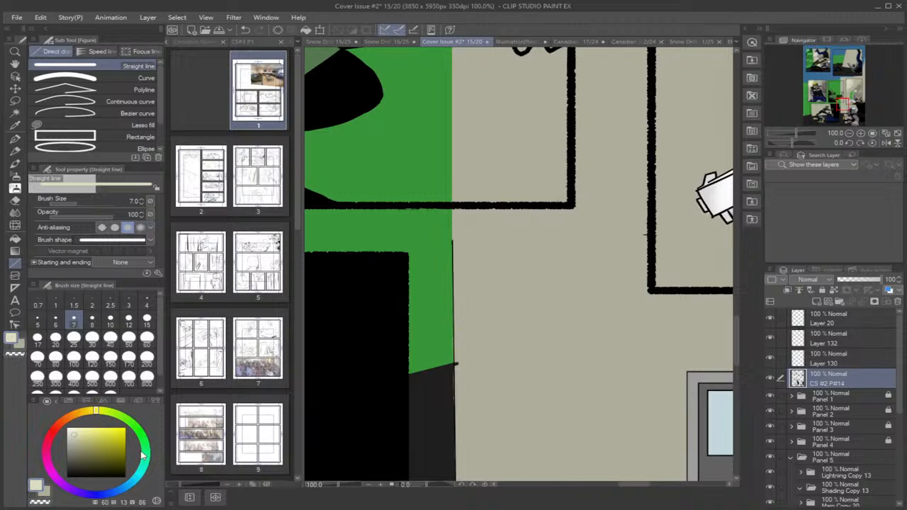
pyautogui.click(127, 477)
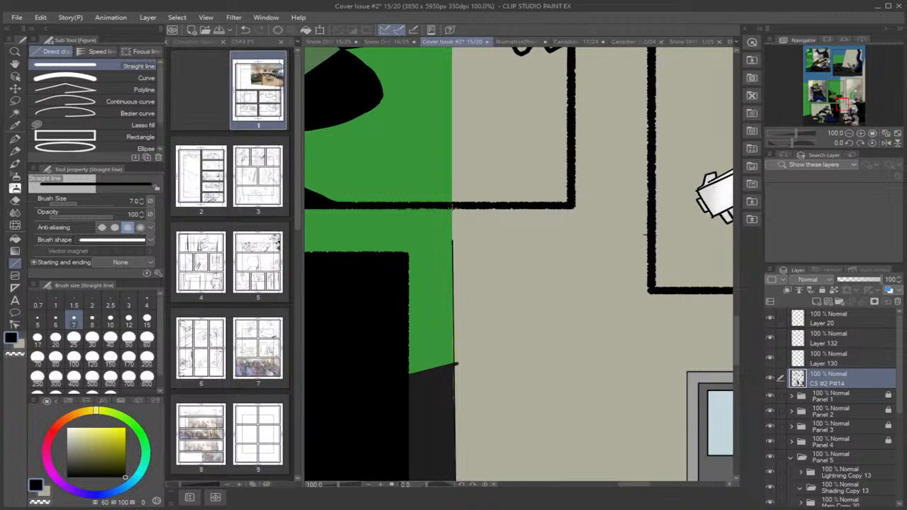
pyautogui.moveTo(451, 207); pyautogui.dragTo(458, 420)
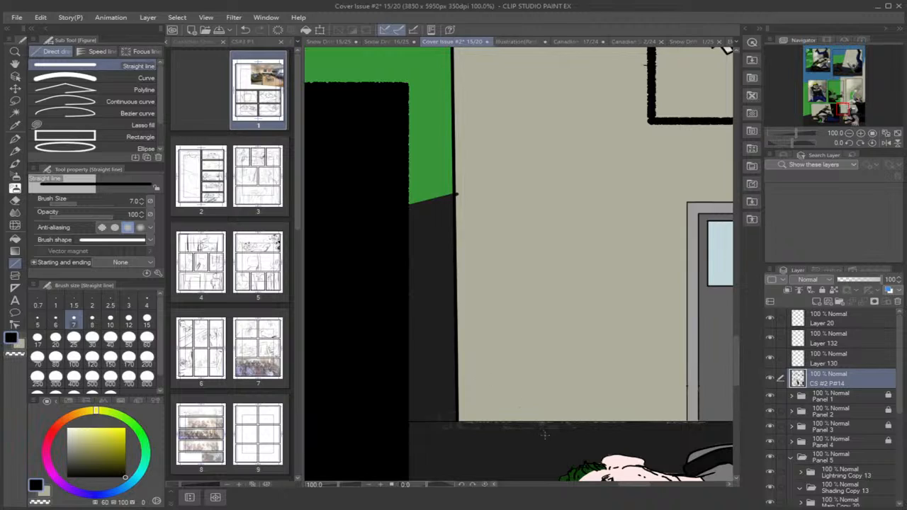
# Collapse the Panel 5 folder together with its Background Copy 4 subfolders and lock Panel 5.
pyautogui.click(901, 497)
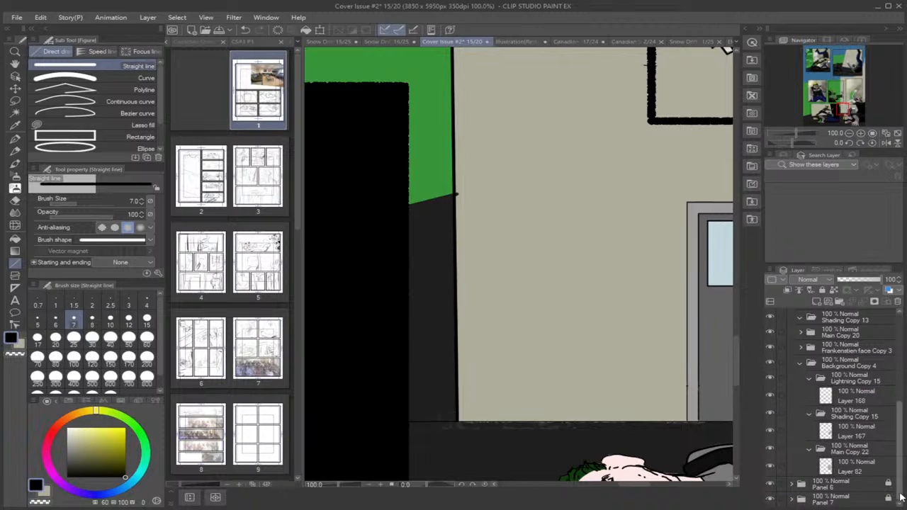
pyautogui.click(810, 379)
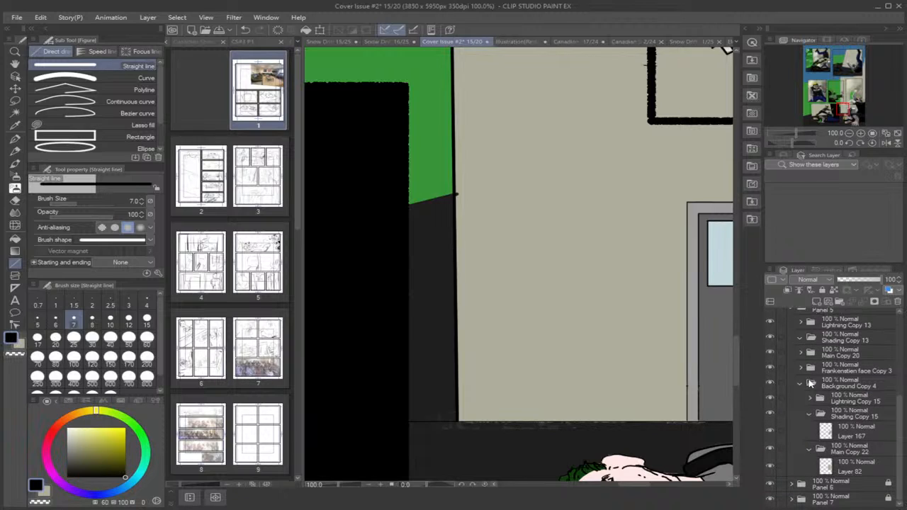
pyautogui.click(810, 415)
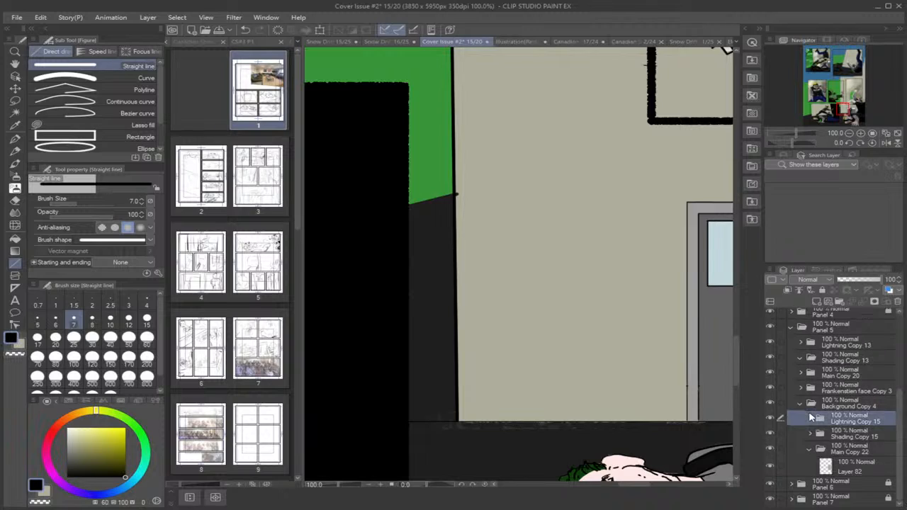
pyautogui.click(810, 450)
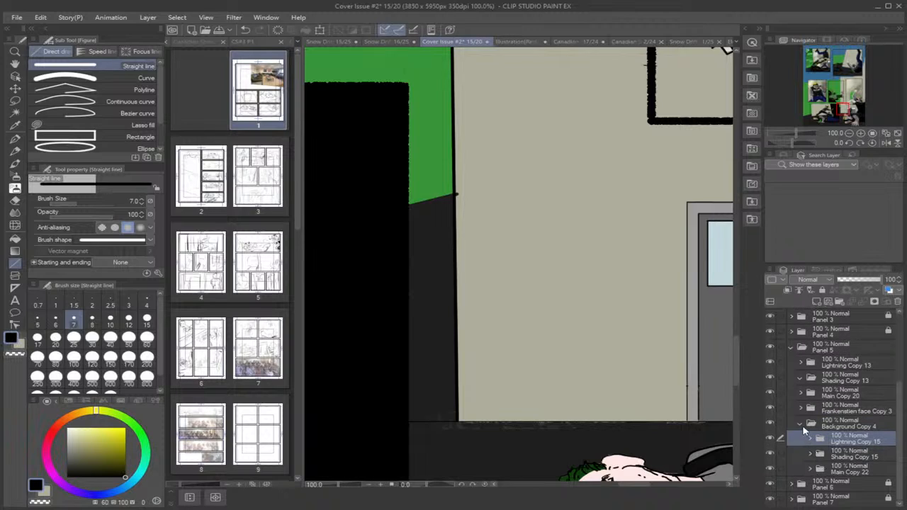
pyautogui.click(801, 424)
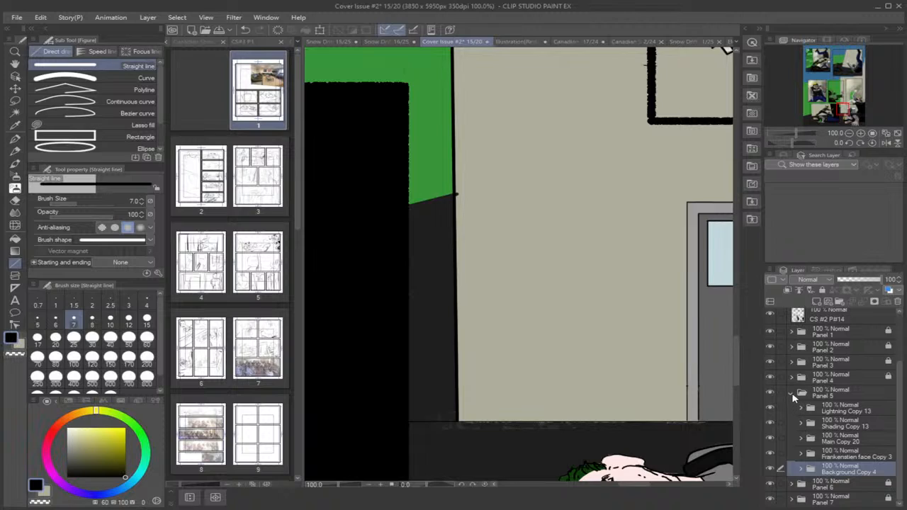
pyautogui.click(791, 392)
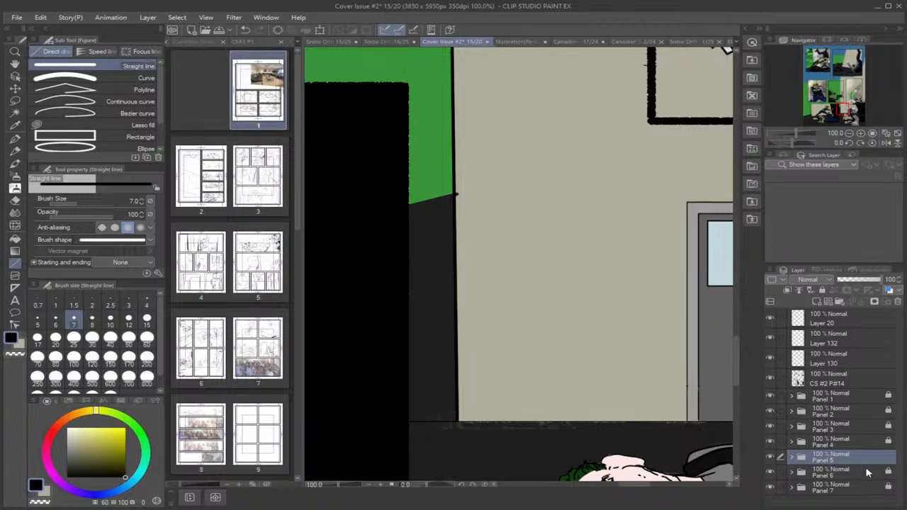
pyautogui.click(823, 292)
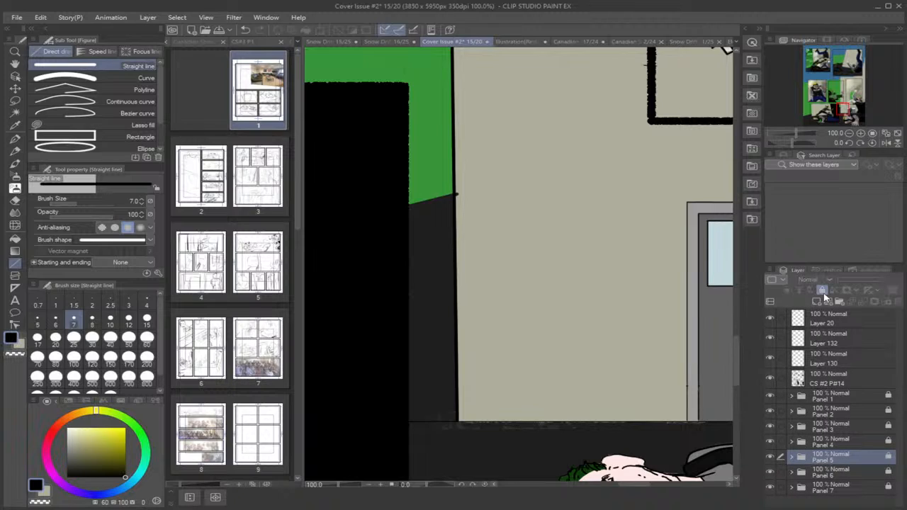
# Unlock the Panel 7 folder and expand it along with its Background Copy 6 subfolder.
pyautogui.click(874, 489)
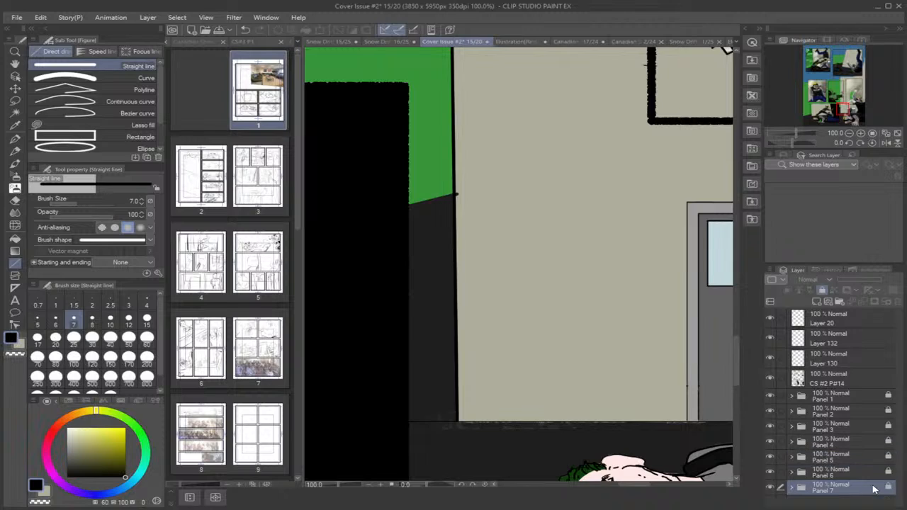
pyautogui.click(823, 292)
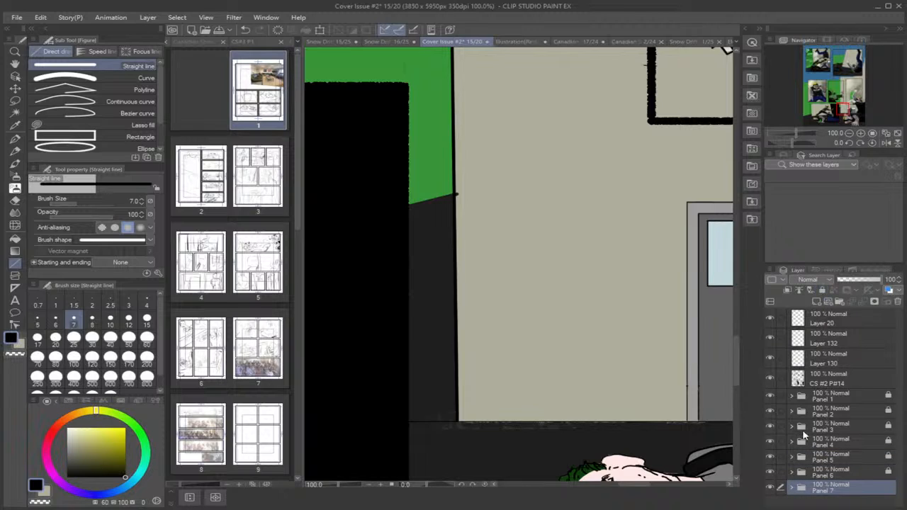
pyautogui.click(792, 489)
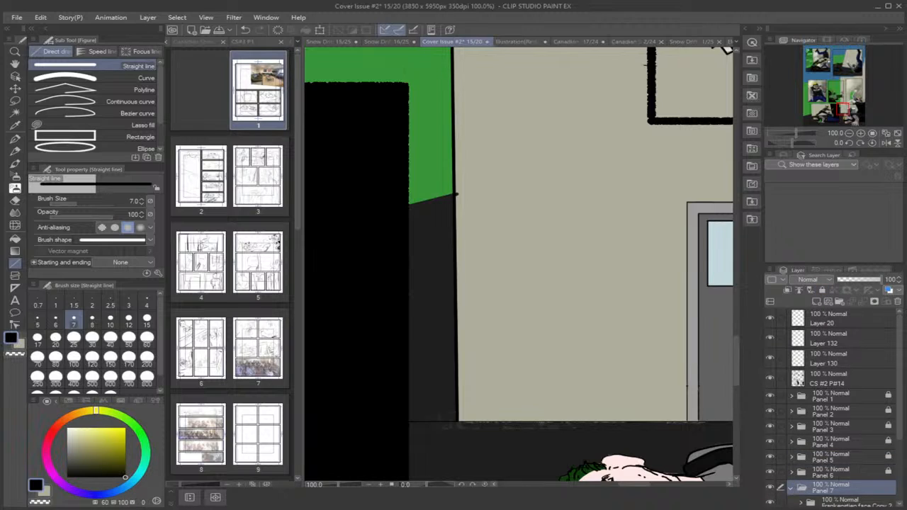
pyautogui.scroll(-3, 903, 500)
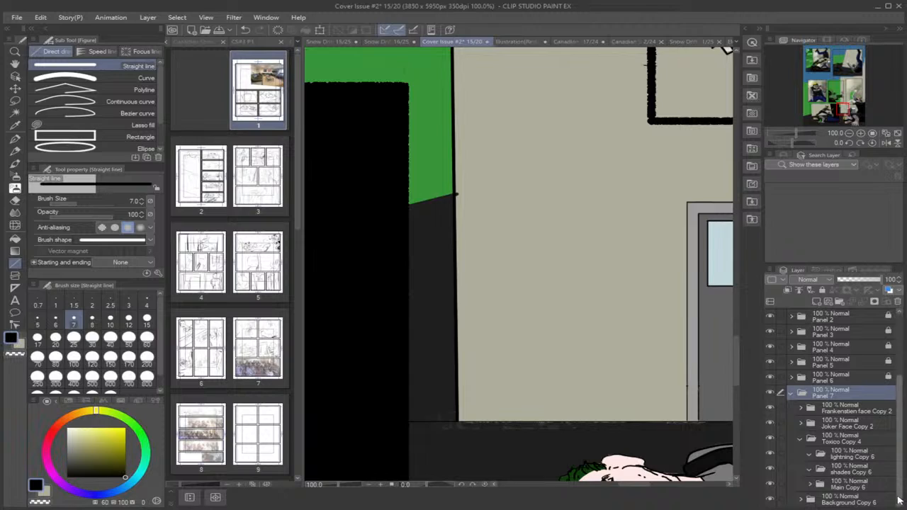
pyautogui.click(801, 499)
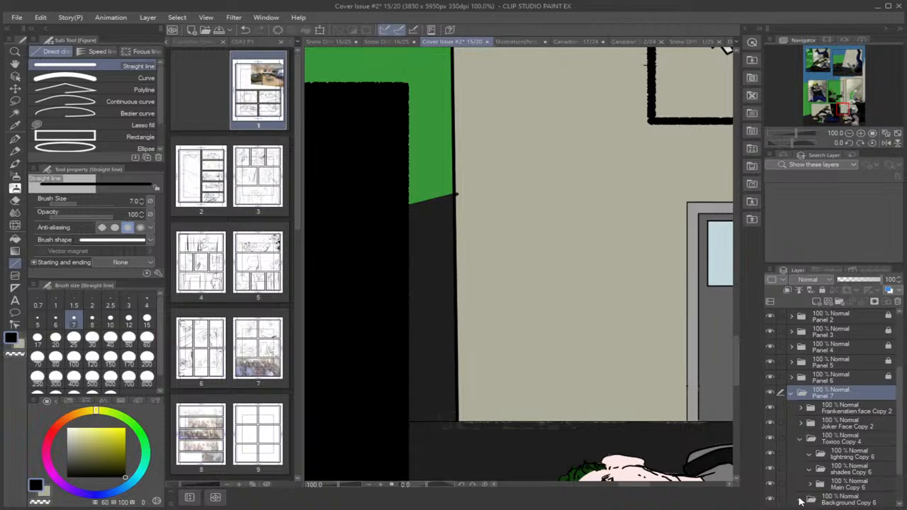
pyautogui.scroll(-2, 889, 499)
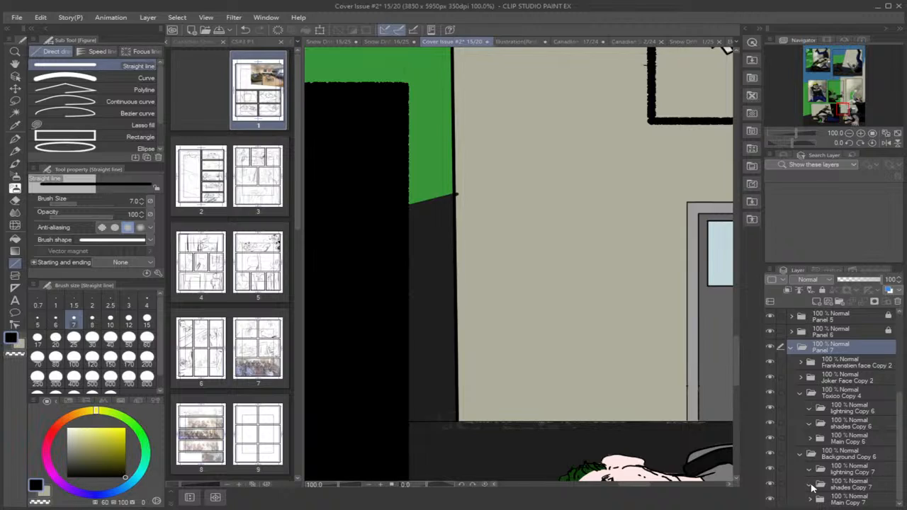
# Expand Main Copy 7, select Layer 11 and erase the beige smudges along the floor edge with the Kneaded eraser.
pyautogui.click(811, 499)
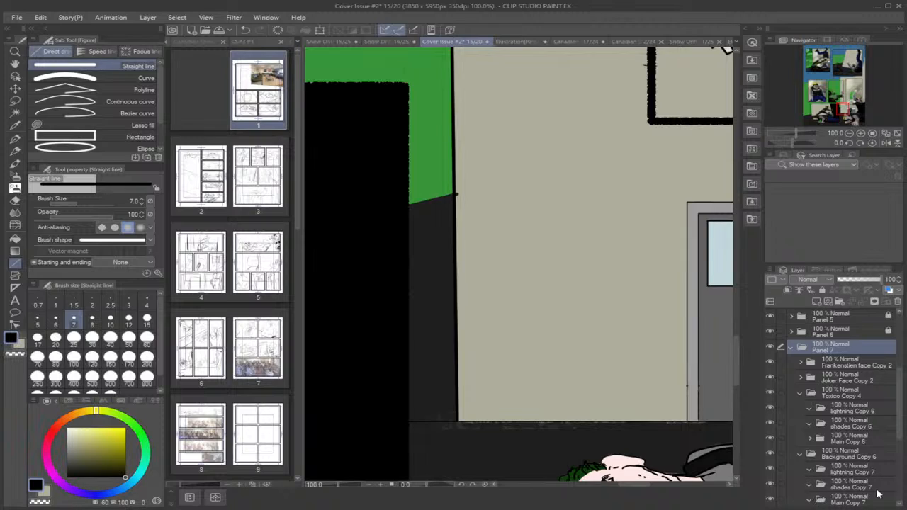
pyautogui.scroll(-5, 900, 500)
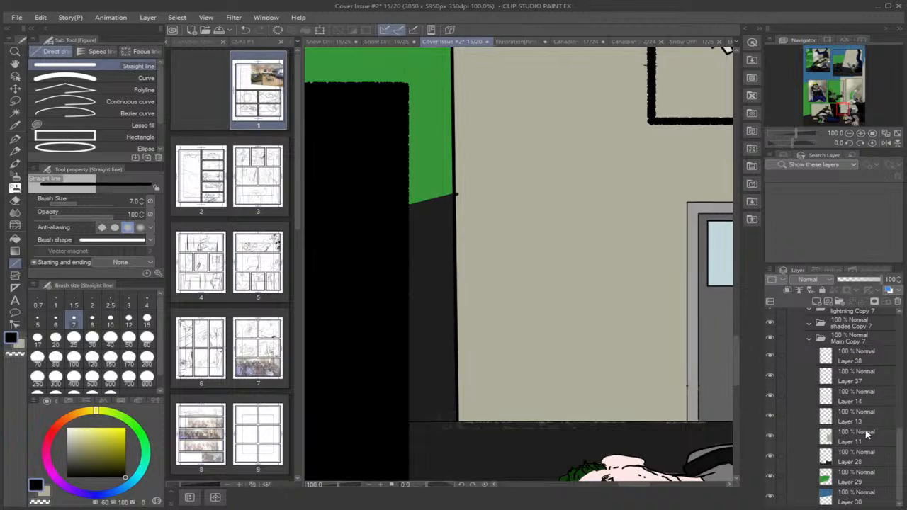
pyautogui.click(844, 444)
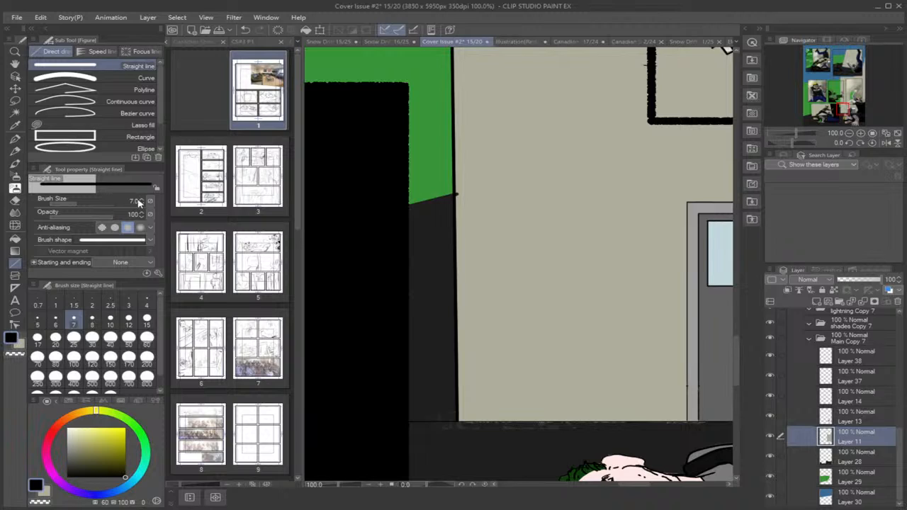
pyautogui.click(15, 201)
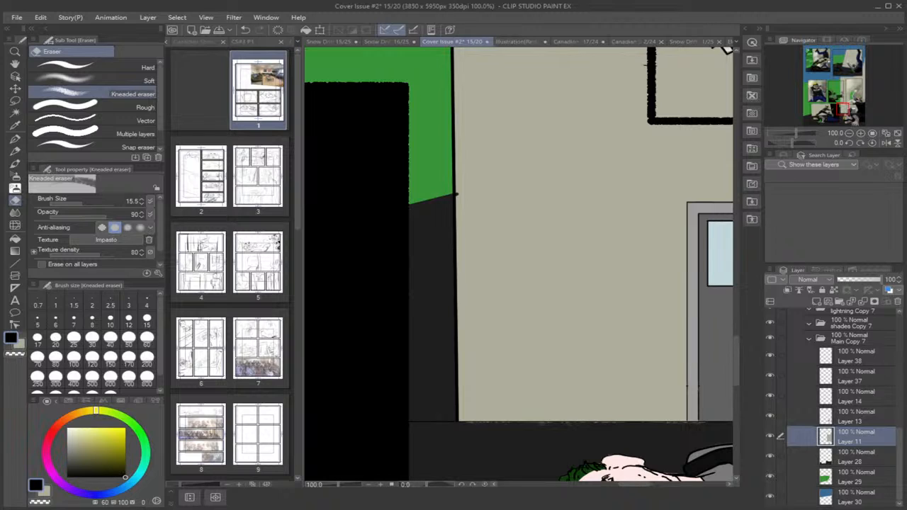
# On the line-art layer CS #2 P#14, draw a size 4 straight line along the floor edge from the wall corner to the walking figure's foot.
pyautogui.scroll(5, 901, 331)
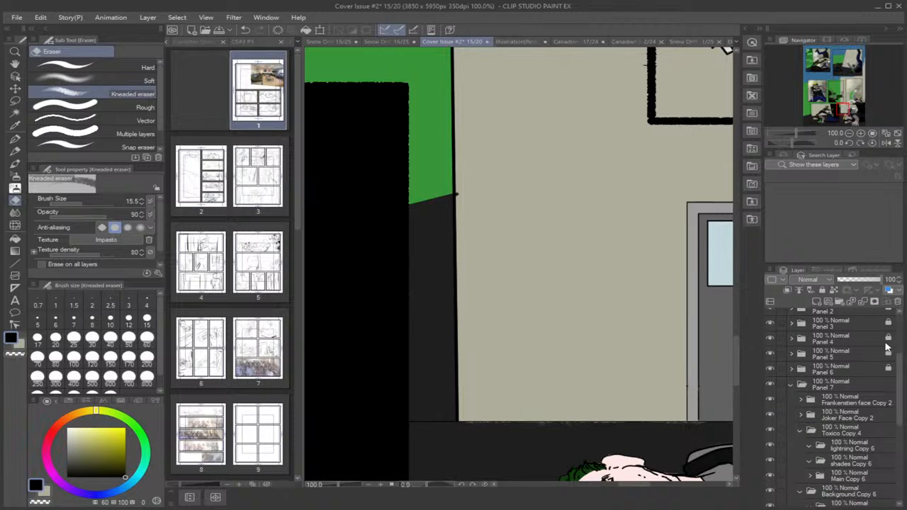
pyautogui.scroll(3, 900, 329)
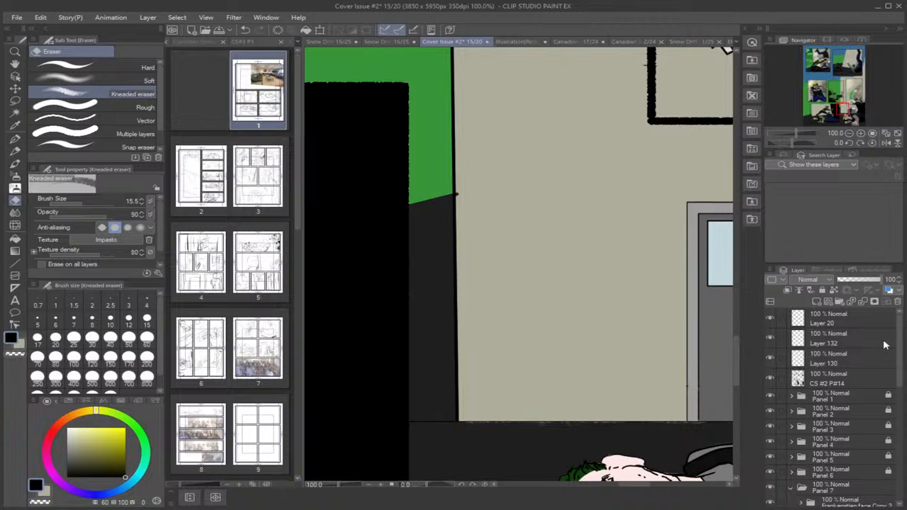
pyautogui.click(855, 384)
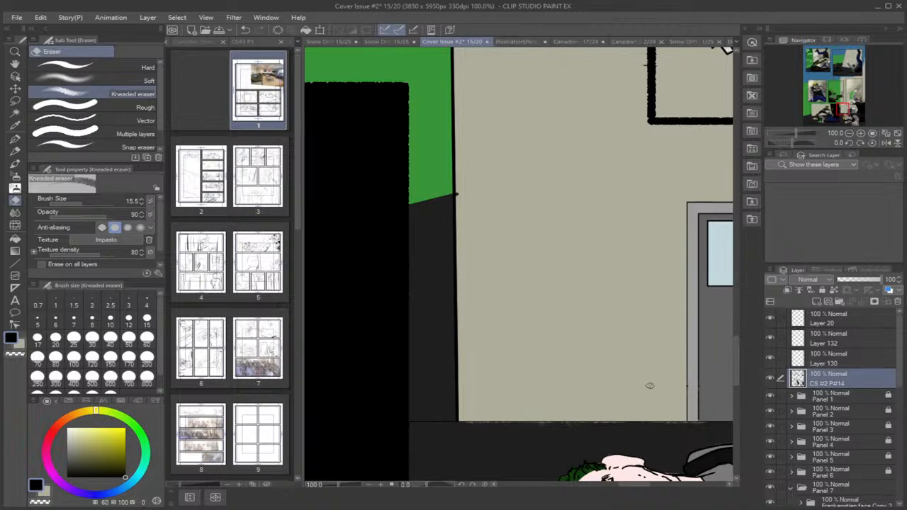
pyautogui.scroll(-2, 650, 383)
pyautogui.moveTo(644, 484); pyautogui.dragTo(660, 491)
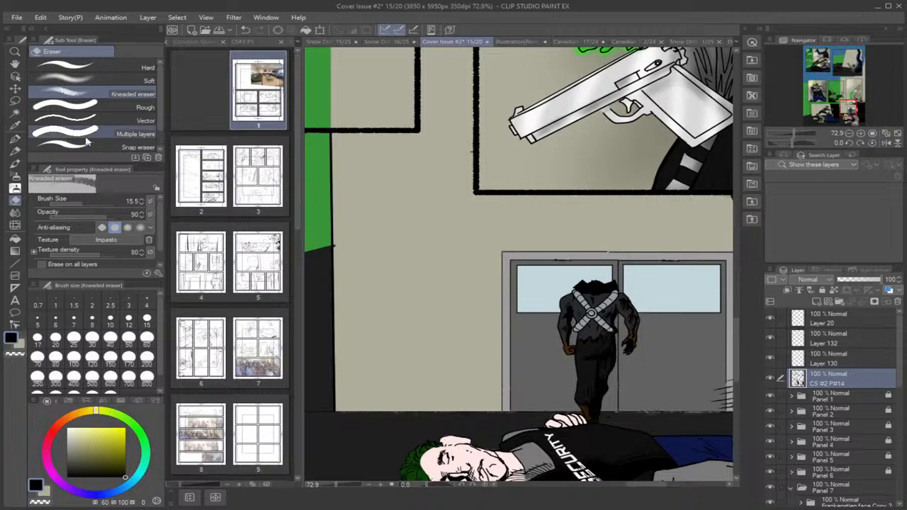
pyautogui.click(15, 263)
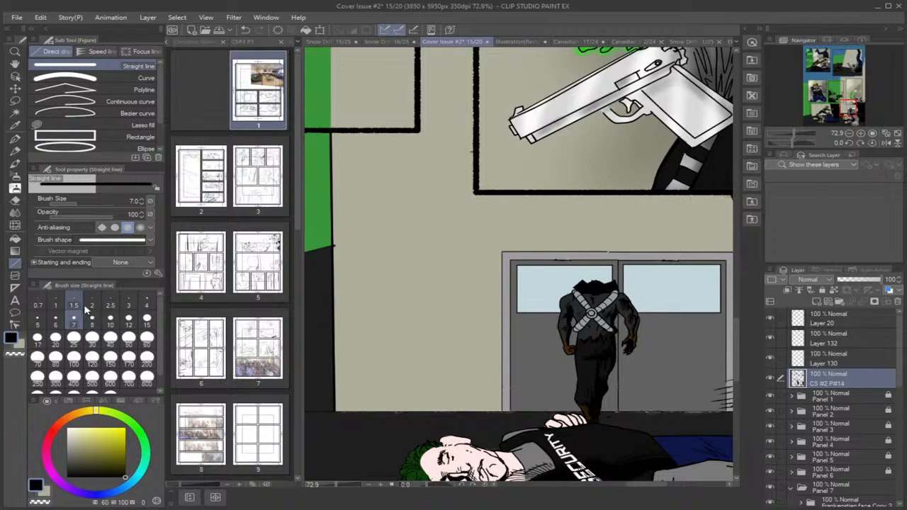
pyautogui.click(146, 303)
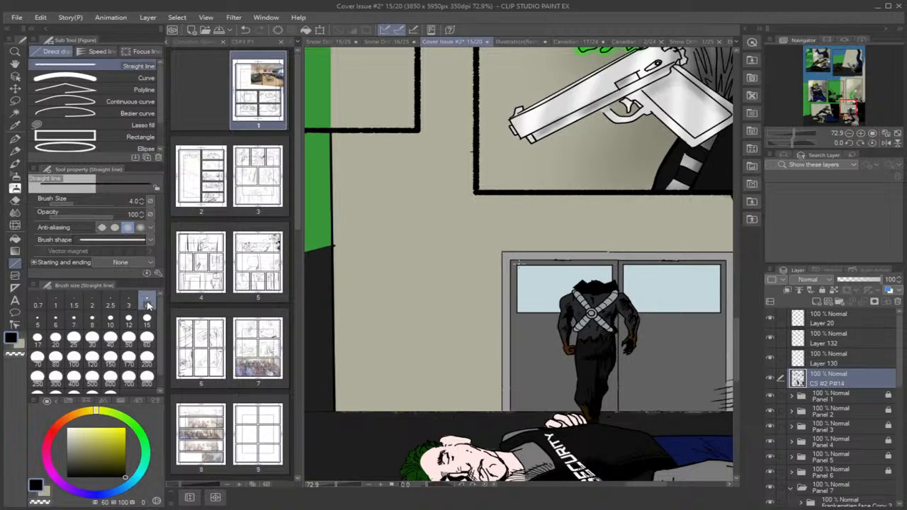
pyautogui.moveTo(335, 412); pyautogui.dragTo(573, 412)
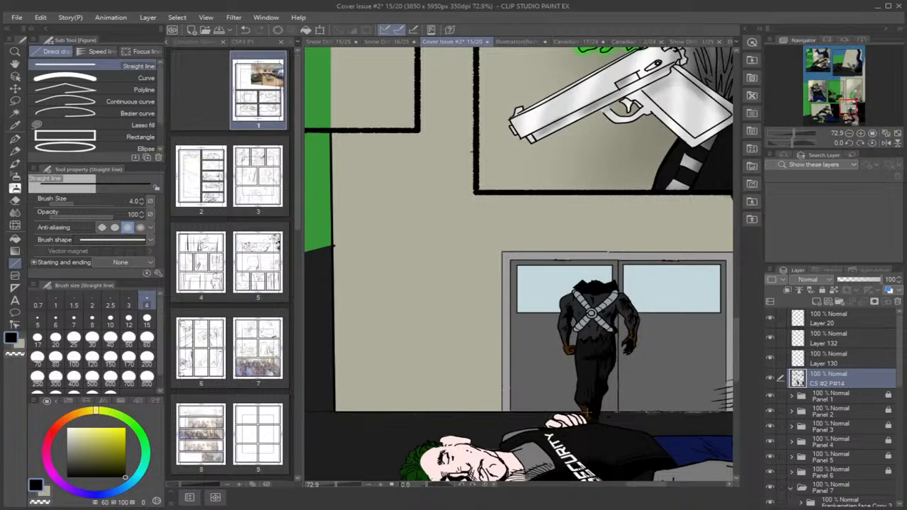
# Continue the floor-edge line with a straight line from the walking figure's foot past the doors to the black area.
pyautogui.moveTo(652, 489); pyautogui.dragTo(662, 487)
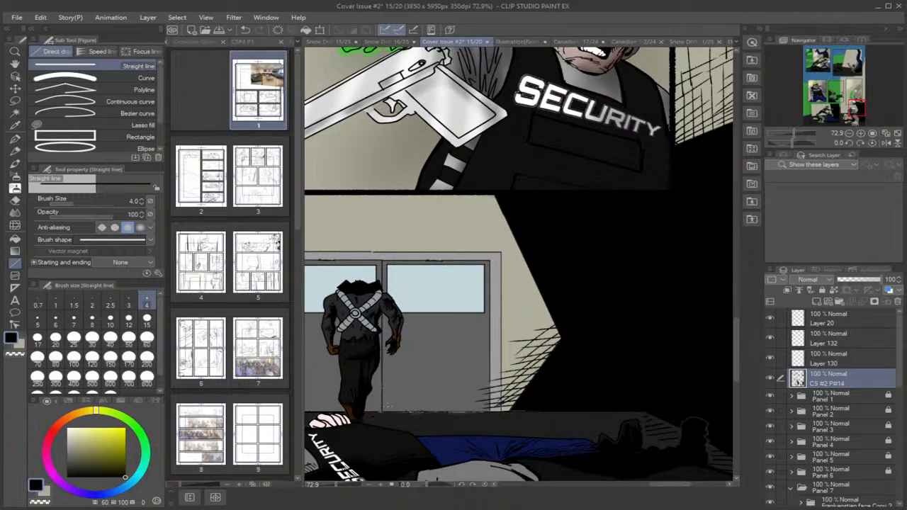
pyautogui.moveTo(363, 412); pyautogui.dragTo(537, 412)
pyautogui.moveTo(537, 412); pyautogui.dragTo(539, 412)
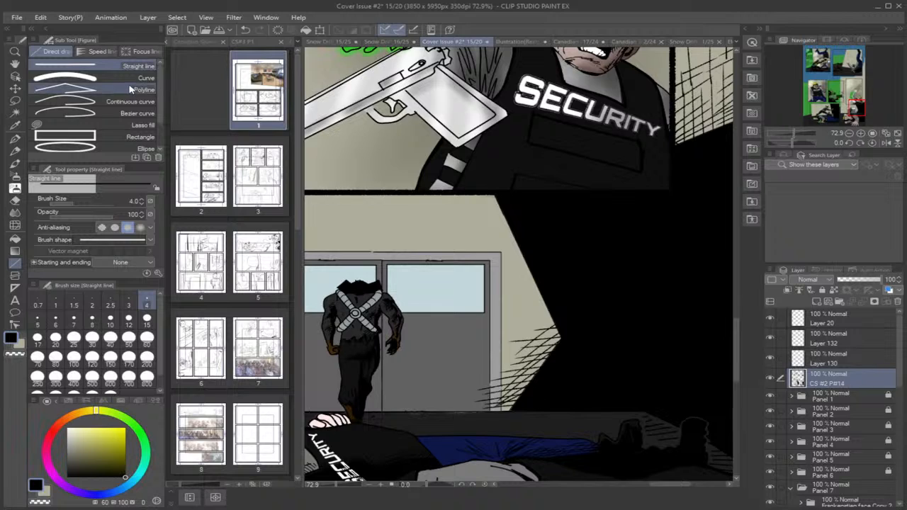
# Toggle the visibility of Layers 28, 13, 14, 38 and 11 in Main Copy 7 to identify which holds the light smudges below the floor line.
pyautogui.scroll(4, 398, 426)
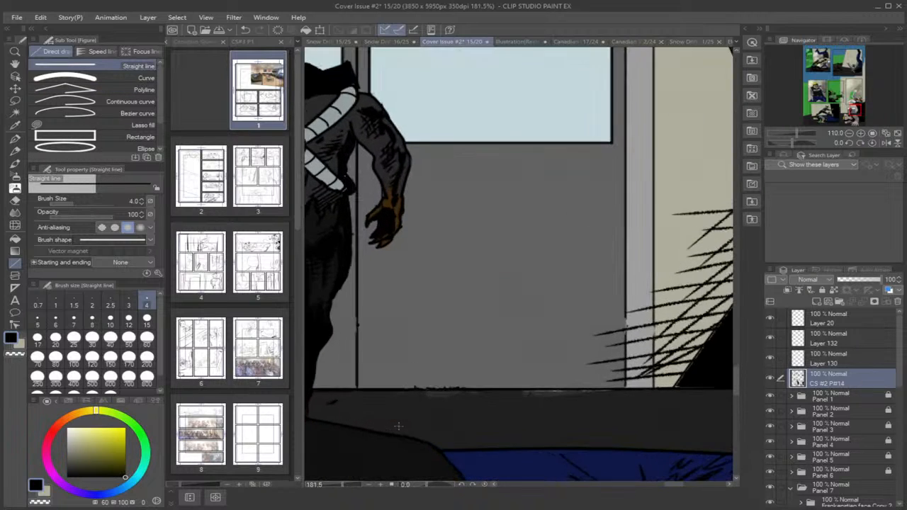
pyautogui.scroll(1, 398, 426)
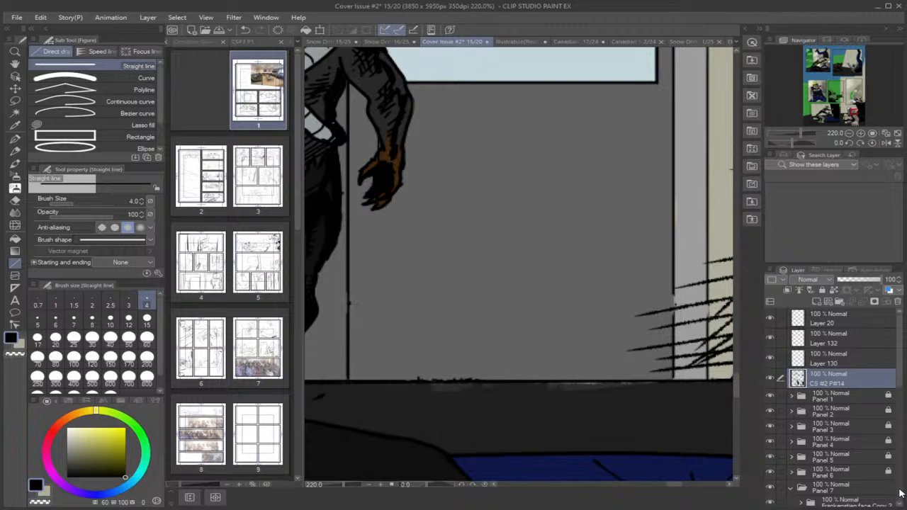
pyautogui.scroll(-5, 900, 492)
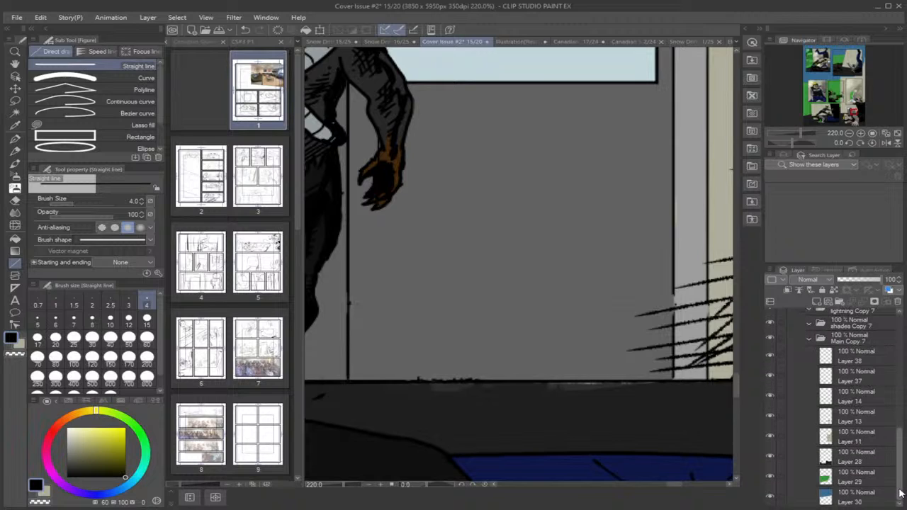
pyautogui.click(771, 461)
pyautogui.click(771, 461)
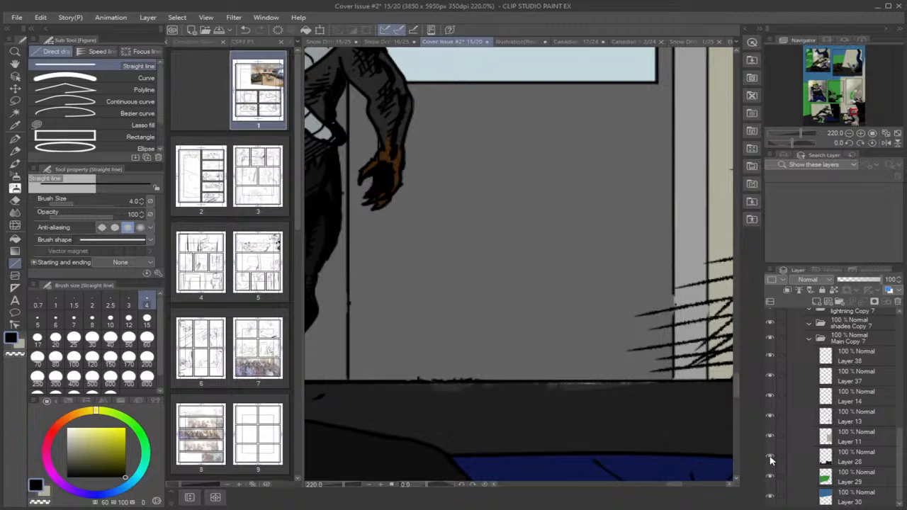
pyautogui.click(771, 461)
pyautogui.click(771, 461)
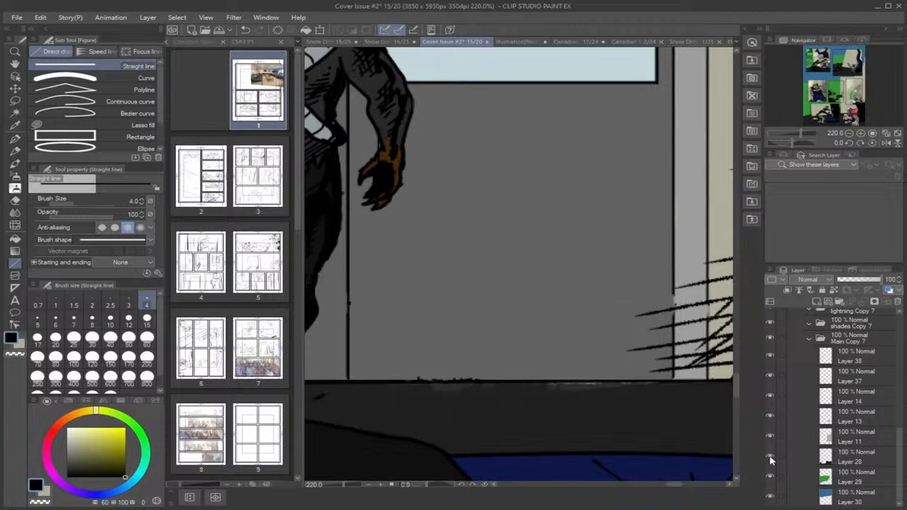
pyautogui.click(769, 417)
pyautogui.click(769, 417)
pyautogui.click(771, 397)
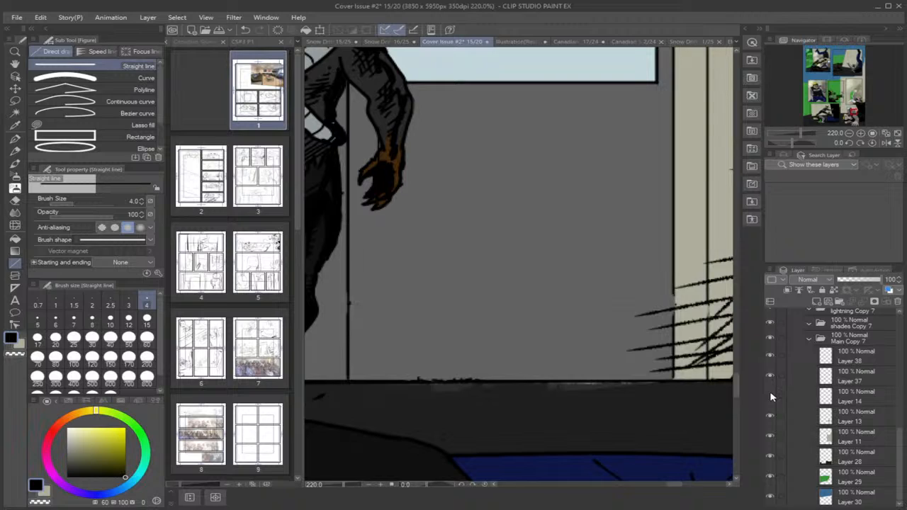
pyautogui.click(771, 397)
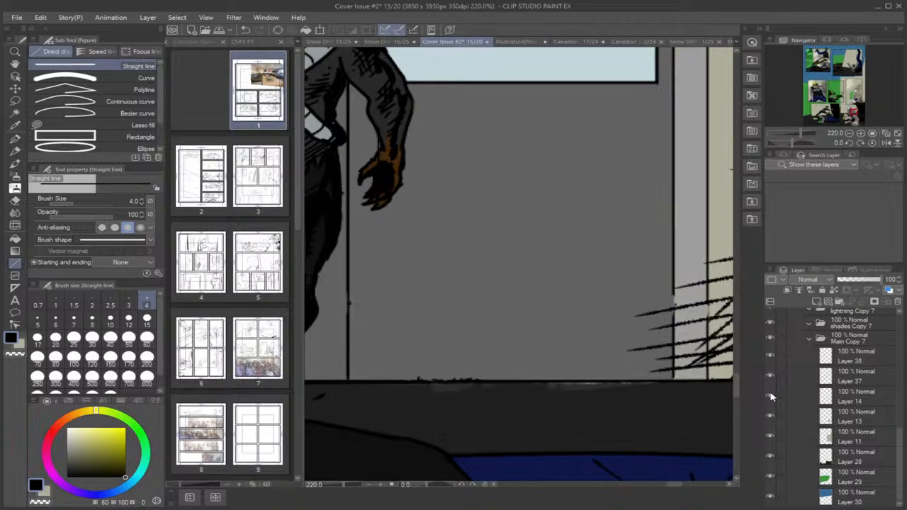
pyautogui.click(768, 356)
pyautogui.click(769, 356)
pyautogui.click(770, 436)
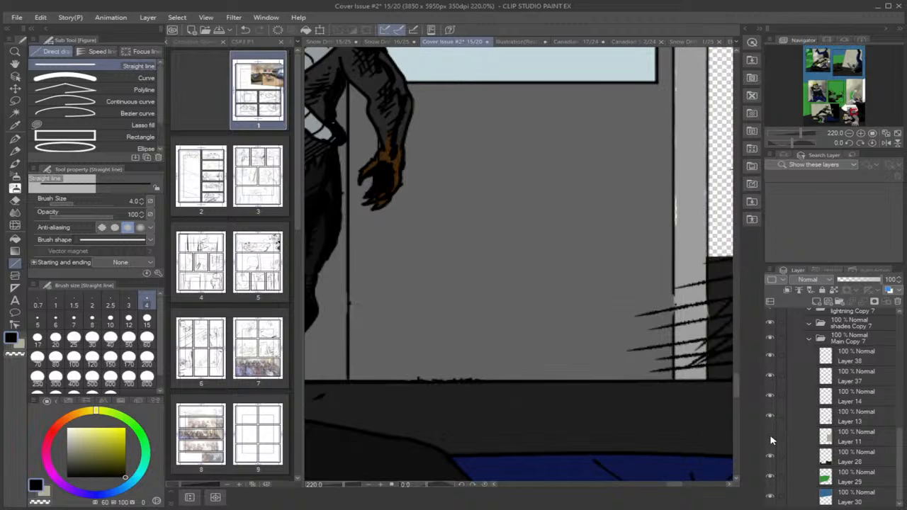
pyautogui.click(771, 436)
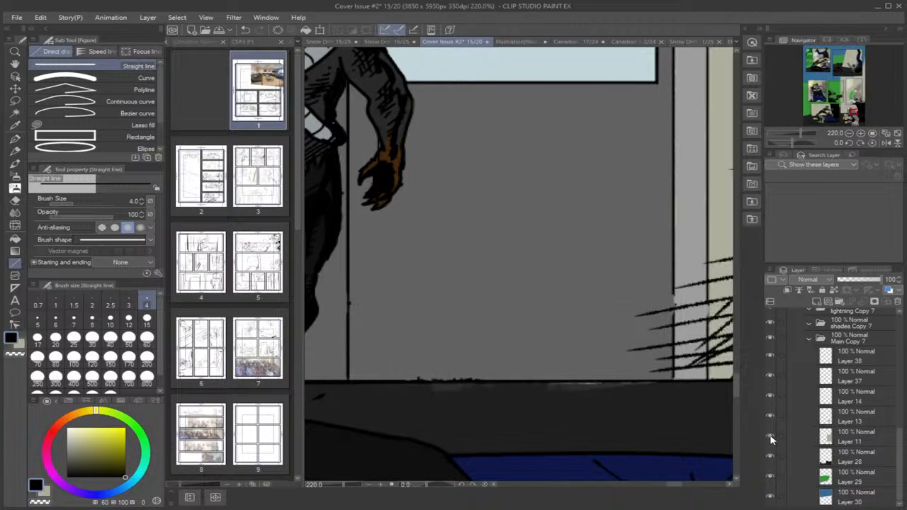
# Select Layer 11 and erase the light smudges below the floor line with the Kneaded eraser.
pyautogui.click(851, 443)
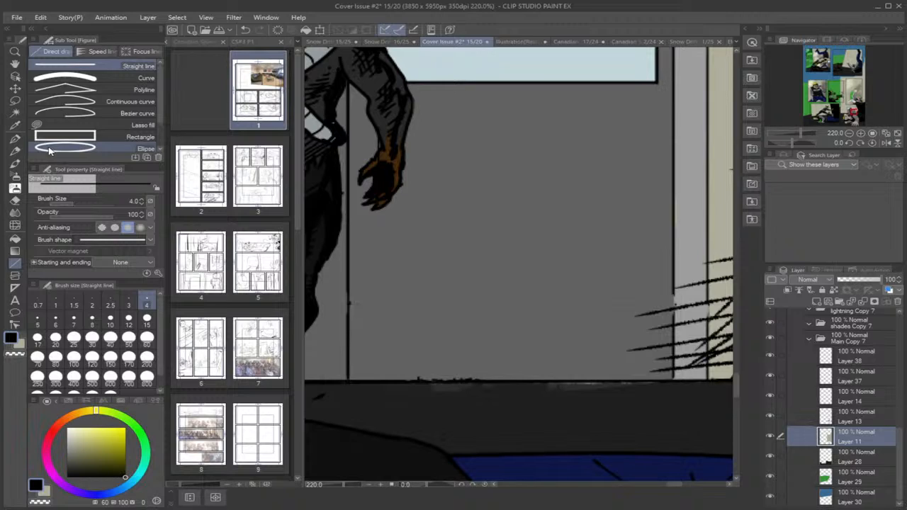
pyautogui.click(16, 201)
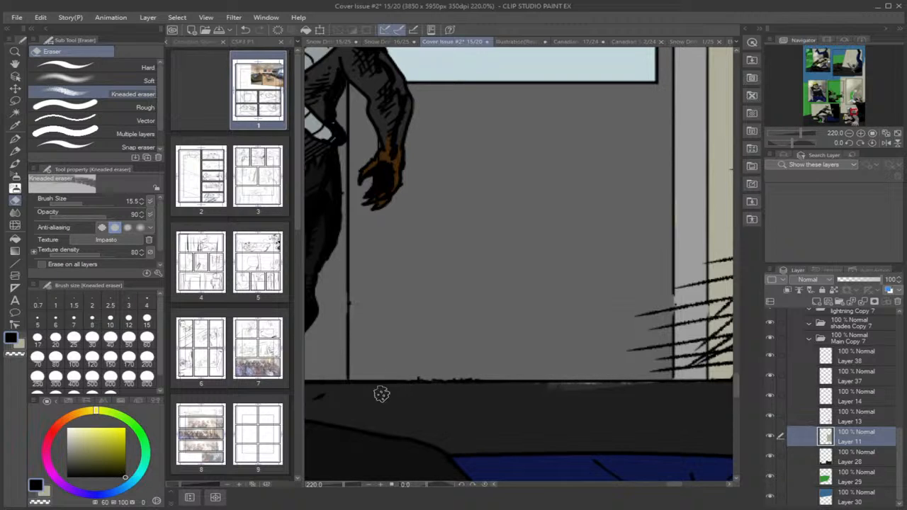
pyautogui.moveTo(560, 396); pyautogui.dragTo(533, 391)
pyautogui.moveTo(617, 398)
pyautogui.mouseDown()
pyautogui.moveTo(568, 391)
pyautogui.moveTo(664, 391)
pyautogui.moveTo(620, 391)
pyautogui.moveTo(643, 391)
pyautogui.mouseUp()
pyautogui.moveTo(674, 485)
pyautogui.mouseDown()
pyautogui.moveTo(685, 487)
pyautogui.moveTo(675, 486)
pyautogui.mouseUp()
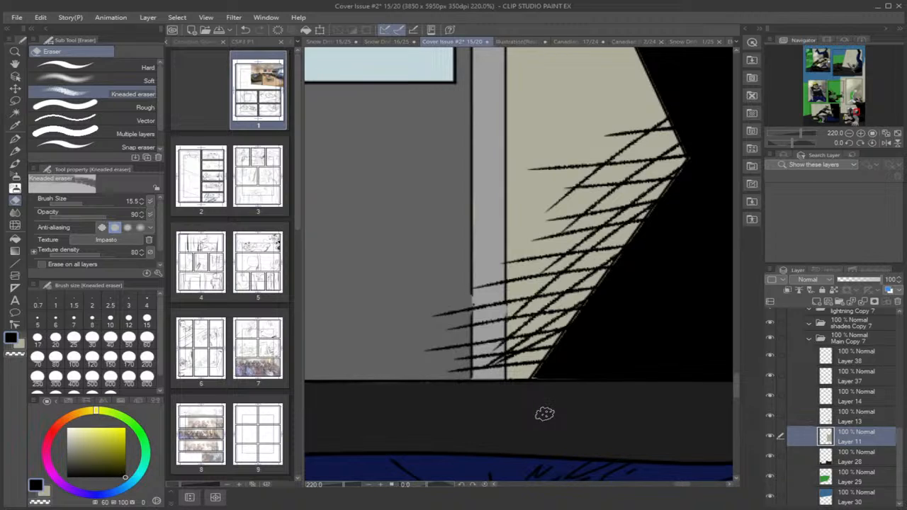
# Examine the page's panels at full-page and close-up scale for remaining smudges and missing background lines.
pyautogui.scroll(-5, 407, 215)
pyautogui.scroll(-2, 408, 216)
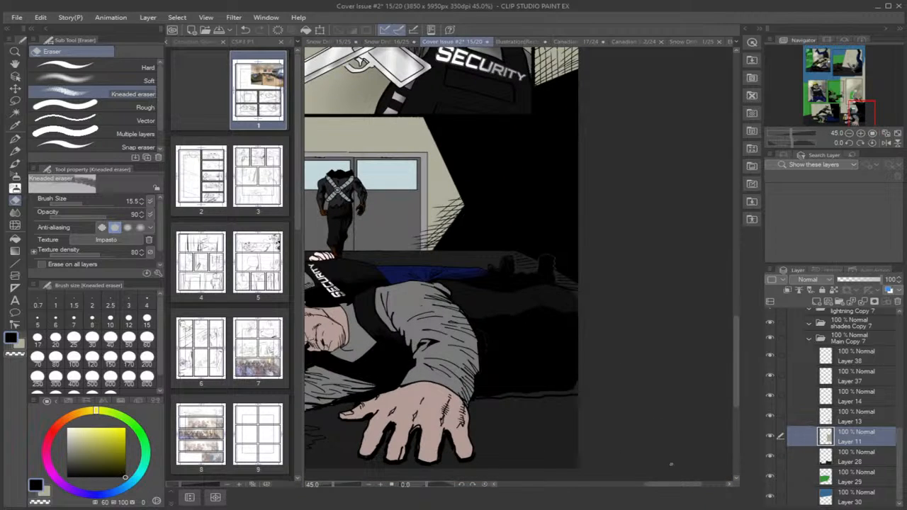
pyautogui.moveTo(685, 487); pyautogui.dragTo(593, 472)
pyautogui.scroll(-3, 368, 49)
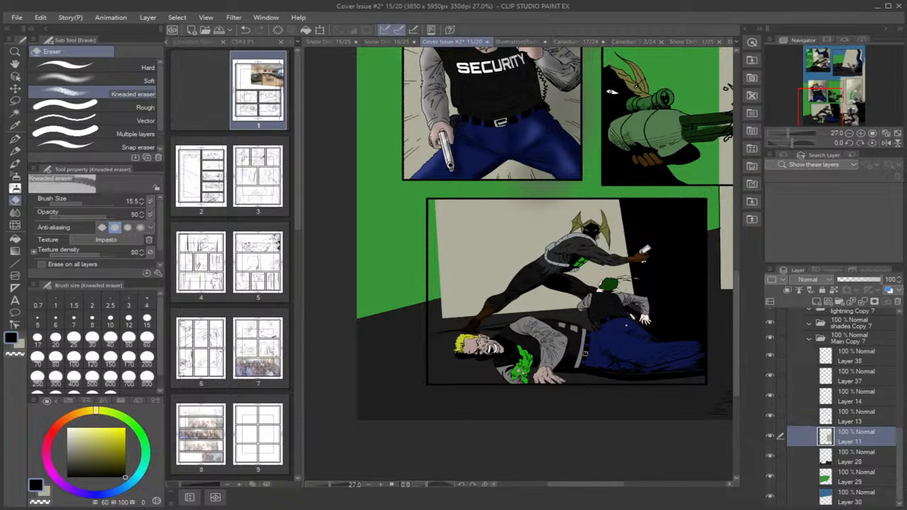
pyautogui.scroll(-2, 632, 301)
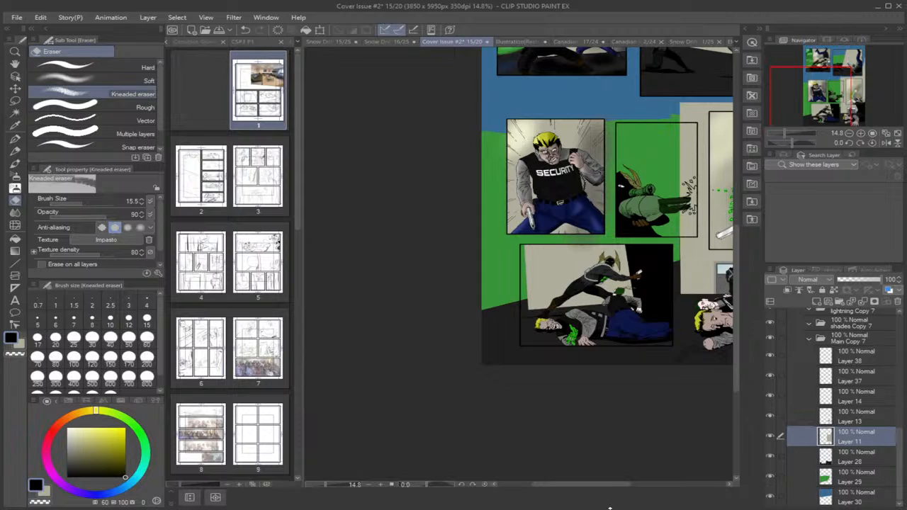
pyautogui.moveTo(624, 490); pyautogui.dragTo(650, 492)
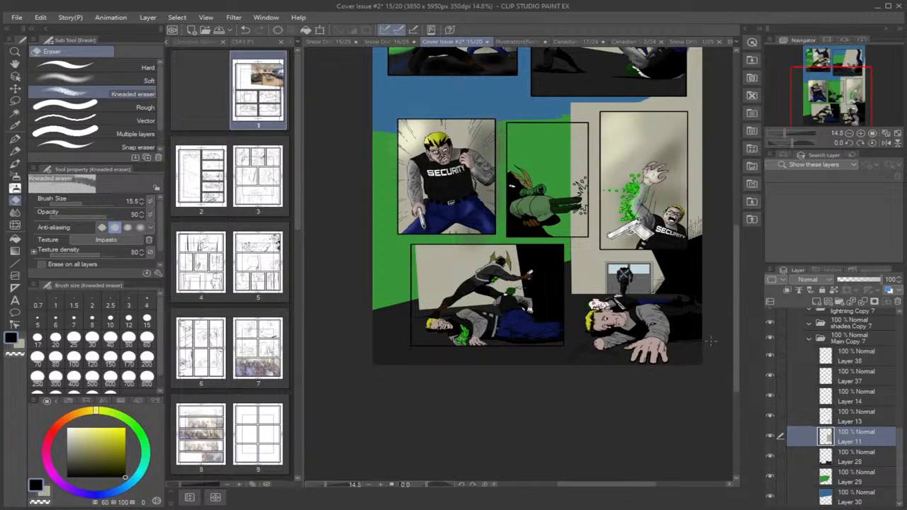
pyautogui.moveTo(739, 327); pyautogui.dragTo(740, 294)
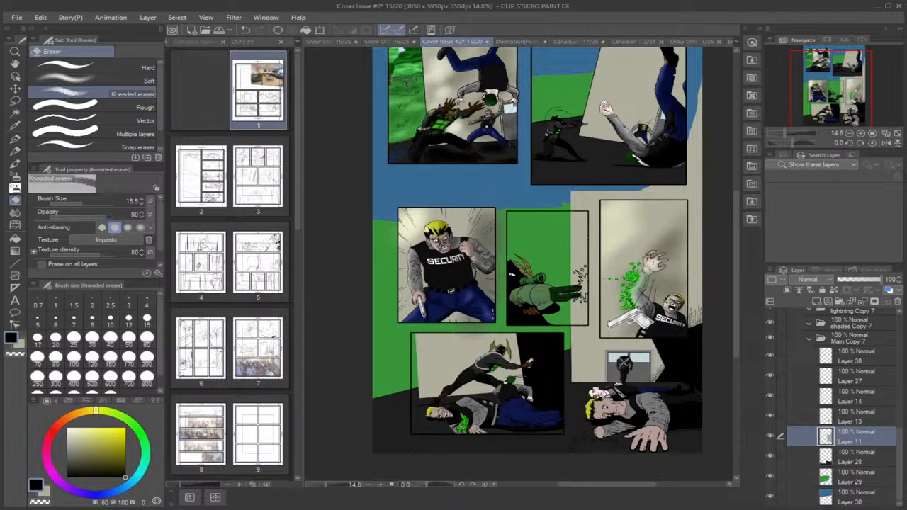
pyautogui.scroll(-1, 490, 313)
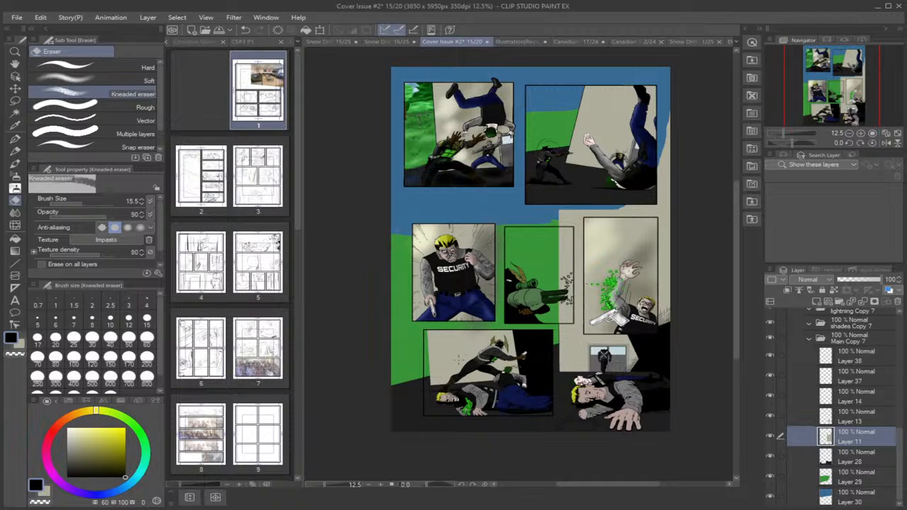
pyautogui.scroll(7, 428, 348)
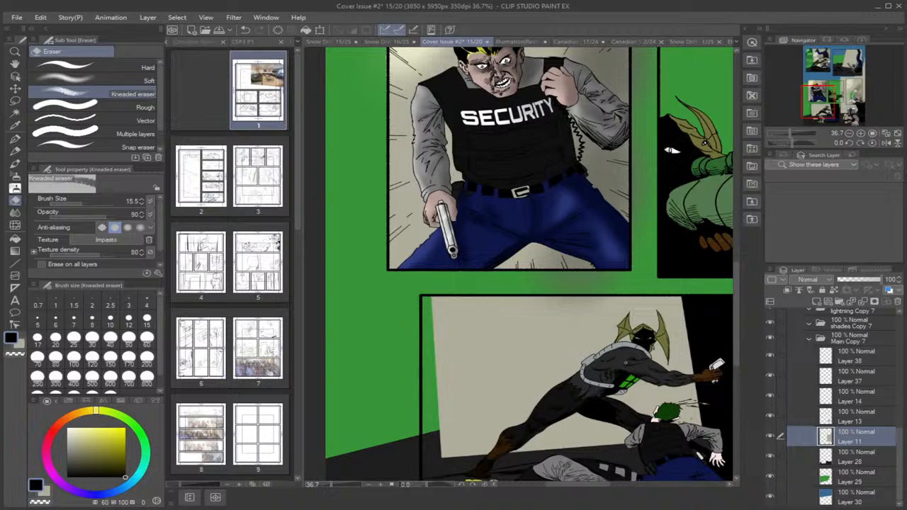
pyautogui.scroll(-3, 585, 306)
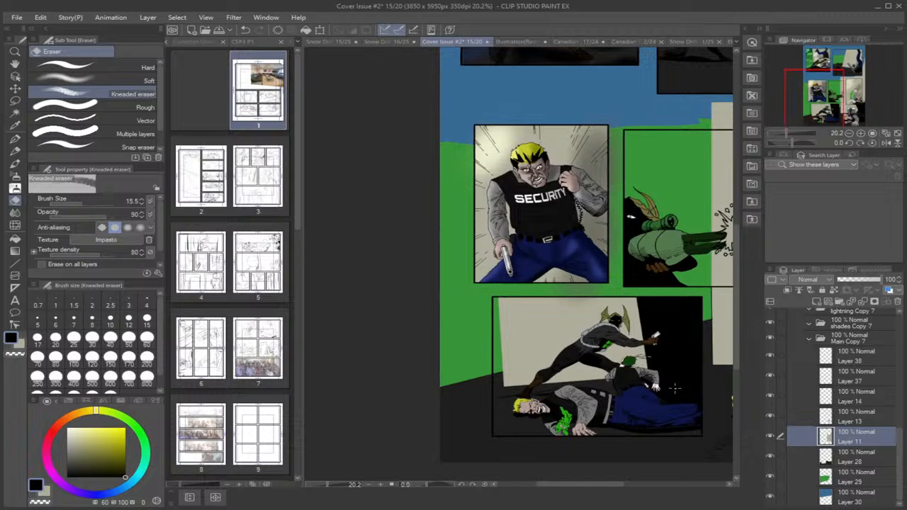
pyautogui.moveTo(608, 489); pyautogui.dragTo(641, 495)
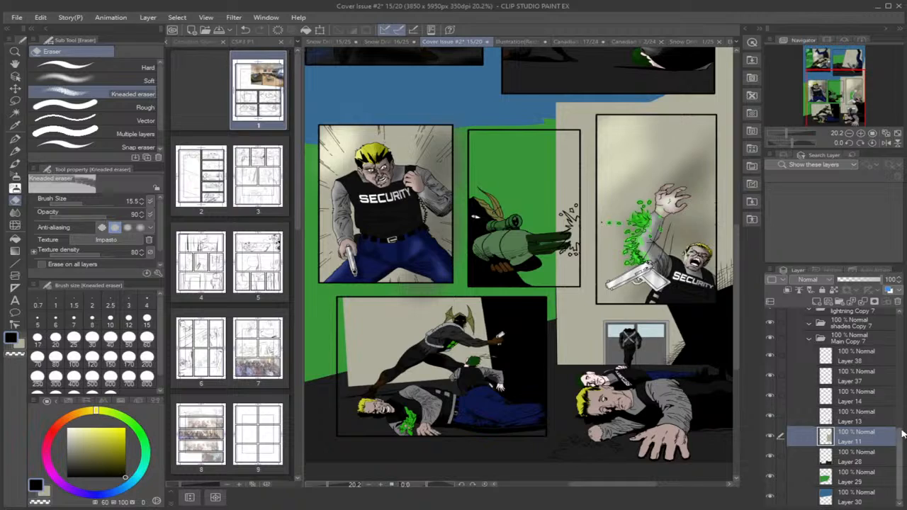
# Collapse the Main Copy 7 and Panel 7 folders and select the line-art layer CS #2 P#14.
pyautogui.click(810, 339)
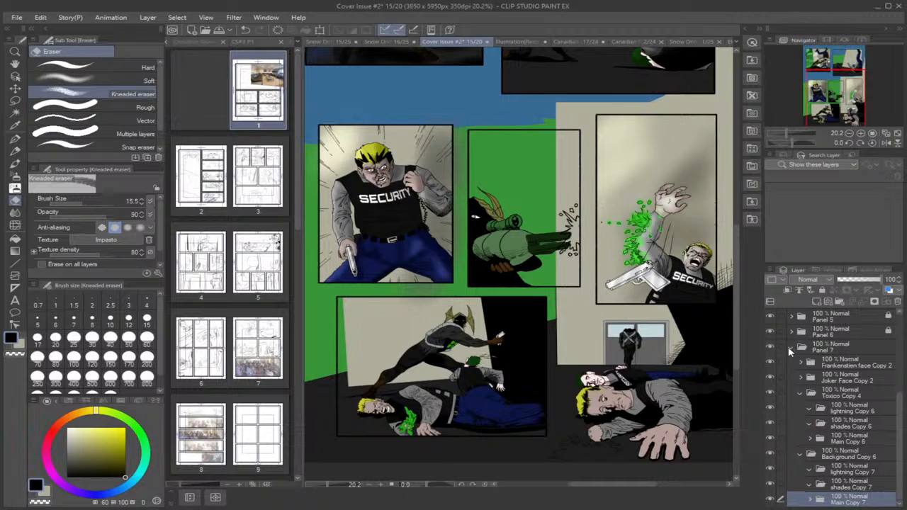
pyautogui.click(791, 348)
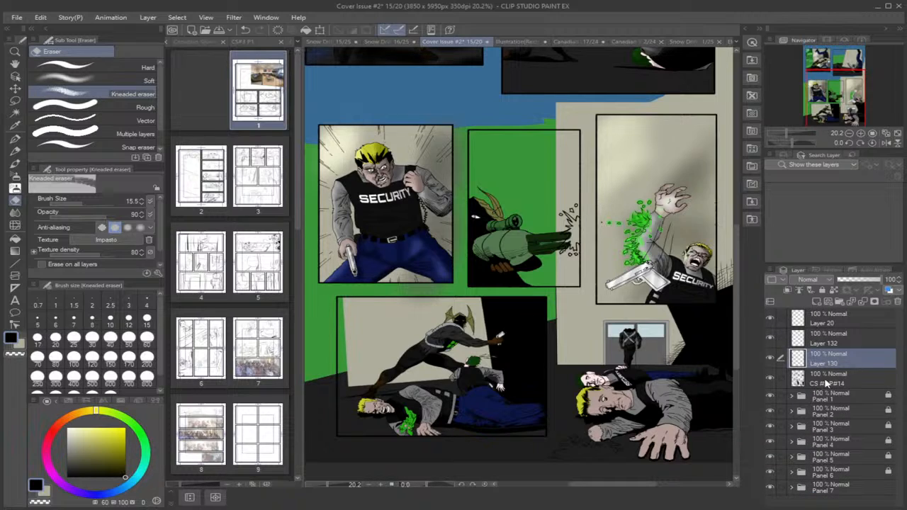
pyautogui.click(822, 384)
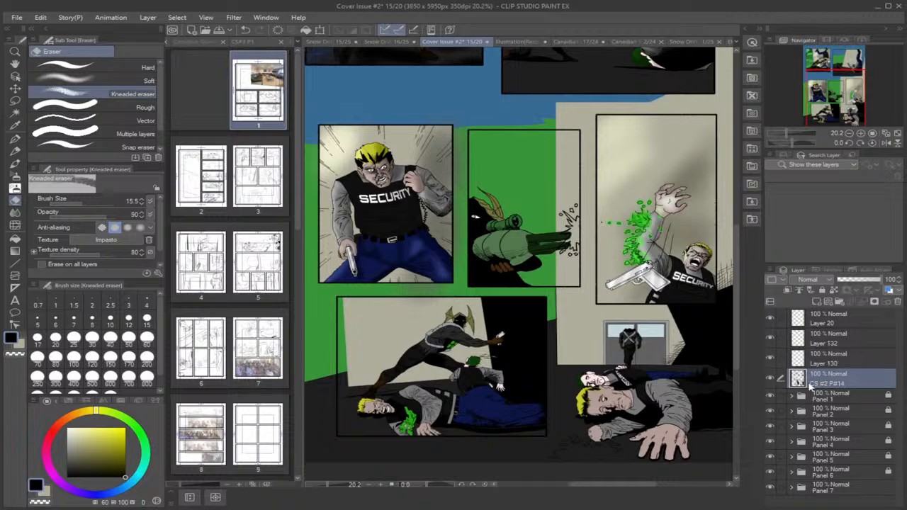
# Draw size 6 straight lines down the beige wall's green-side edge and along its floor edge to the lunging figure's foot.
pyautogui.scroll(2, 319, 356)
pyautogui.scroll(1, 346, 367)
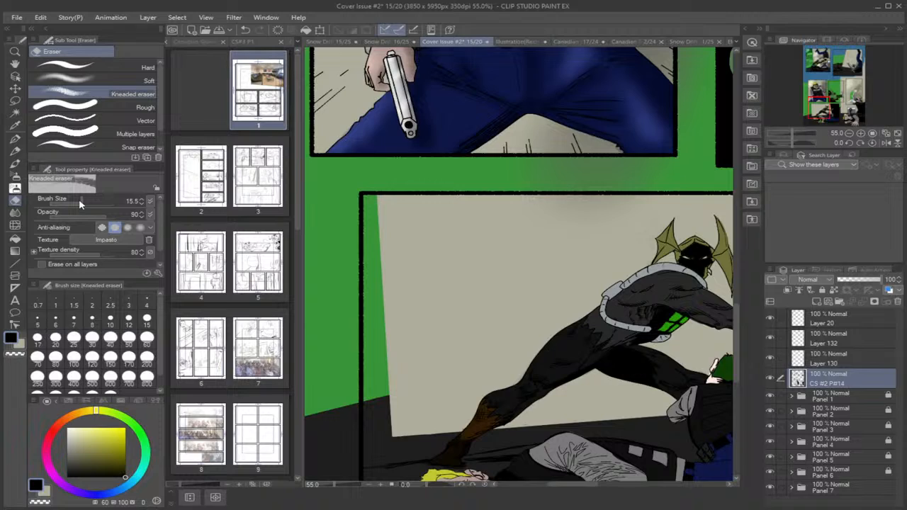
pyautogui.click(14, 263)
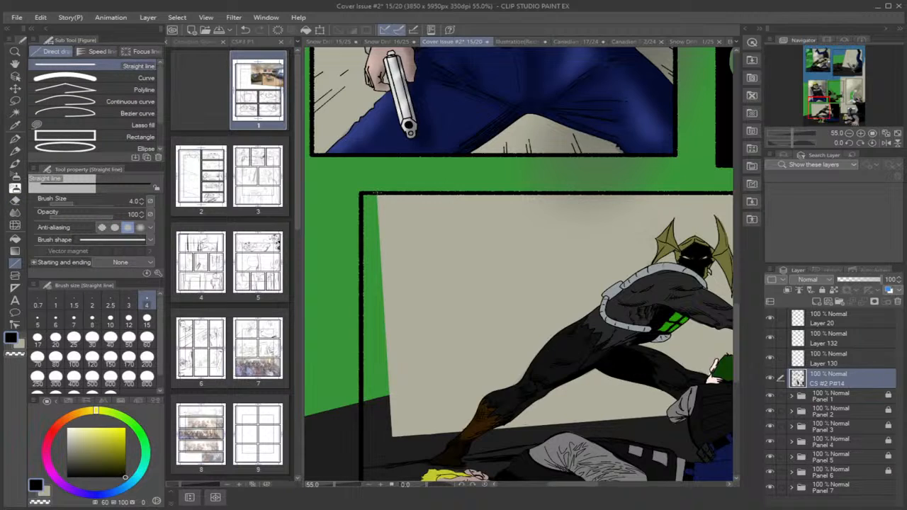
pyautogui.moveTo(376, 197); pyautogui.dragTo(392, 441)
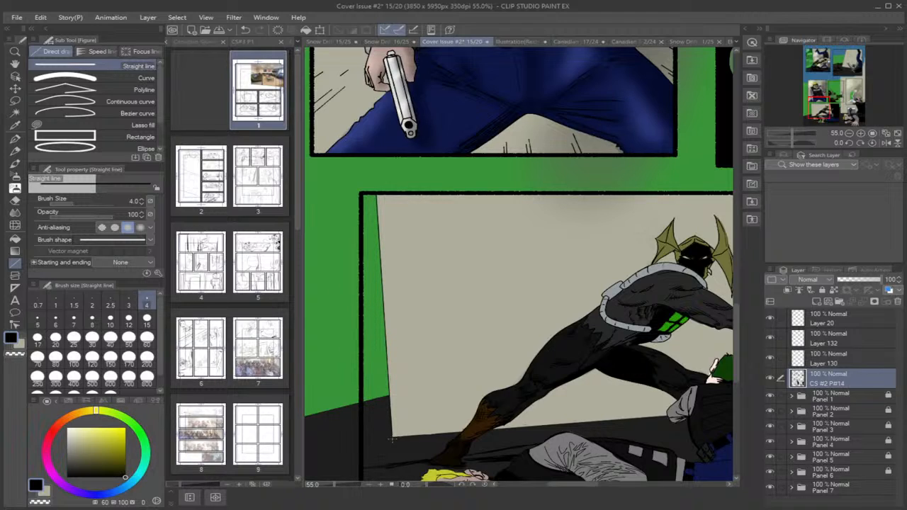
pyautogui.moveTo(392, 439); pyautogui.dragTo(392, 438)
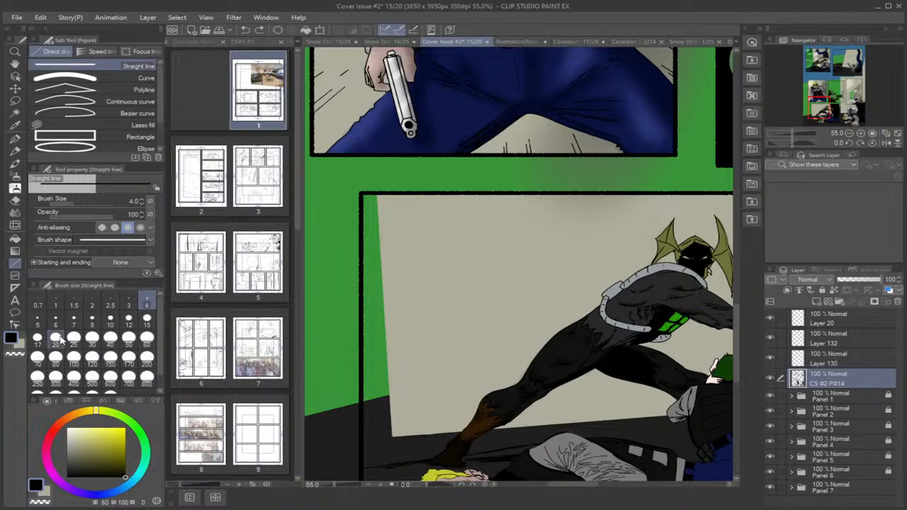
pyautogui.click(56, 323)
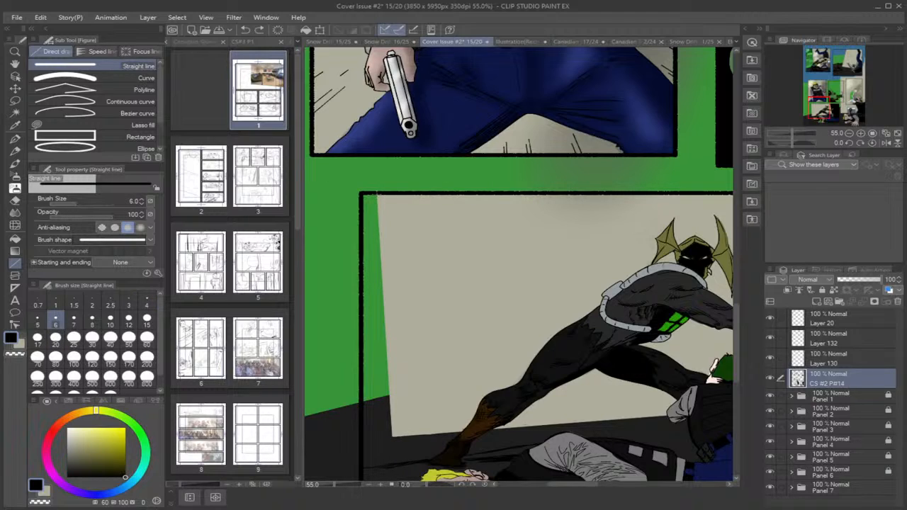
pyautogui.moveTo(377, 193)
pyautogui.mouseDown()
pyautogui.moveTo(390, 440)
pyautogui.moveTo(462, 432)
pyautogui.mouseUp()
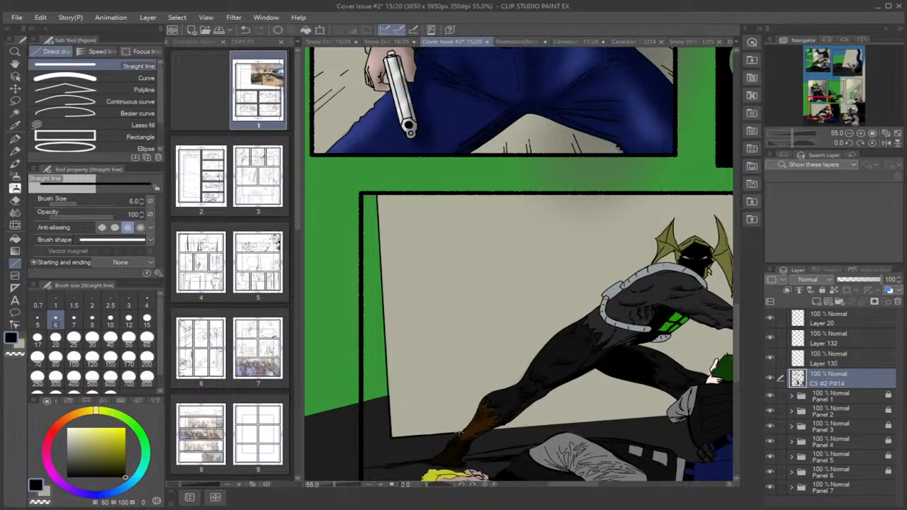
# Examine the wall edges in the lunging figure's panel and the overall look of the page.
pyautogui.moveTo(588, 487); pyautogui.dragTo(598, 487)
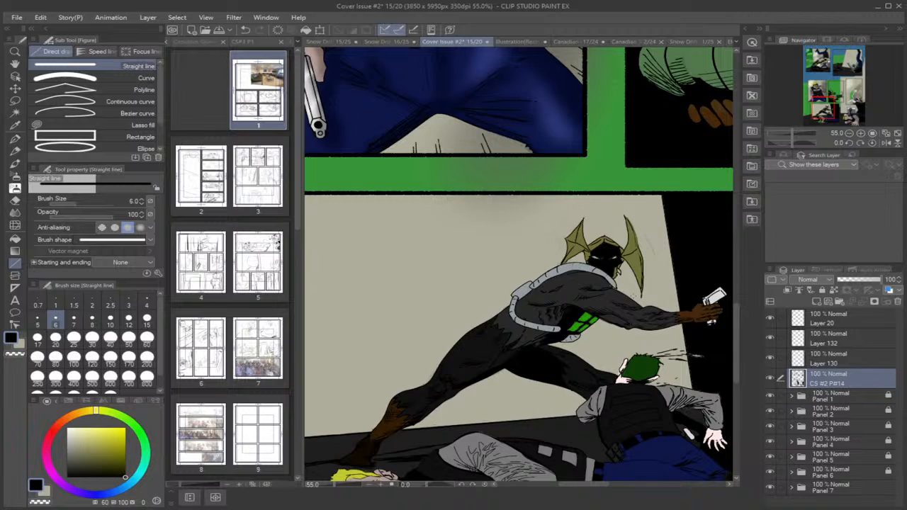
pyautogui.scroll(-2, 631, 297)
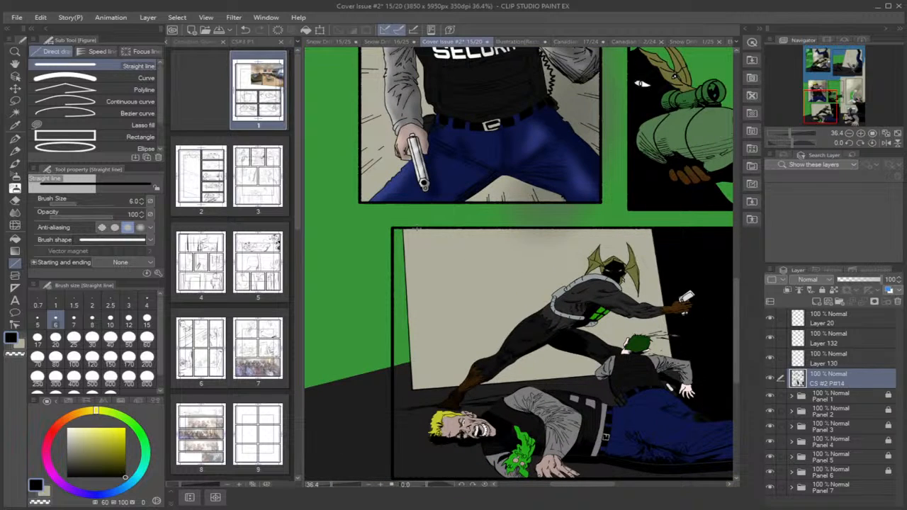
pyautogui.scroll(-3, 417, 229)
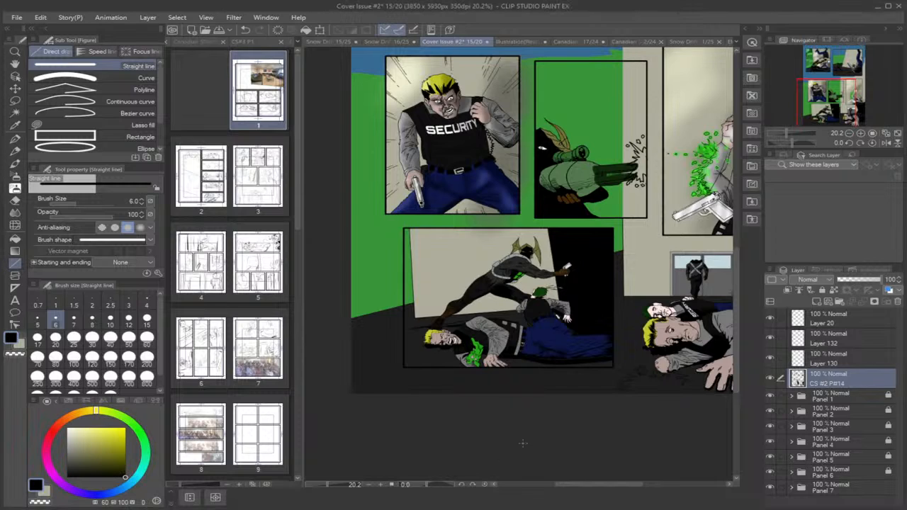
pyautogui.scroll(2, 549, 411)
pyautogui.scroll(-6, 549, 411)
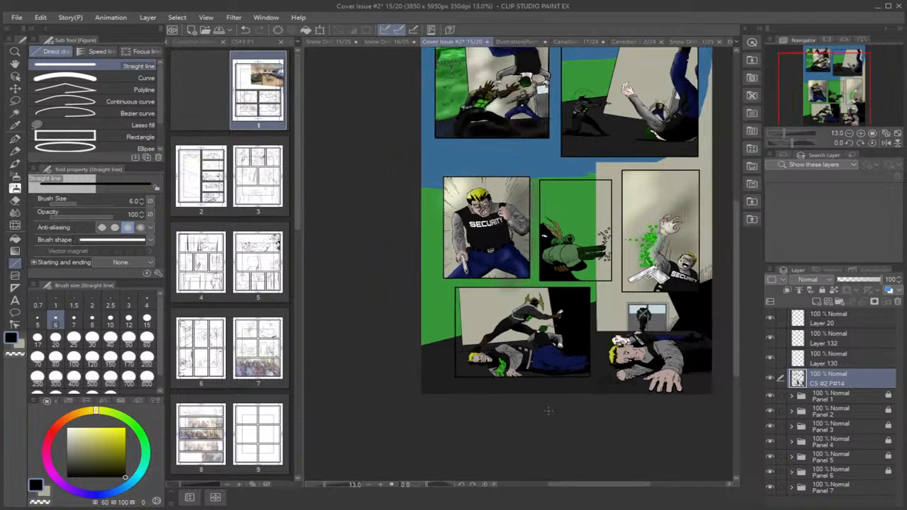
pyautogui.scroll(3, 735, 304)
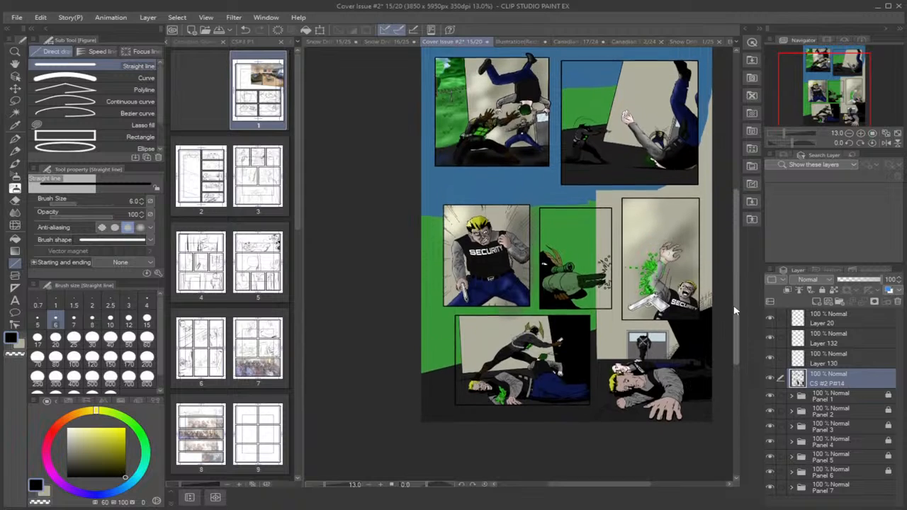
pyautogui.scroll(1, 734, 303)
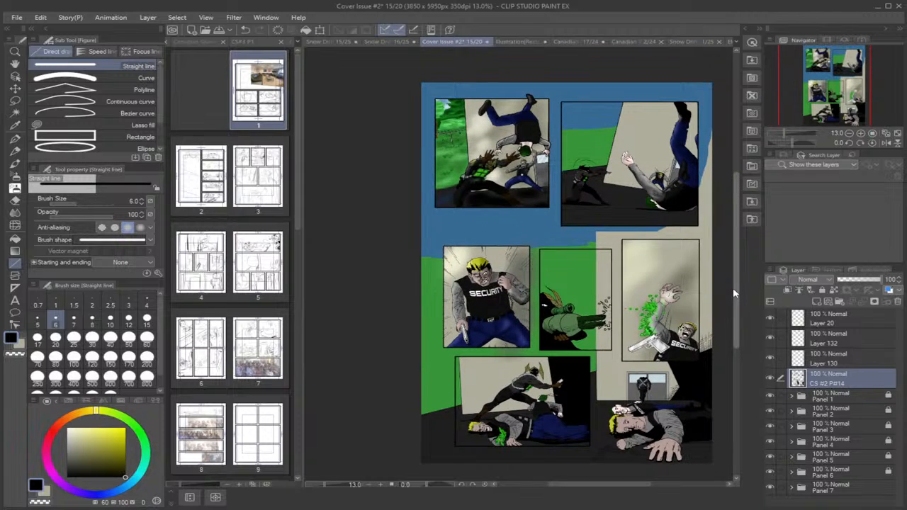